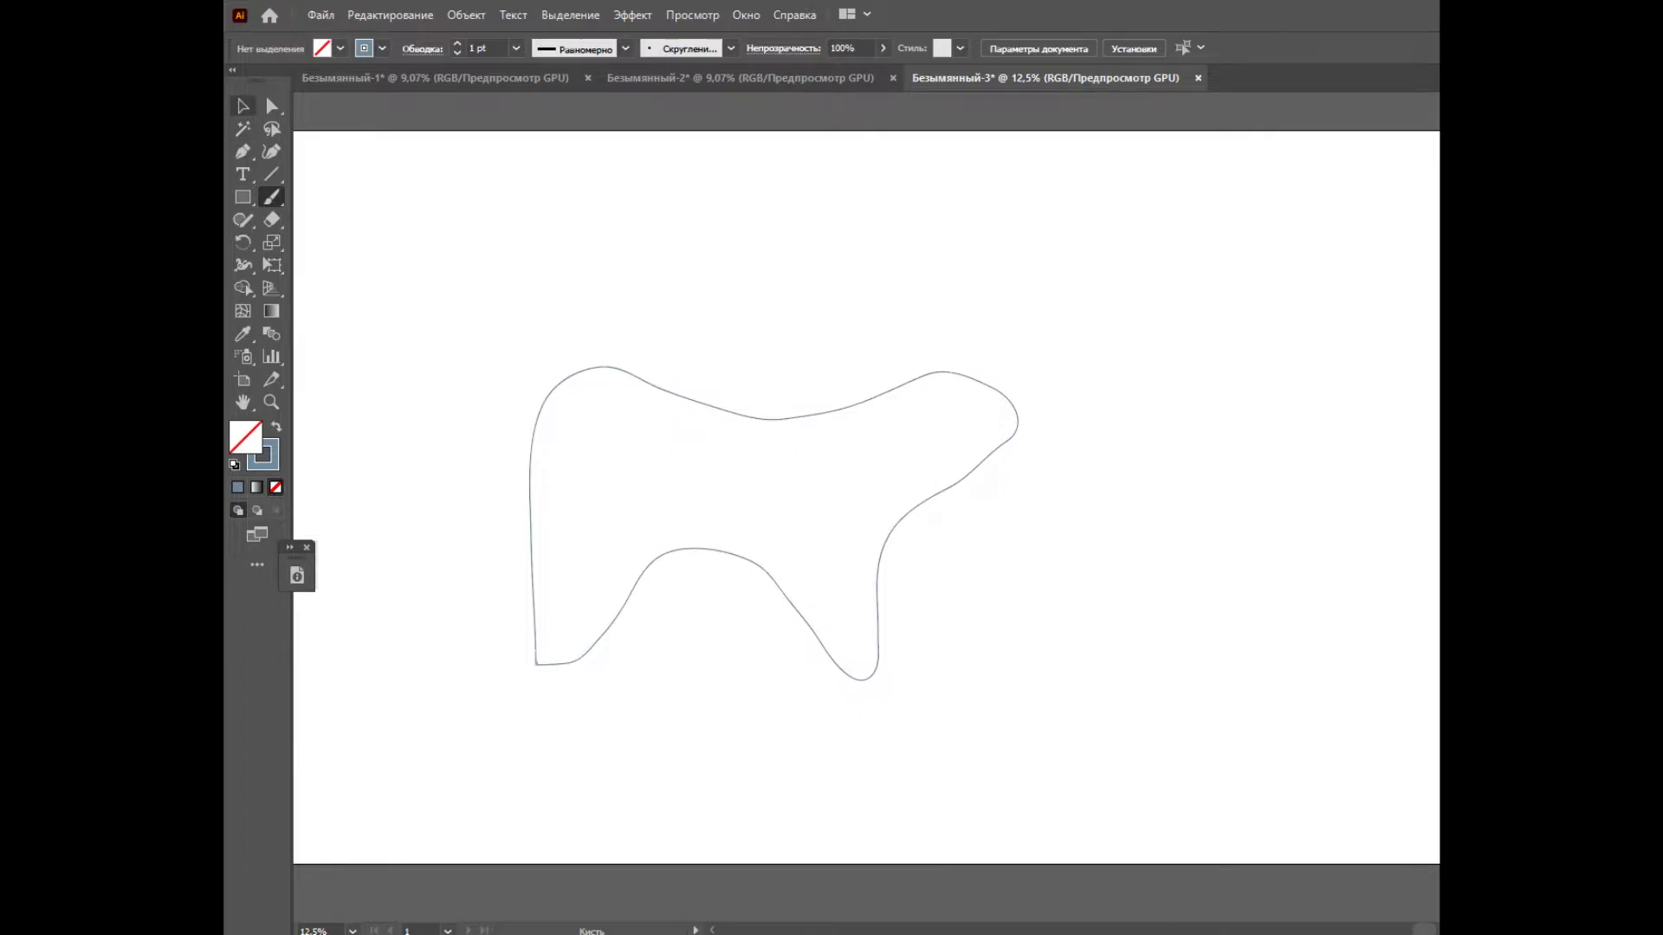
Step: Select the bear body shape and swap its stroke into a pale fill with no outline
key("ctrl+a")
key("i")
key("shift+x")
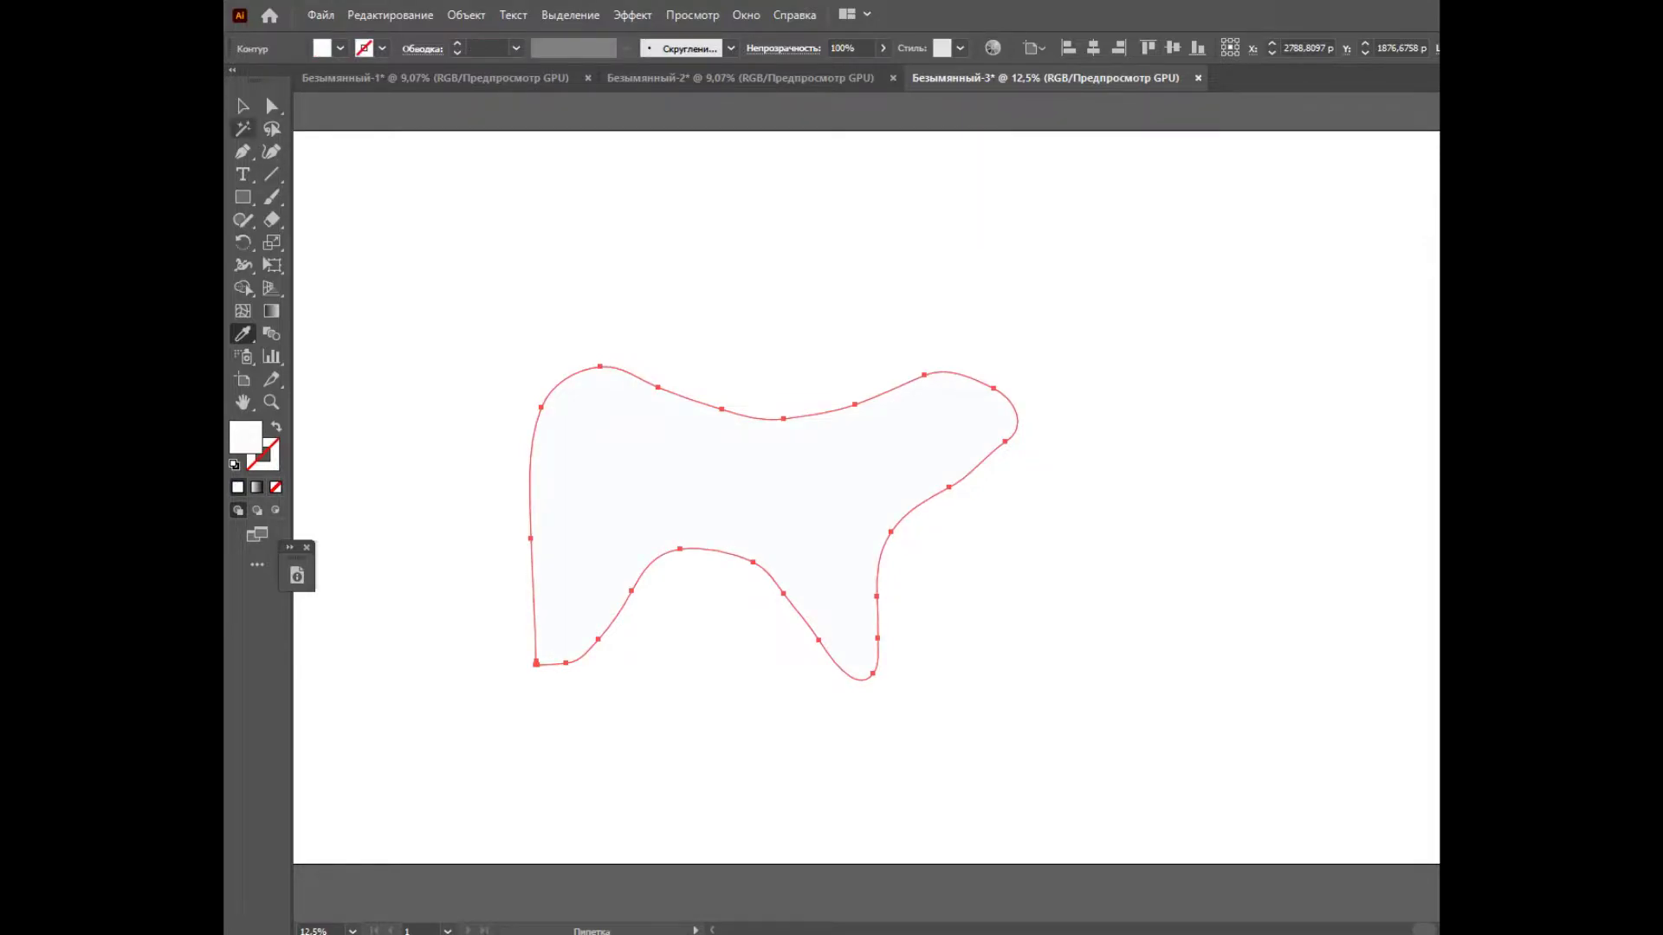
Step: Give the body a blue-grey outline and raise its stroke weight to 5 pt
left_click(457, 45)
left_click(458, 44)
left_click(457, 44)
left_click(457, 44)
left_click(457, 44)
left_click(457, 45)
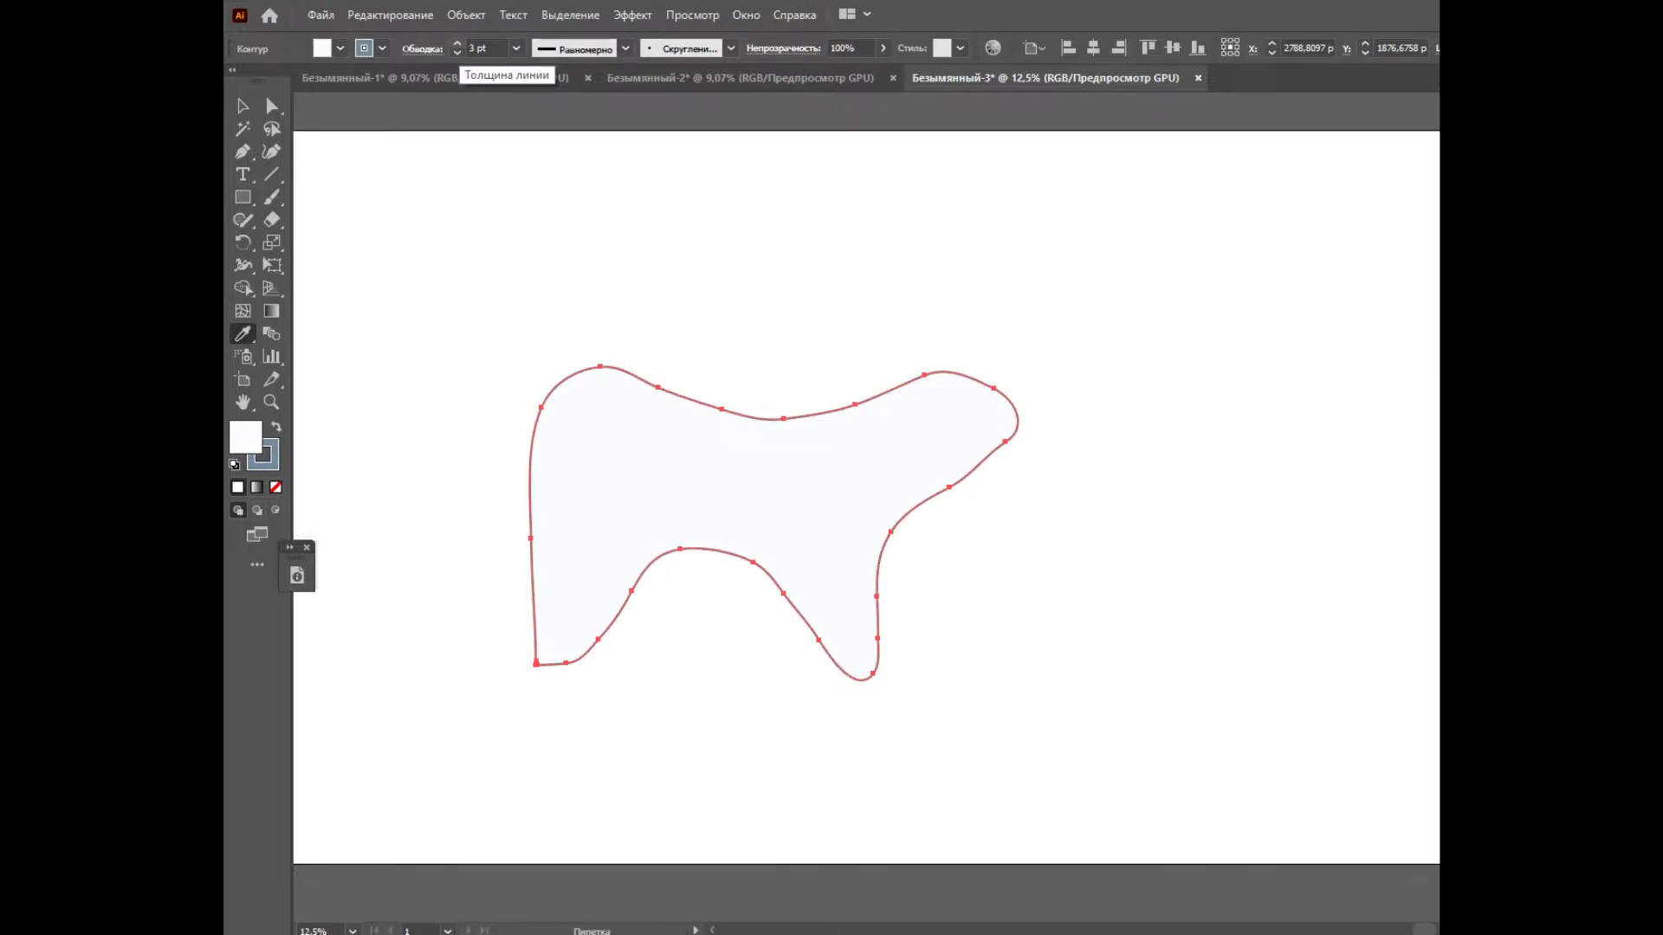
left_click(457, 43)
left_click(457, 43)
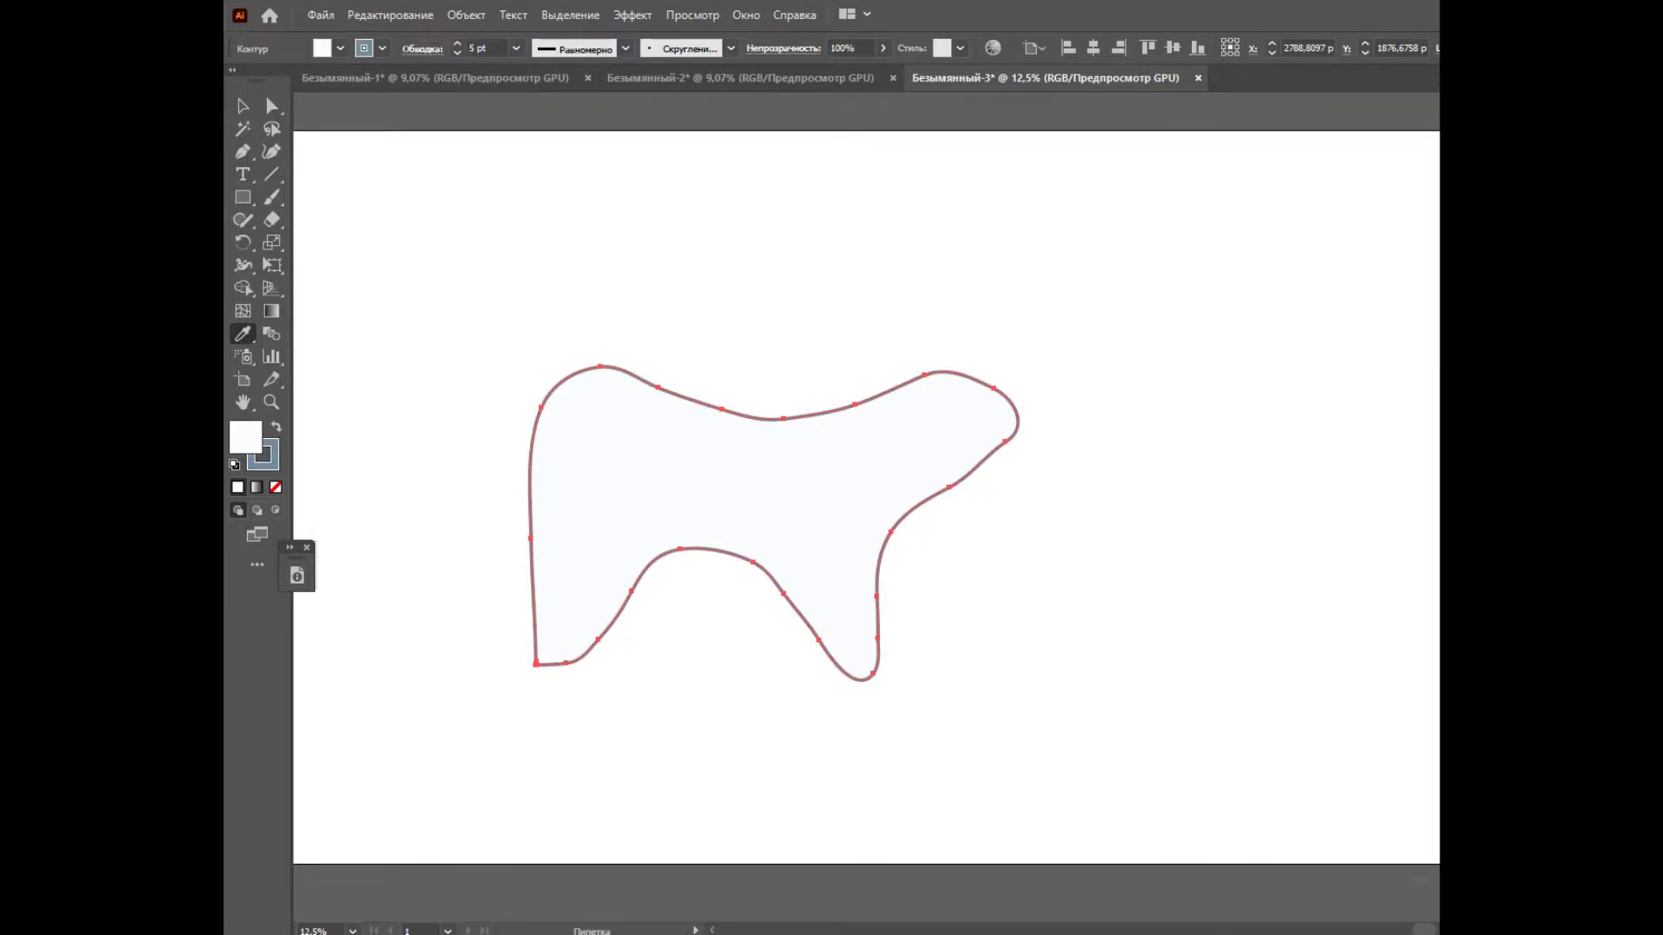
Step: Apply the Basic brush and the half-dome width profile to the body outline
left_click(731, 49)
left_click(632, 122)
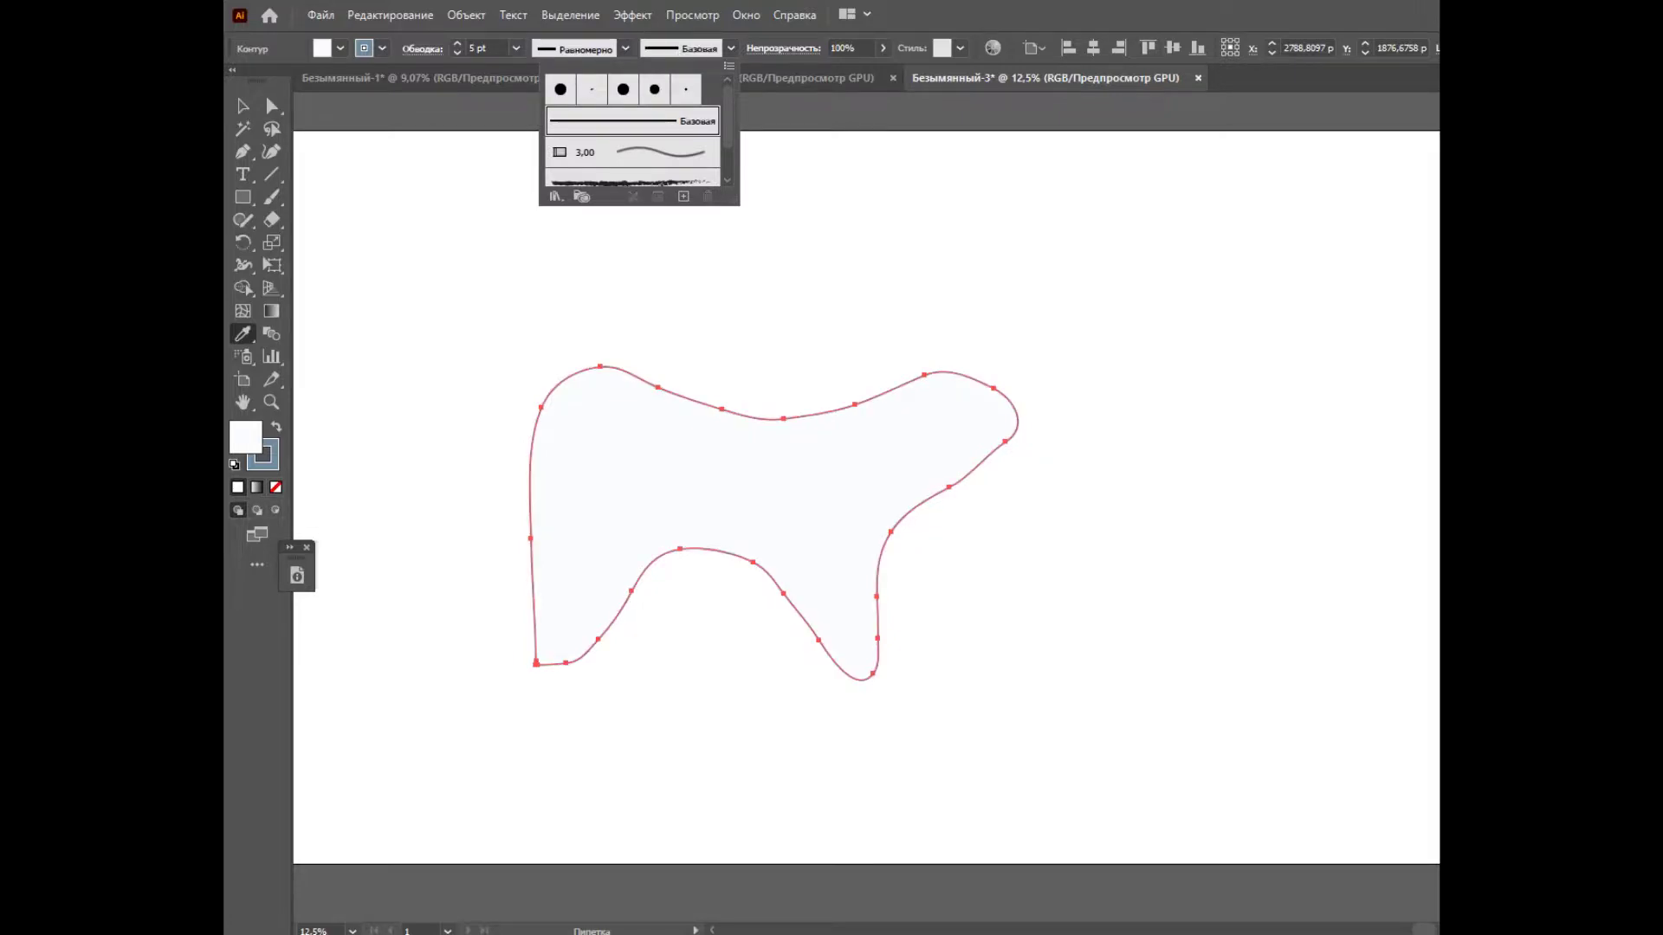
left_click(586, 50)
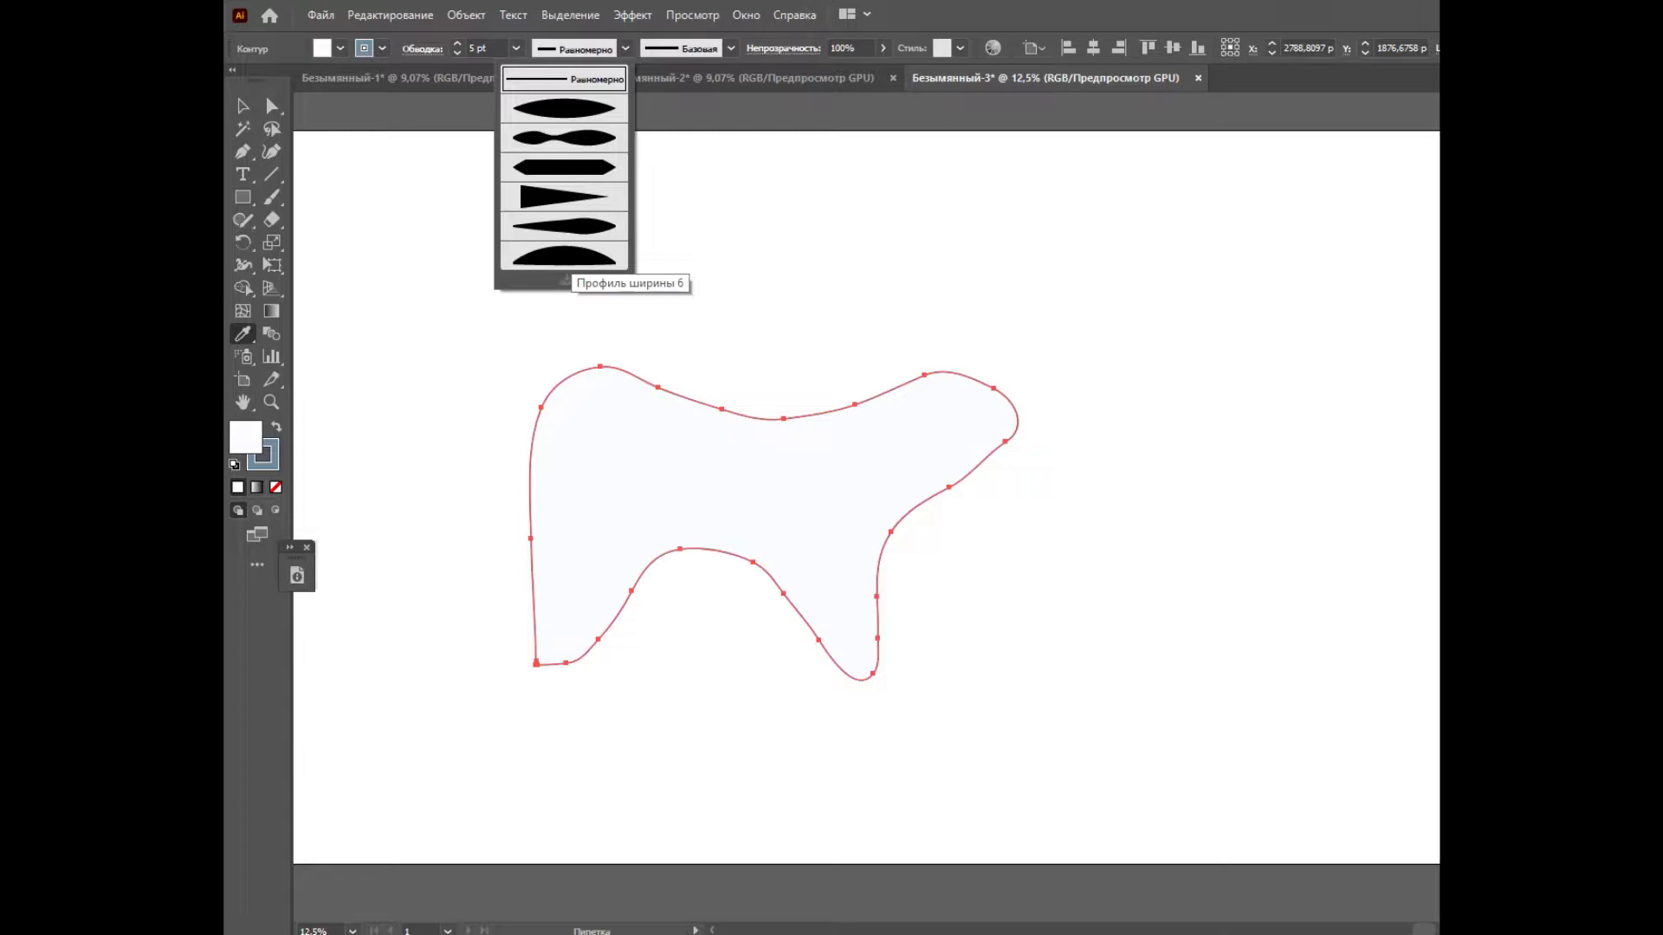
left_click(564, 256)
Step: Deselect the body and ready the Paintbrush with the Basic brush for new strokes
left_click(242, 106)
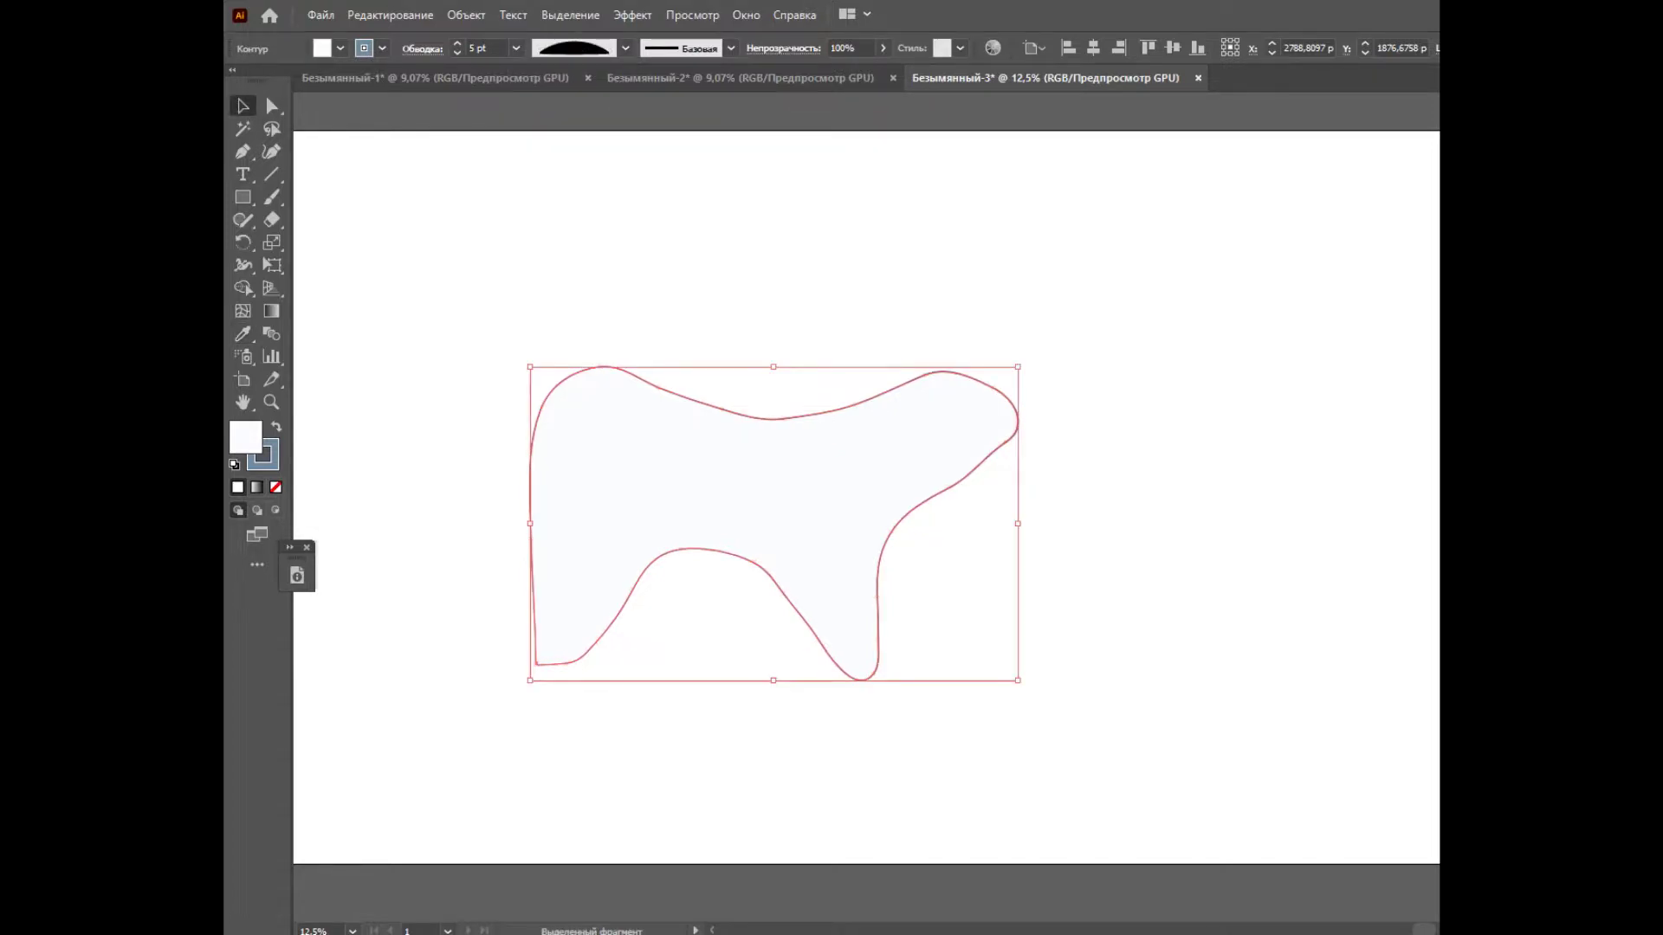
left_click(450, 294)
left_click(271, 198)
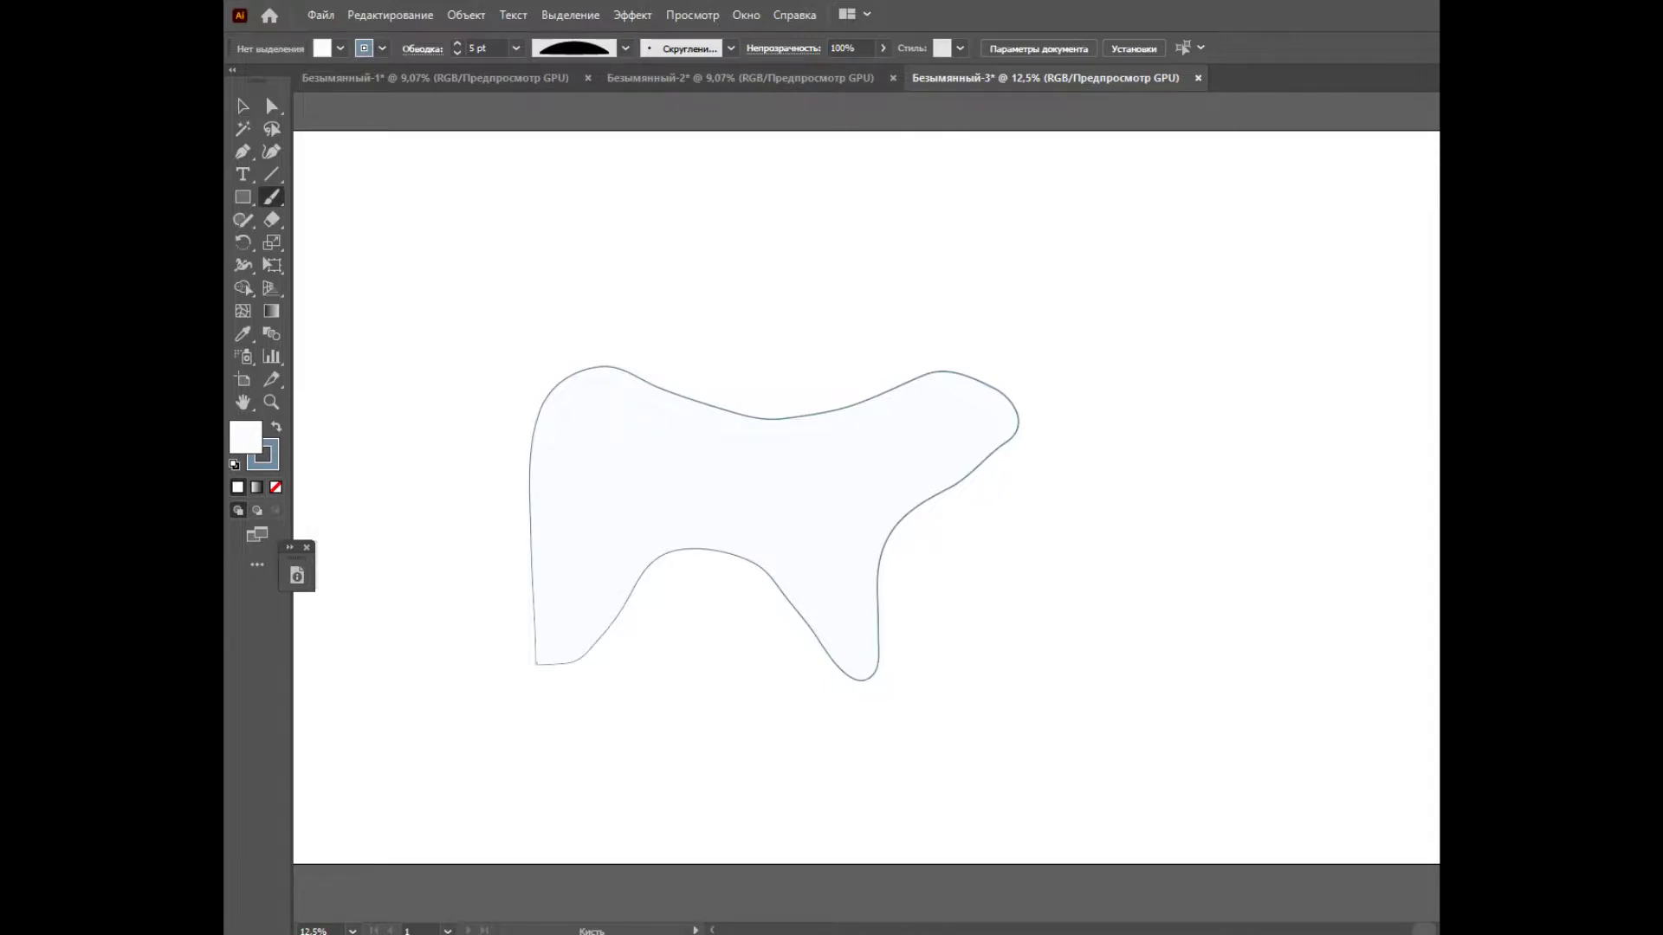
left_click(731, 49)
left_click(632, 121)
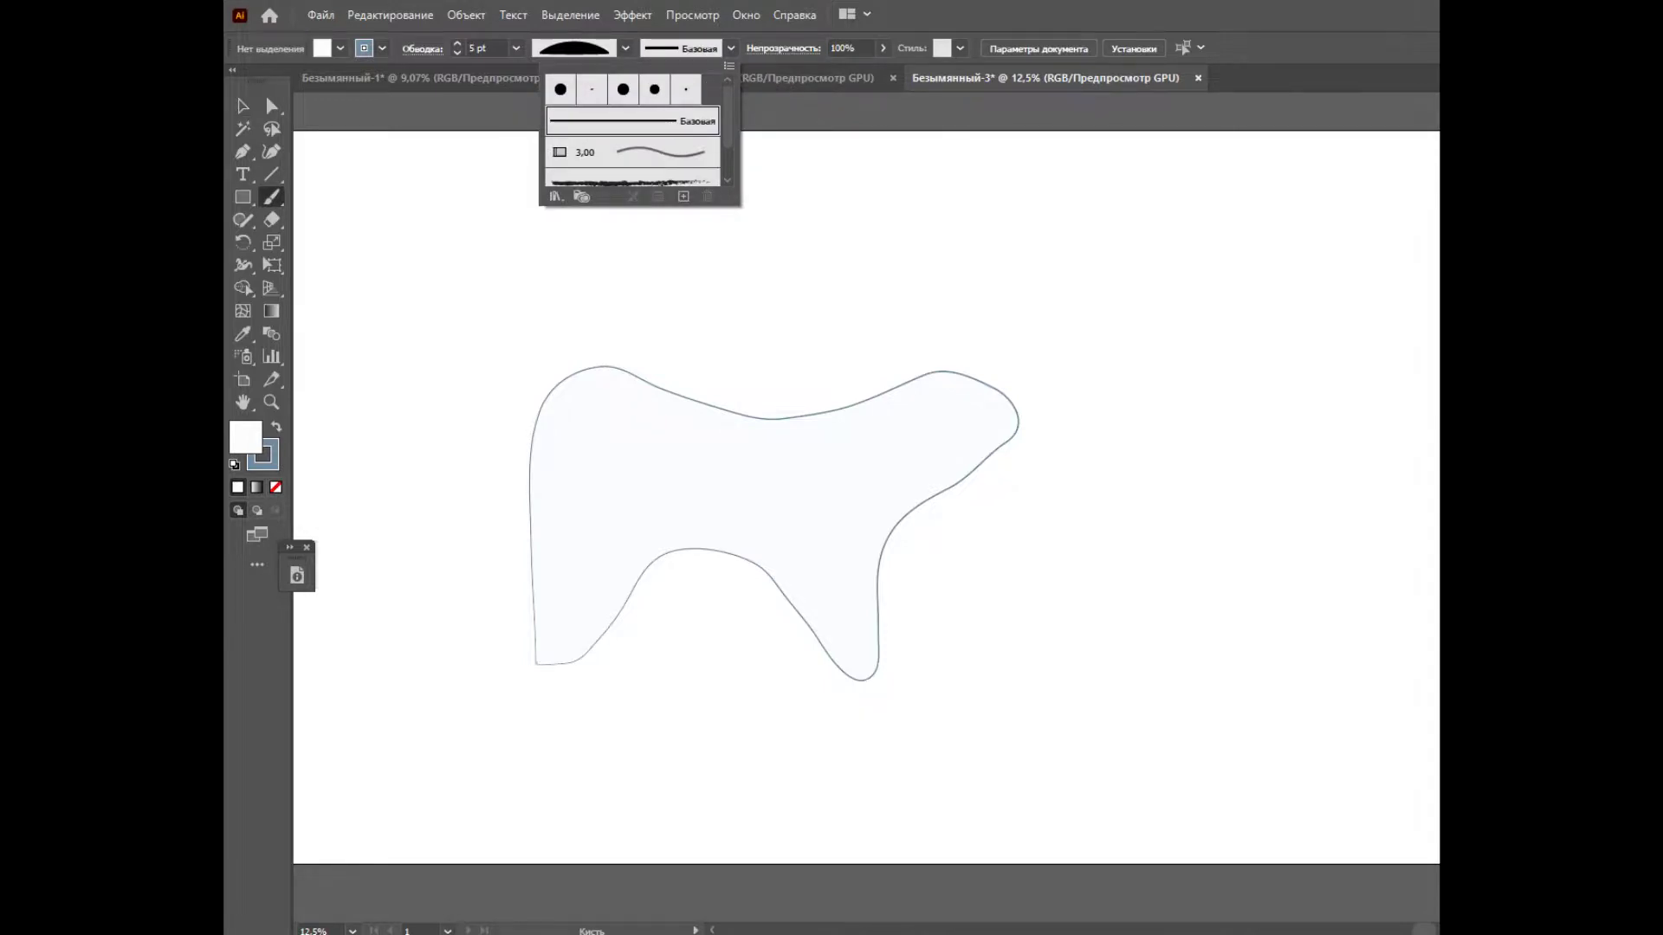
key("Escape")
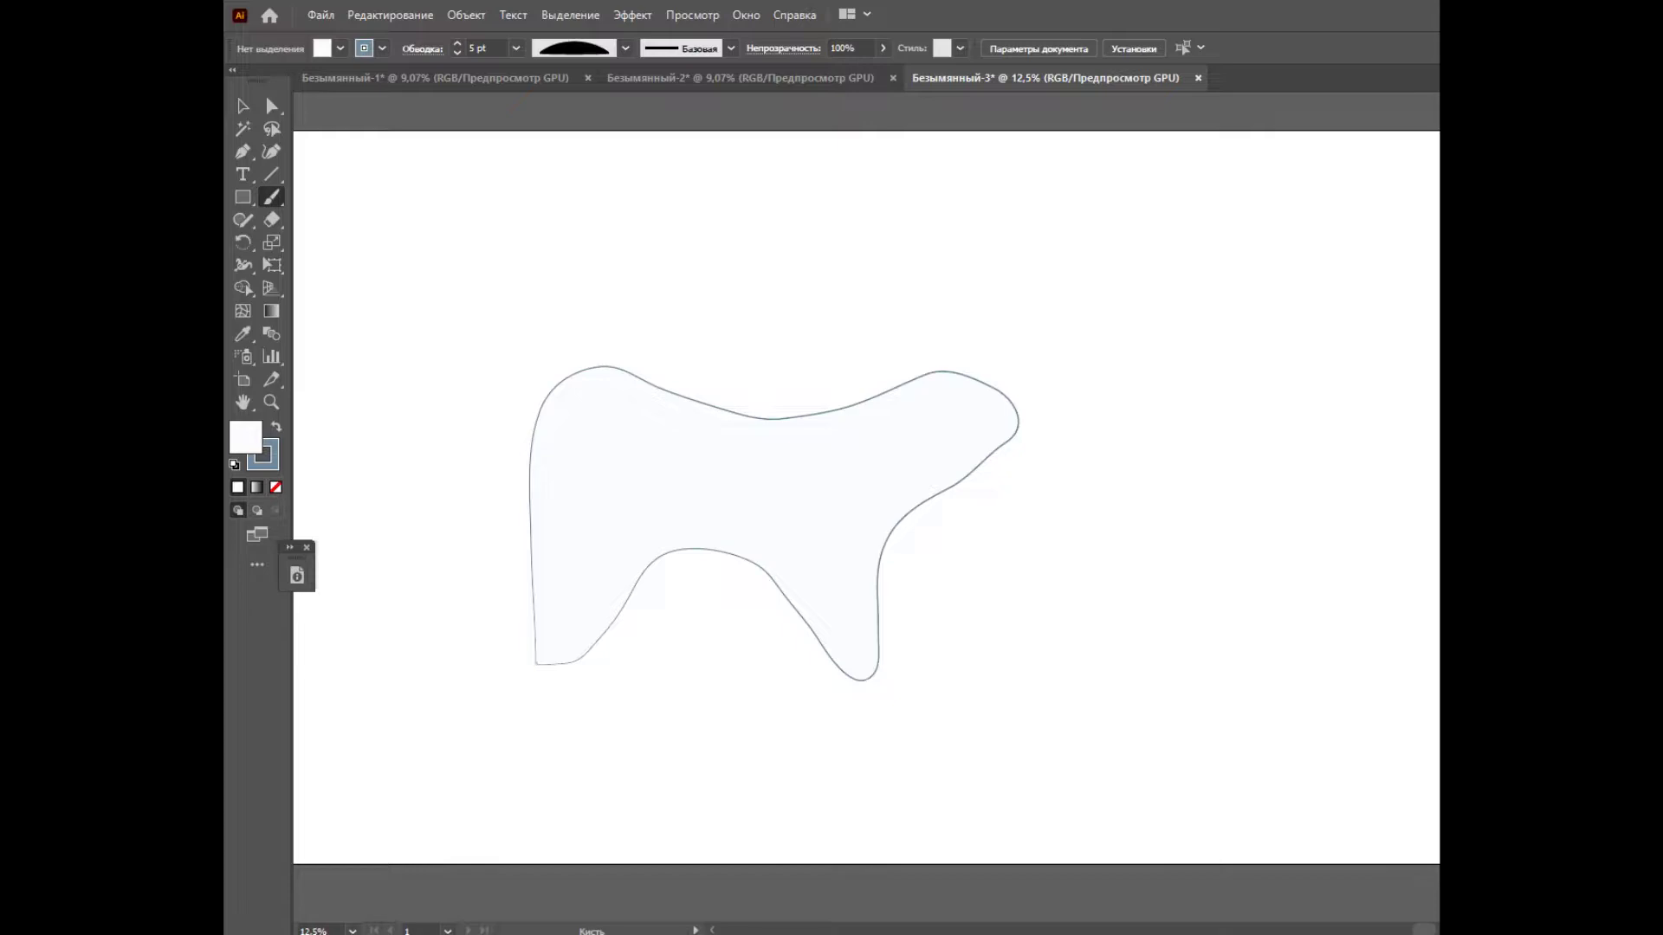
Step: Paint short fur strokes across the bear's back and a curved ear line on its head
mouse_move(593, 404)
left_mouse_down()
mouse_move(627, 414)
mouse_move(588, 456)
left_mouse_up()
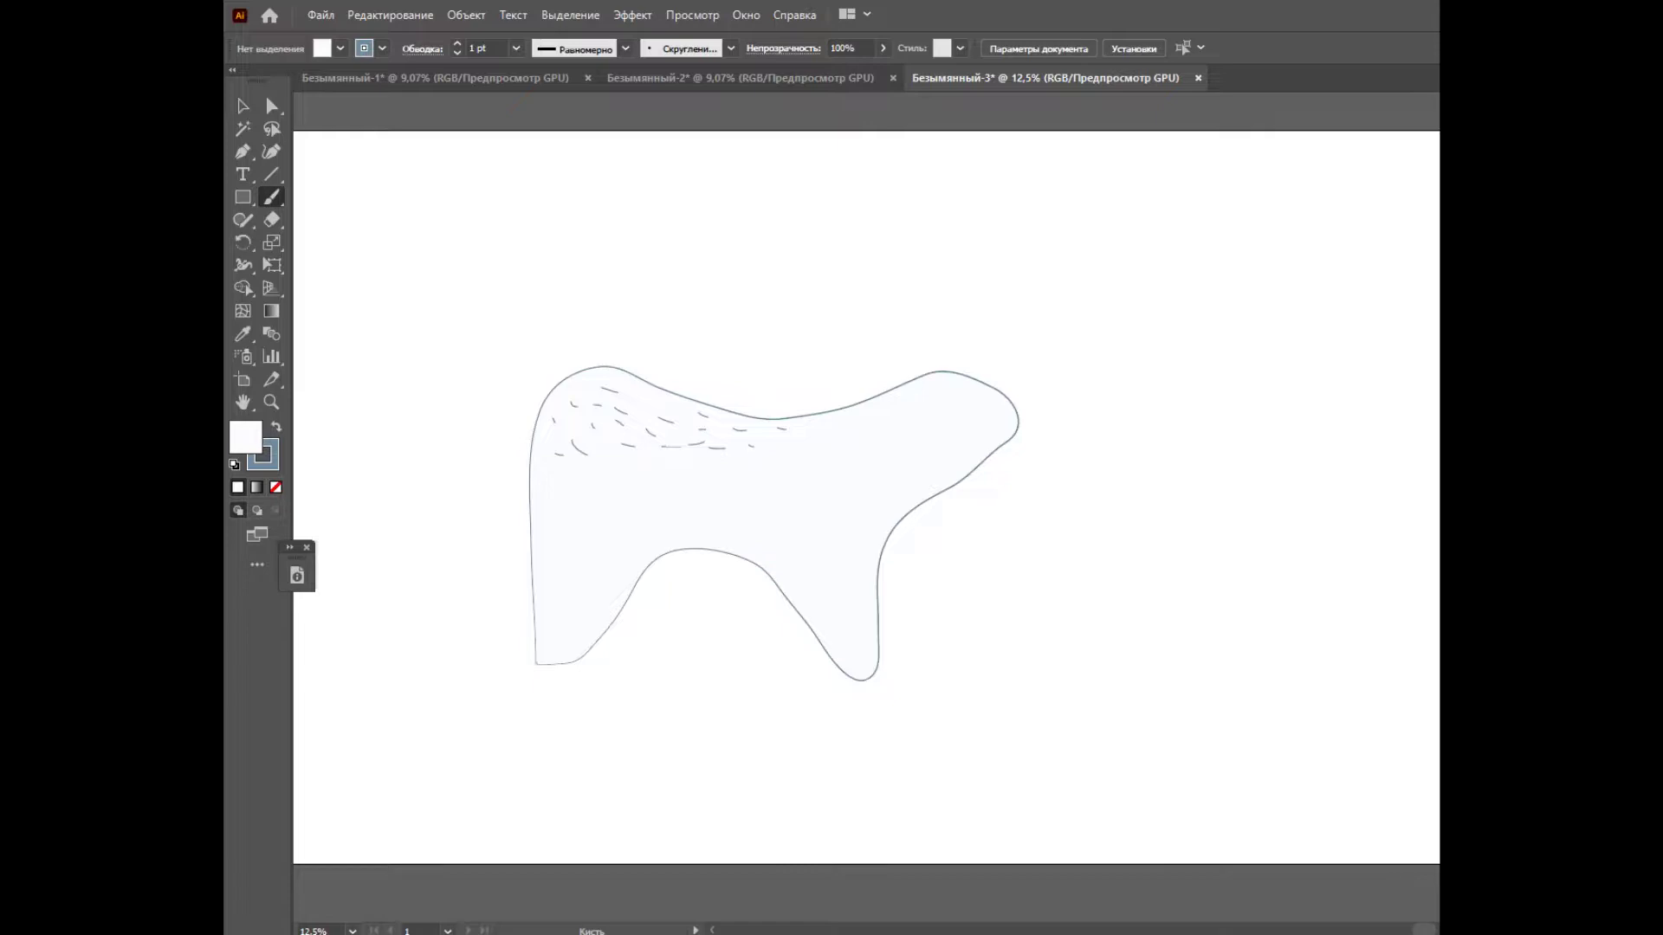
mouse_move(957, 380)
left_mouse_down()
mouse_move(928, 374)
mouse_move(939, 407)
left_mouse_up()
Step: Sample a dark grey fill and paint the bear's dot eye and round nose
left_click(243, 334)
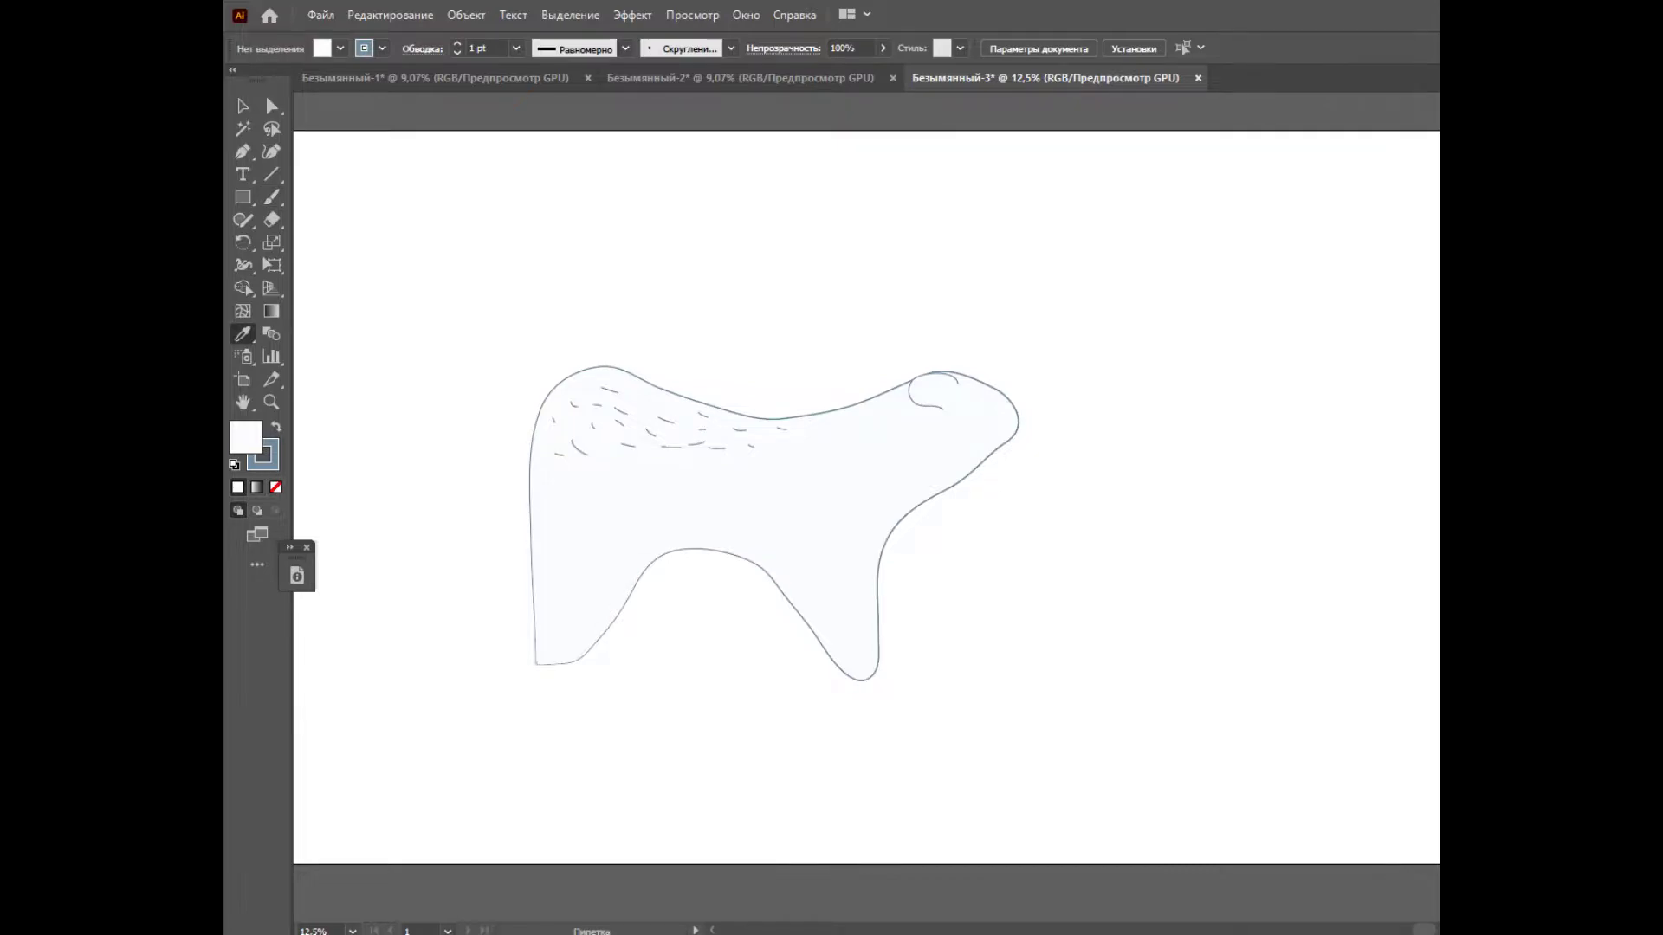
left_click(666, 421)
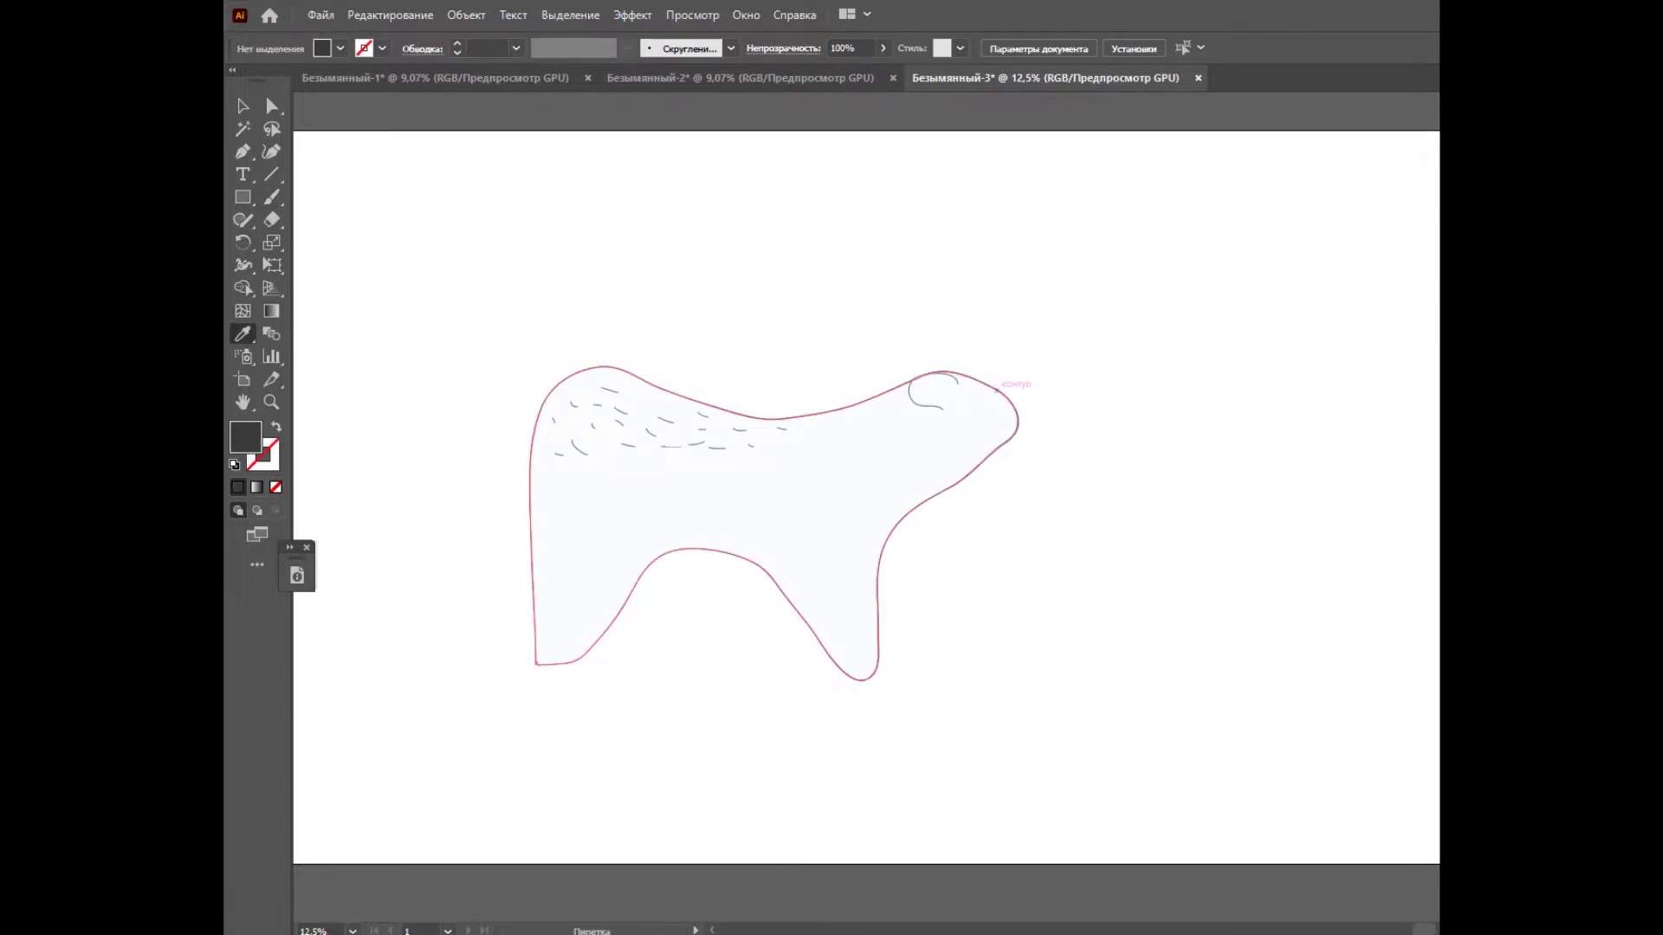
left_click(271, 197)
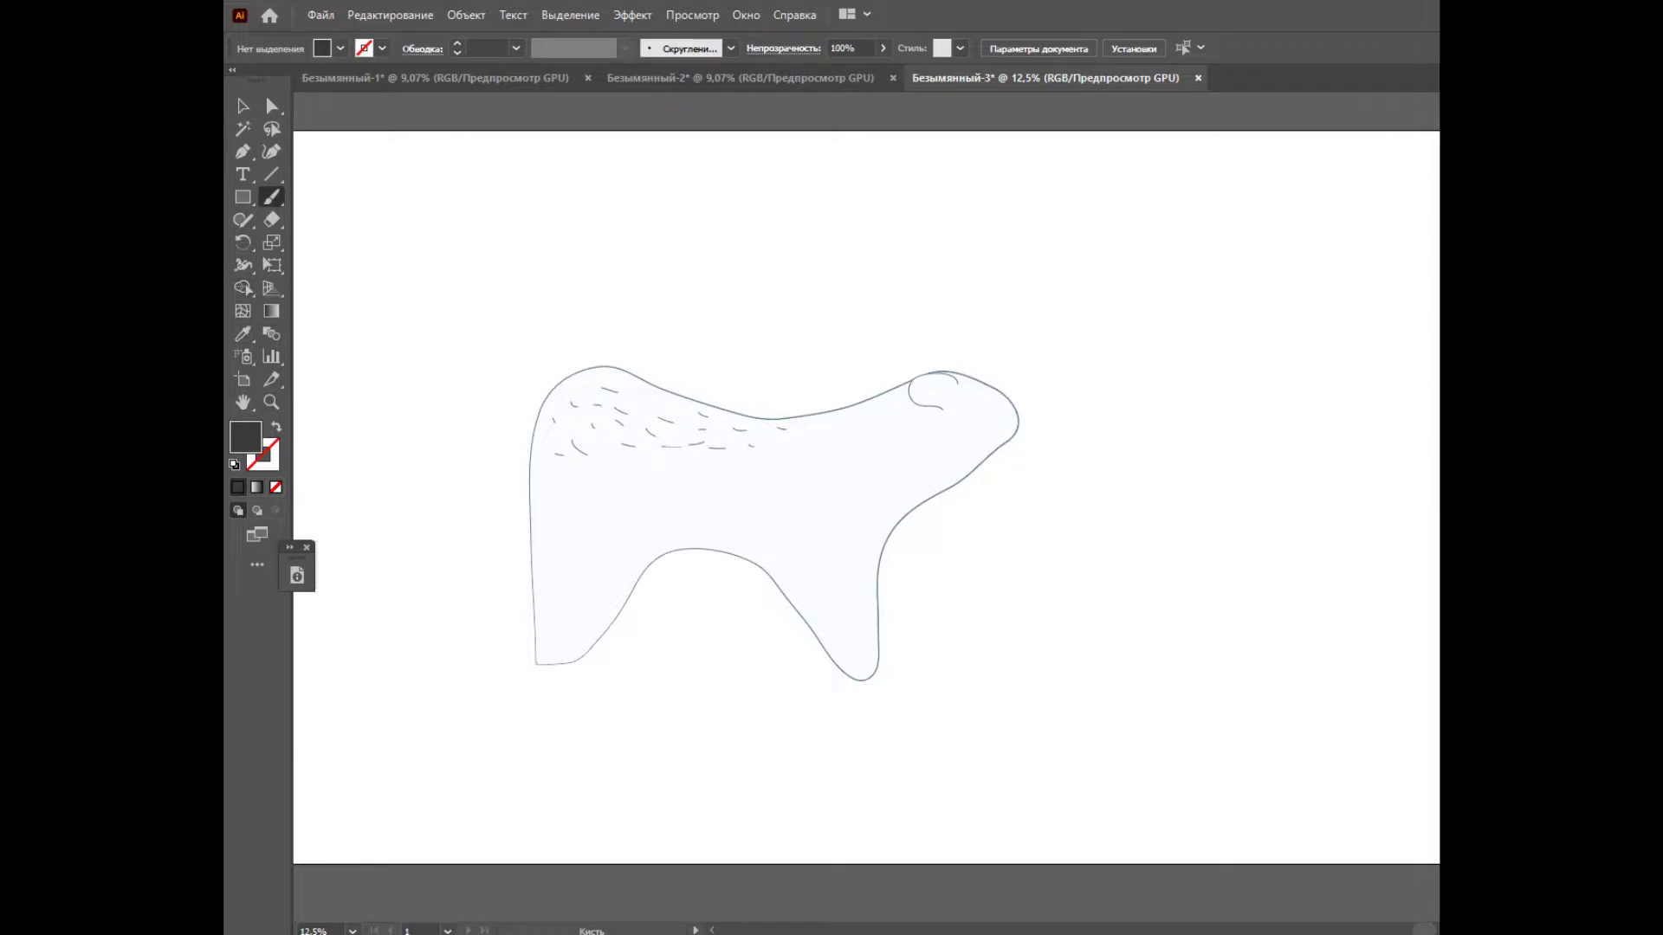
left_click(974, 394)
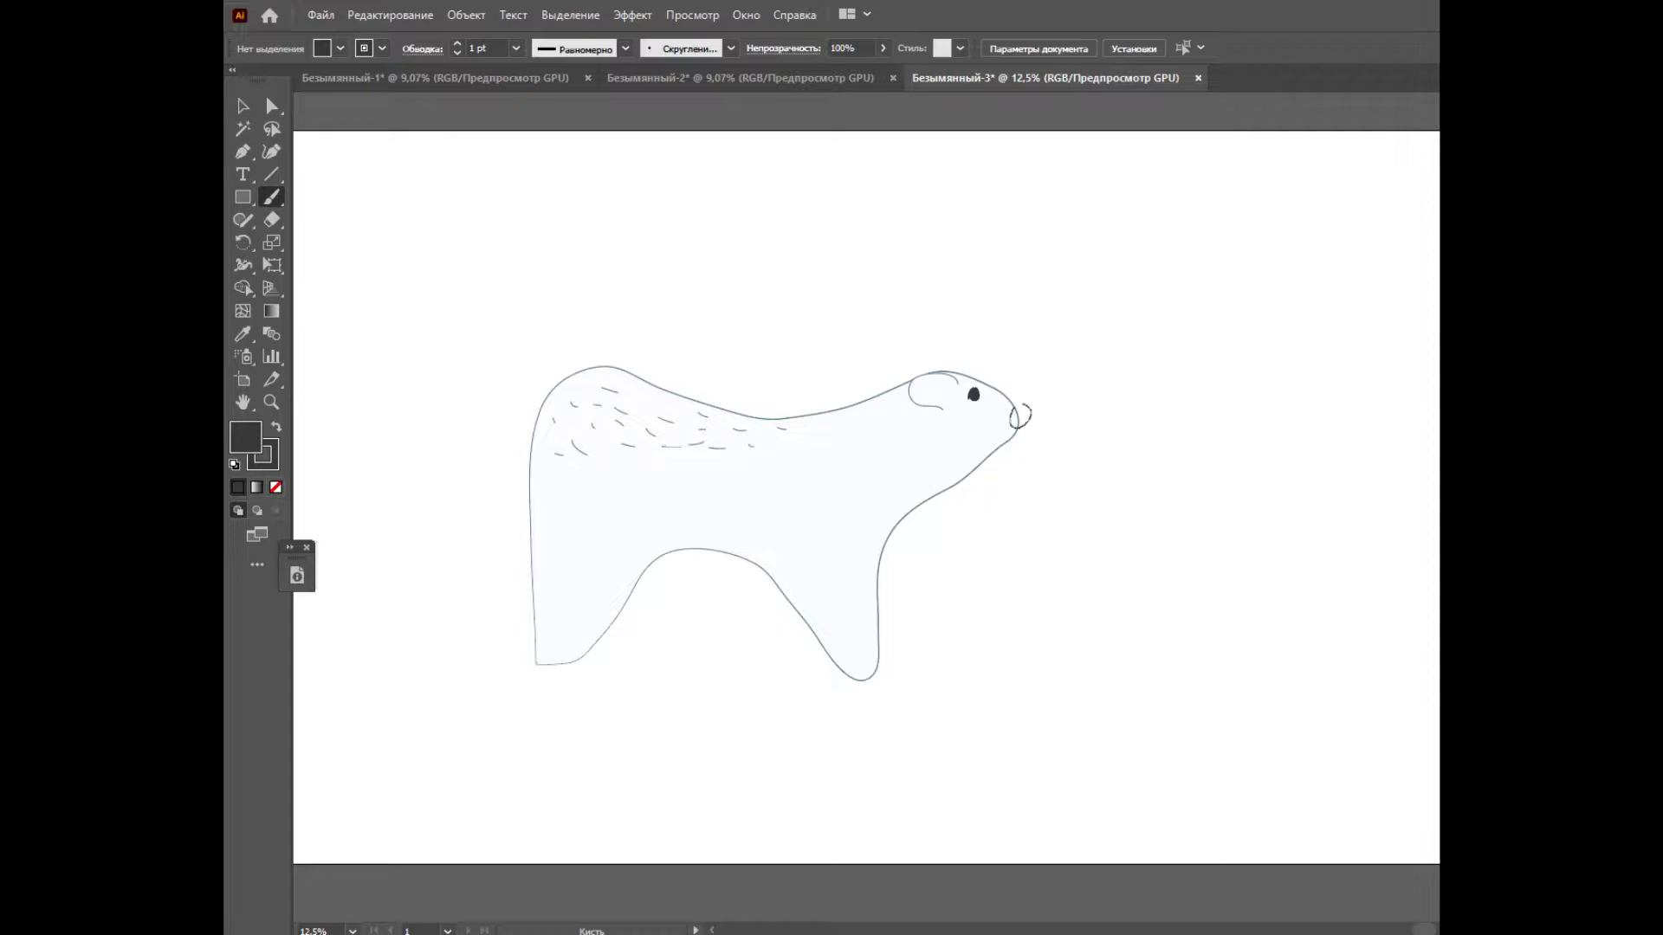
left_click_drag(1012, 421, 1011, 409)
Step: Pick up the body's pale fill and 5 pt outline style for the Paintbrush
key("i")
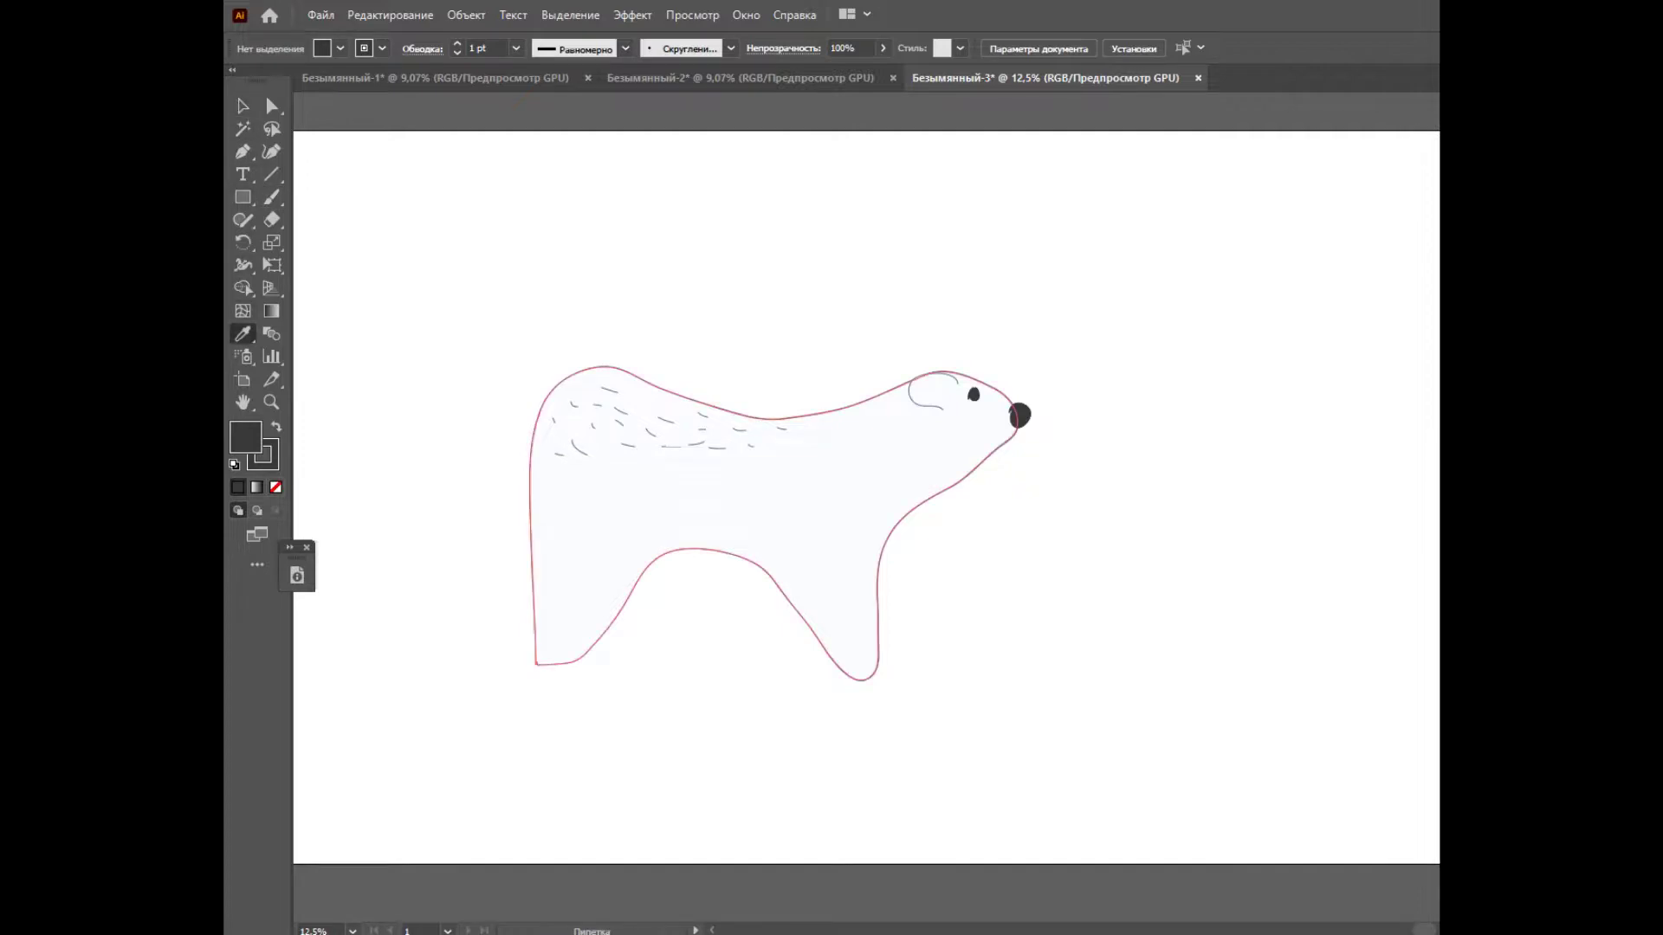
left_click(685, 494)
left_click(272, 197)
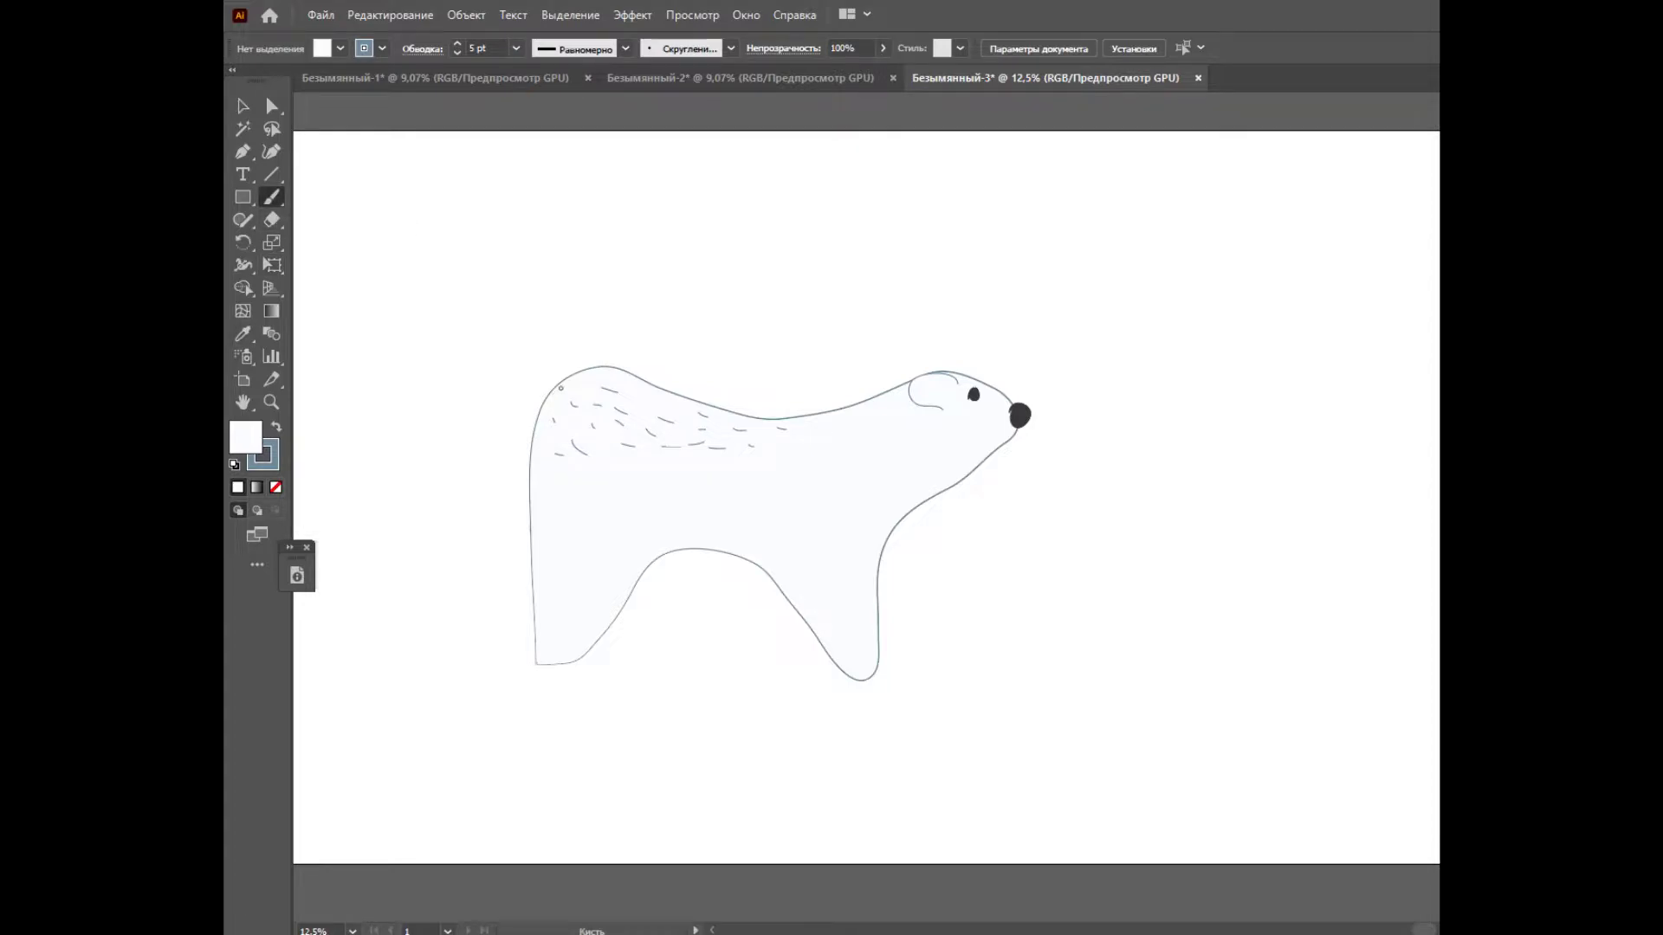
Step: Paint a curled tail stroke on the bear's back
mouse_move(558, 379)
left_mouse_down()
mouse_move(529, 360)
mouse_move(517, 375)
mouse_move(549, 404)
left_mouse_up()
left_click(242, 105)
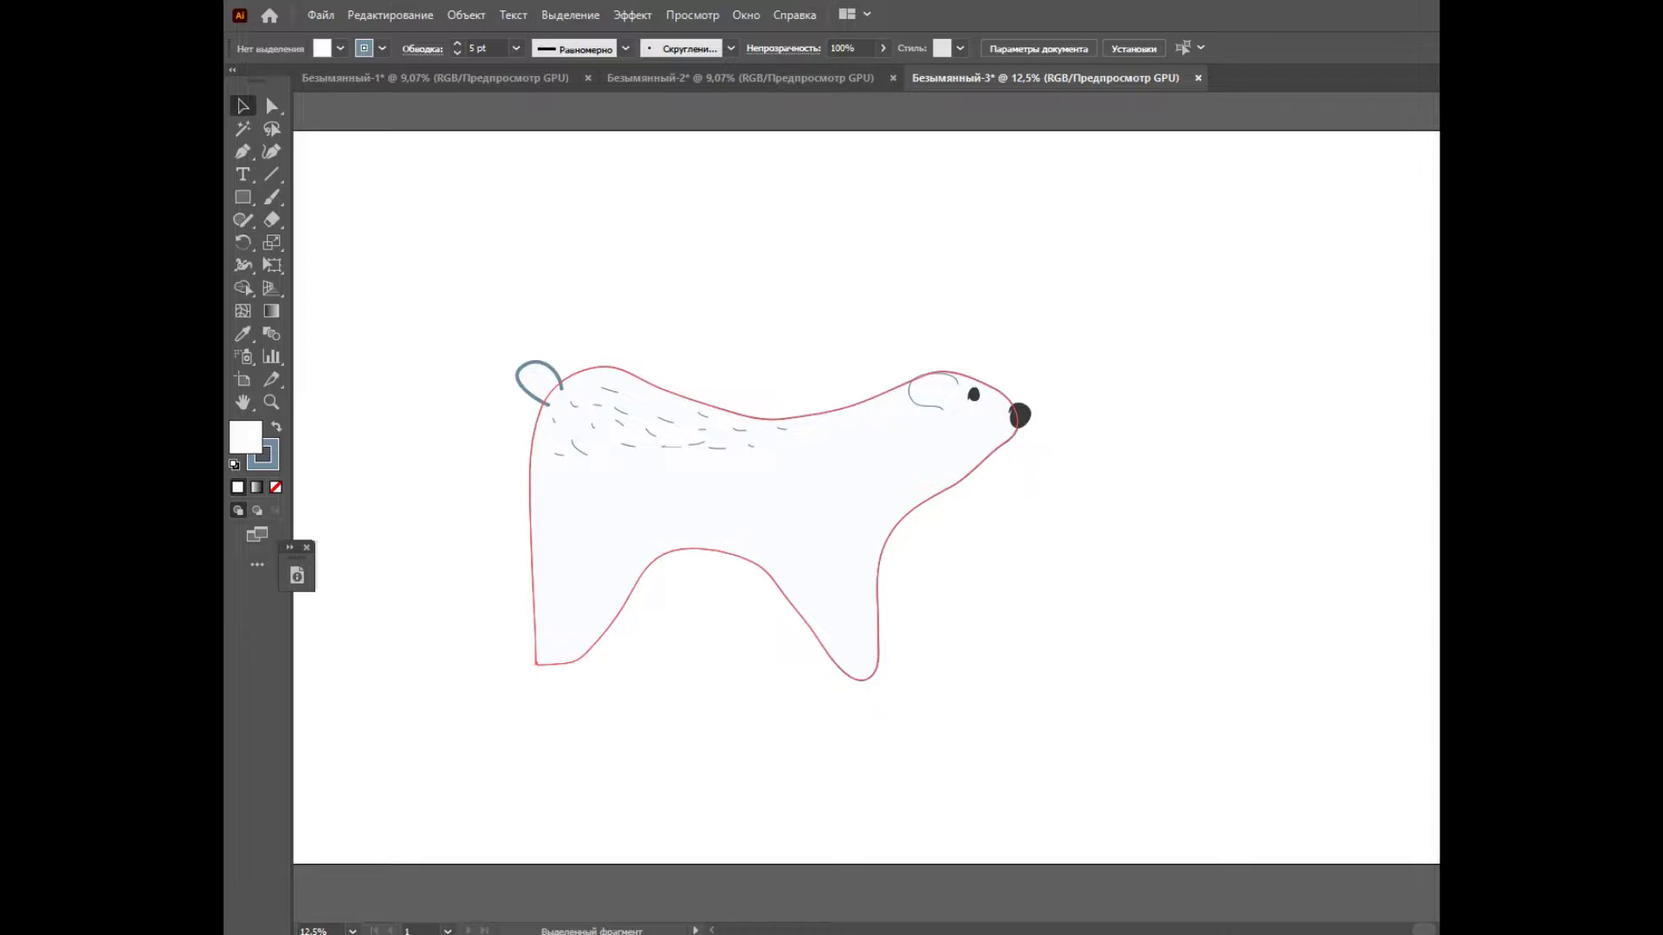
left_click(638, 377)
left_click(243, 333)
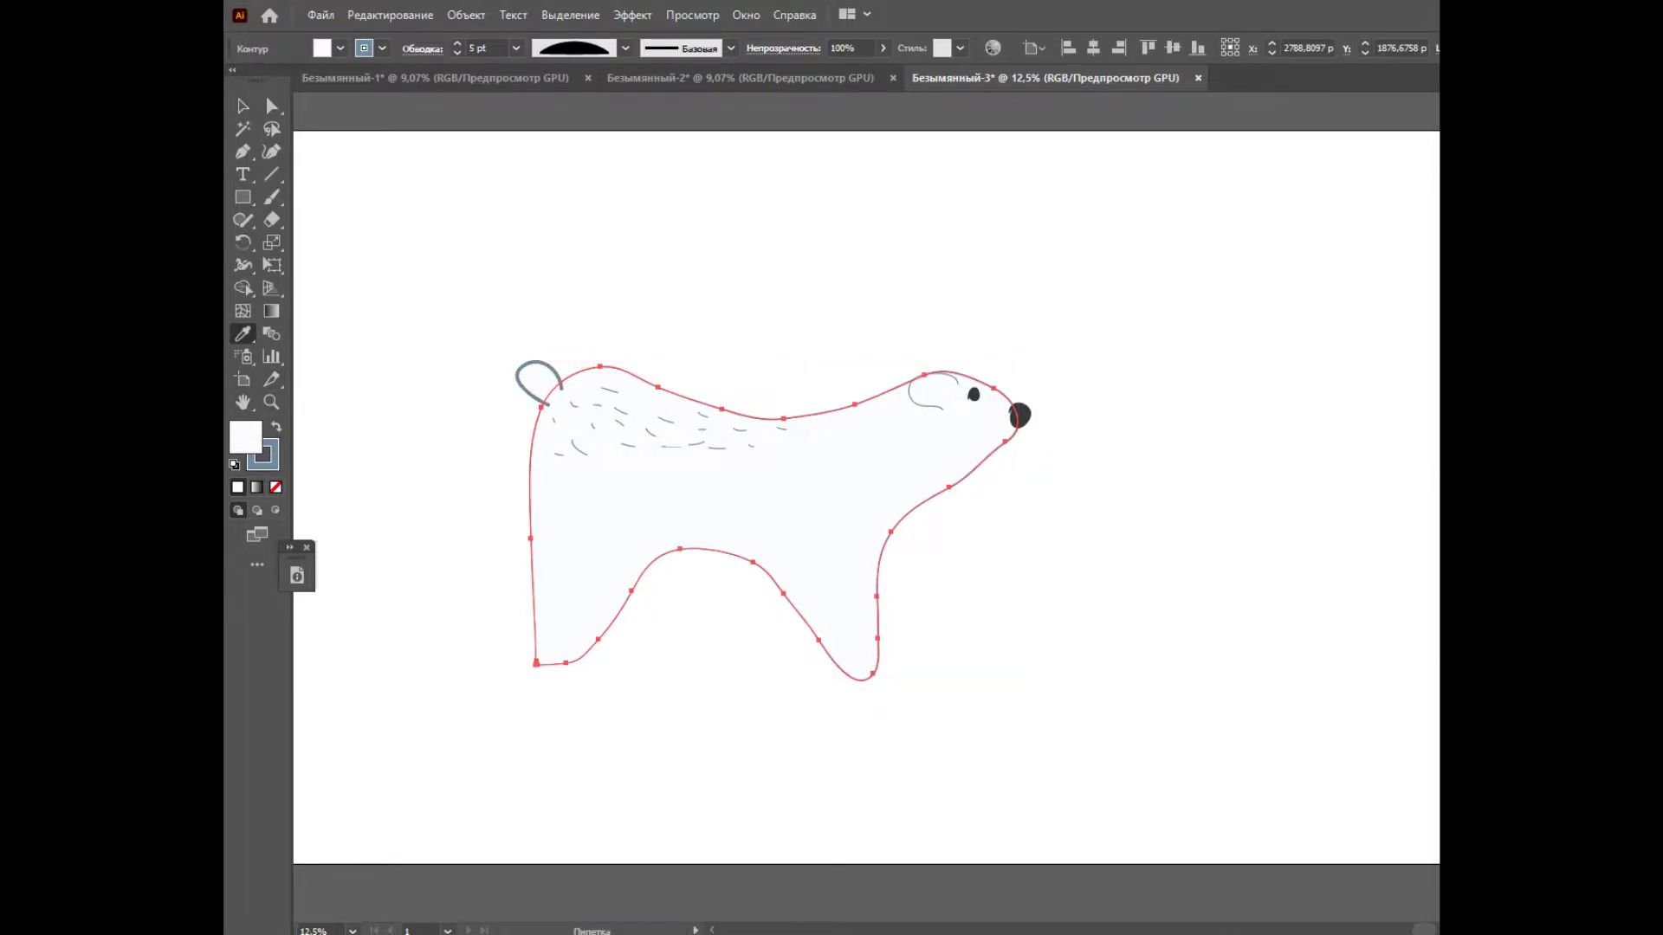
key("v")
key("ctrl+shift+a")
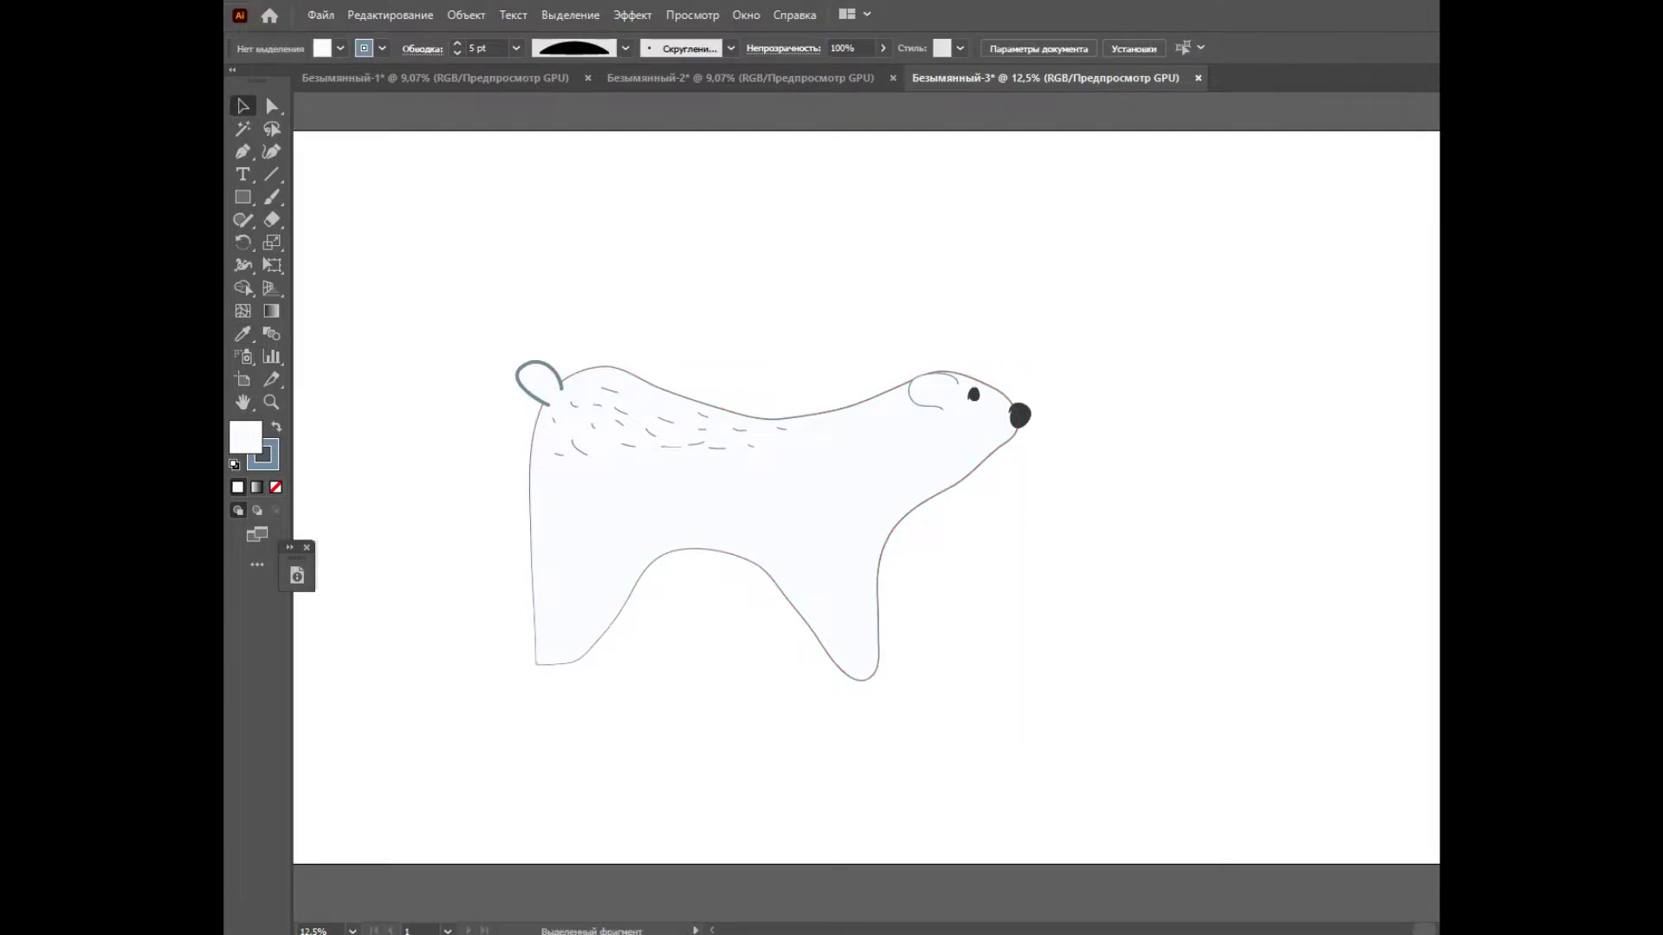
Step: Give the ear line the same thick 5 pt blue-grey style as the tail
left_click(956, 380)
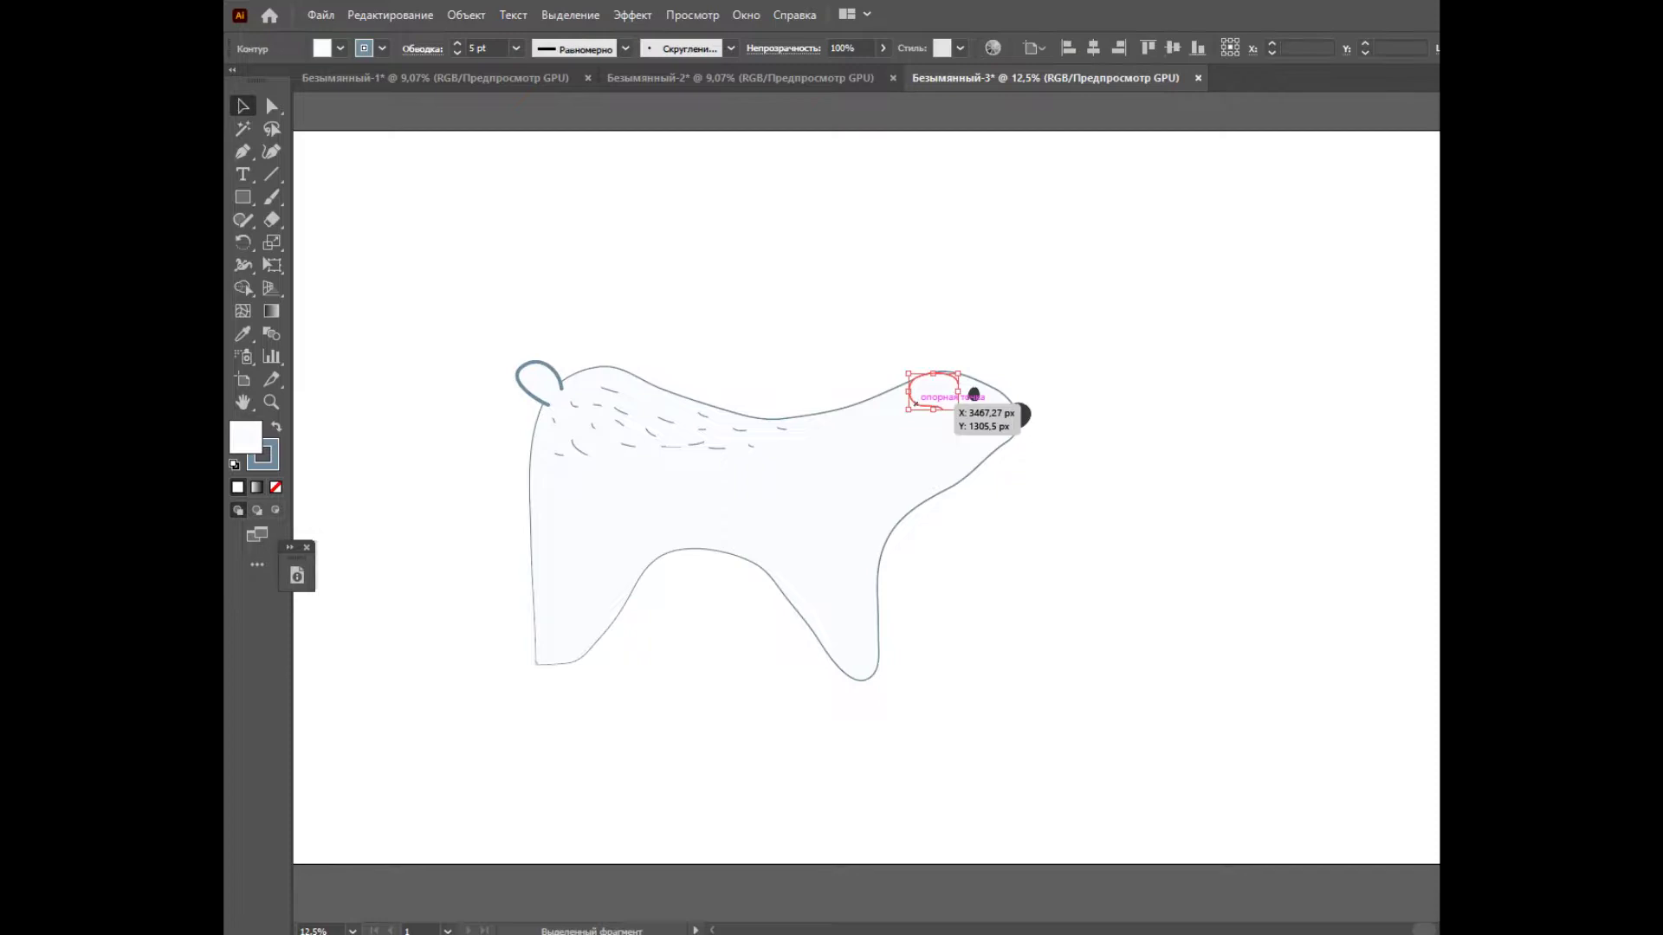
key("i")
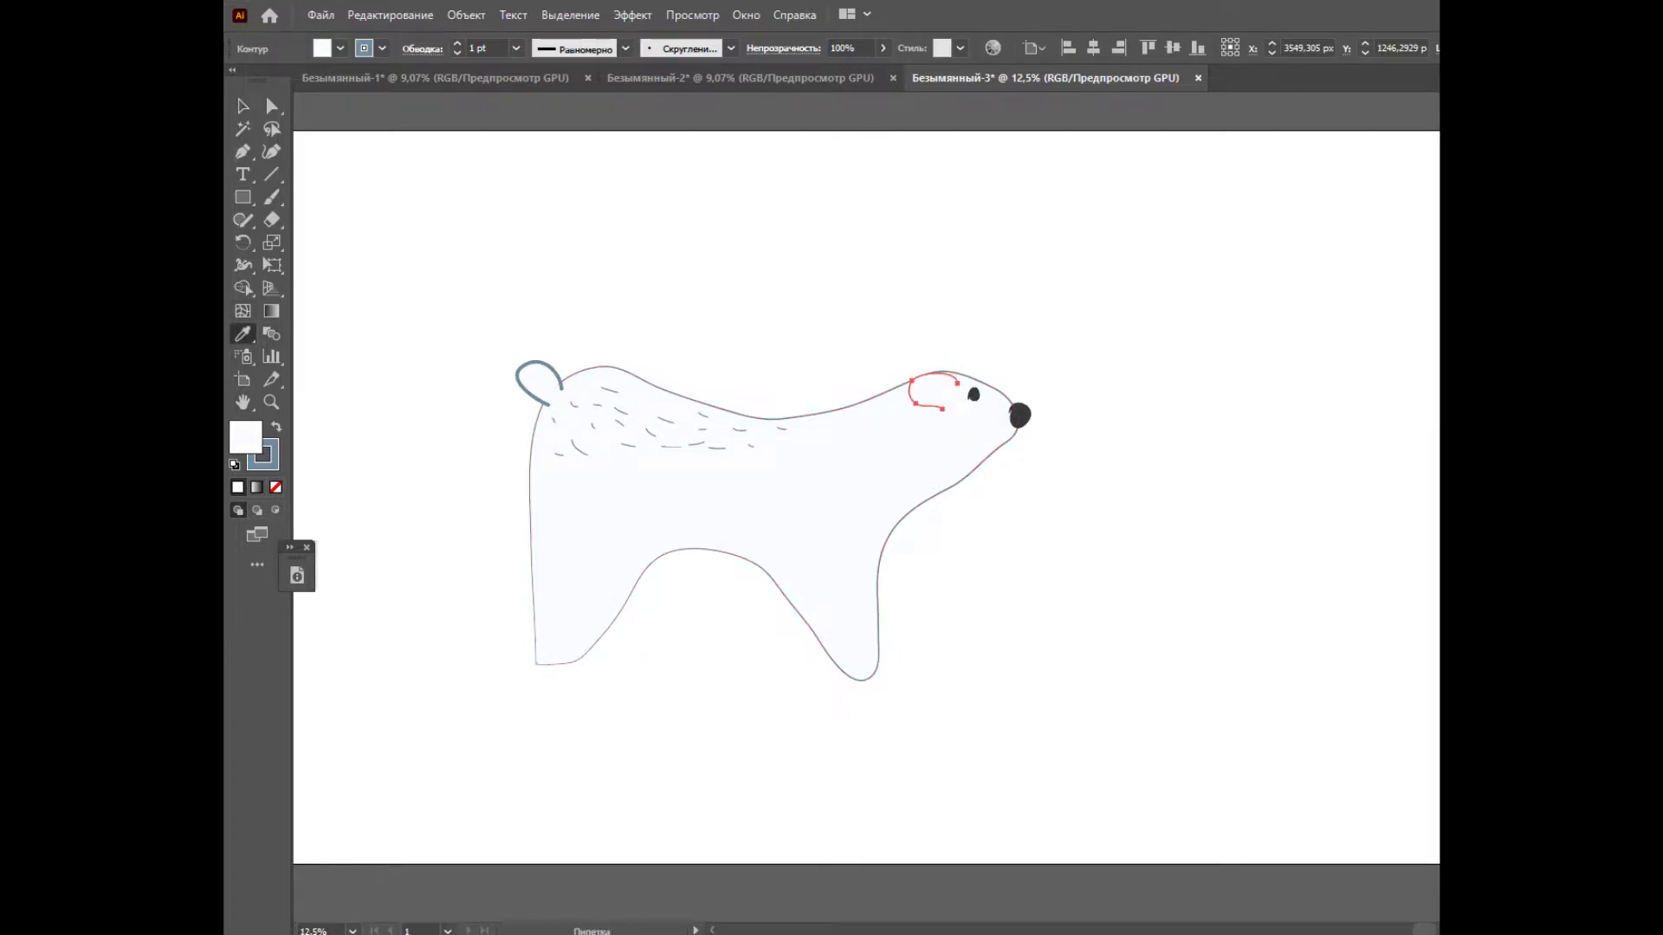
left_click(551, 373)
key("v")
key("ctrl+shift+a")
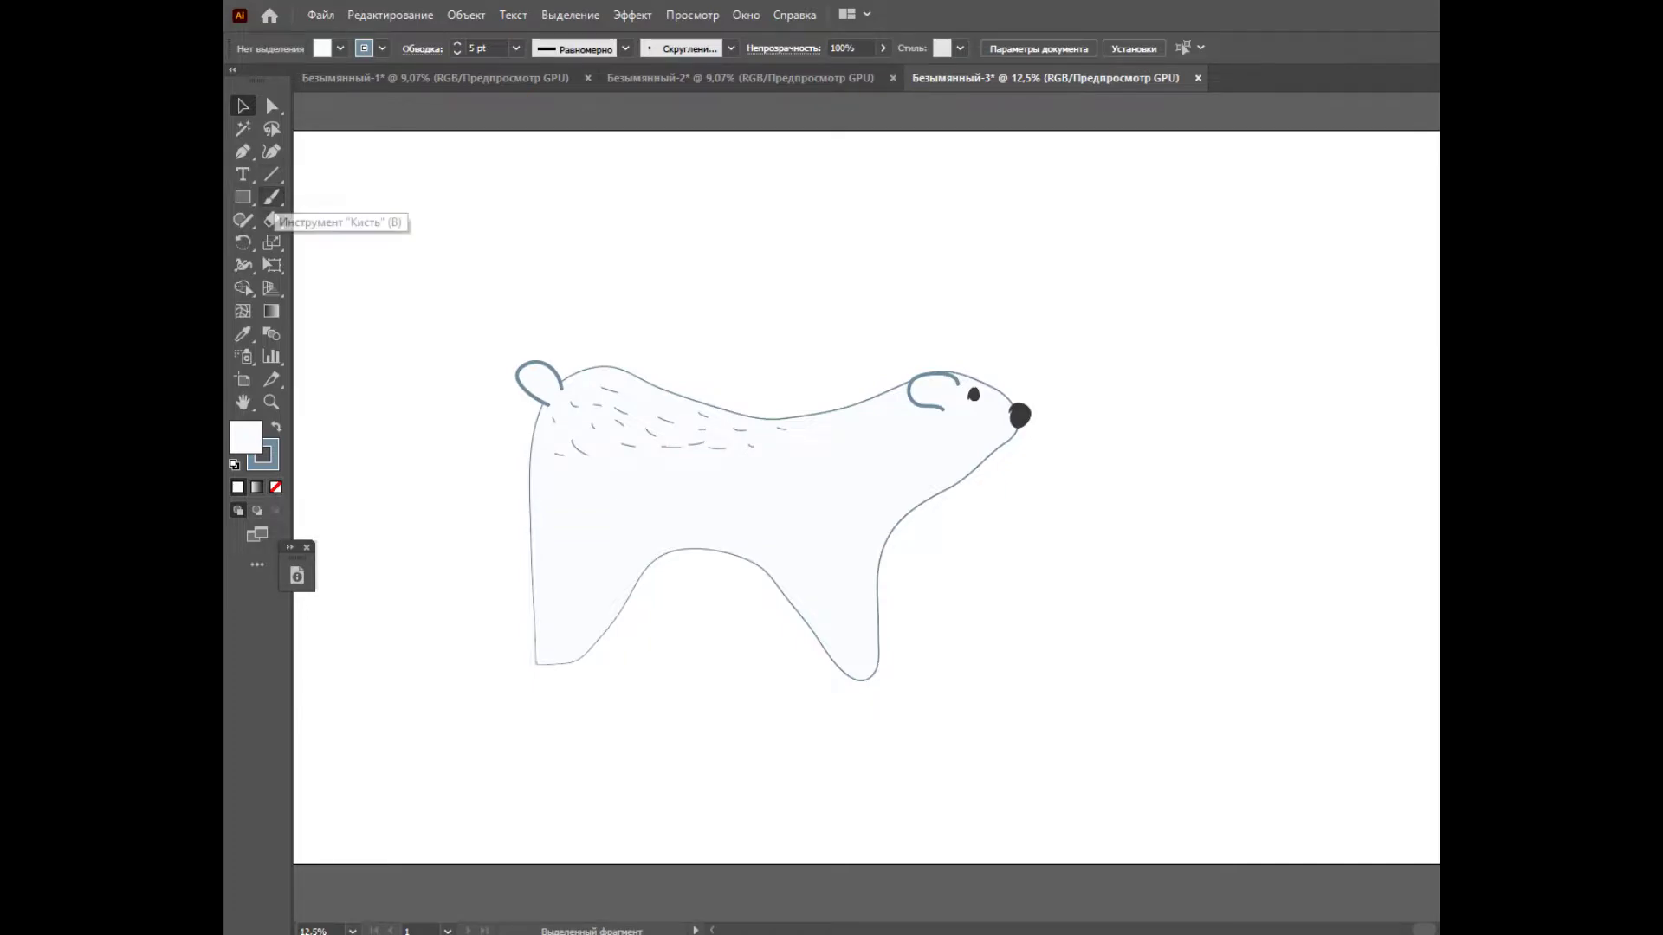
left_click(242, 334)
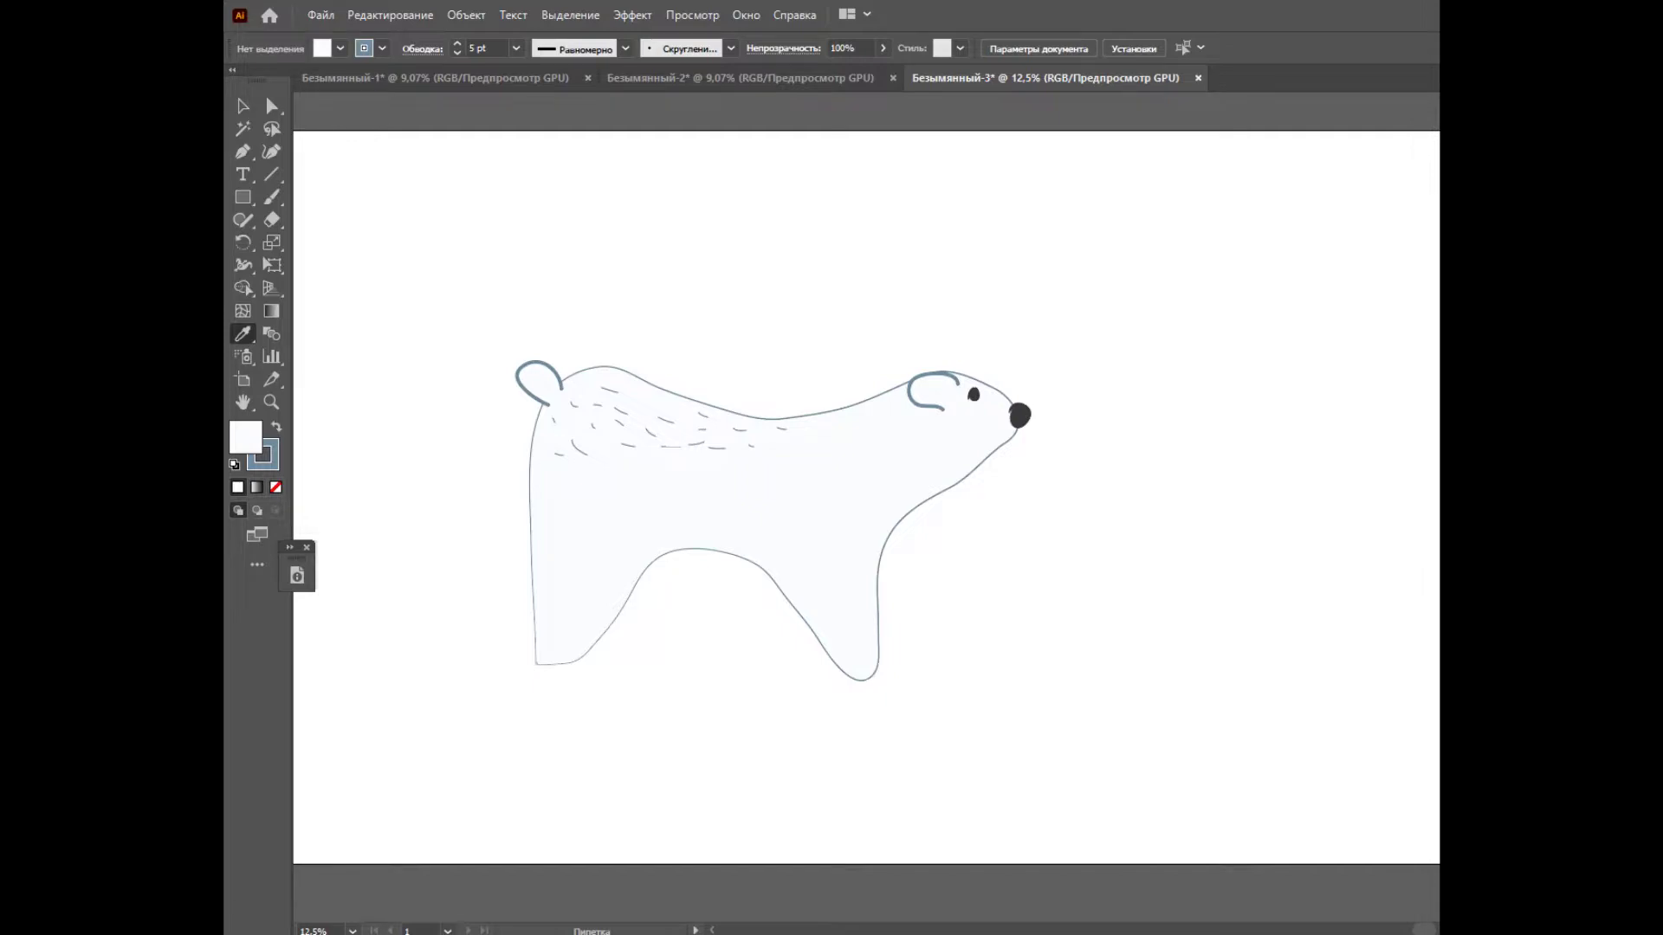
Step: Paint a tan scarf around the bear's neck with a wide flap and a hanging end
left_click(1433, 433)
left_click(271, 196)
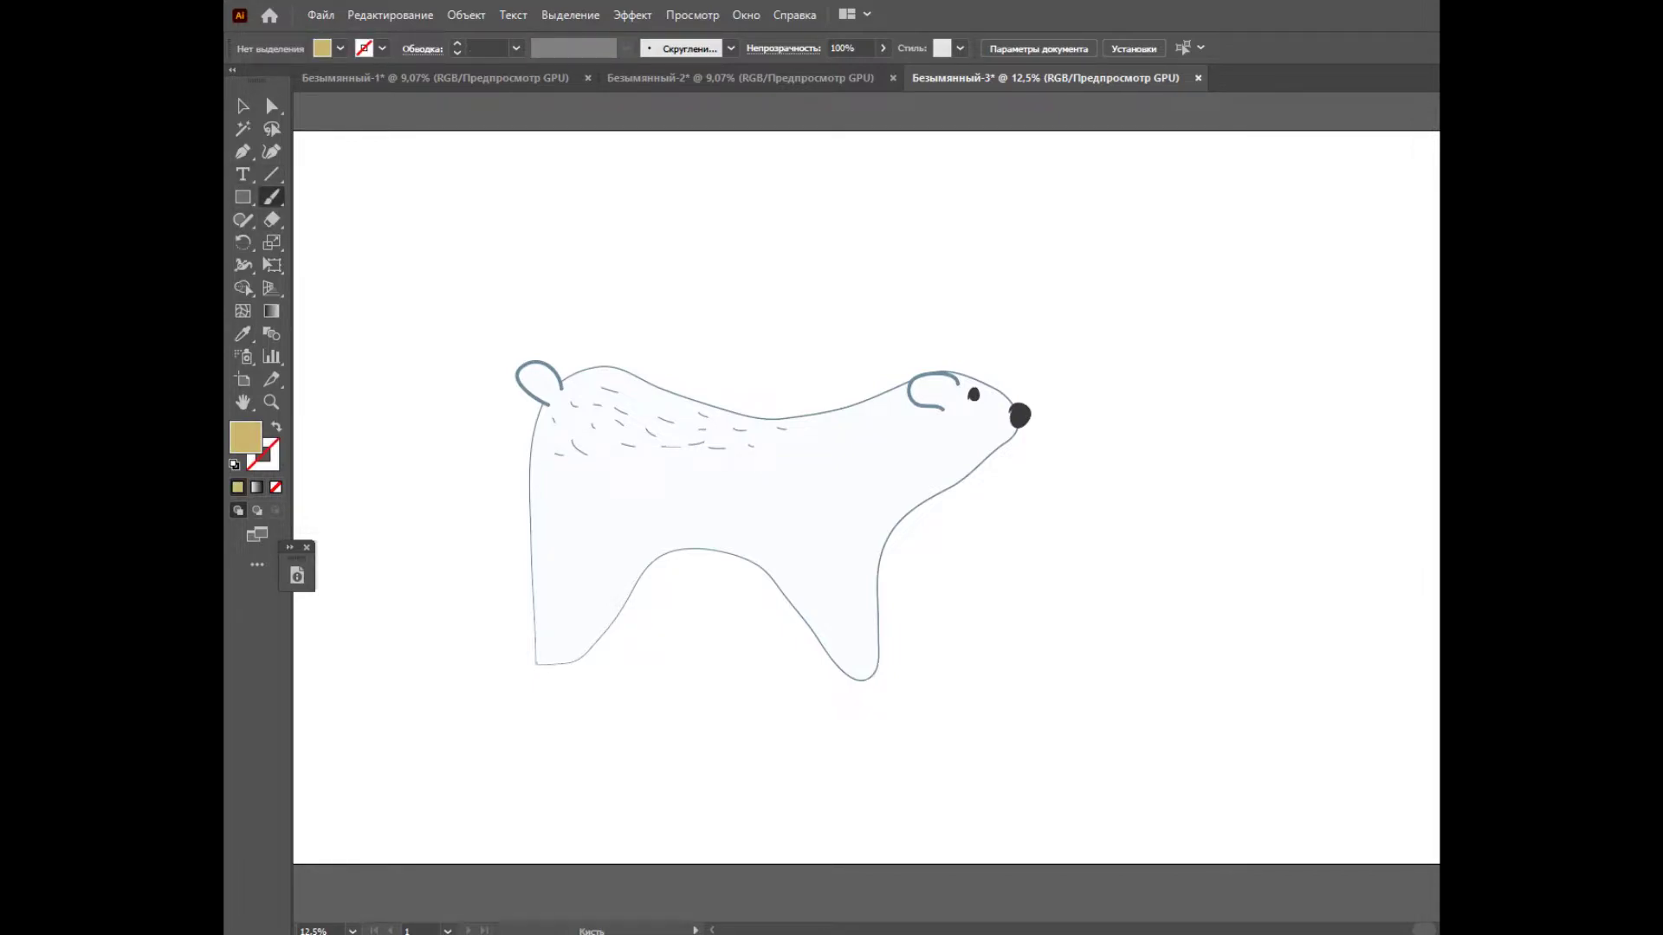
left_click_drag(829, 426, 847, 471)
mouse_move(901, 471)
left_mouse_down()
mouse_move(864, 421)
mouse_move(830, 424)
left_mouse_up()
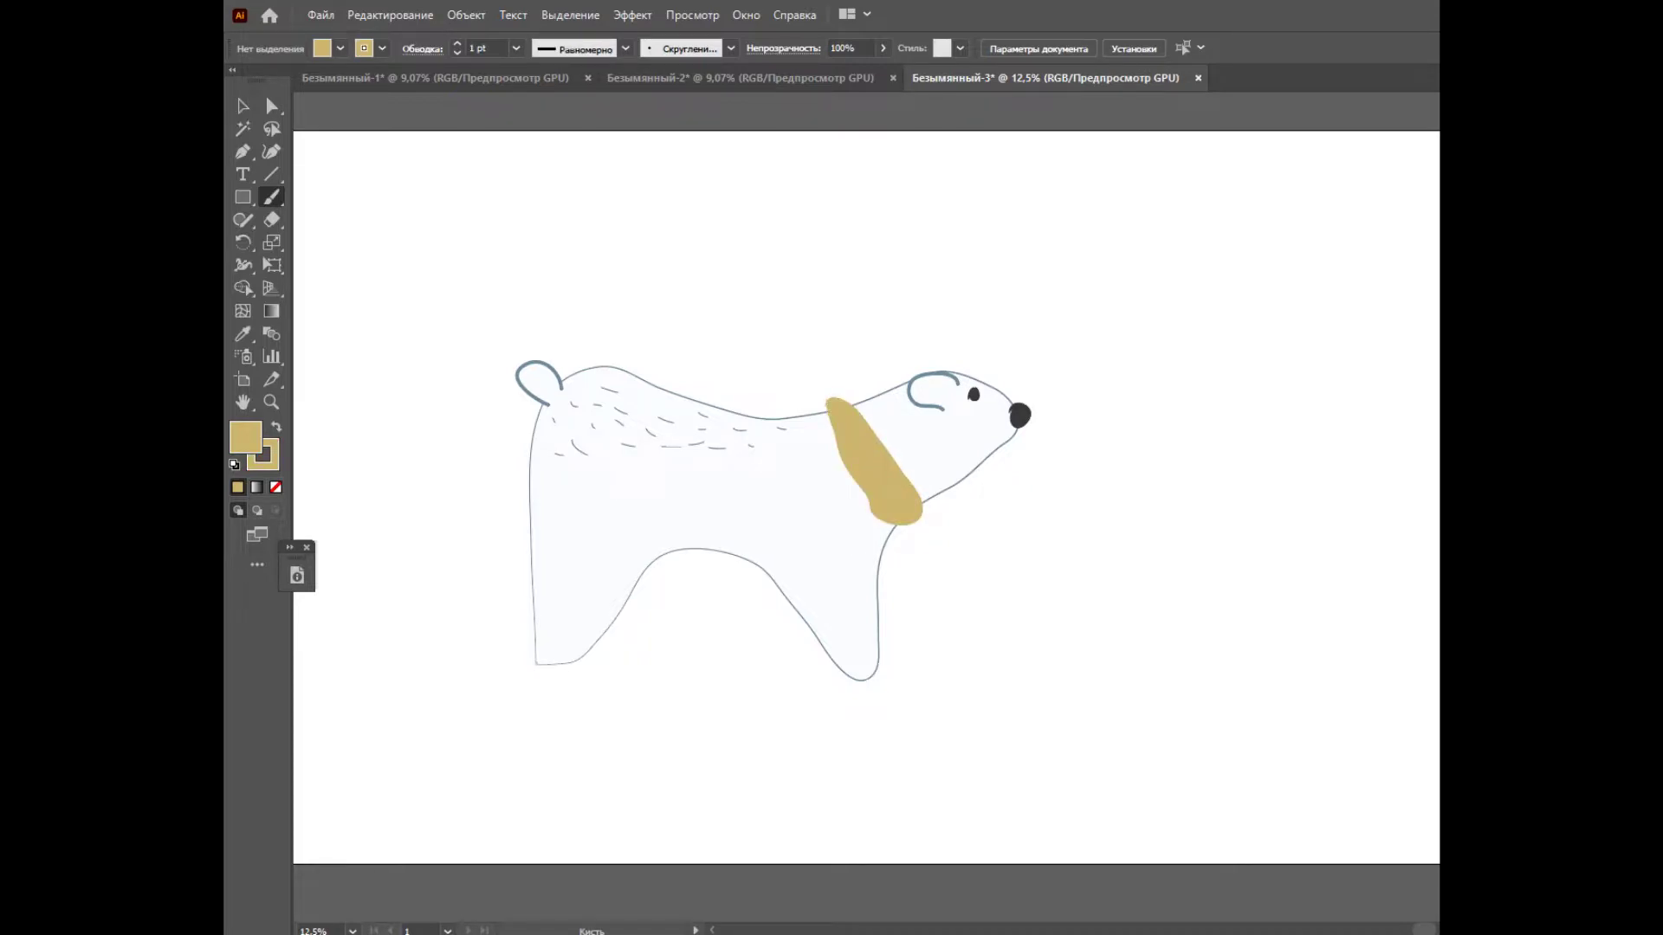
mouse_move(804, 497)
left_mouse_down()
mouse_move(760, 498)
mouse_move(757, 531)
mouse_move(802, 579)
mouse_move(862, 517)
left_mouse_up()
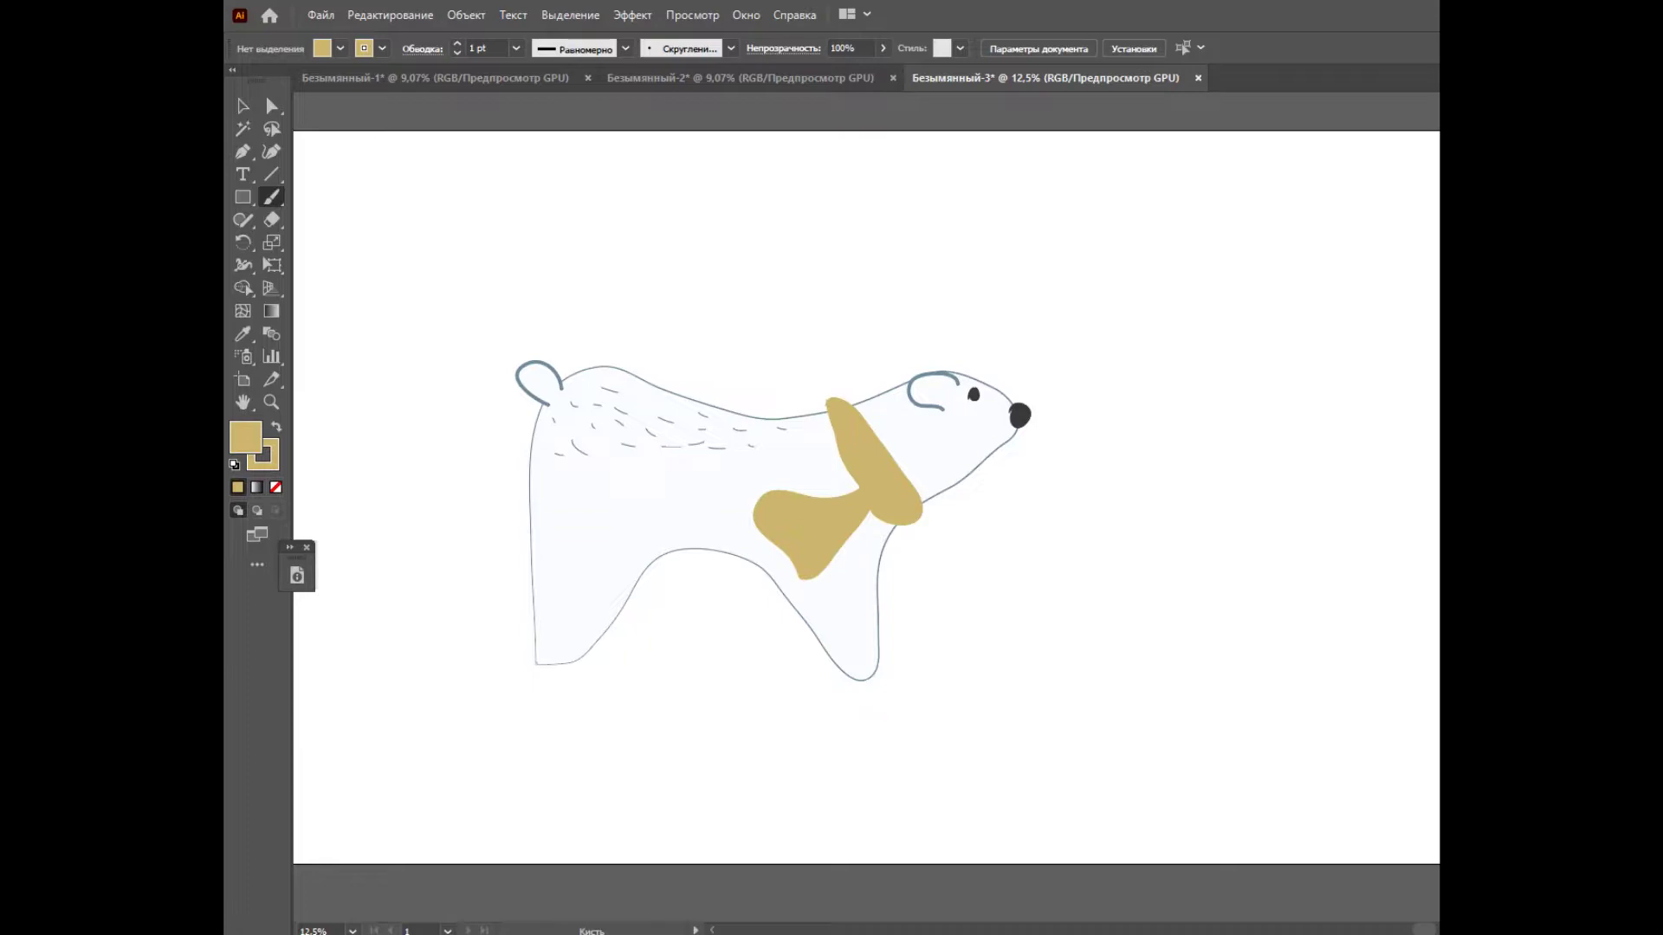
mouse_move(893, 578)
left_mouse_down()
mouse_move(940, 613)
mouse_move(901, 529)
left_mouse_up()
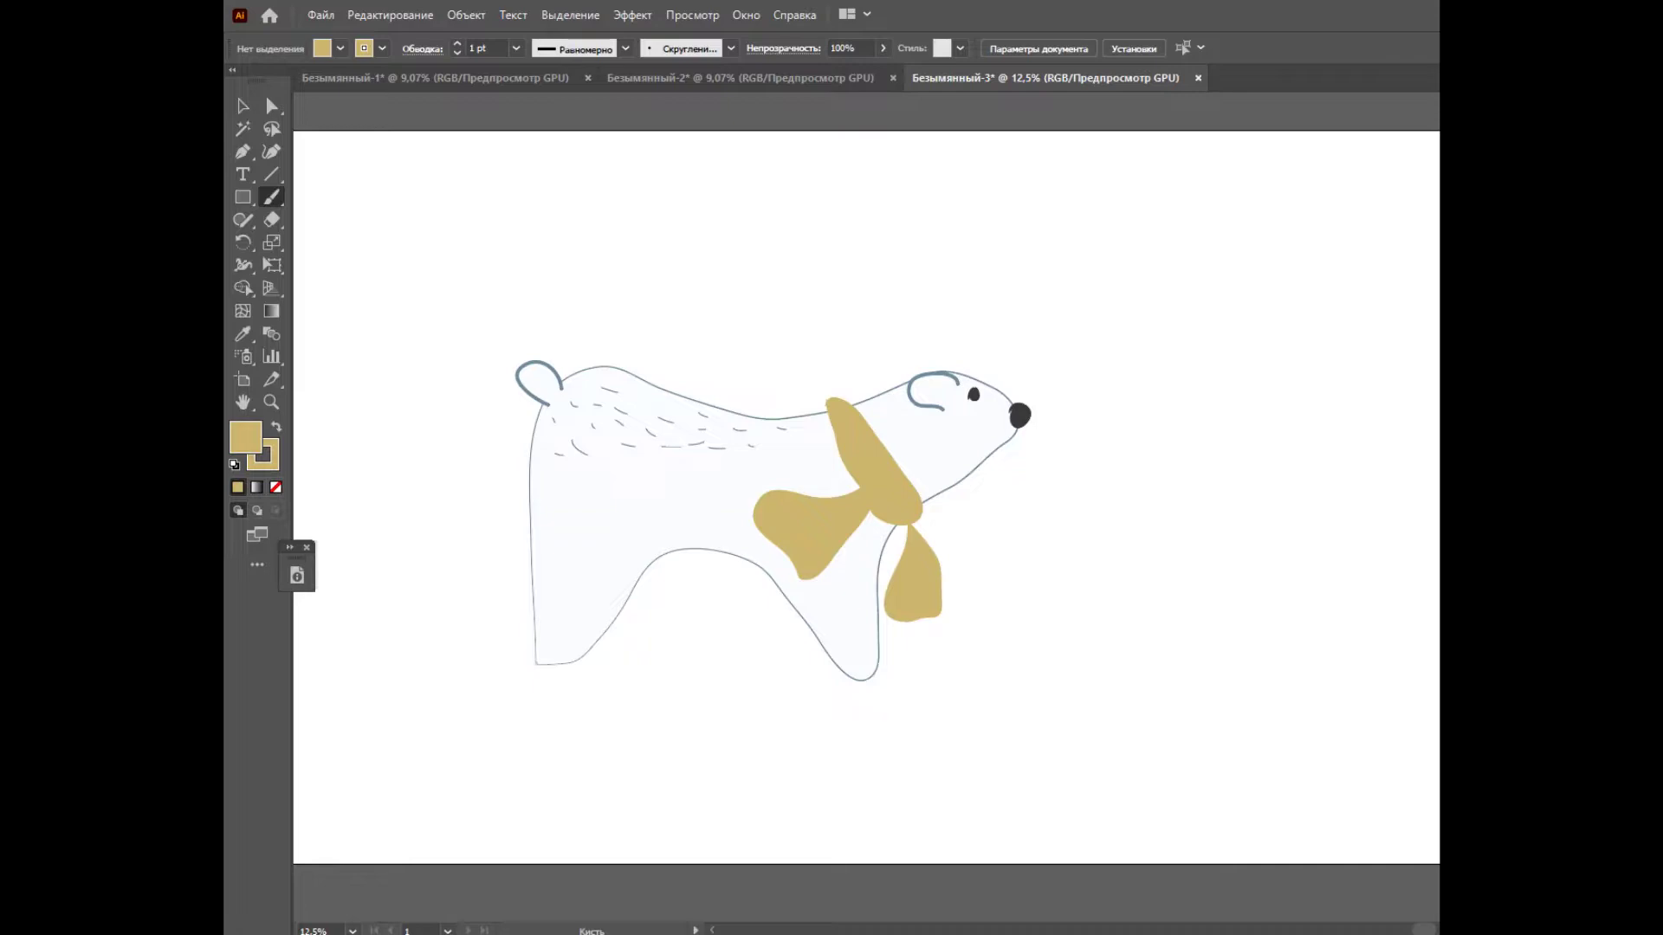
Step: Paint lighter tan spots on the scarf bow and knot
left_click(242, 333)
left_click(875, 467)
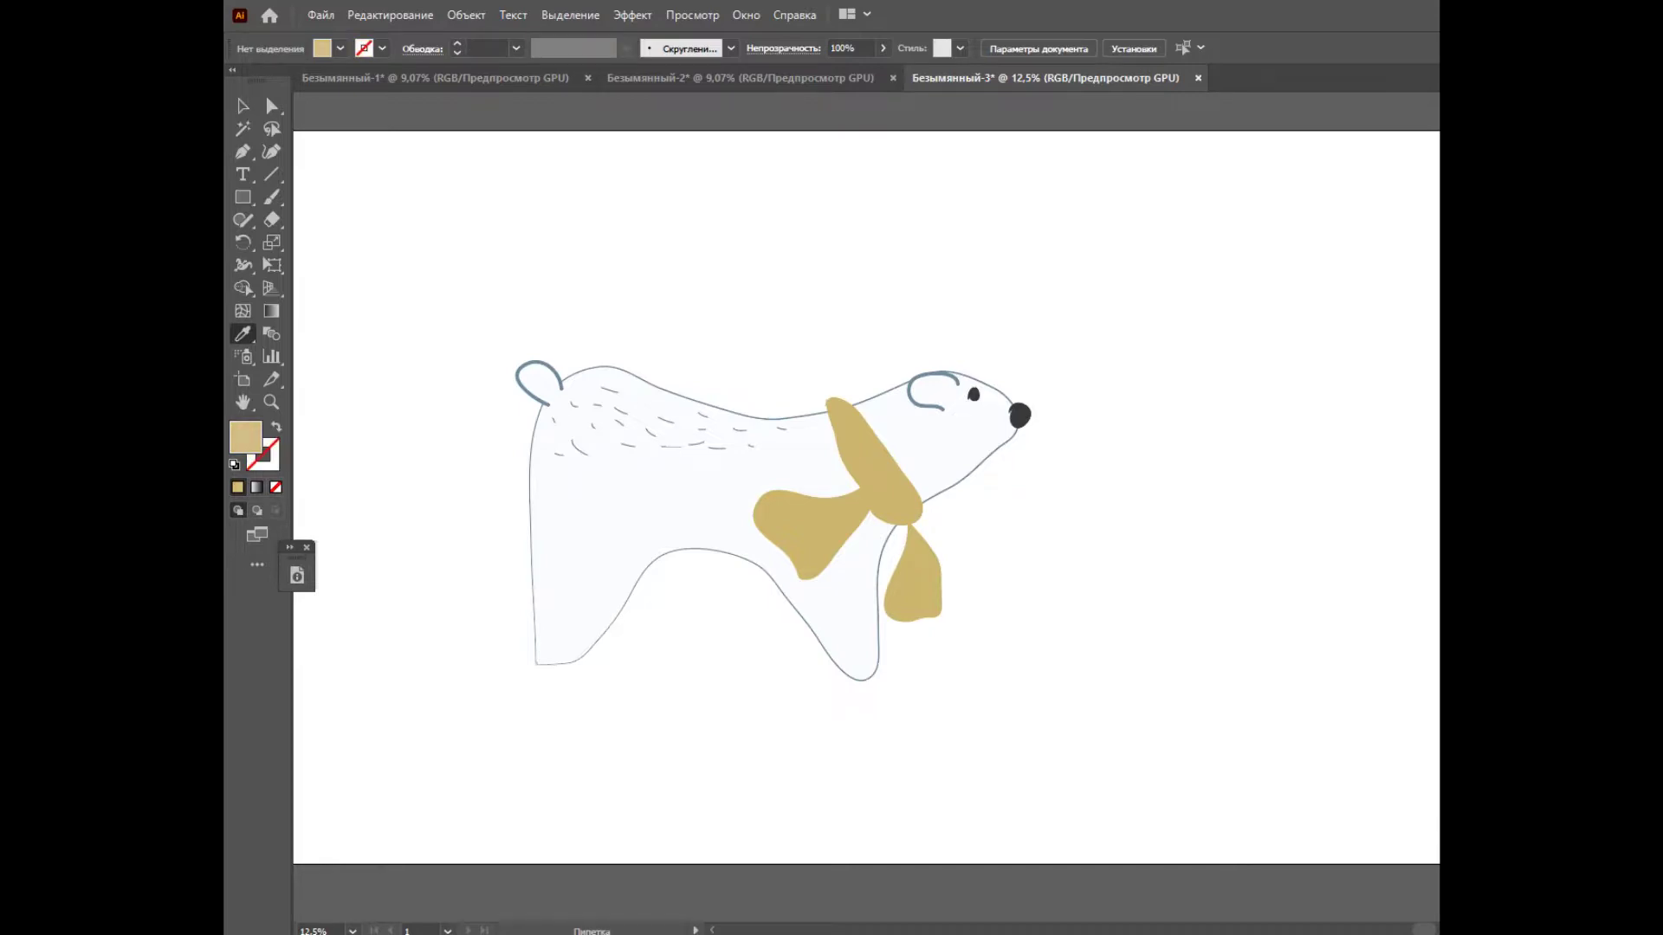
left_click(271, 197)
left_click_drag(779, 512, 782, 510)
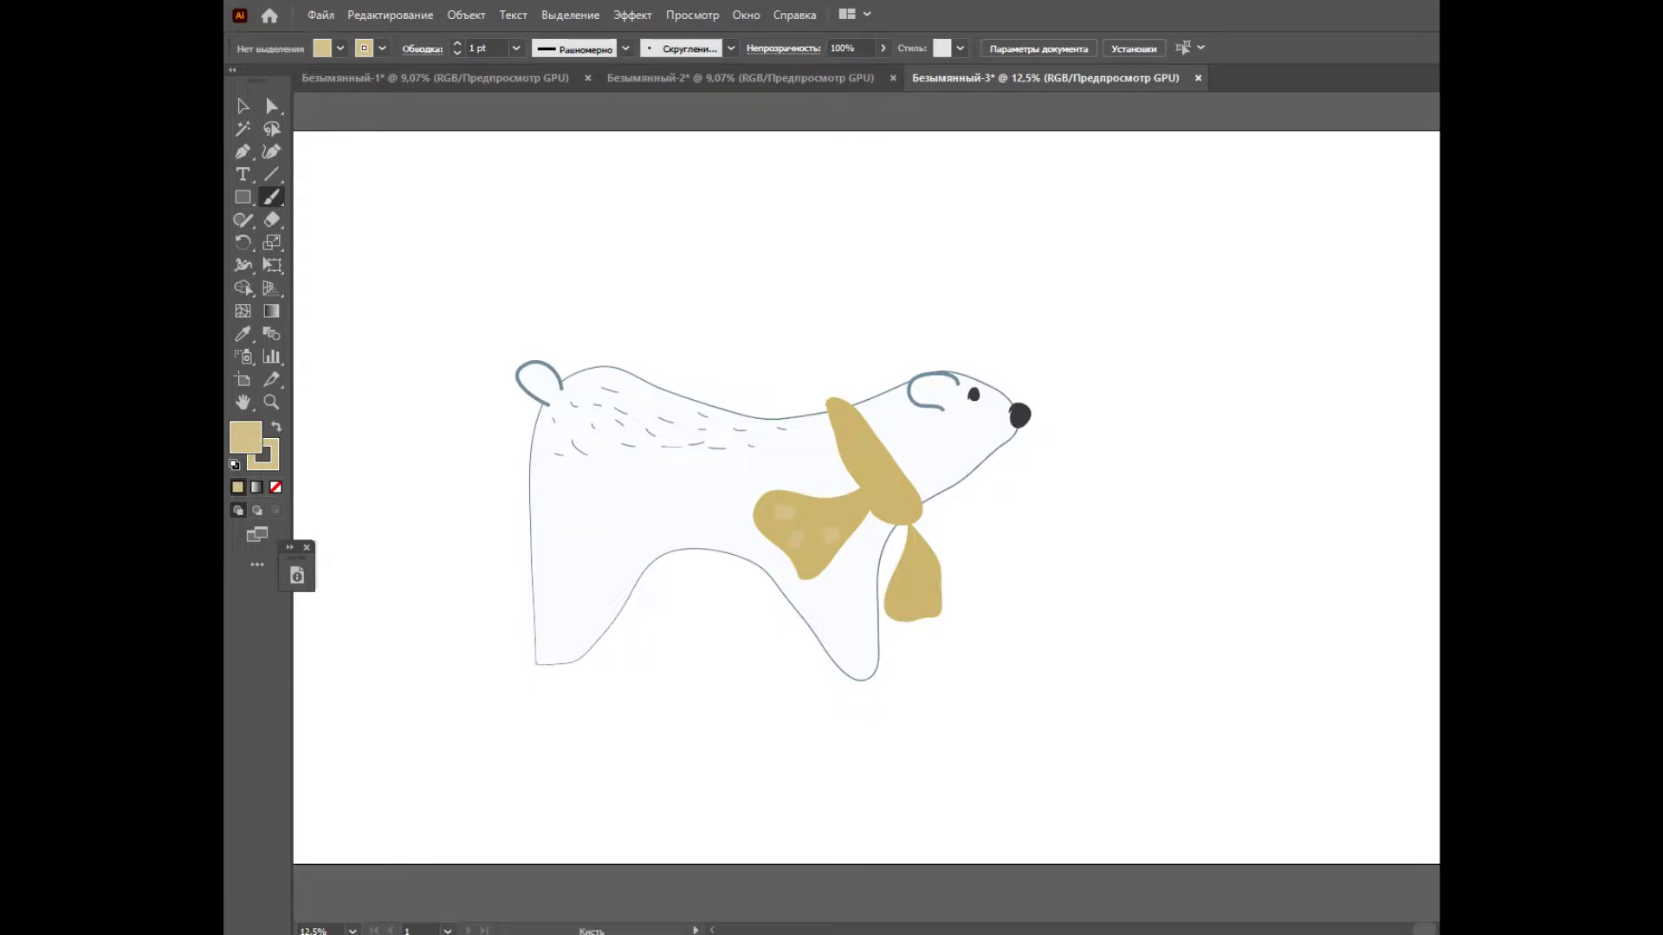
left_click_drag(869, 495, 897, 491)
Step: Add short blue-grey dashes, sampled from the body, to the scarf tail
left_click(242, 334)
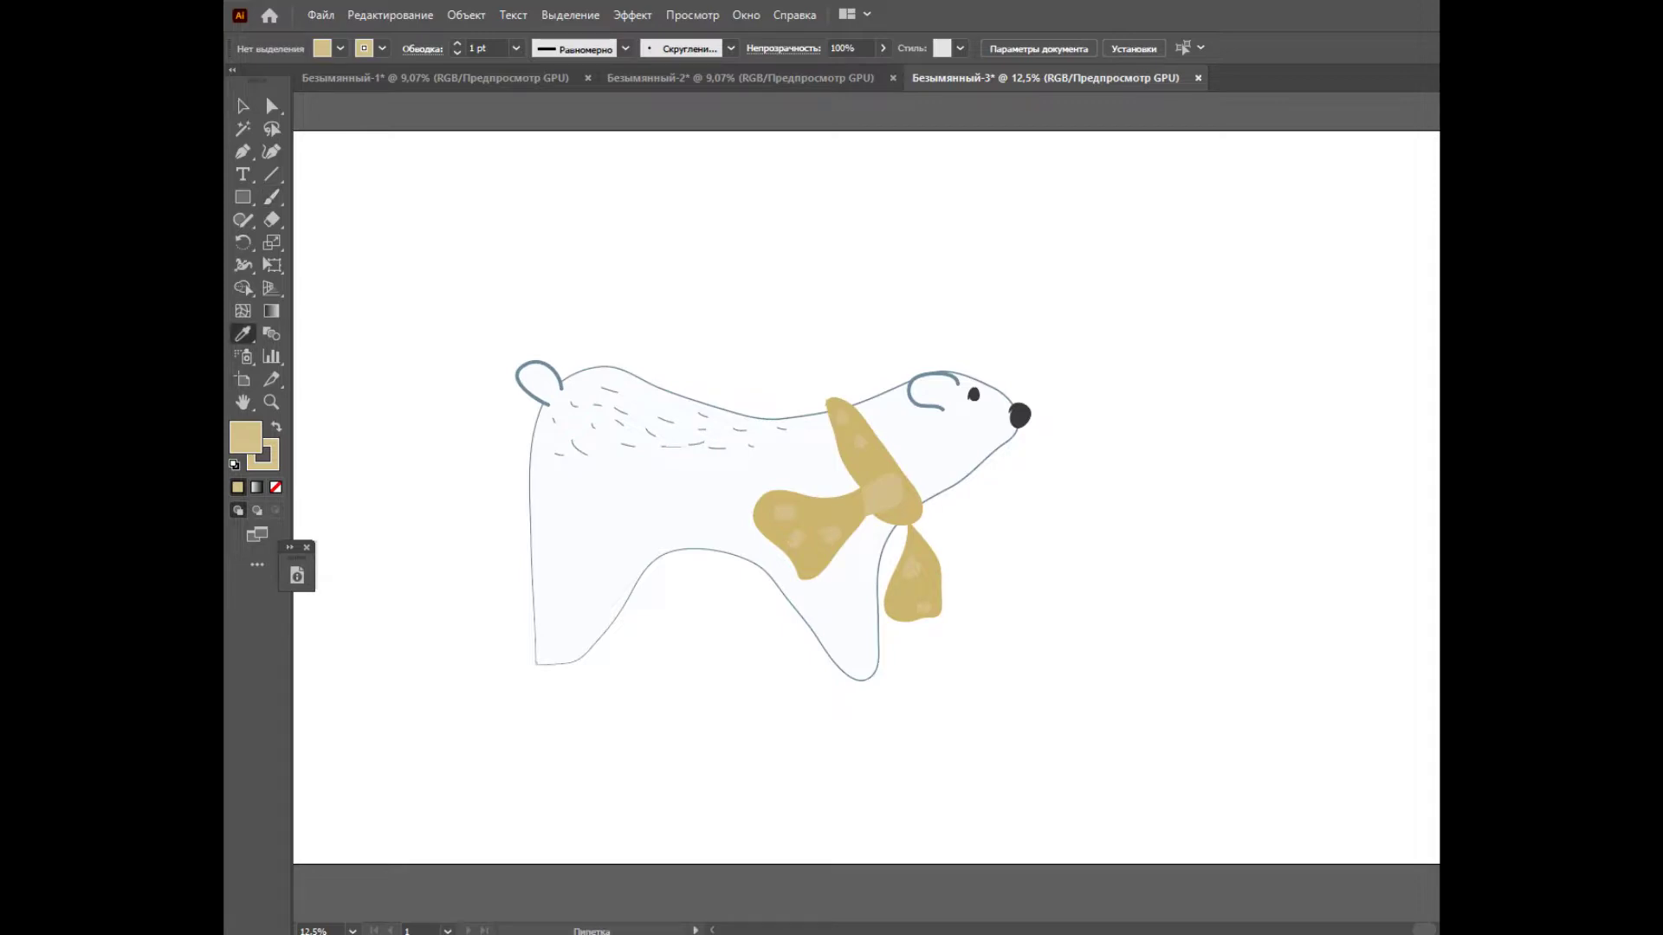
left_click(597, 511)
left_click(272, 197)
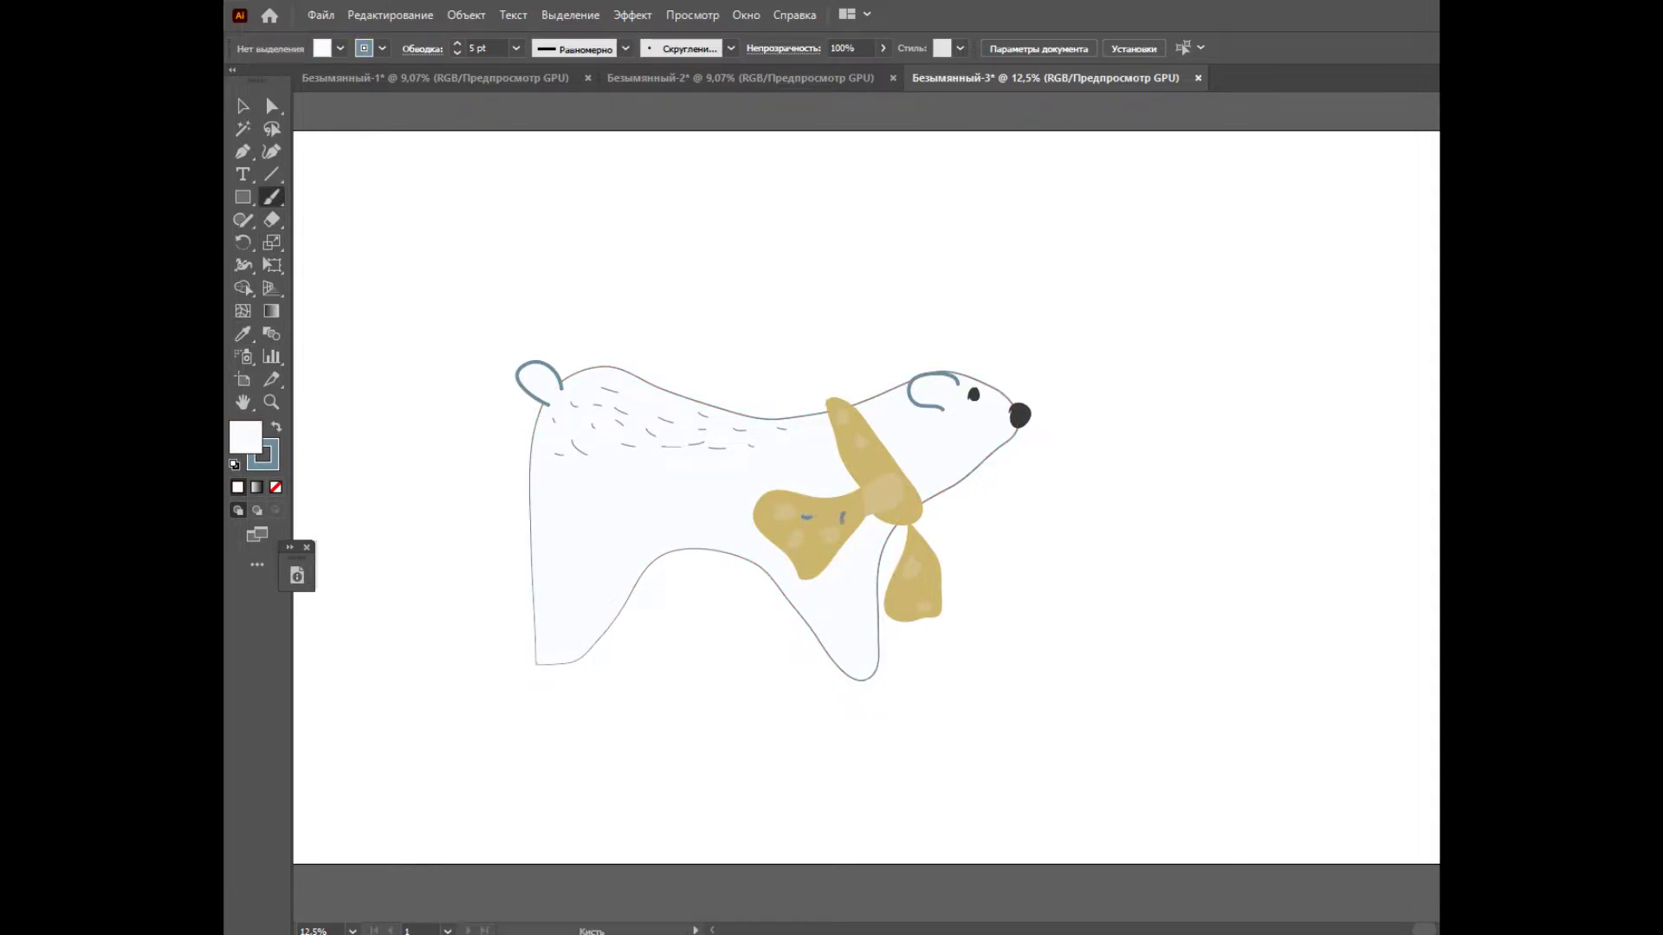
left_click_drag(911, 588, 926, 579)
Step: Marquee-select all bear parts, group them, and move the group to the upper left
key("v")
left_click_drag(416, 226, 1081, 763)
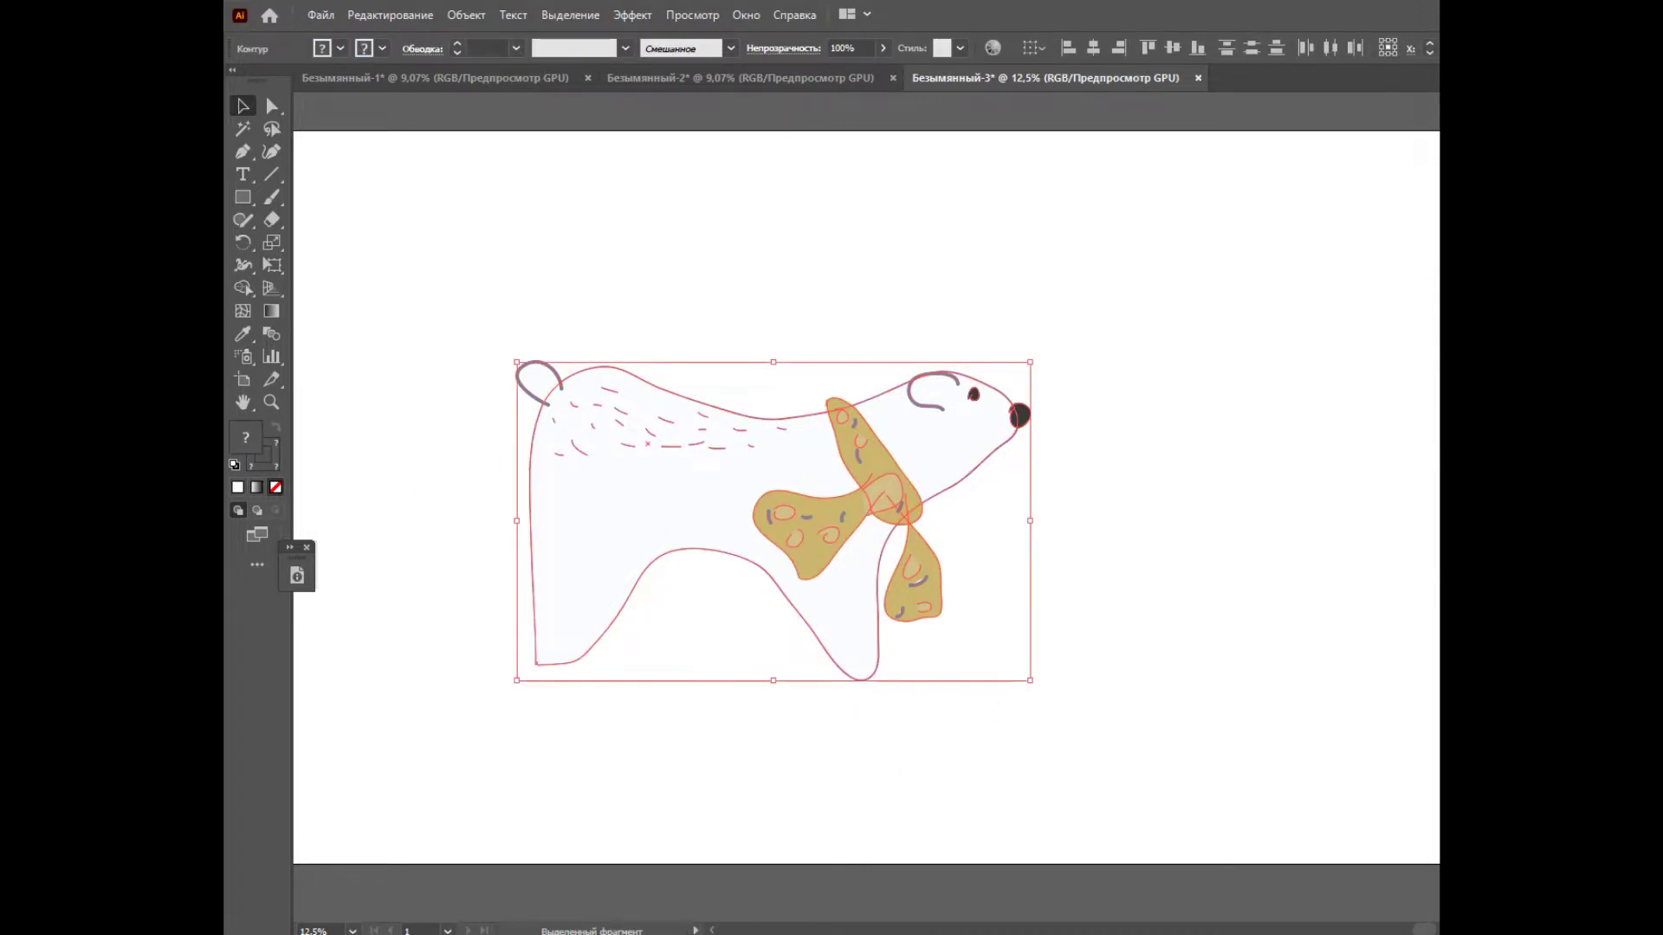
right_click(1036, 296)
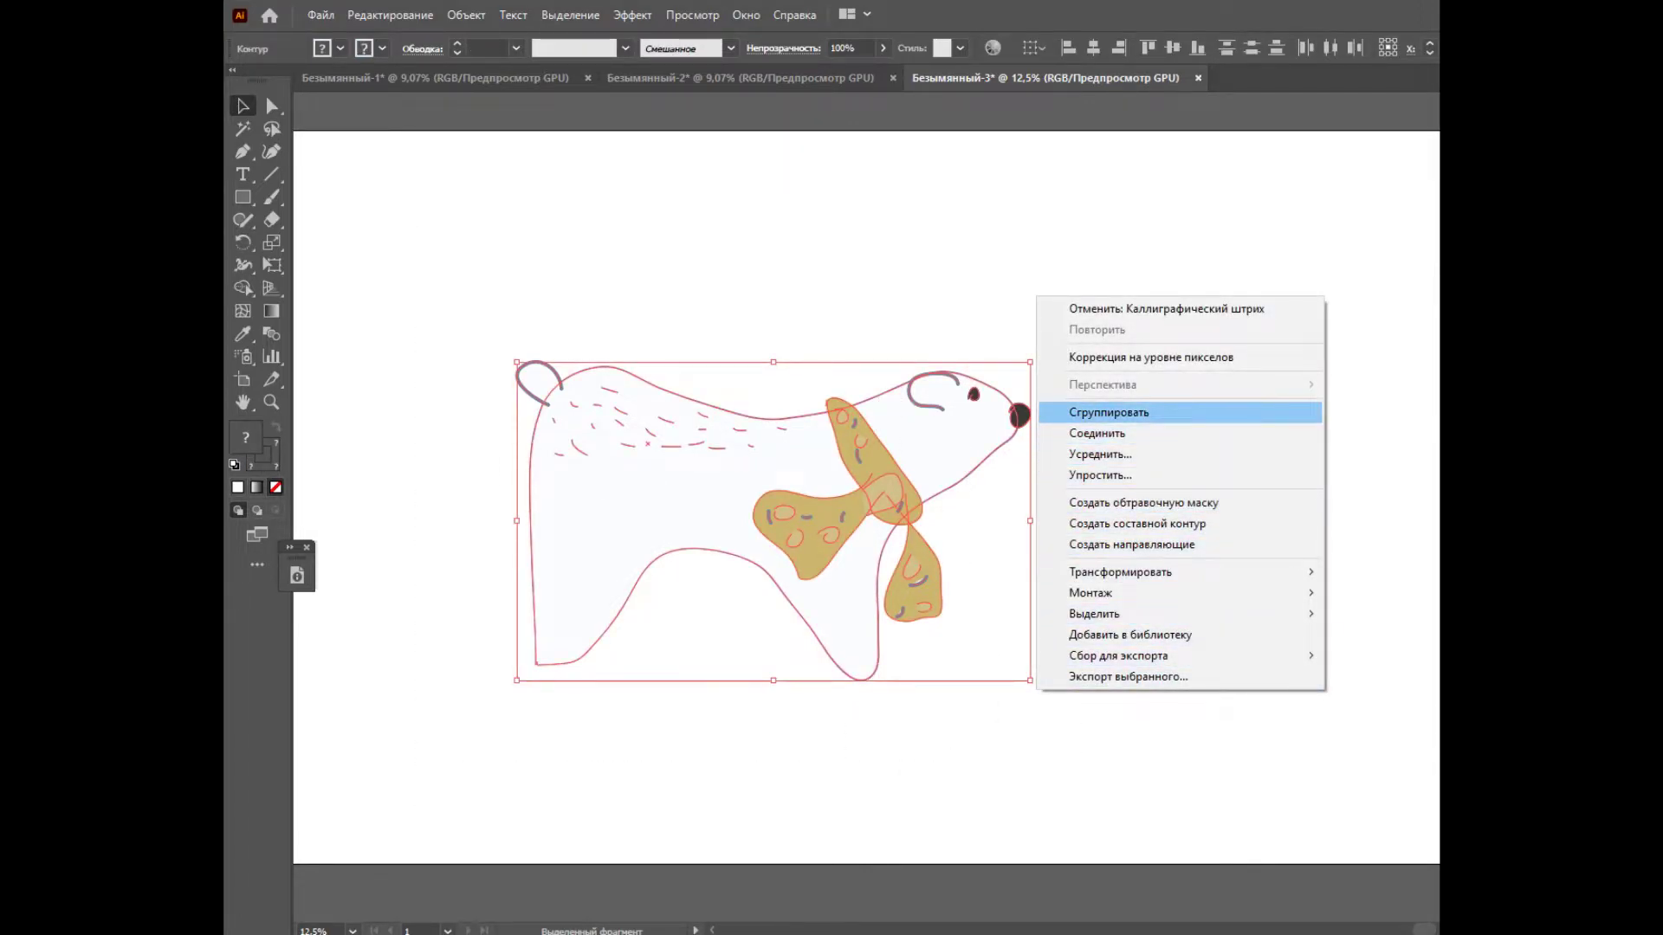
left_click(1109, 412)
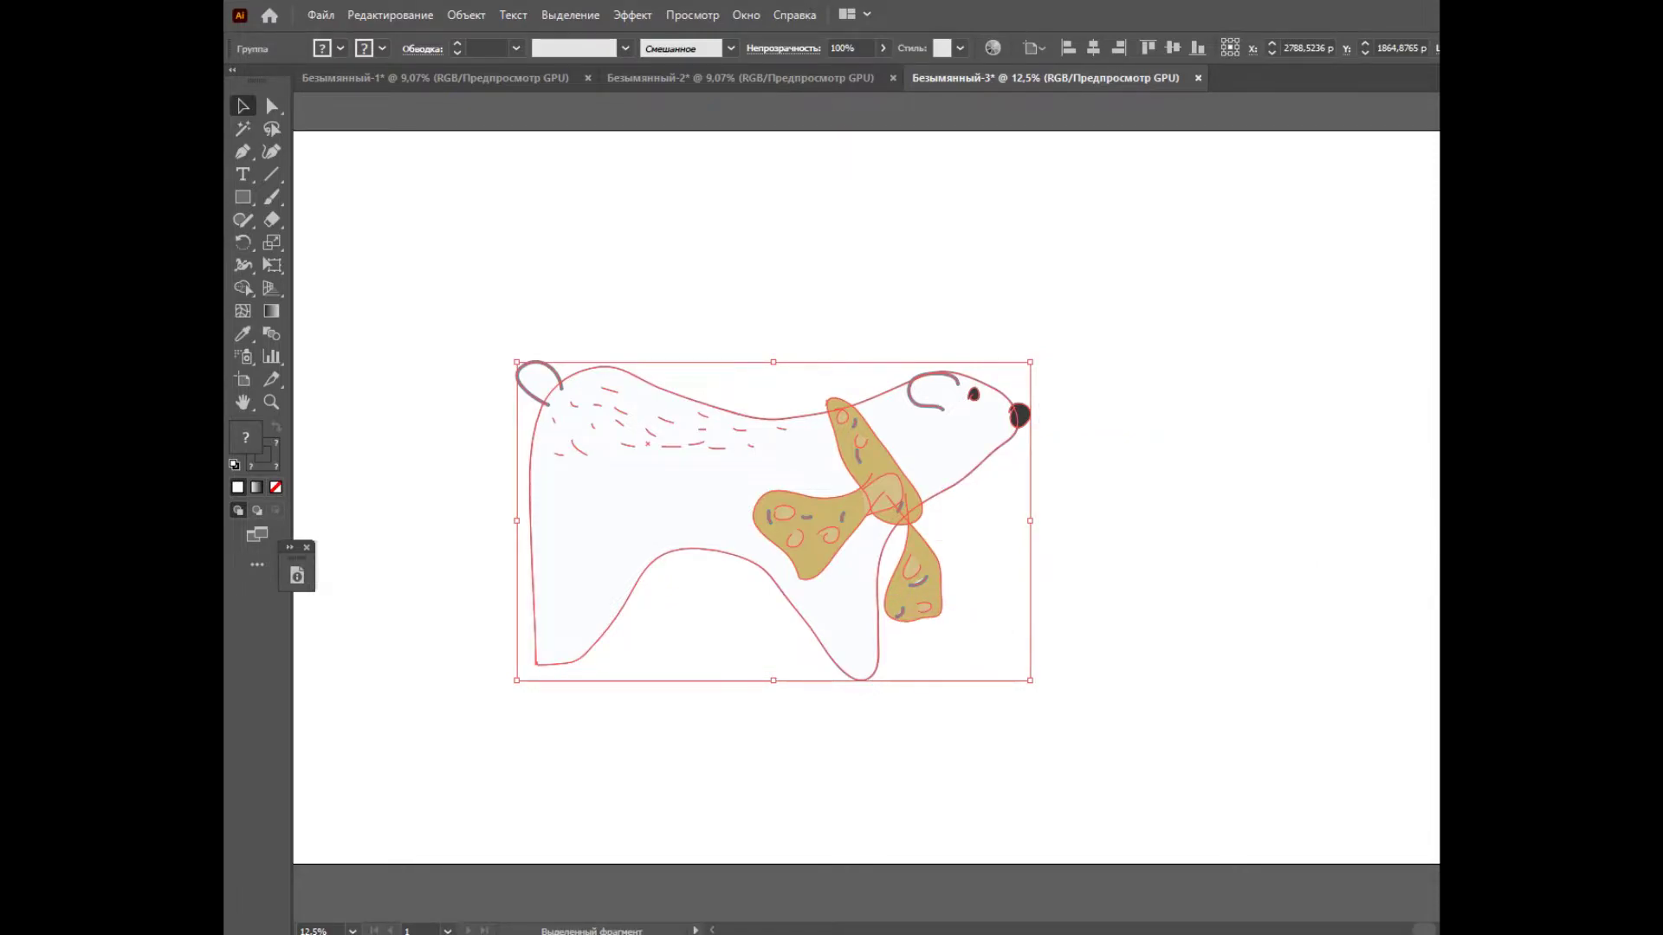
left_click_drag(910, 558, 744, 362)
key("ctrl+shift+a")
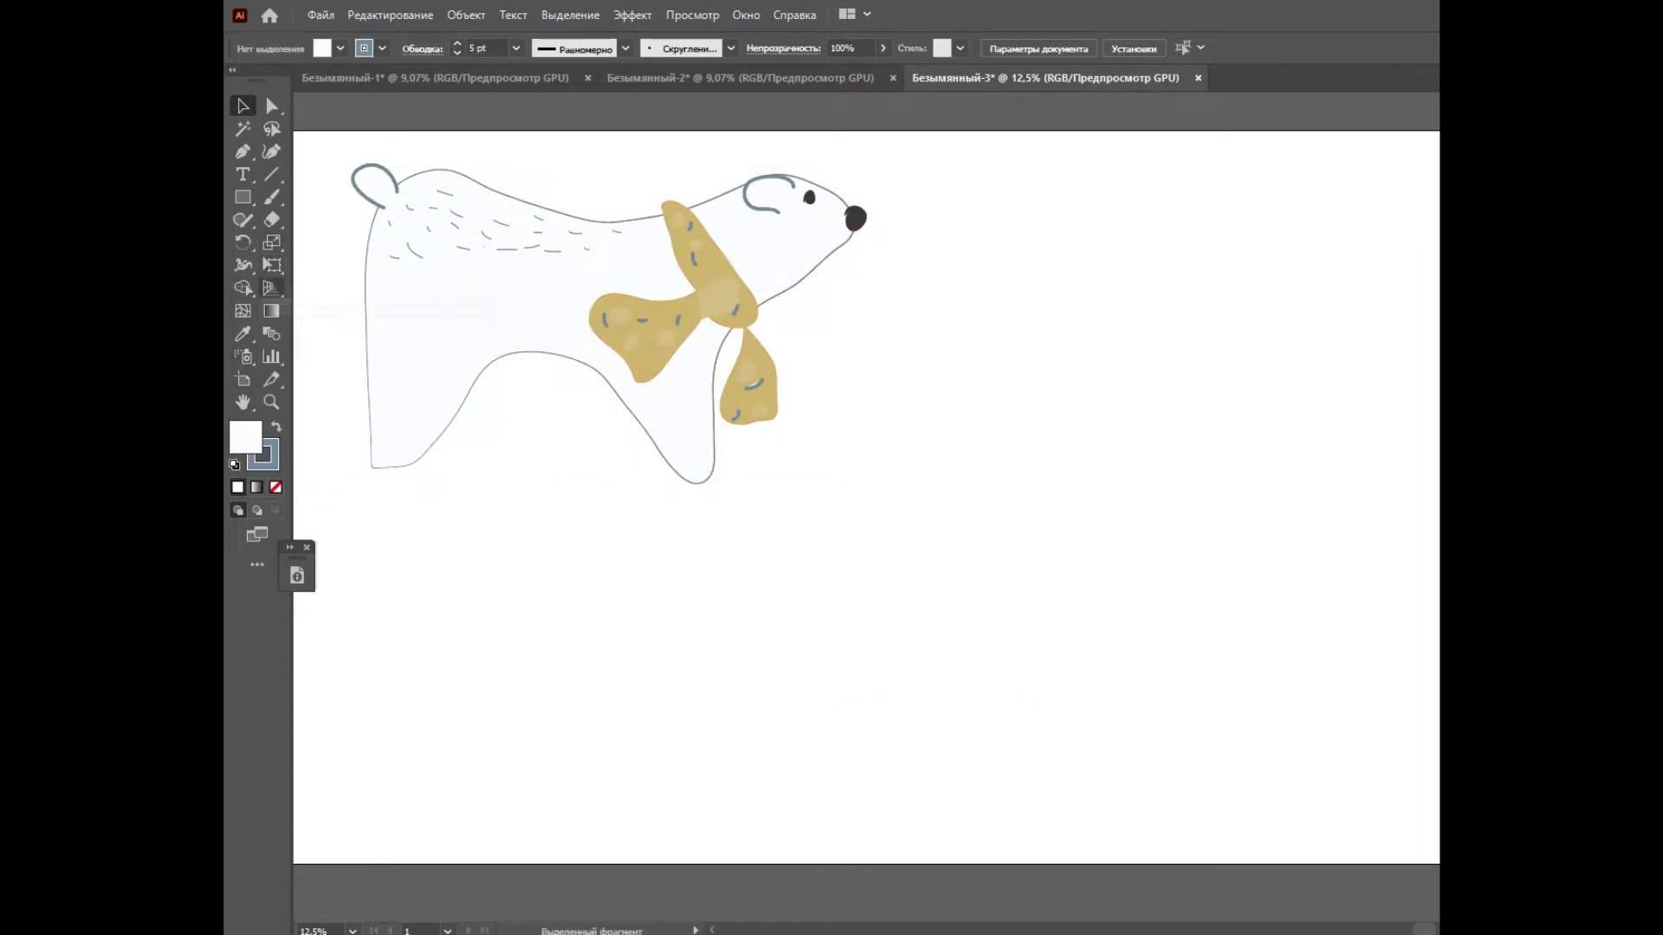
Step: Paint a dark teal fir tree with top, middle and wide bottom tiers plus a thin trunk
left_click(242, 334)
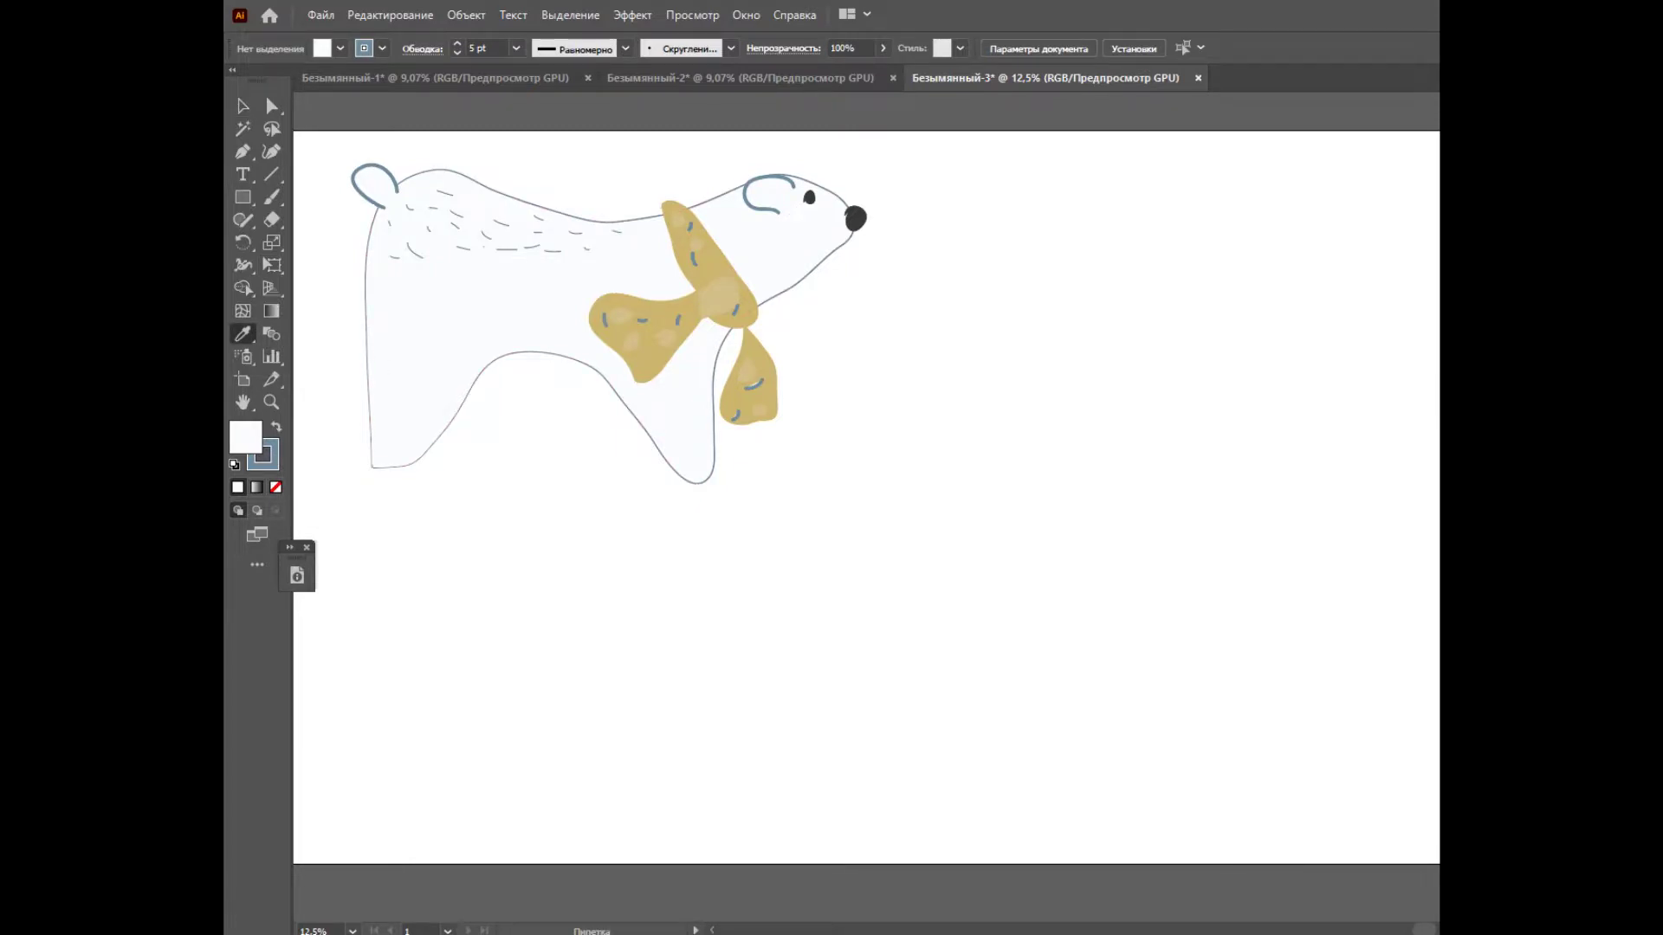
left_click(856, 218)
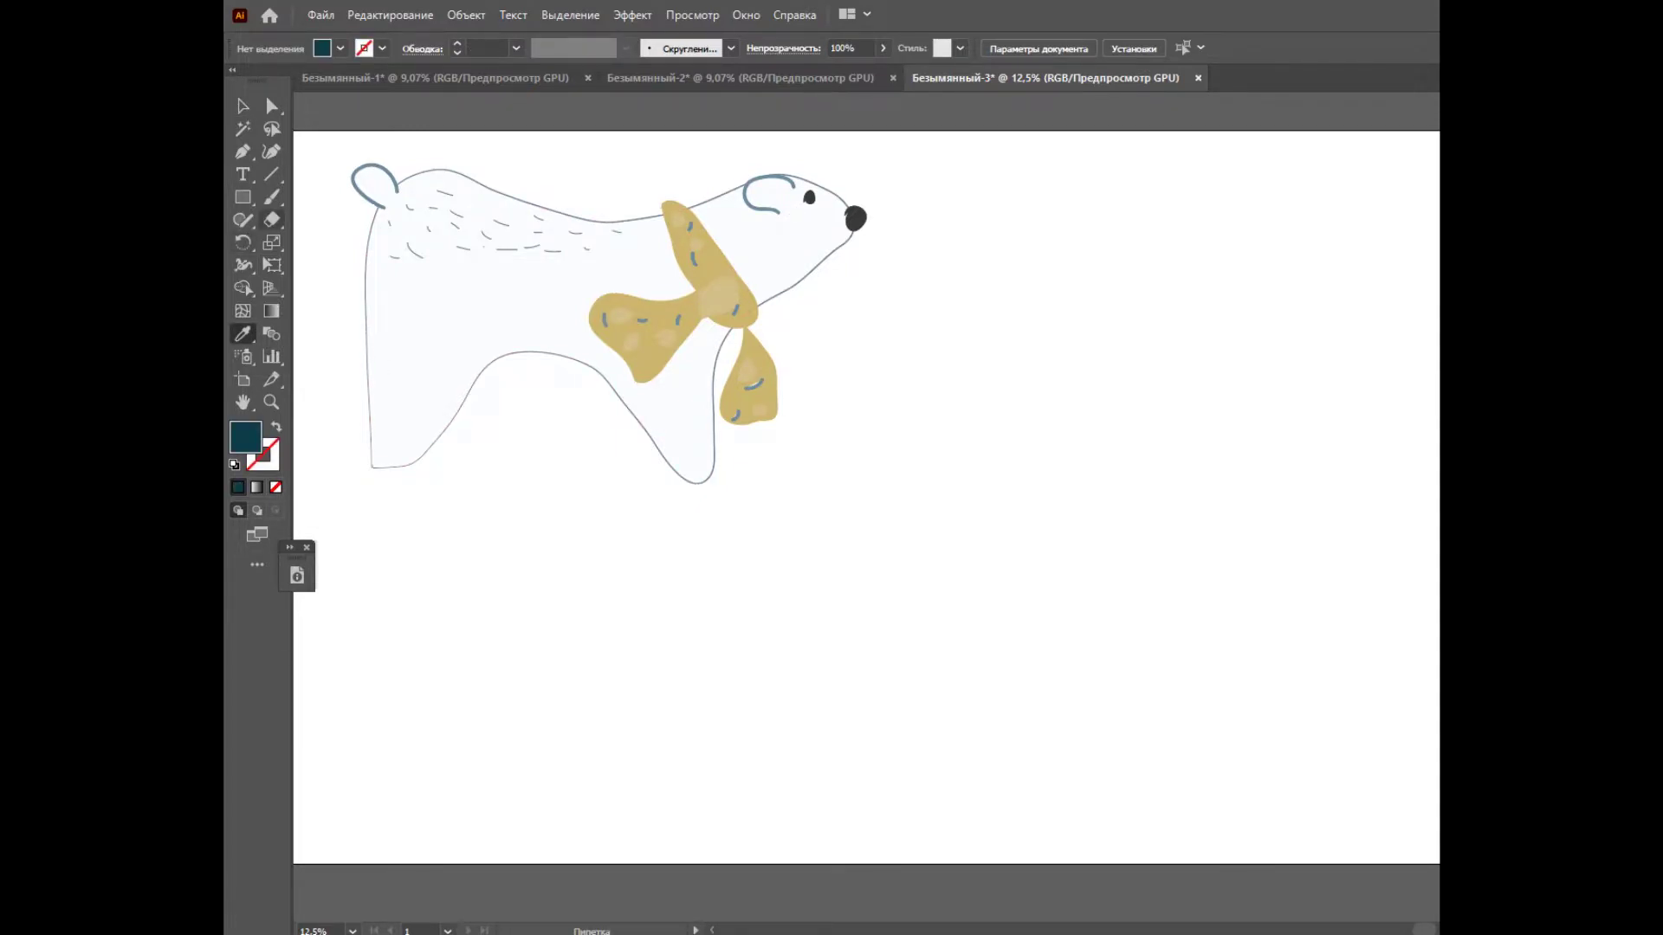
left_click(271, 197)
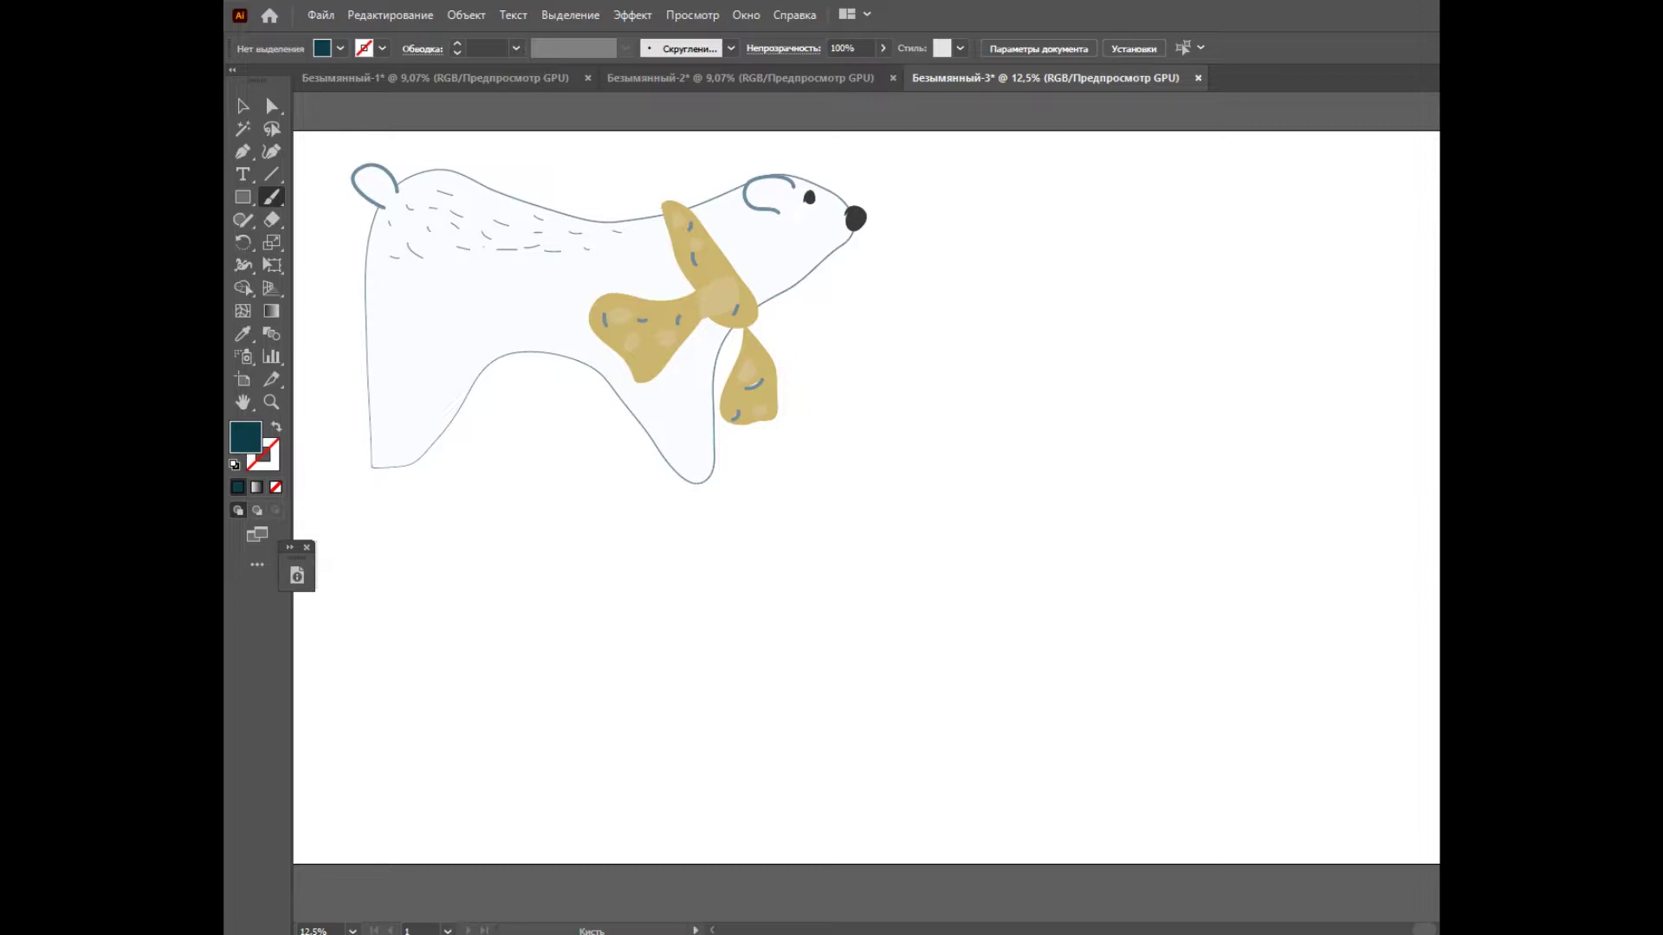
mouse_move(1136, 208)
left_mouse_down()
mouse_move(1033, 282)
mouse_move(1219, 291)
mouse_move(1136, 205)
left_mouse_up()
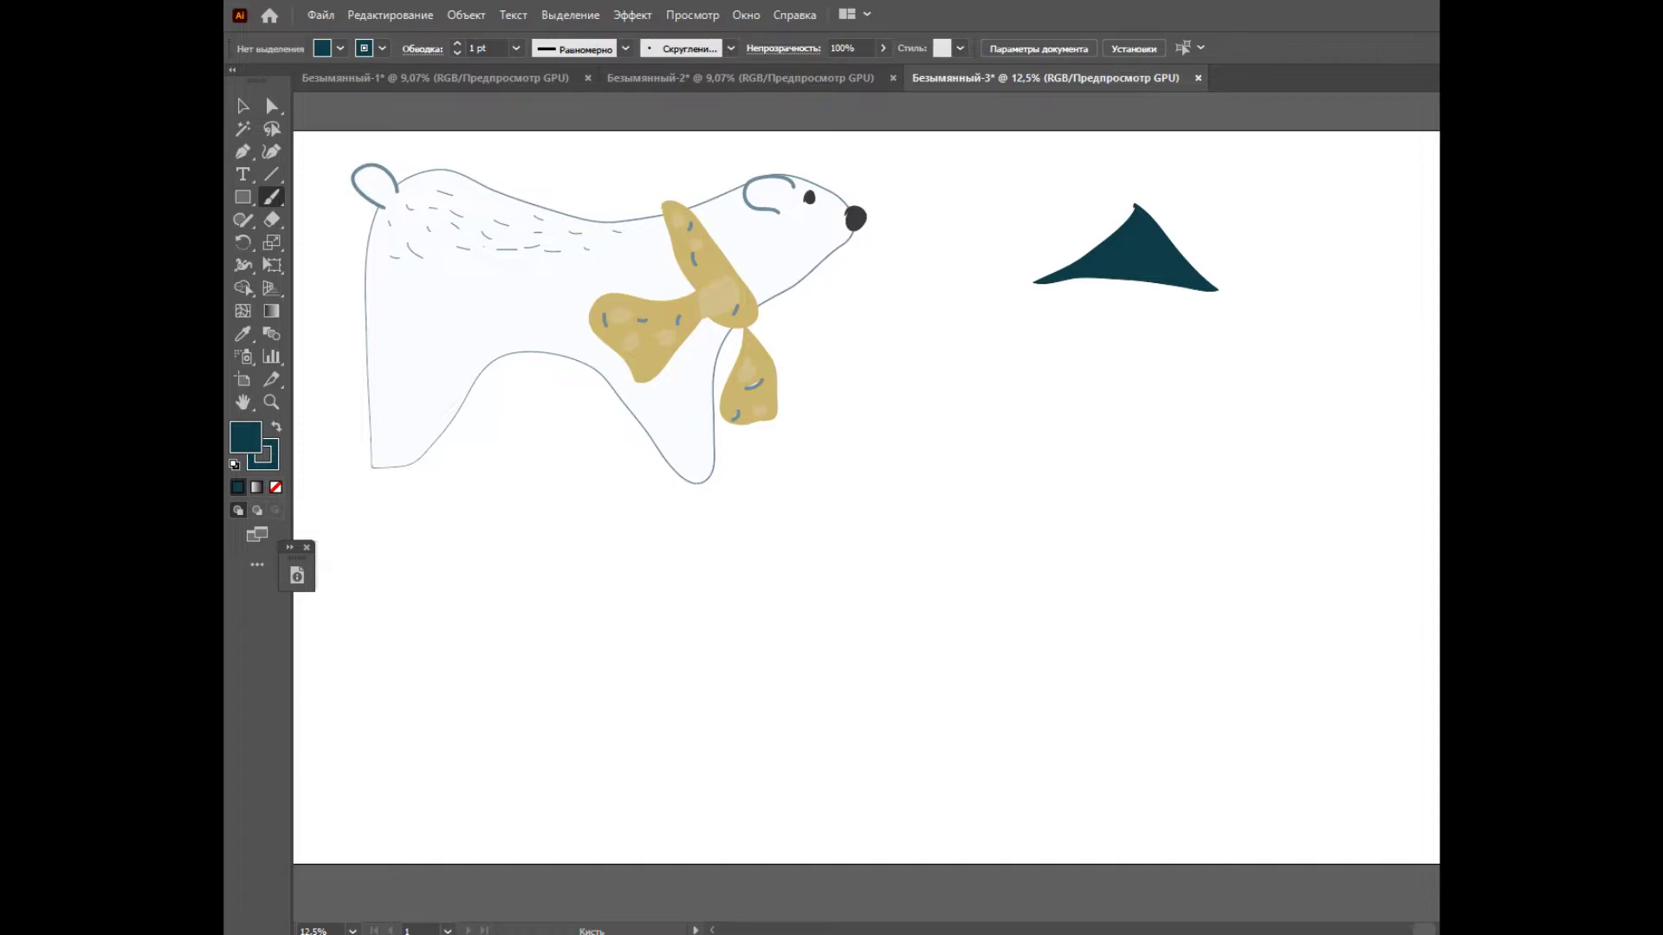
mouse_move(1128, 280)
left_mouse_down()
mouse_move(1033, 345)
mouse_move(1044, 359)
mouse_move(1211, 378)
mouse_move(1136, 282)
left_mouse_up()
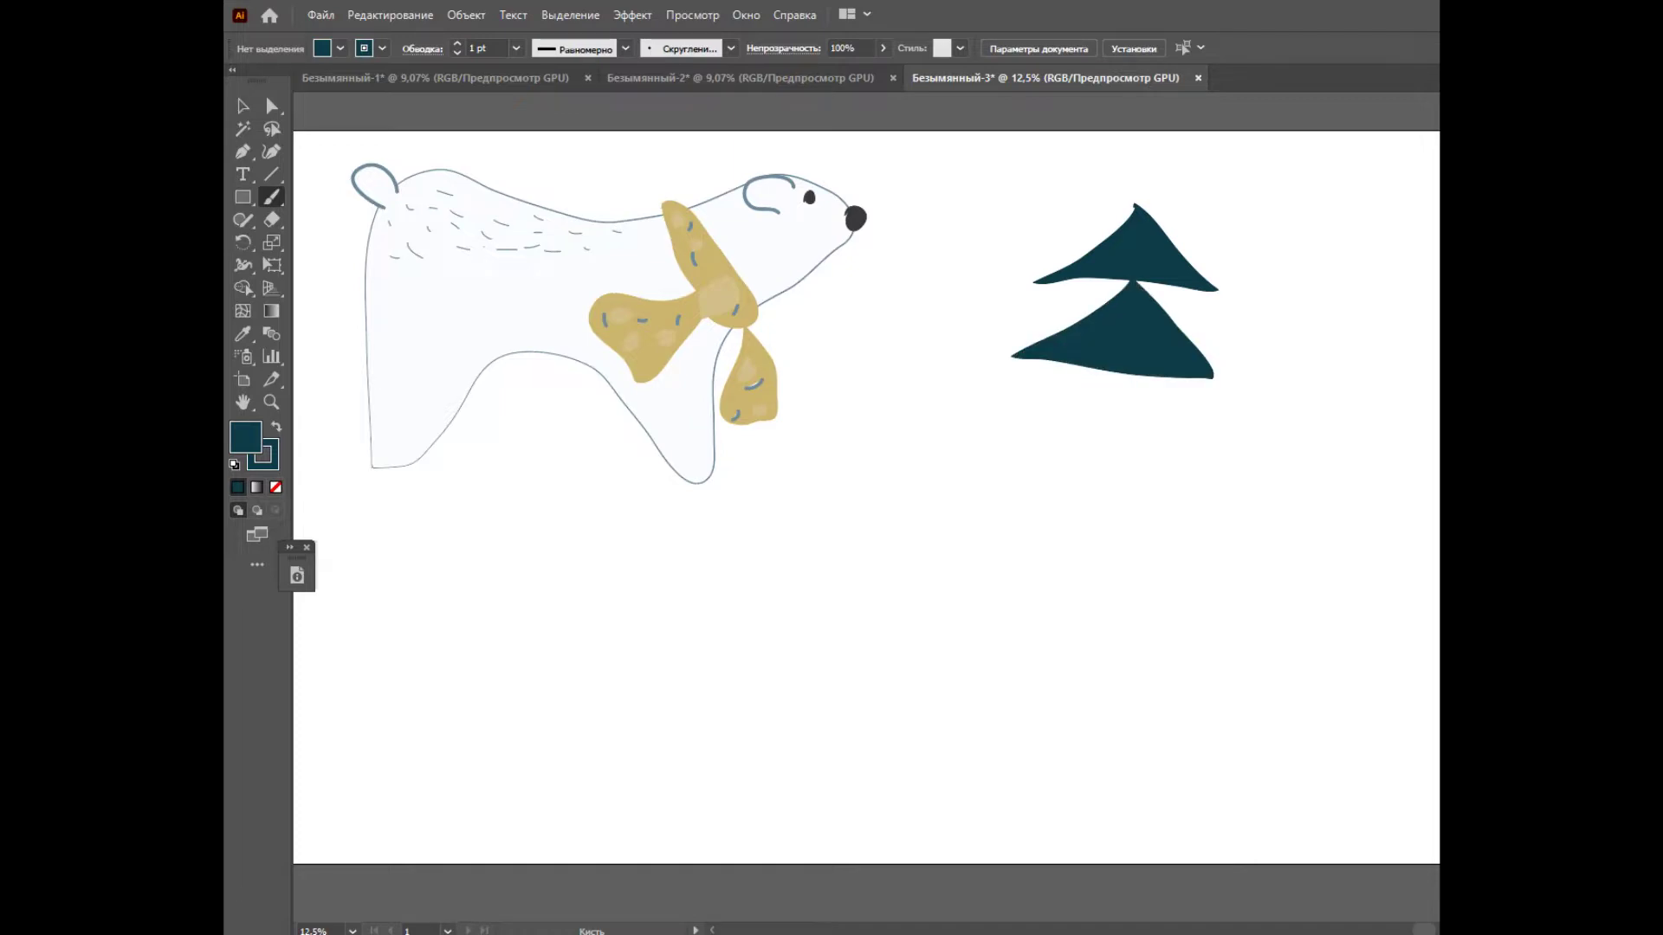
mouse_move(1118, 373)
left_mouse_down()
mouse_move(987, 441)
mouse_move(1229, 464)
mouse_move(1146, 373)
left_mouse_up()
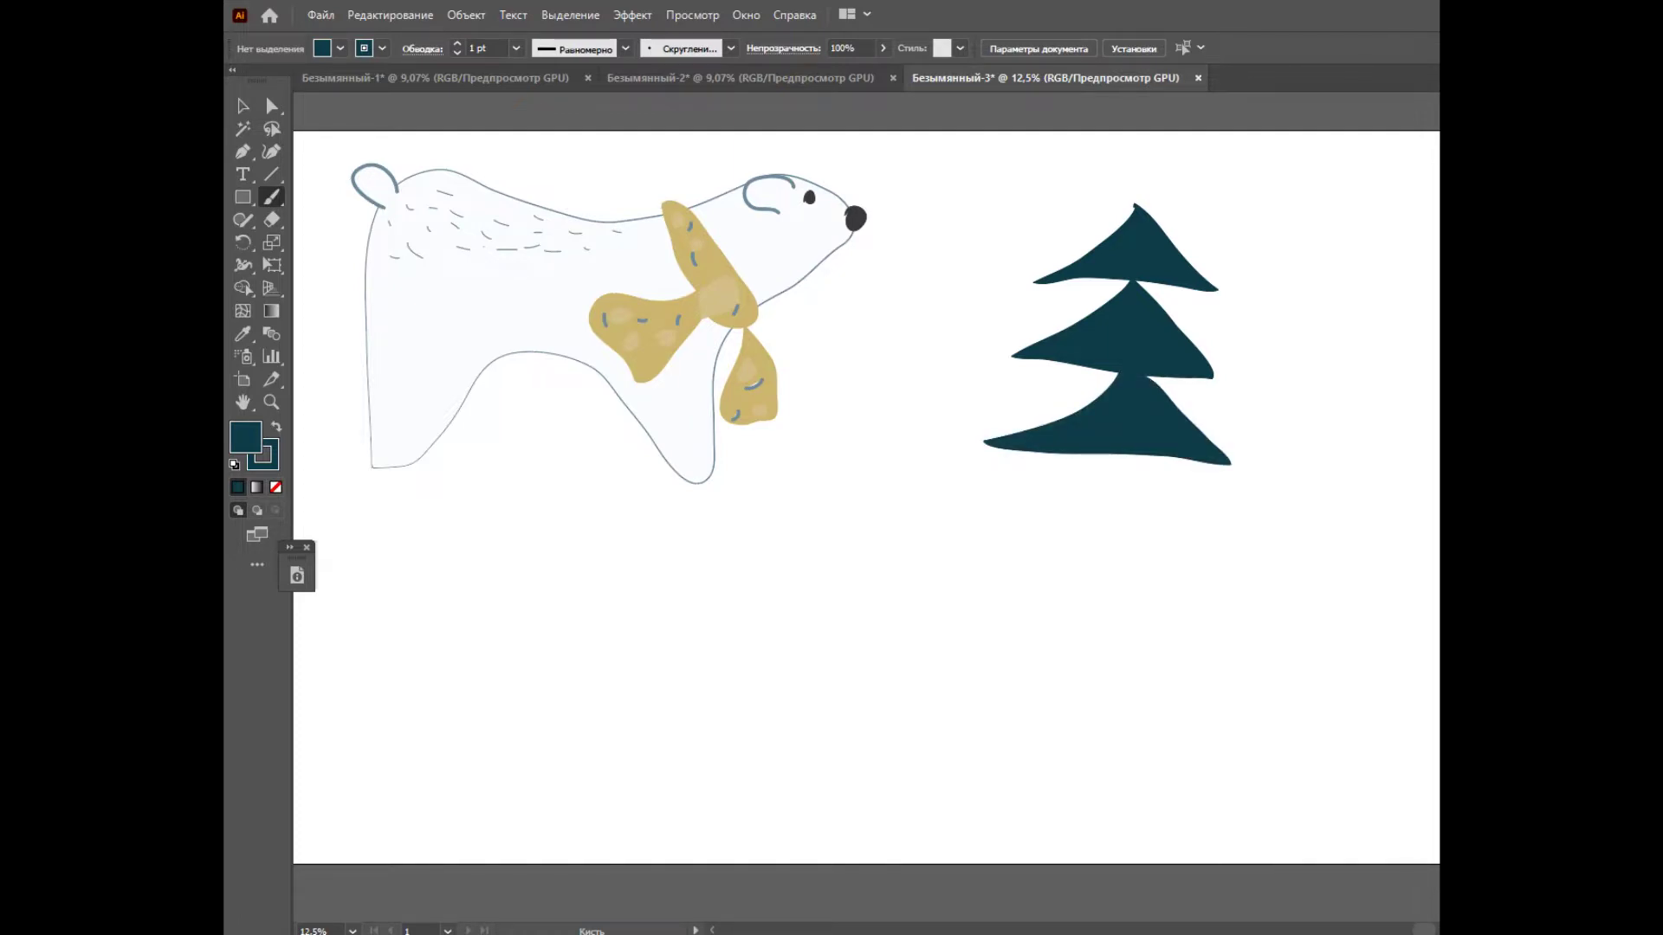
mouse_move(1124, 455)
left_mouse_down()
mouse_move(1114, 526)
mouse_move(1134, 454)
left_mouse_up()
left_click(243, 335)
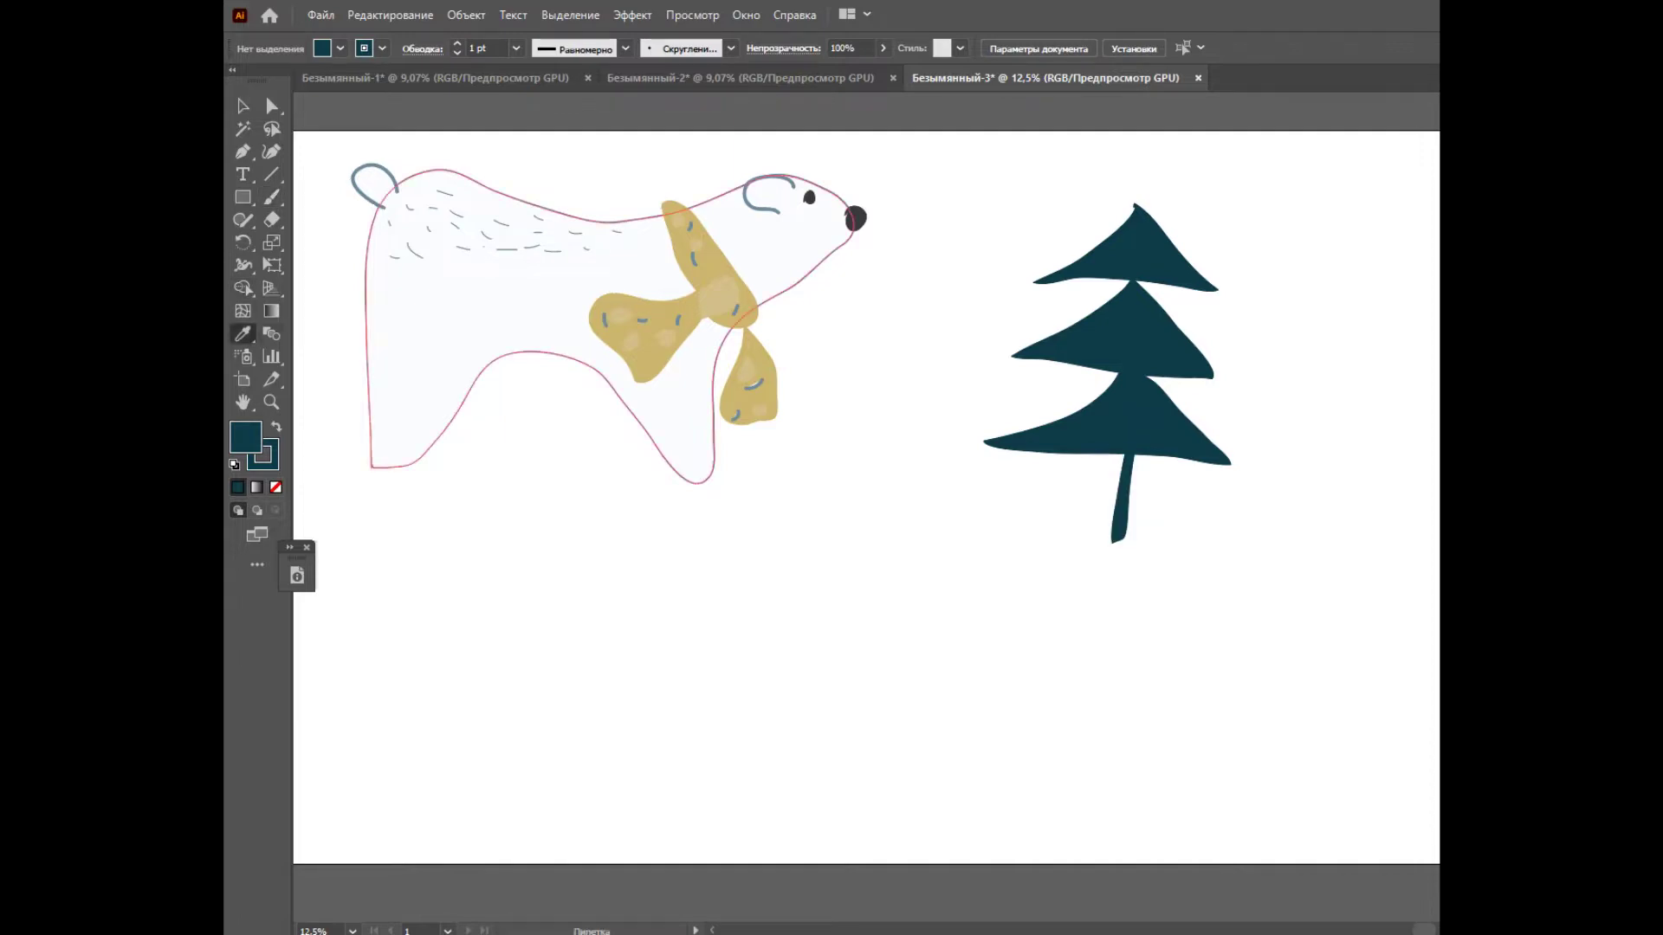
Step: Paint white snow-cap strokes with blue-grey edges on the tree's middle and lower tiers
left_click(485, 312)
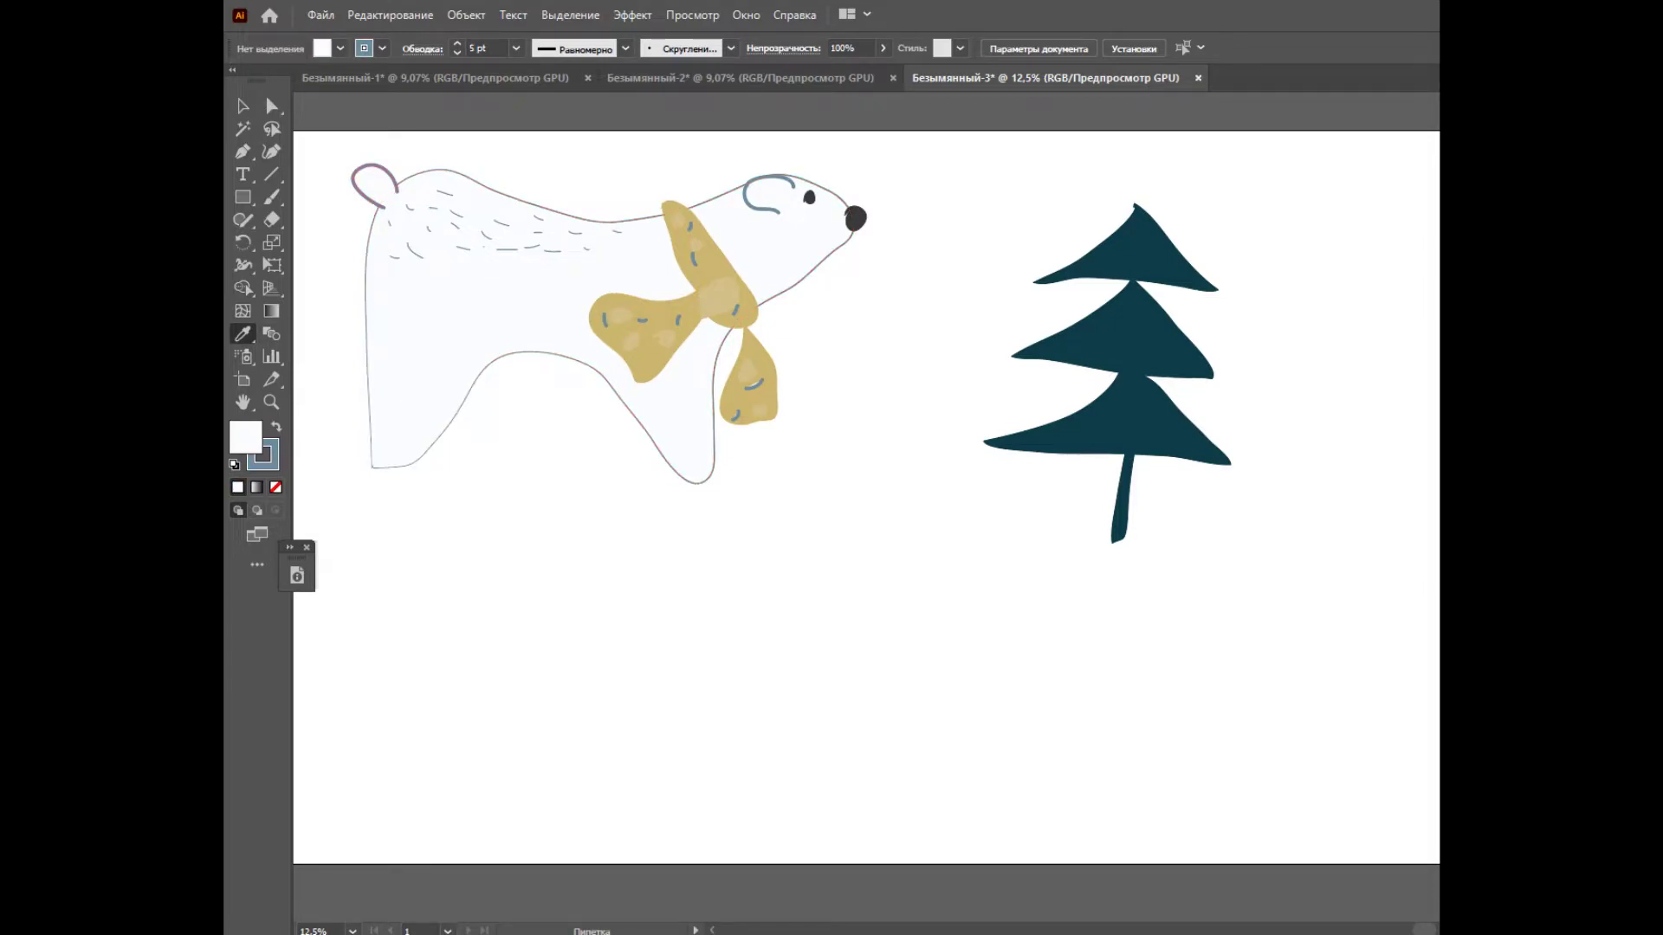
left_click(271, 197)
mouse_move(1076, 345)
left_mouse_down()
mouse_move(1170, 355)
mouse_move(1141, 319)
left_mouse_up()
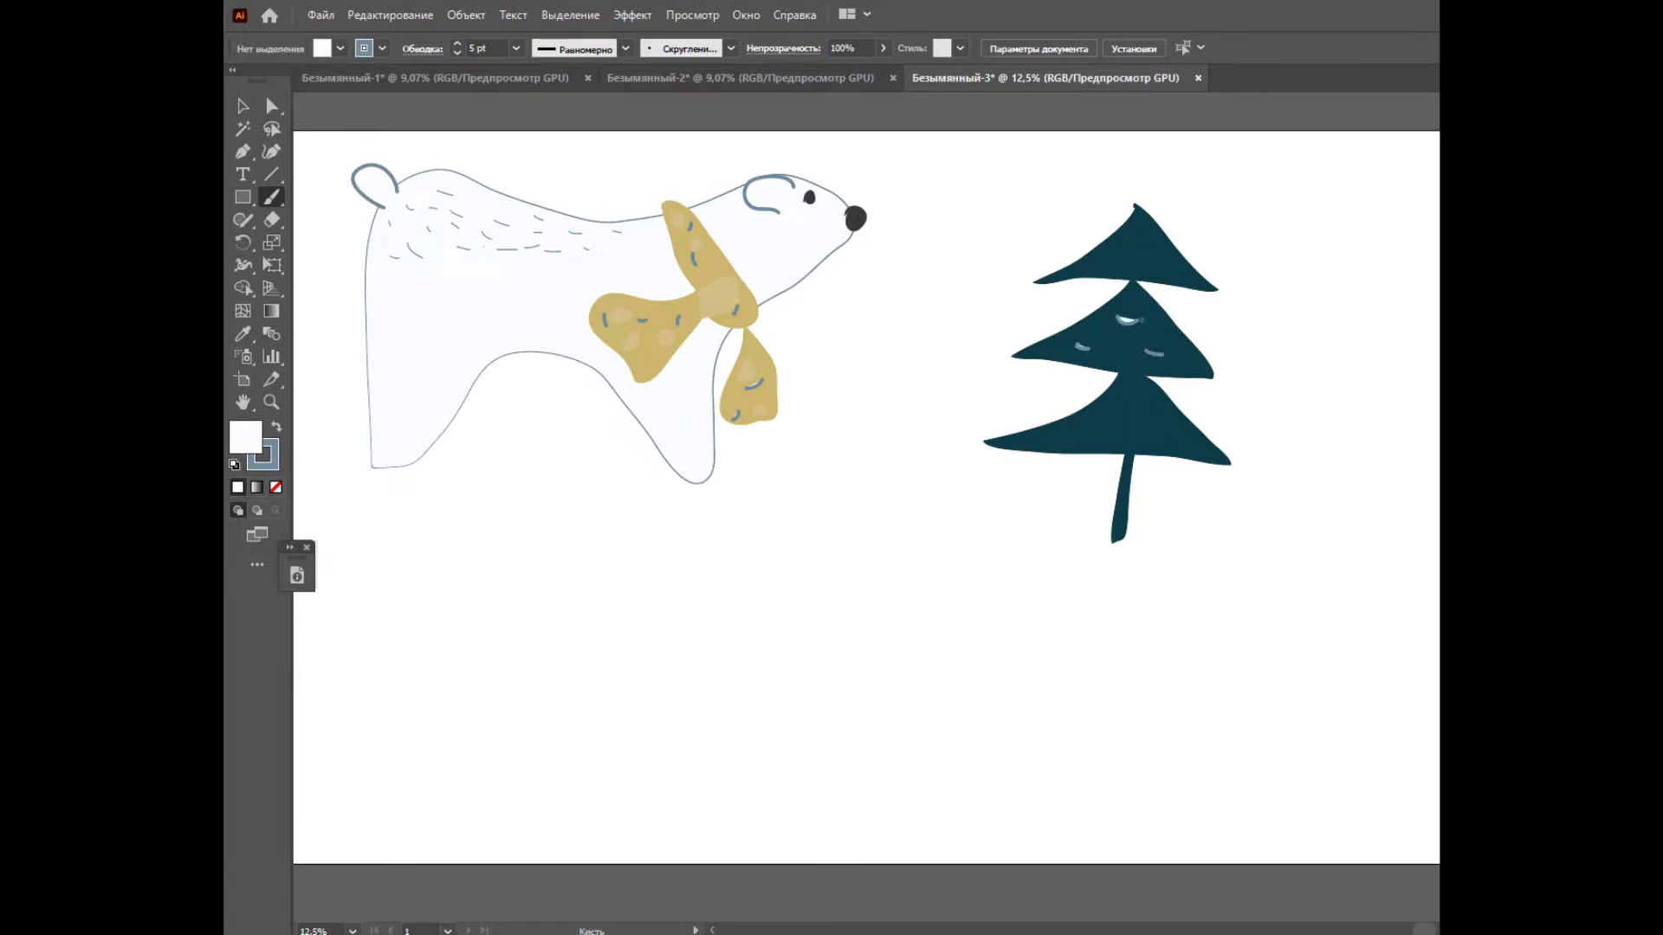
left_click_drag(1039, 447, 1067, 443)
mouse_move(1169, 442)
left_mouse_down()
mouse_move(1183, 449)
mouse_move(1131, 415)
left_mouse_up()
Step: Add snow to the fir's top tier and group all the tree's parts
mouse_move(1127, 240)
left_mouse_down()
mouse_move(1143, 244)
mouse_move(1109, 260)
mouse_move(1179, 270)
left_mouse_up()
key("v")
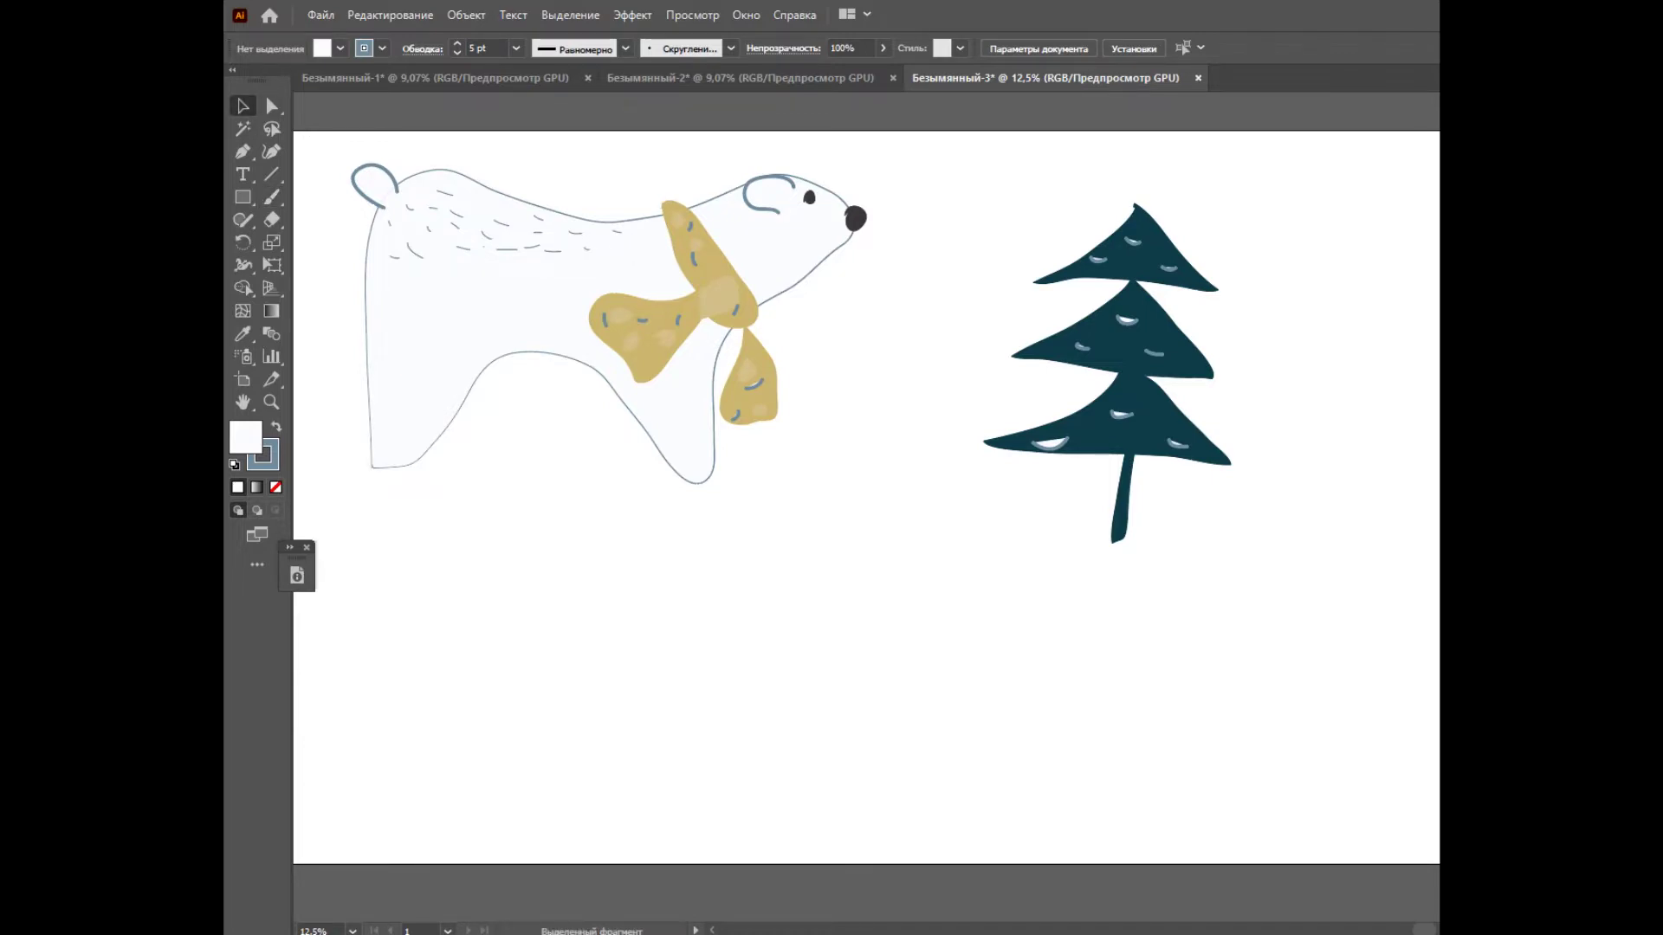
left_click_drag(999, 209, 1282, 530)
right_click(1279, 530)
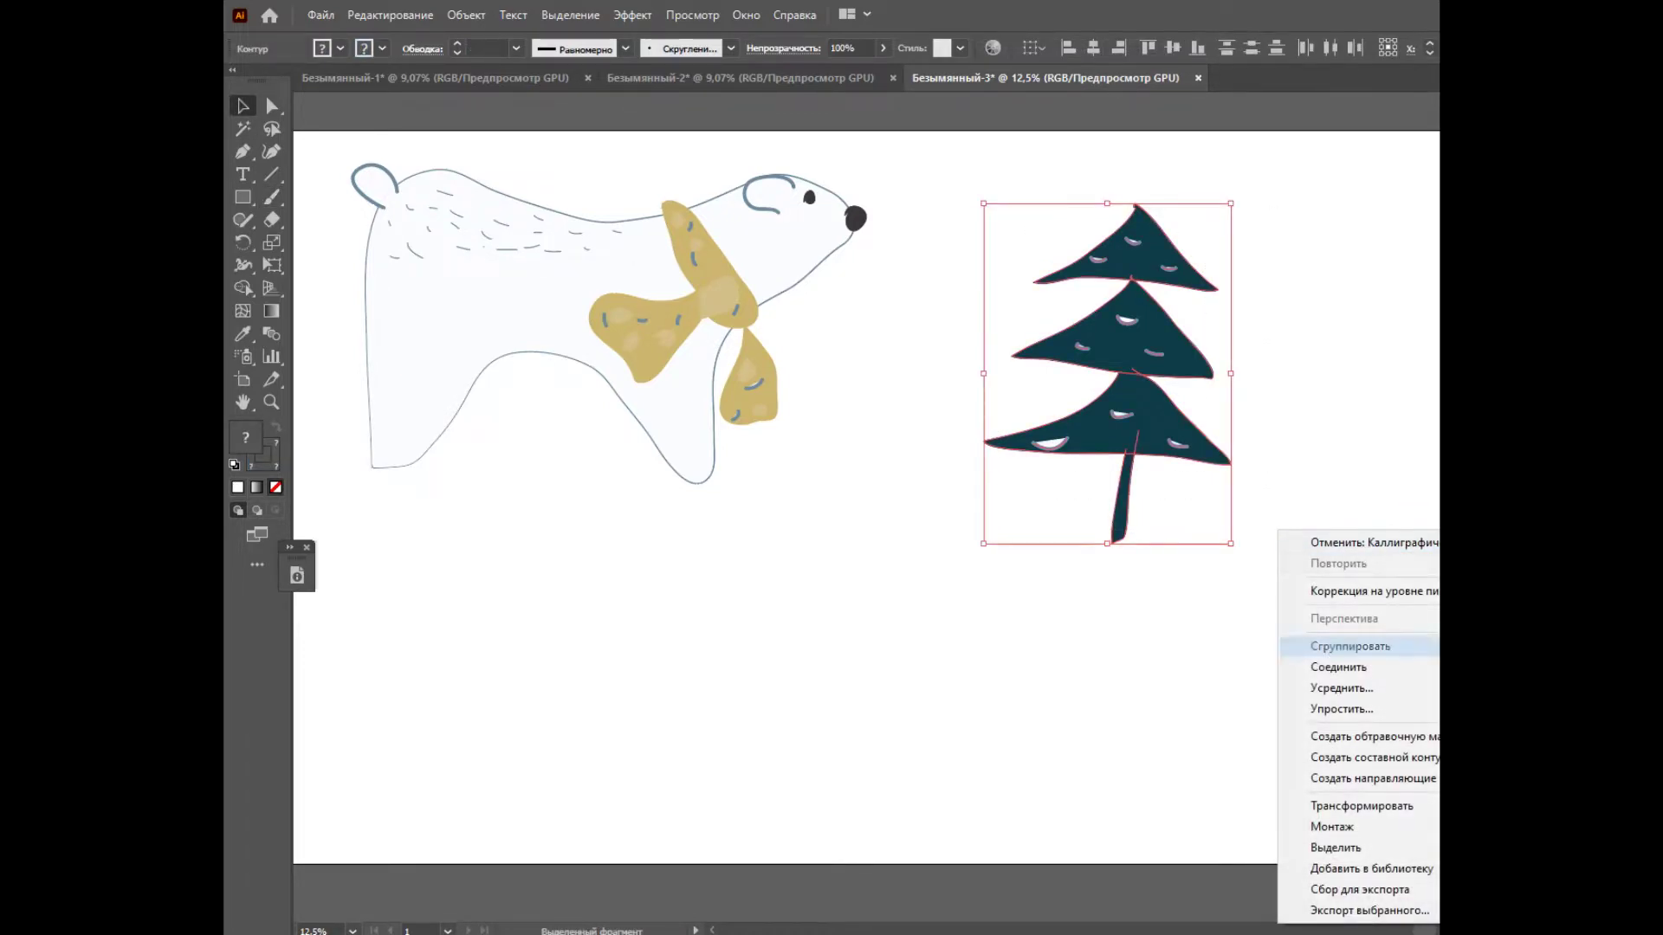
left_click(1350, 646)
Step: Move the fir tree below the bear's lower left and sample its dark teal colour
left_click_drag(1170, 439, 576, 685)
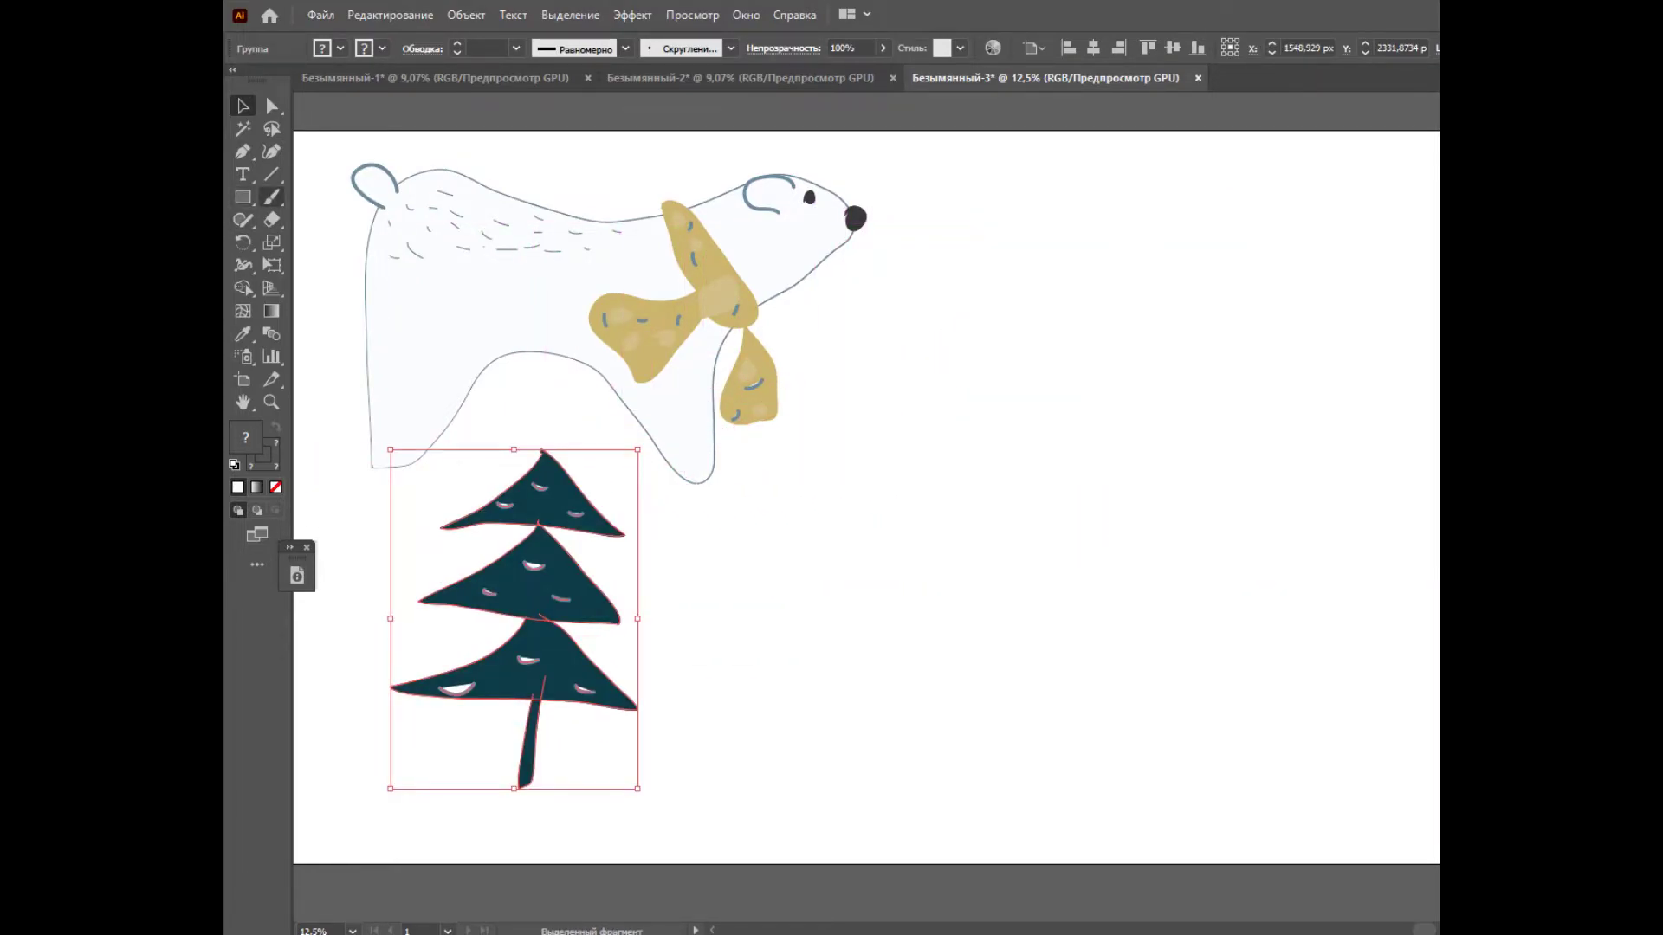
left_click(271, 197)
left_click(244, 106)
left_click(866, 537)
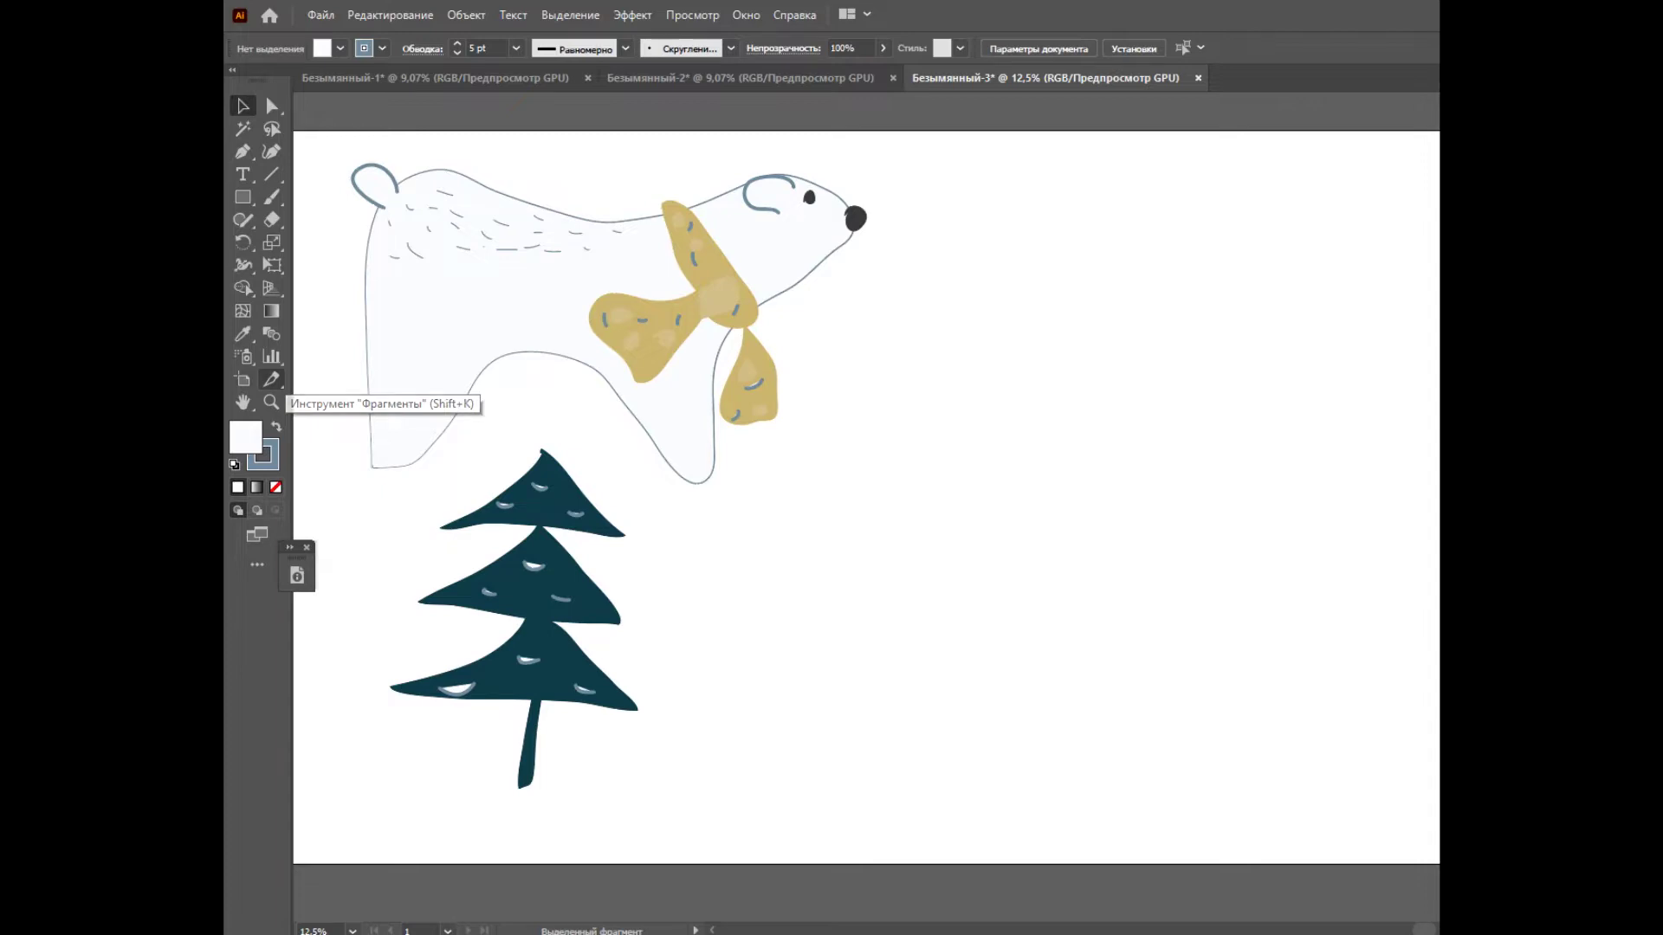
left_click(242, 334)
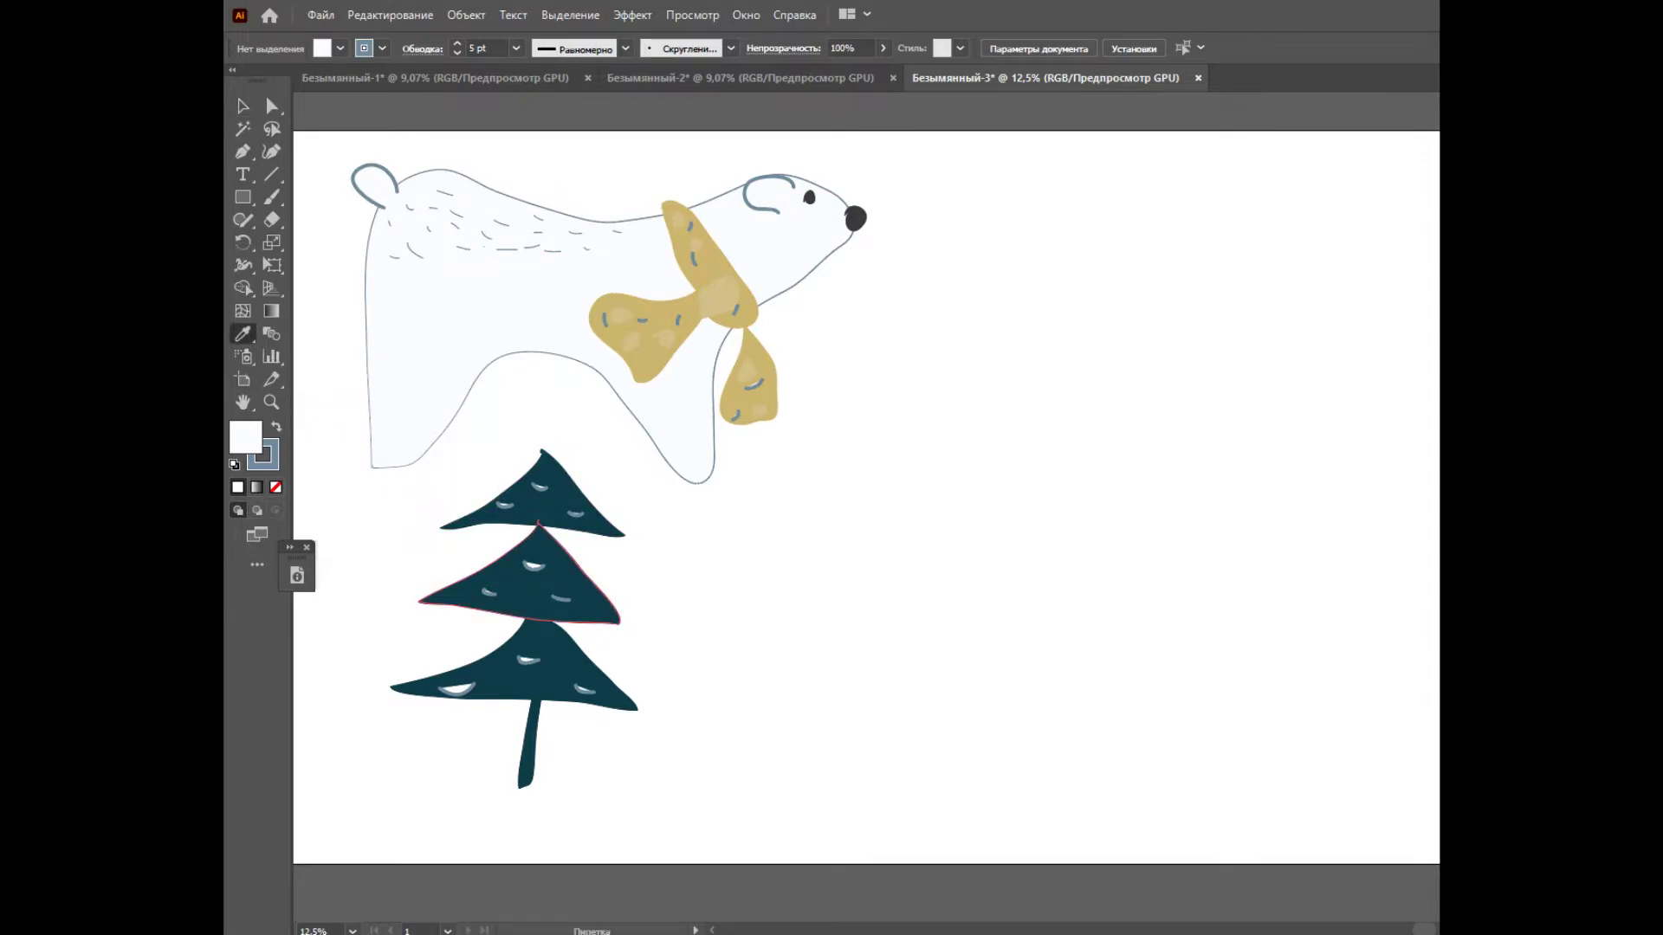
left_click(554, 584)
Step: Paint a bare branch: a tall stem with curved branches on both sides
left_click(272, 197)
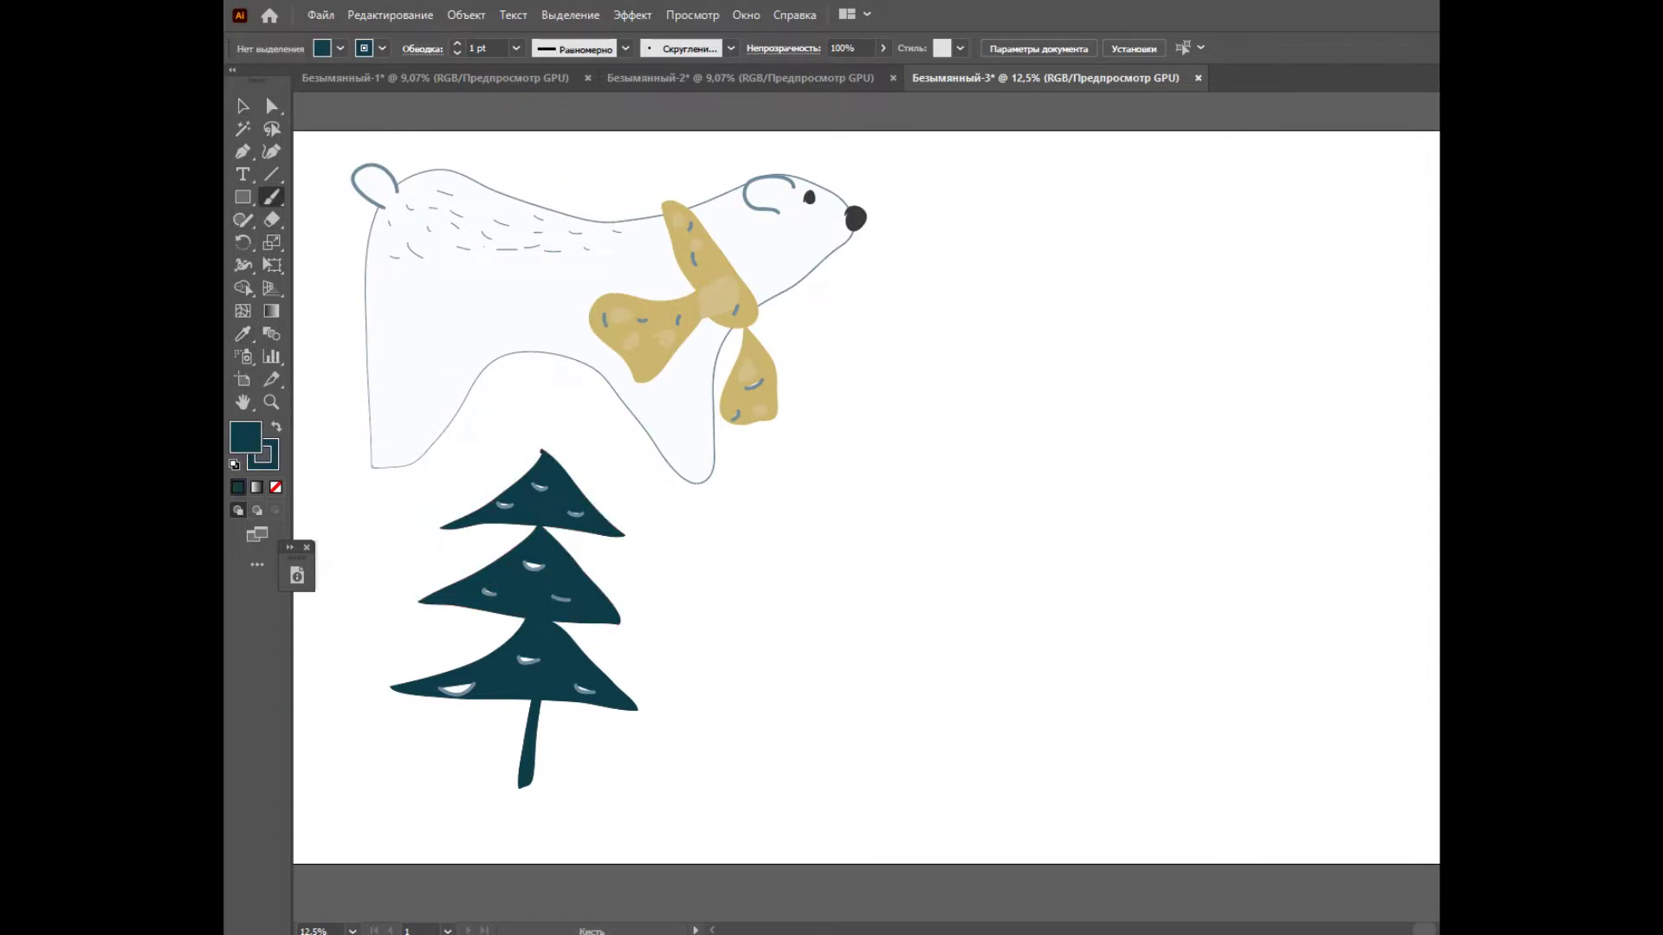
mouse_move(1059, 227)
left_mouse_down()
mouse_move(1028, 682)
mouse_move(1064, 494)
mouse_move(1060, 228)
left_mouse_up()
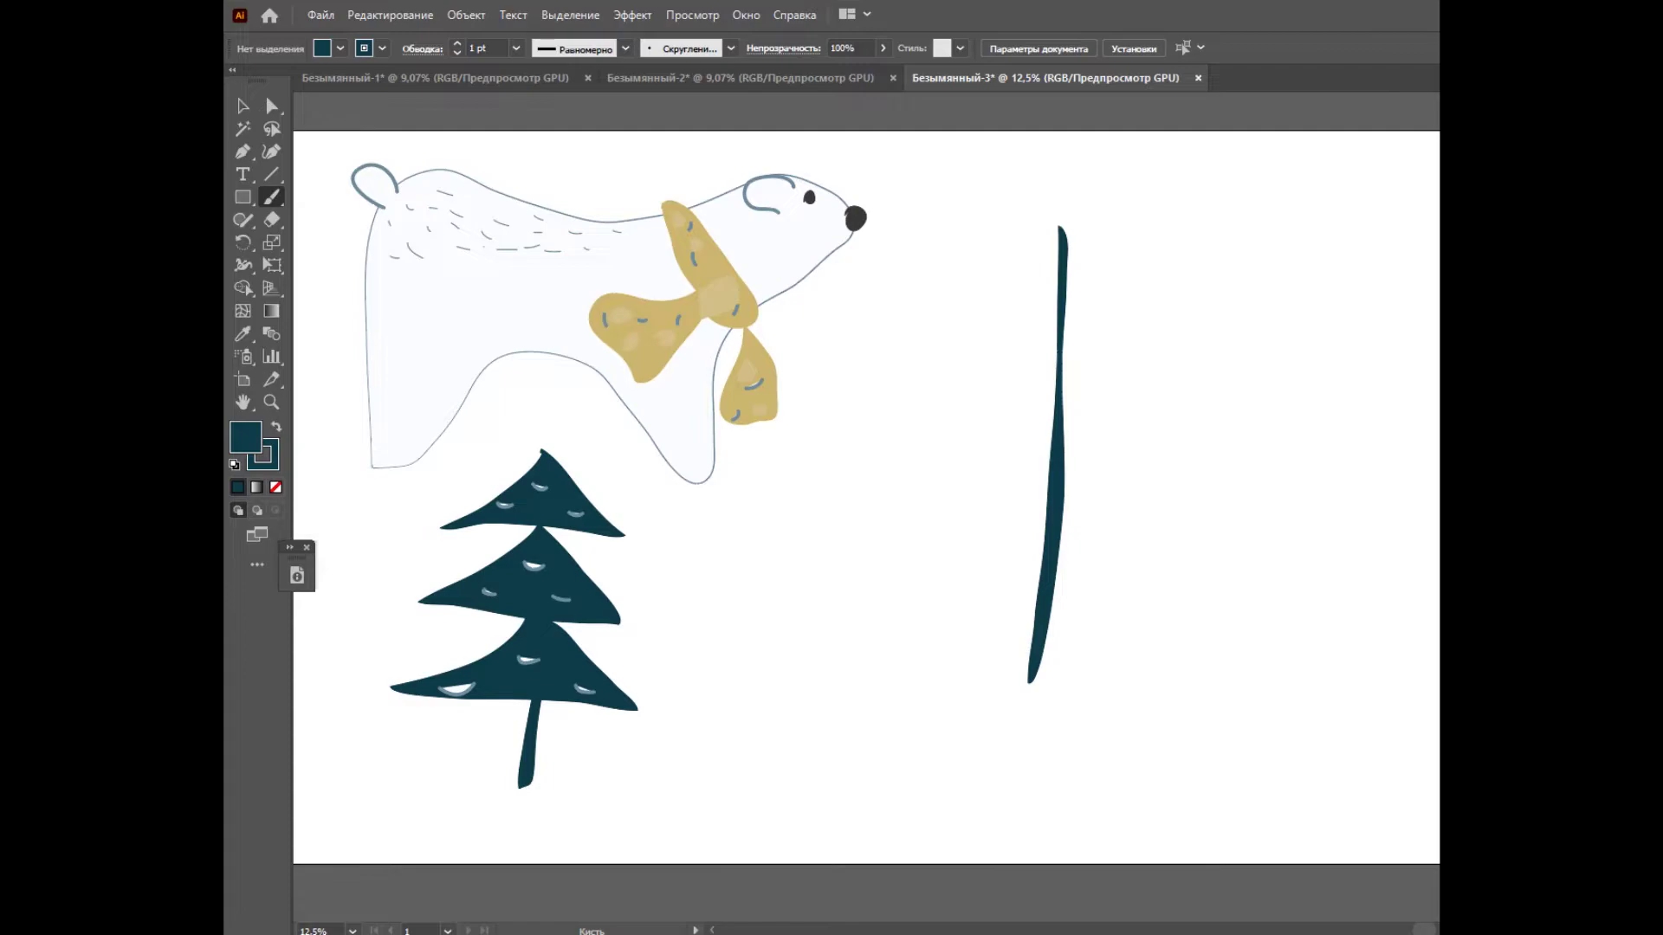
mouse_move(1066, 236)
left_mouse_down()
mouse_move(1100, 394)
mouse_move(1135, 399)
mouse_move(1071, 247)
mouse_move(1028, 276)
mouse_move(967, 382)
mouse_move(926, 362)
mouse_move(952, 404)
mouse_move(1062, 251)
left_mouse_up()
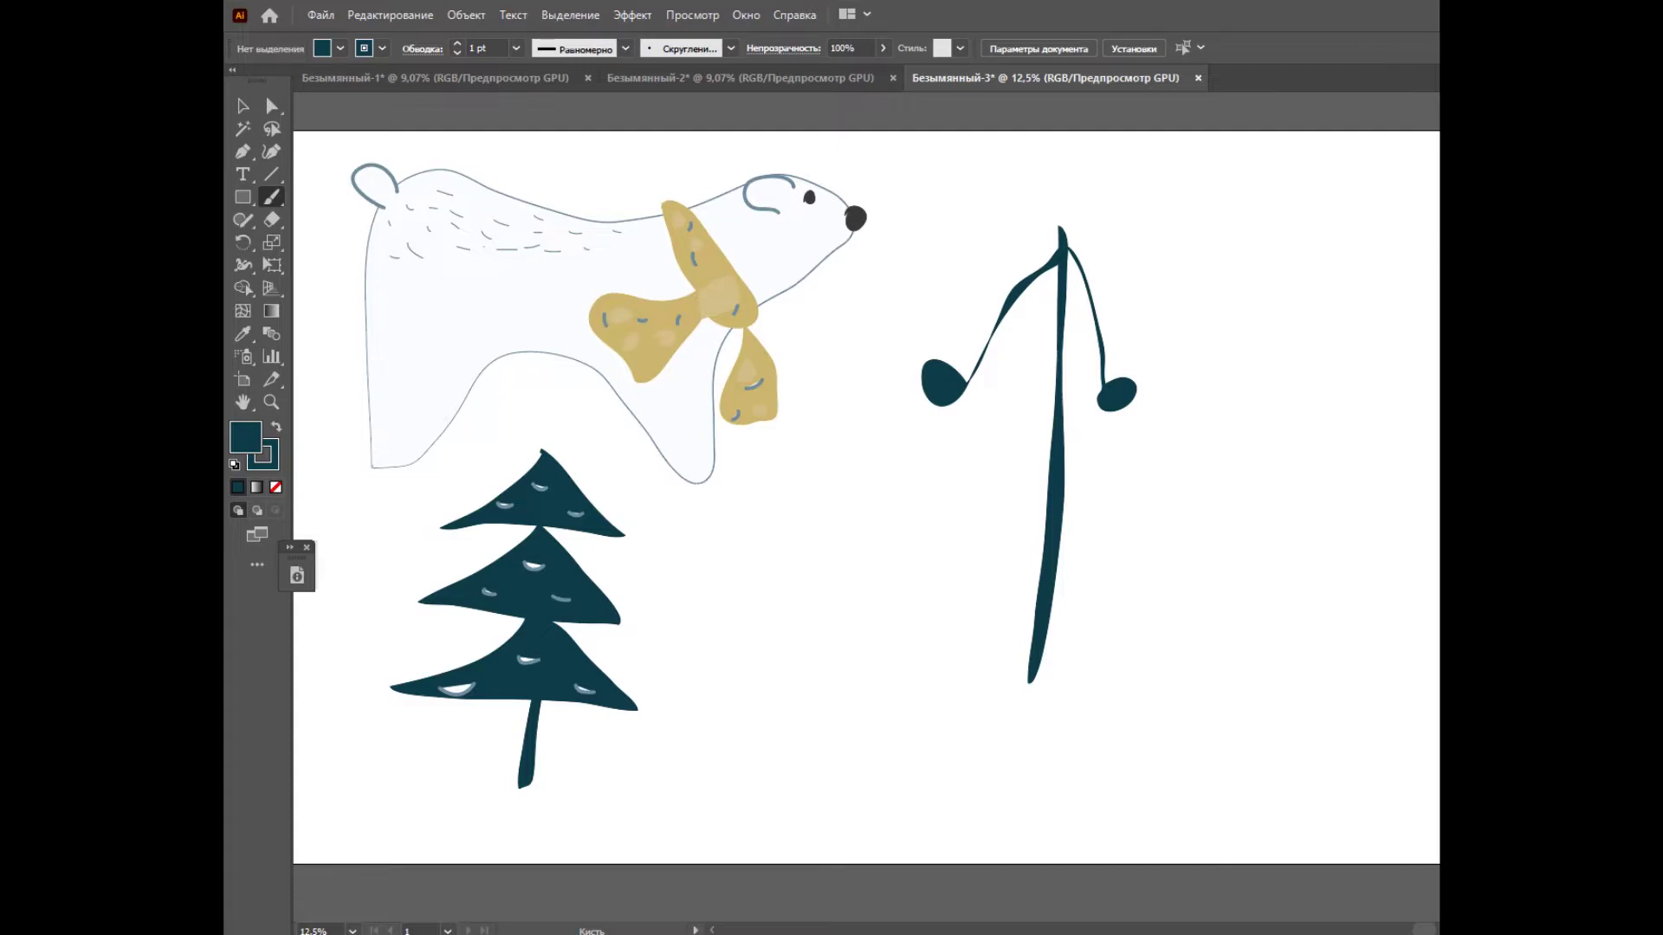
left_click_drag(1069, 440, 1136, 544)
mouse_move(1085, 492)
left_mouse_down()
mouse_move(1053, 442)
mouse_move(960, 525)
mouse_move(959, 504)
mouse_move(1043, 440)
left_mouse_up()
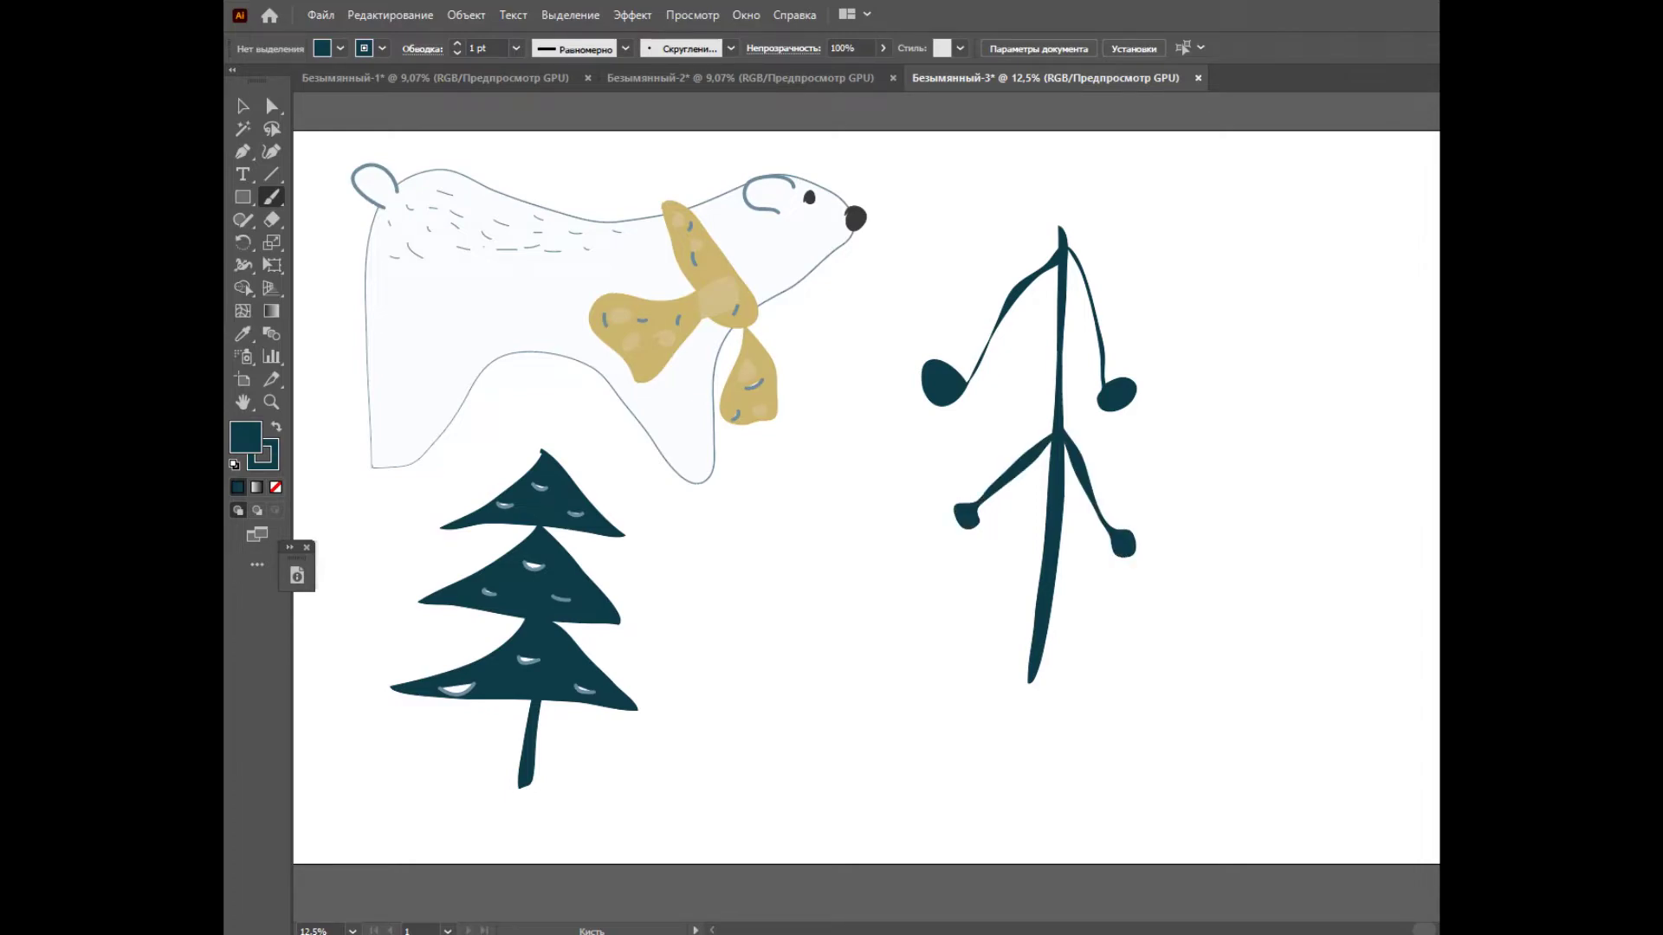
left_click_drag(1057, 563, 1094, 608)
left_click_drag(1044, 561, 1025, 556)
left_click_drag(979, 600, 1029, 561)
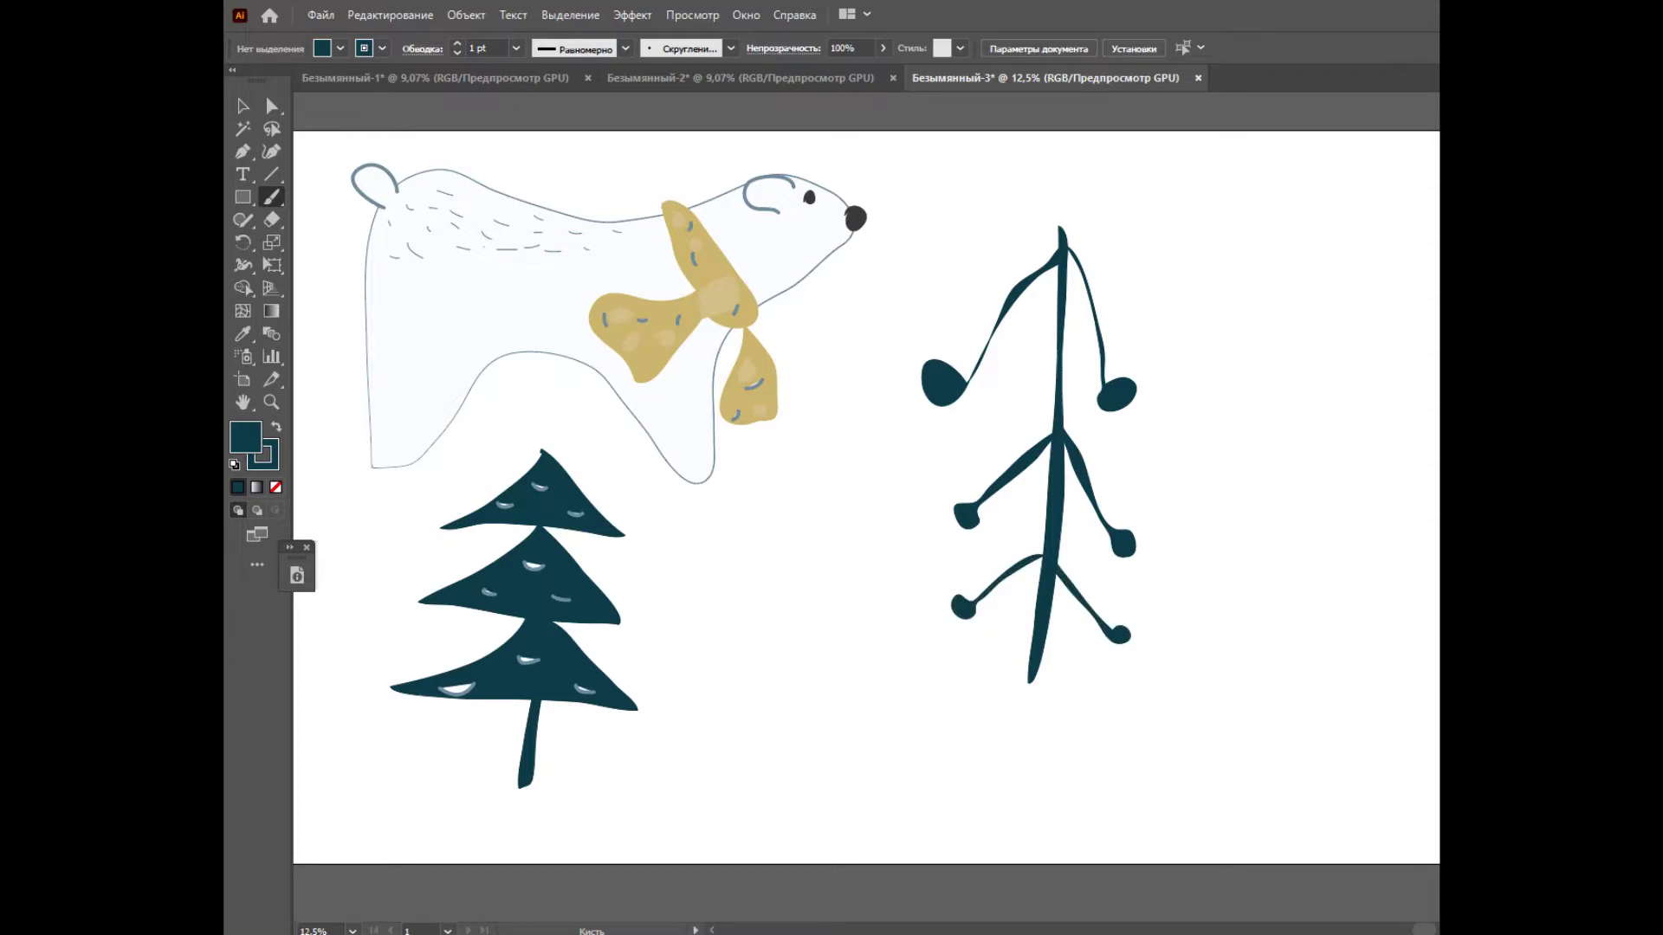
Step: Group the branch strokes, move them under the bear's scarf, and set fill to None
key("v")
mouse_move(946, 239)
left_mouse_down()
mouse_move(1052, 477)
mouse_move(1240, 709)
left_mouse_up()
right_click(1141, 589)
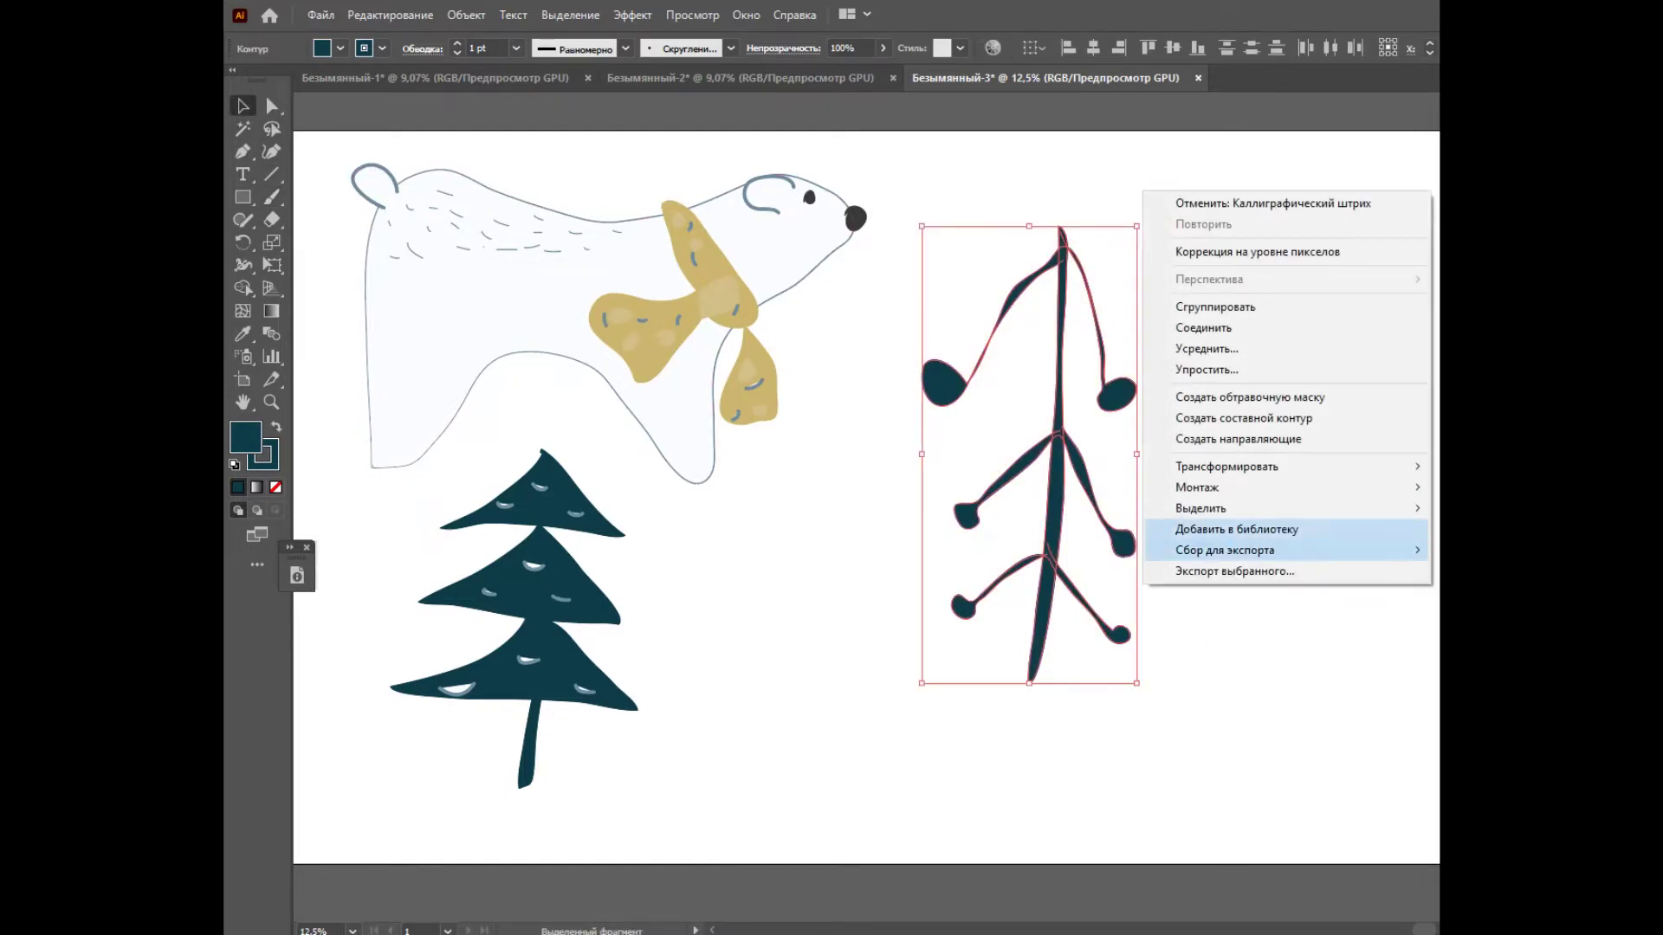
left_click(1213, 306)
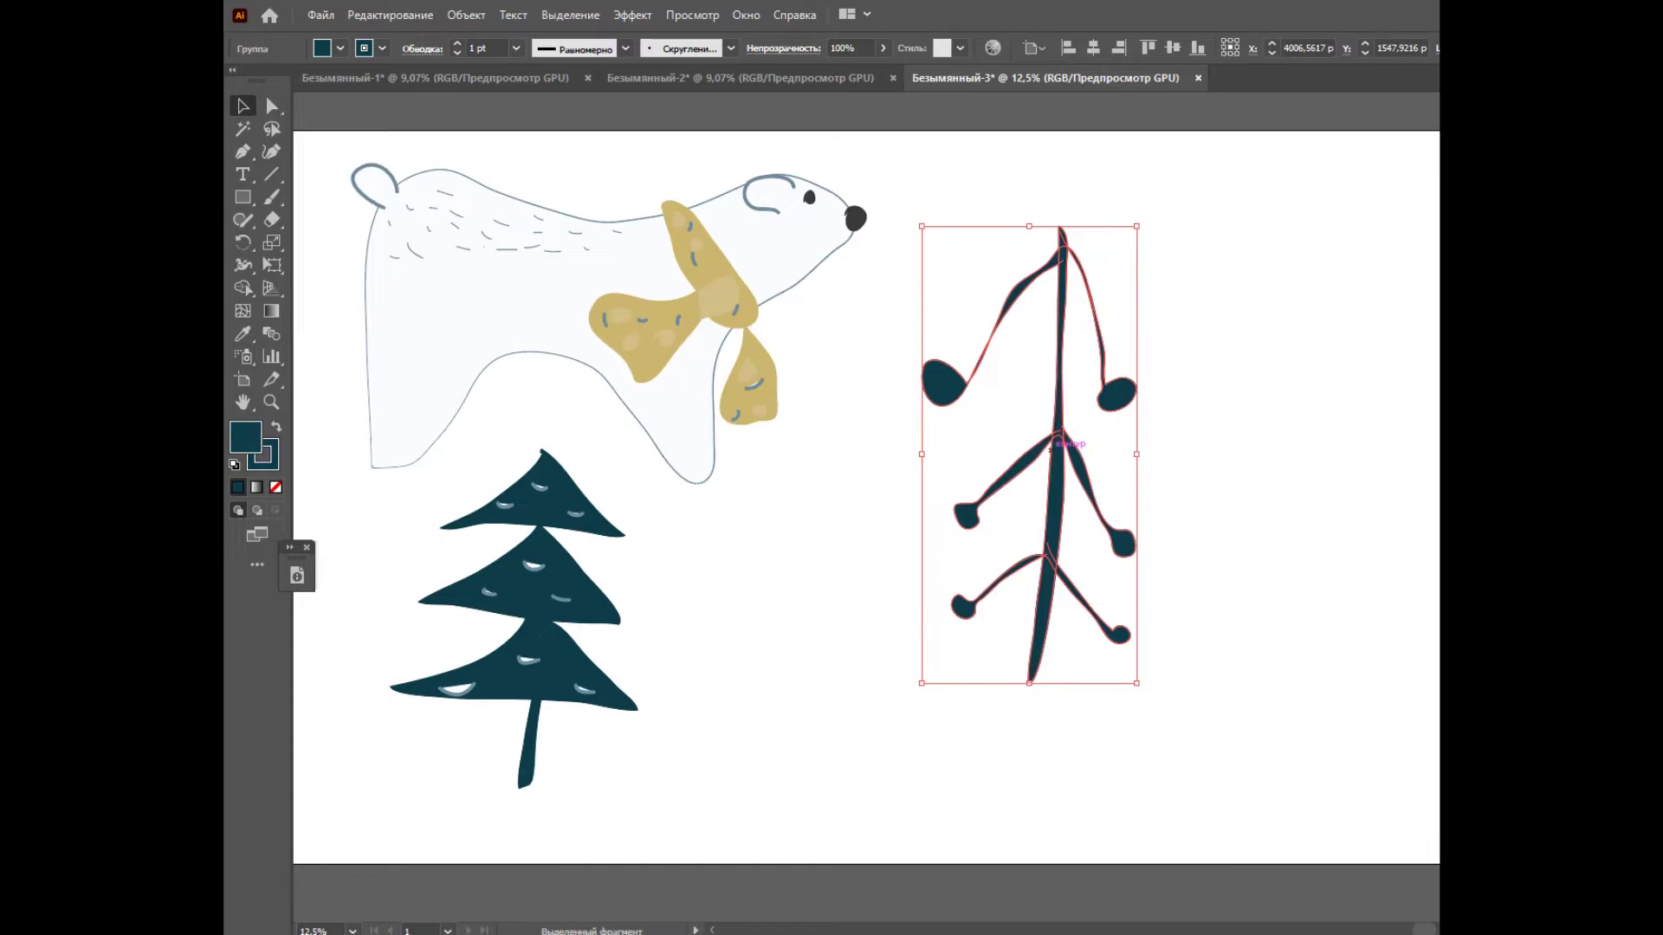
left_click_drag(922, 452, 632, 608)
key("ctrl+shift+a")
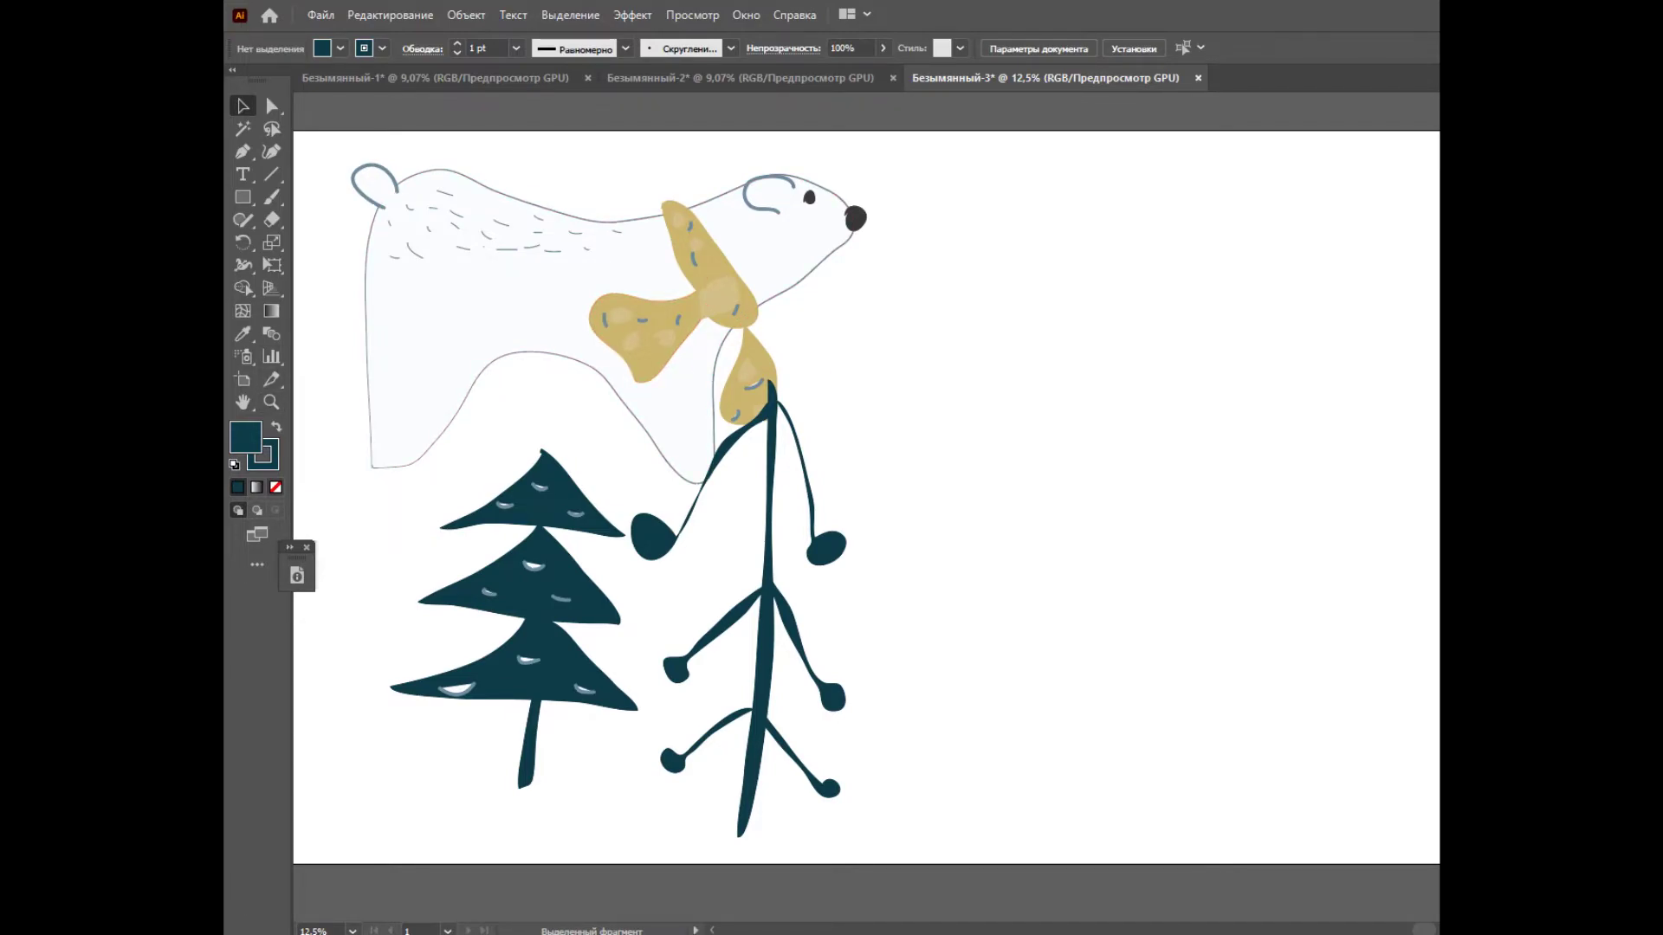
left_click(276, 487)
left_click(272, 198)
Step: Paint an outlined tree with stacked triangle tiers and a trunk
mouse_move(1038, 371)
left_mouse_down()
mouse_move(1130, 245)
mouse_move(1194, 381)
mouse_move(1040, 373)
mouse_move(1183, 464)
mouse_move(1078, 462)
mouse_move(1053, 440)
mouse_move(1123, 345)
mouse_move(1124, 362)
left_mouse_up()
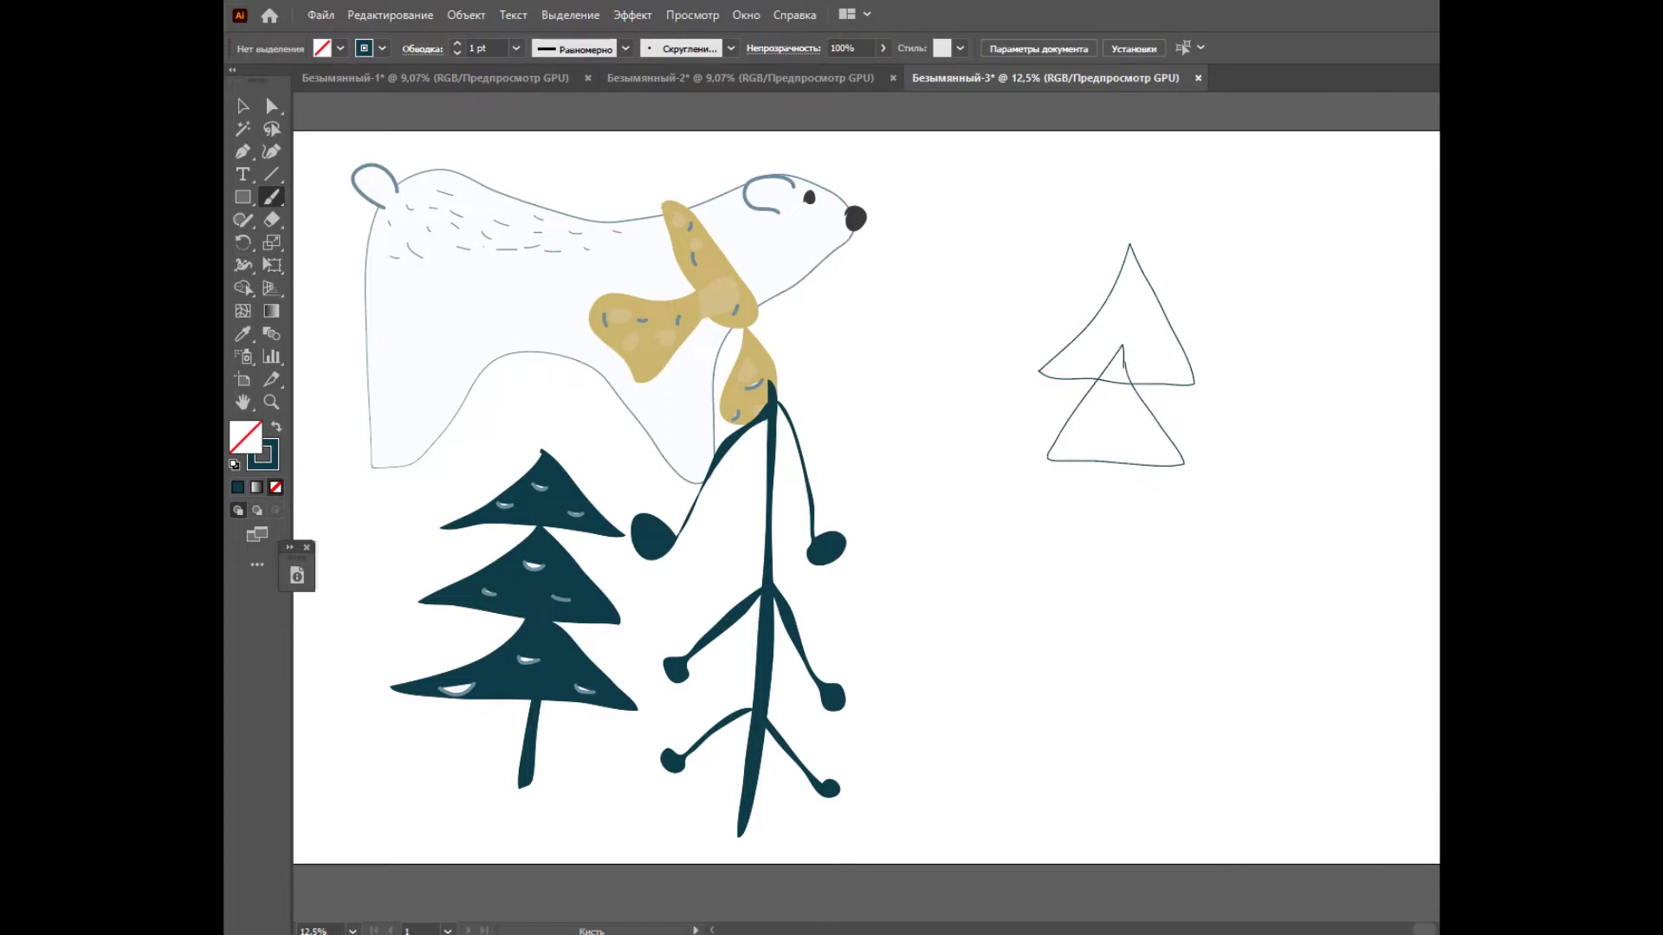
mouse_move(1063, 531)
left_mouse_down()
mouse_move(1112, 446)
mouse_move(1162, 542)
mouse_move(1064, 531)
mouse_move(1103, 546)
mouse_move(1093, 619)
mouse_move(1119, 619)
mouse_move(1117, 544)
left_mouse_up()
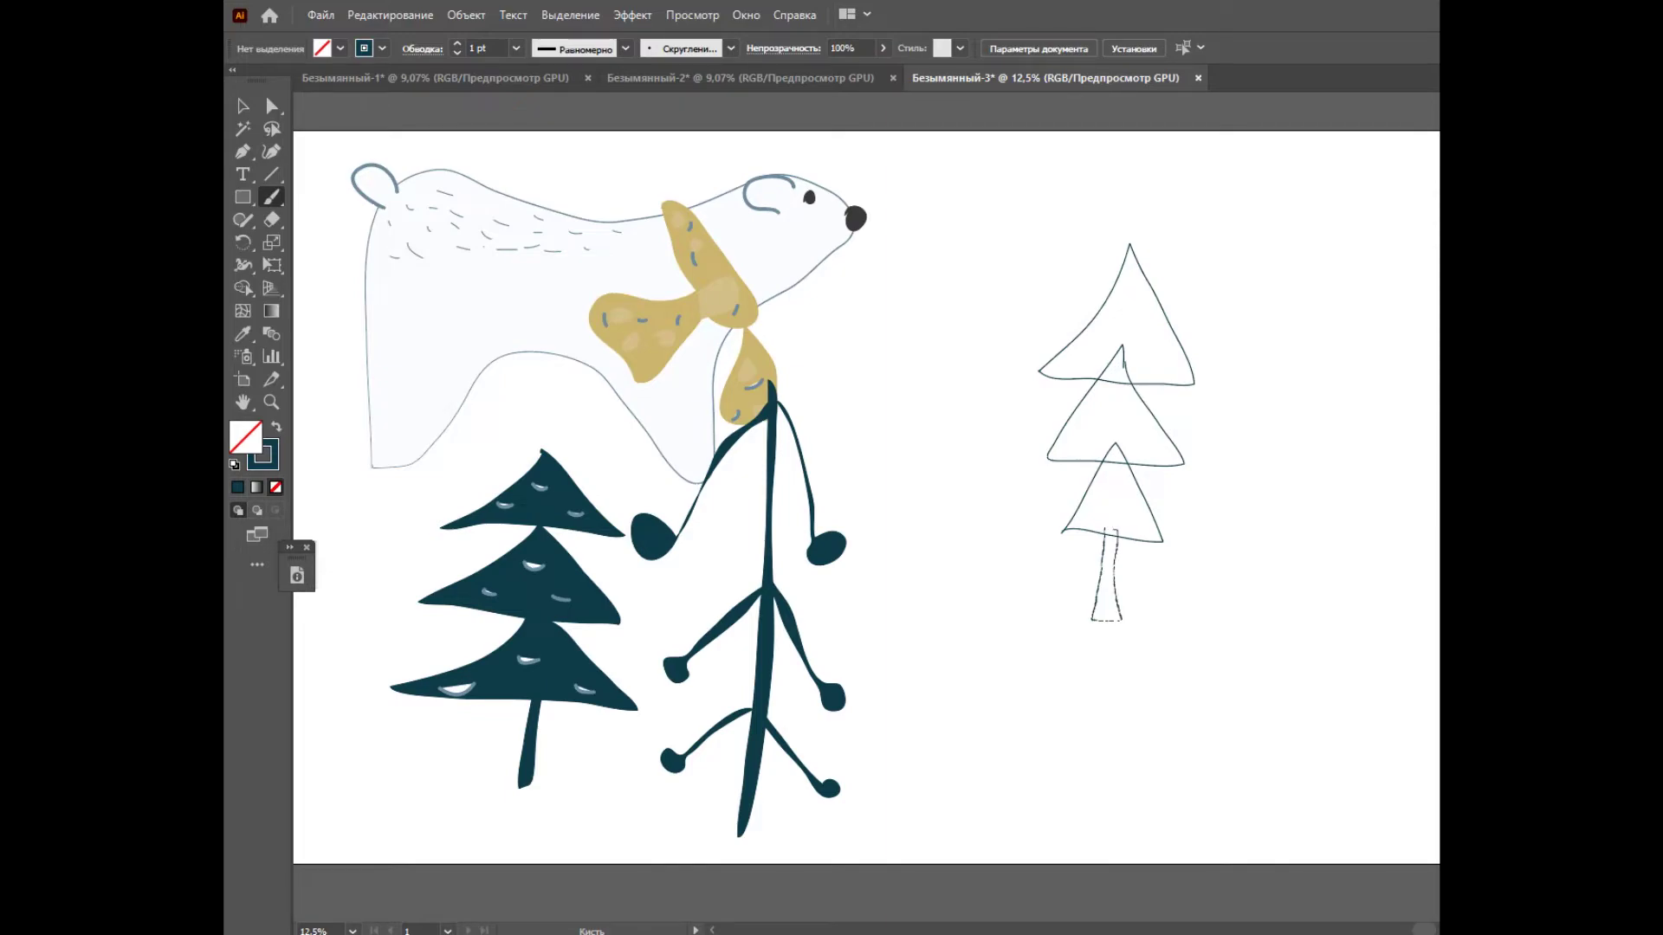
left_click_drag(1117, 544, 1111, 531)
Step: Thicken the outline tree's strokes to 5 pt
left_click(242, 106)
left_click_drag(1029, 240, 1211, 625)
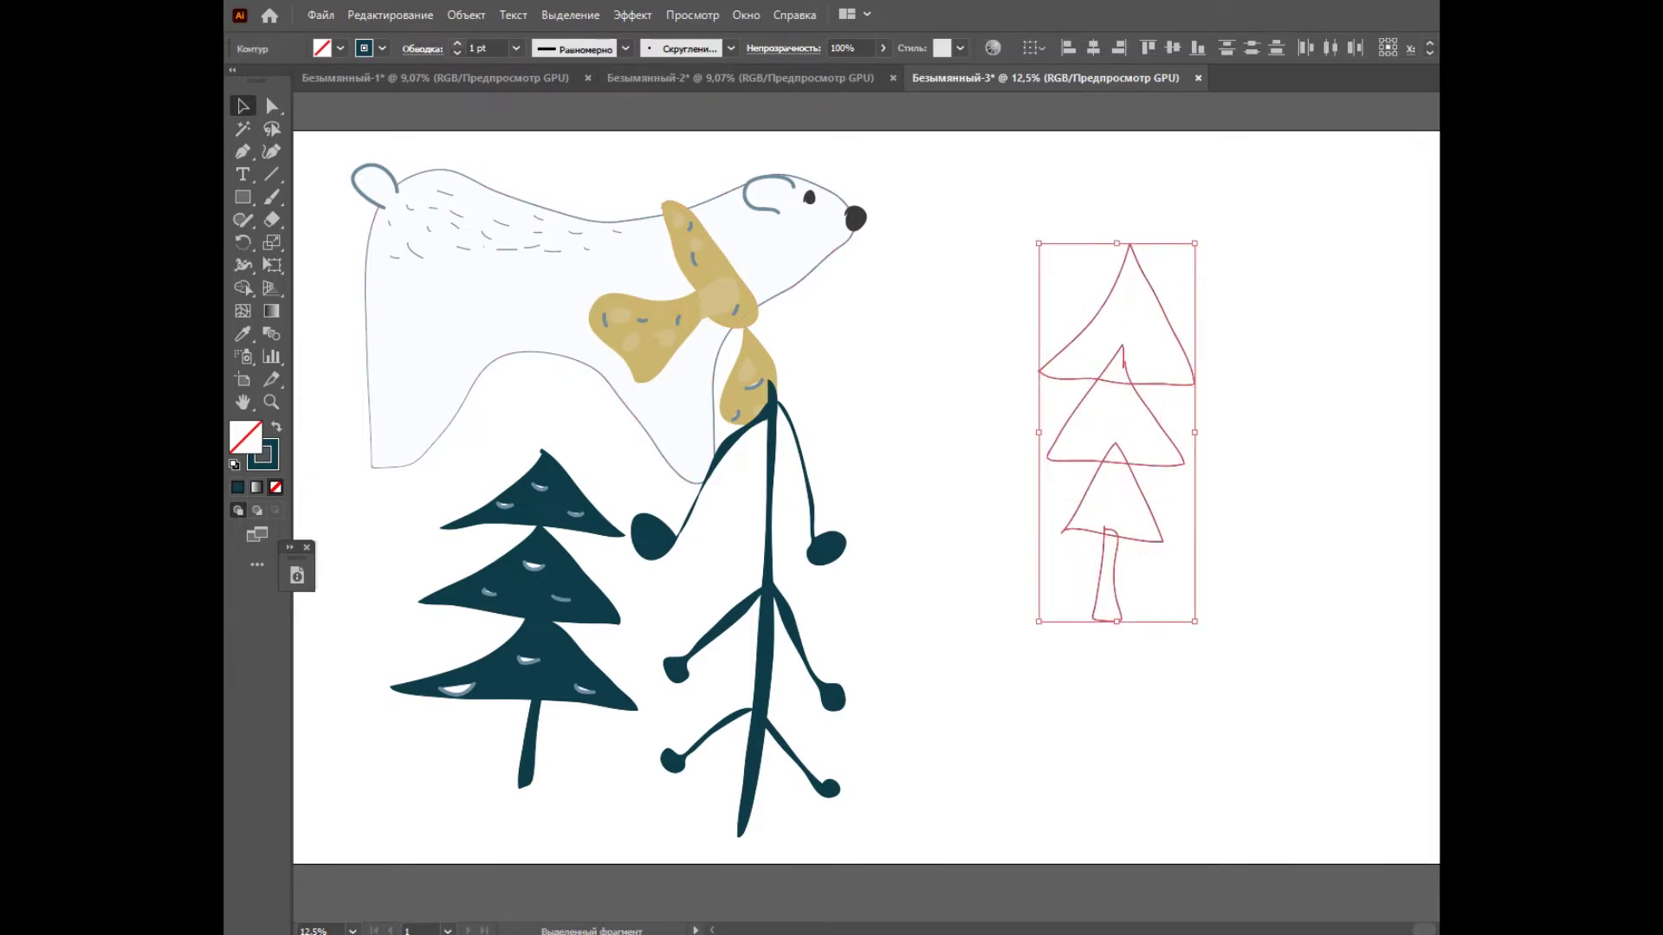
left_click(457, 44)
left_click(457, 44)
left_click(456, 43)
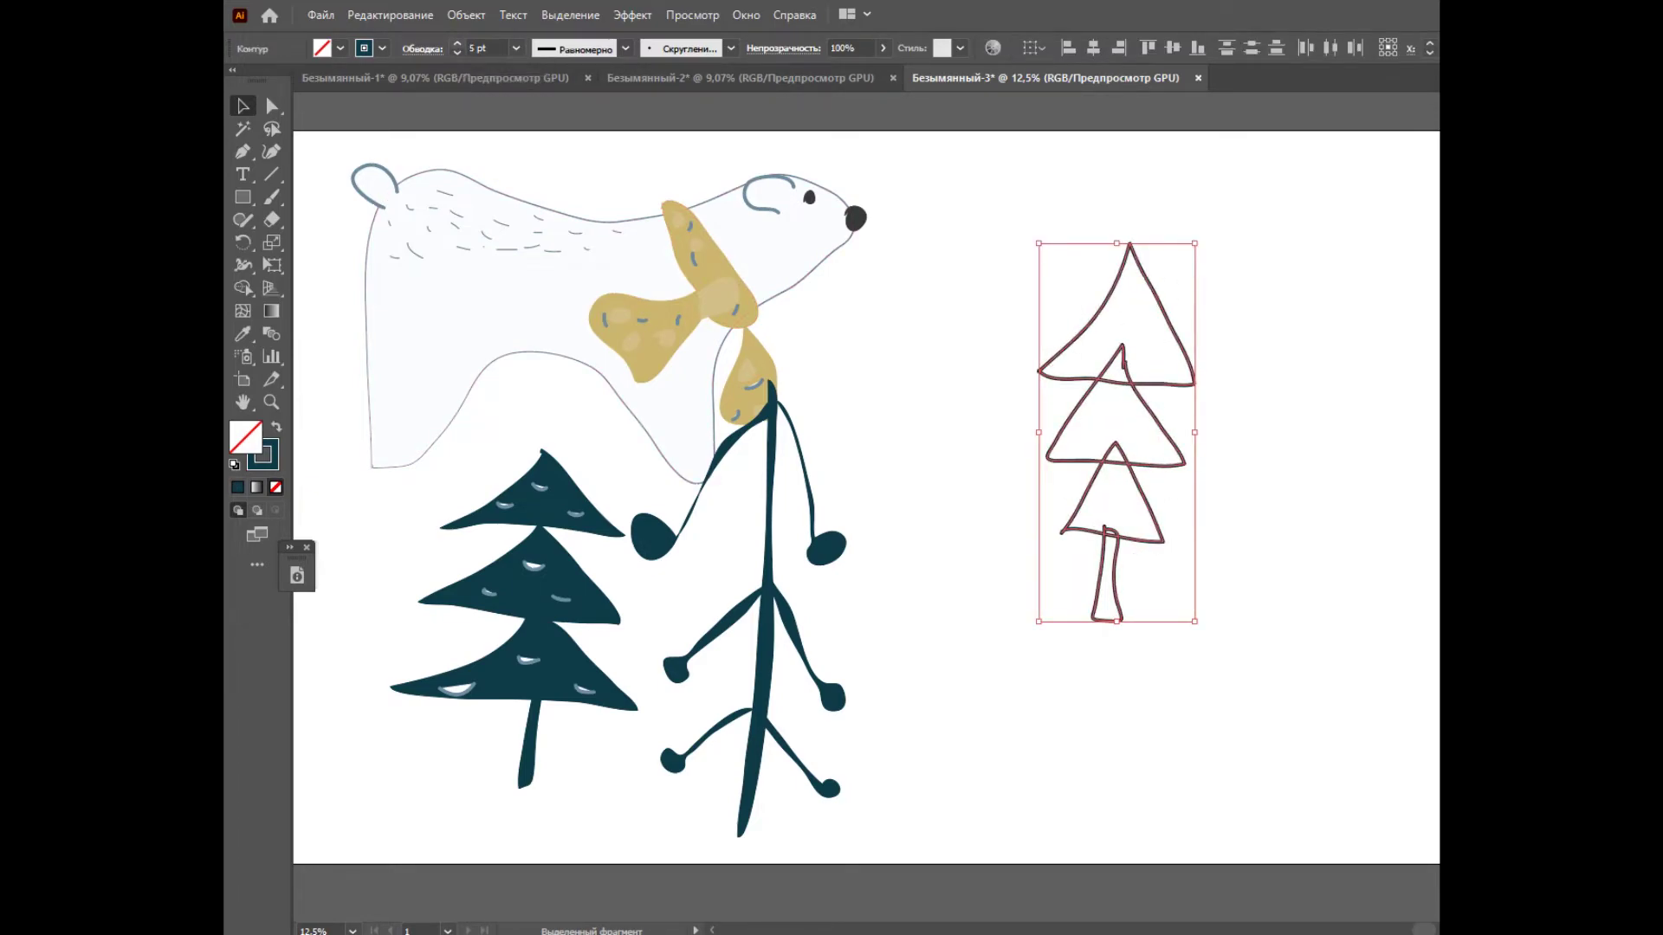
key("ctrl+shift+a")
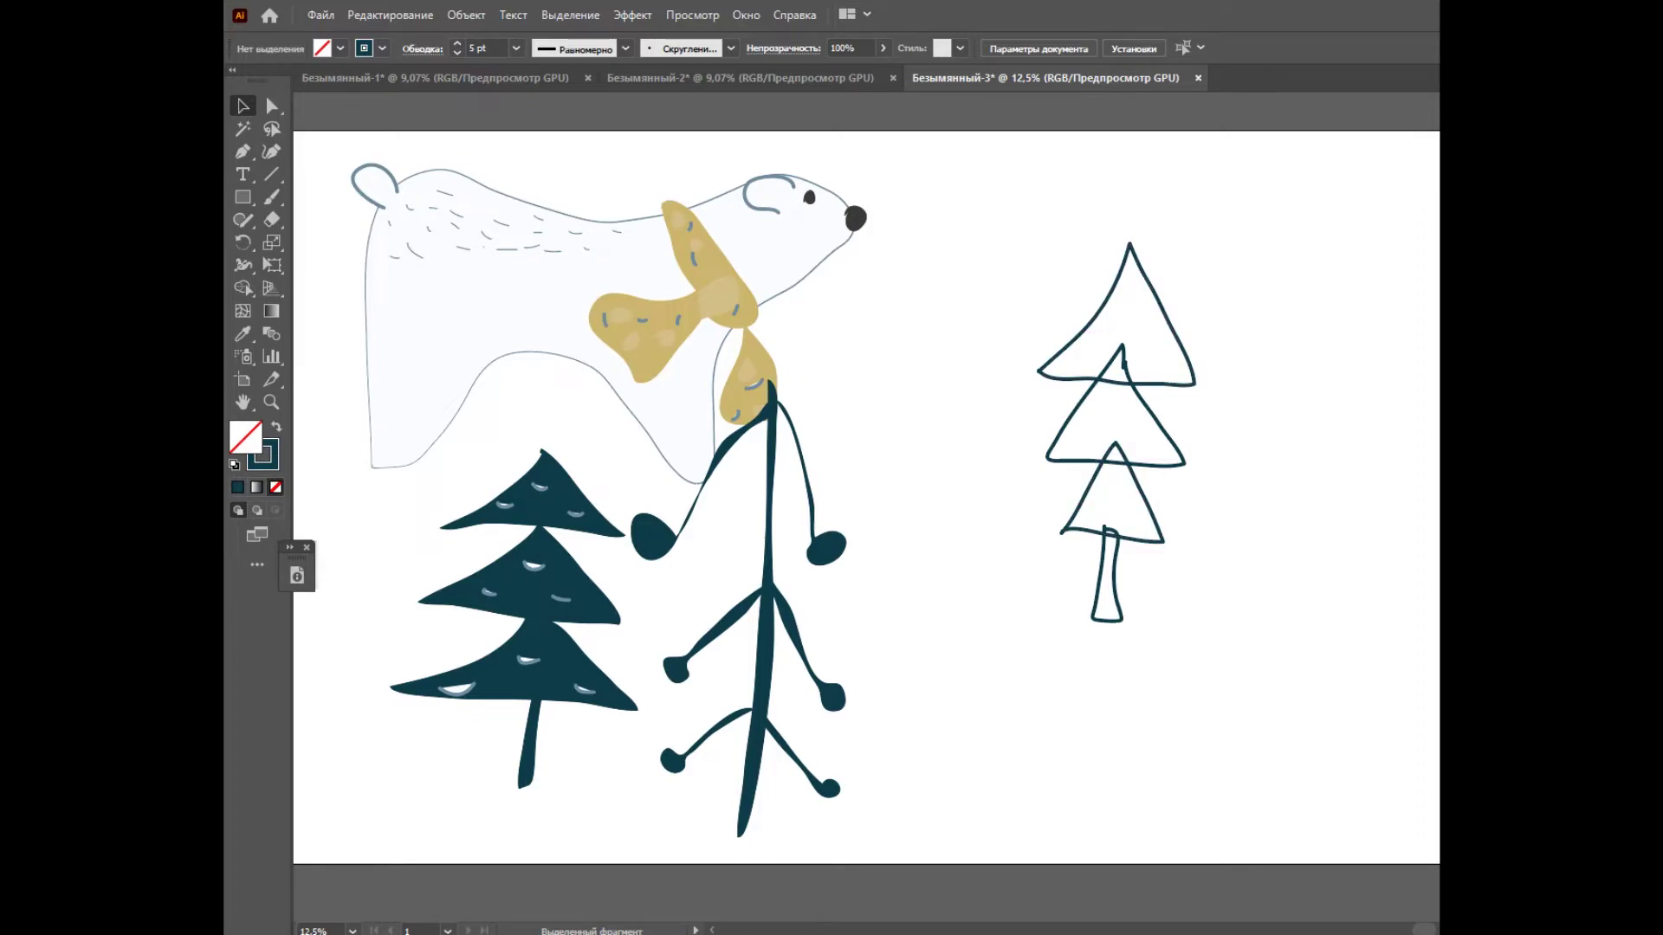
Step: Group the outline tree and move it beside the bare branch
left_click_drag(980, 213, 1203, 408)
right_click(1240, 225)
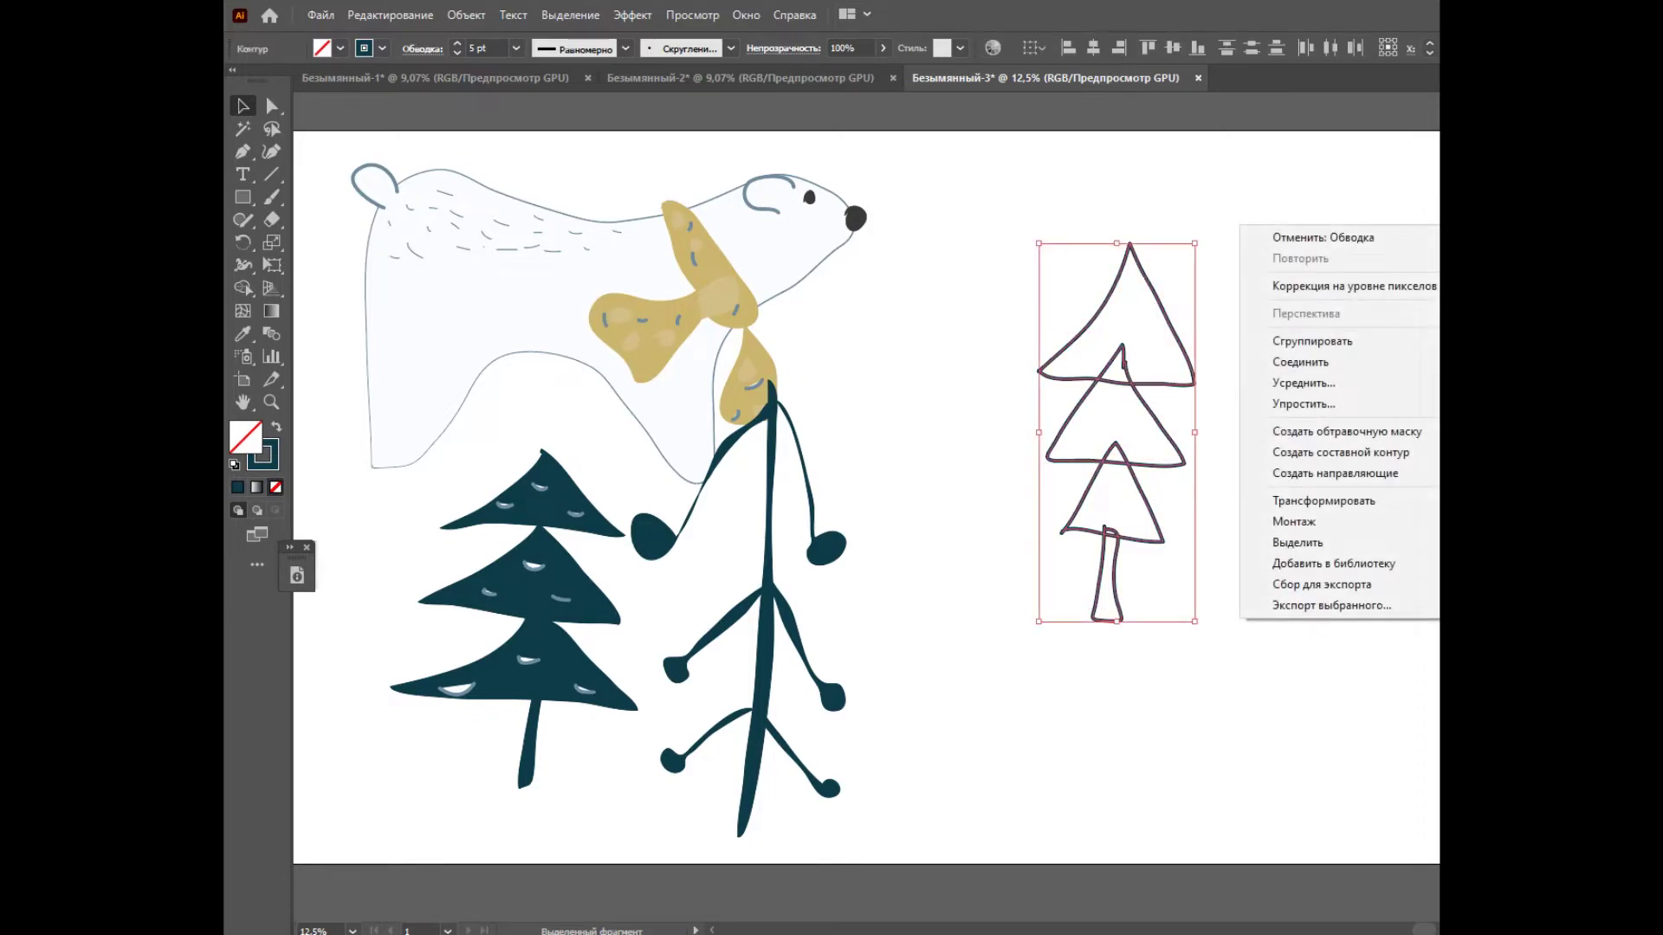
left_click(1313, 341)
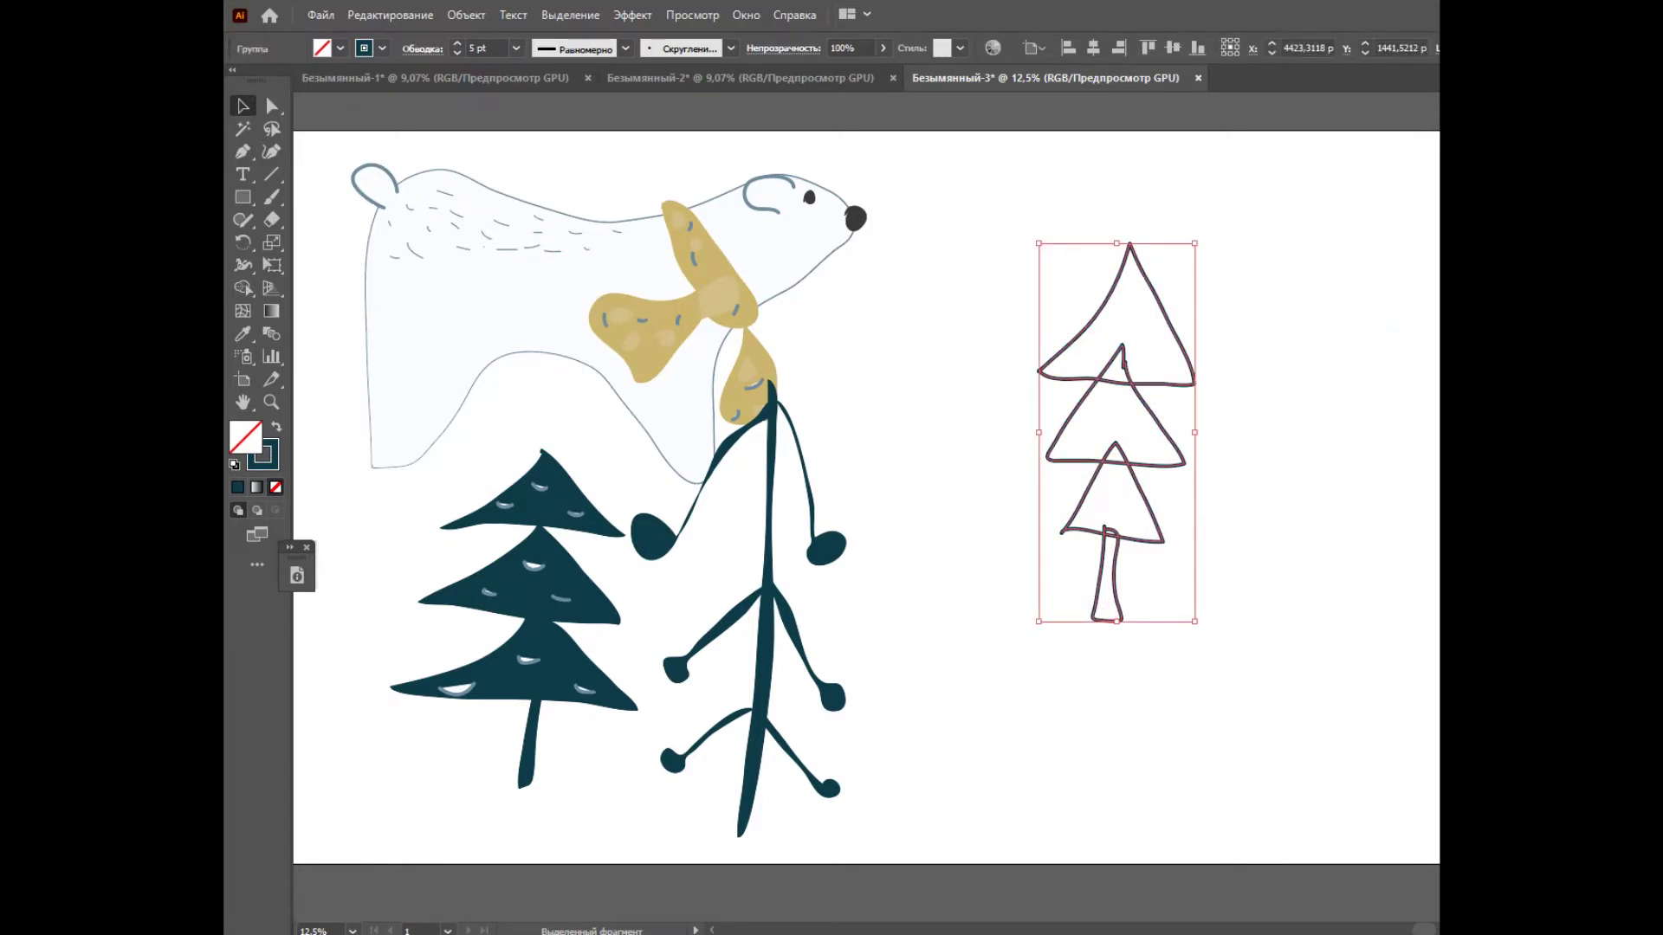
left_click_drag(1169, 433, 924, 543)
left_click(271, 196)
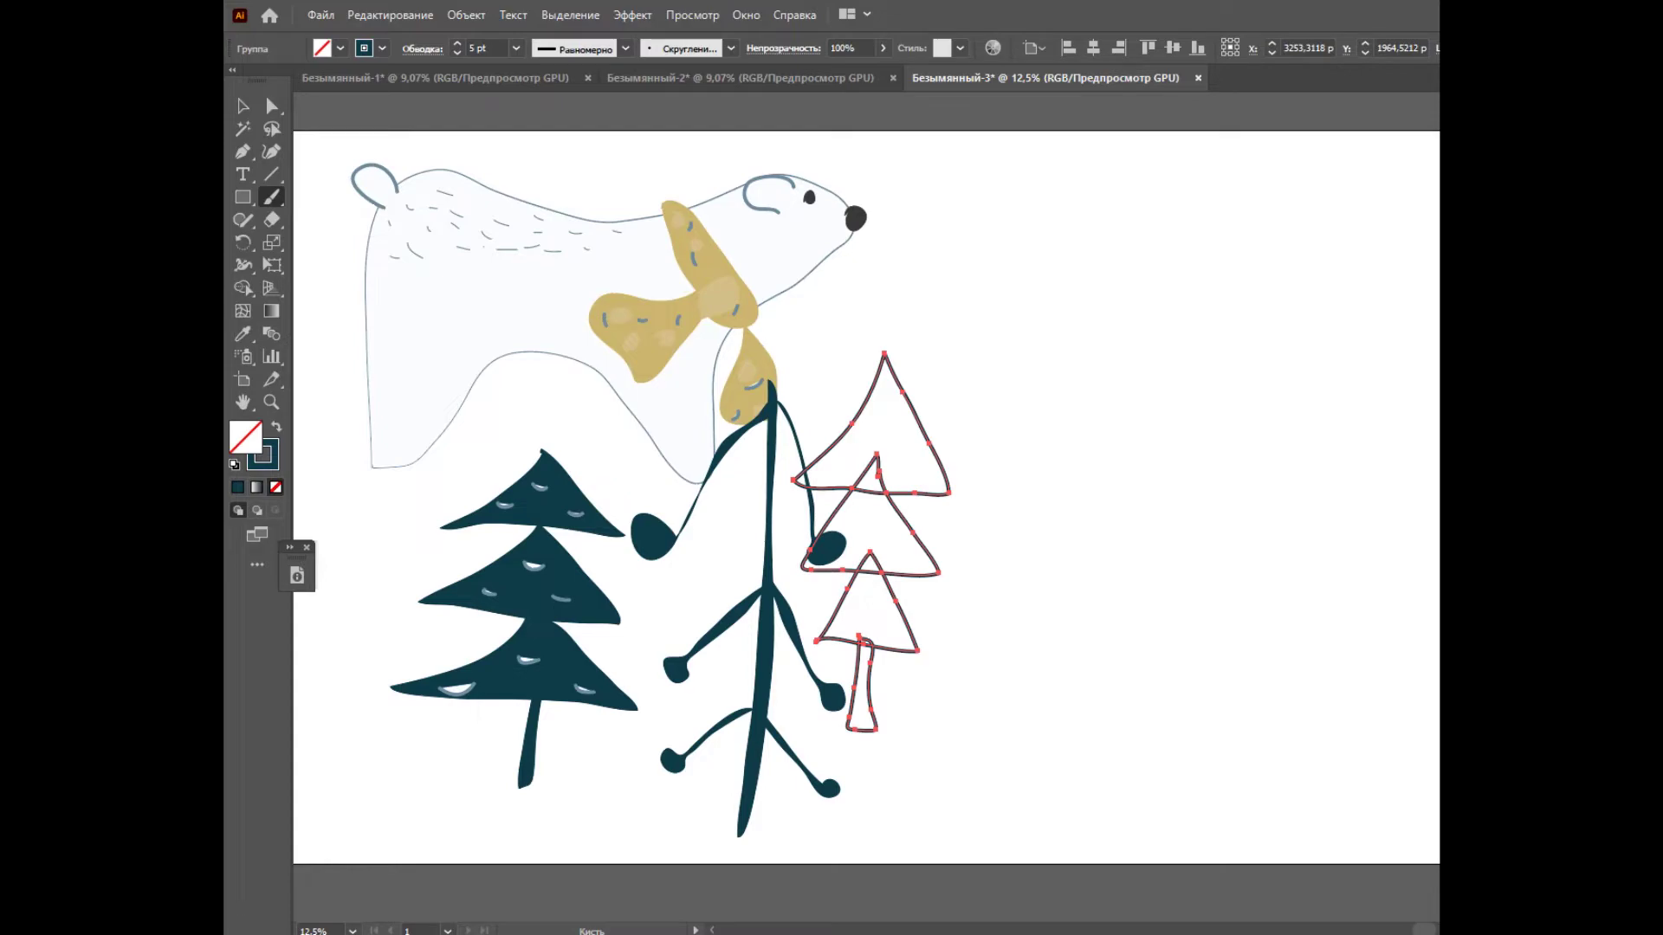
key("v")
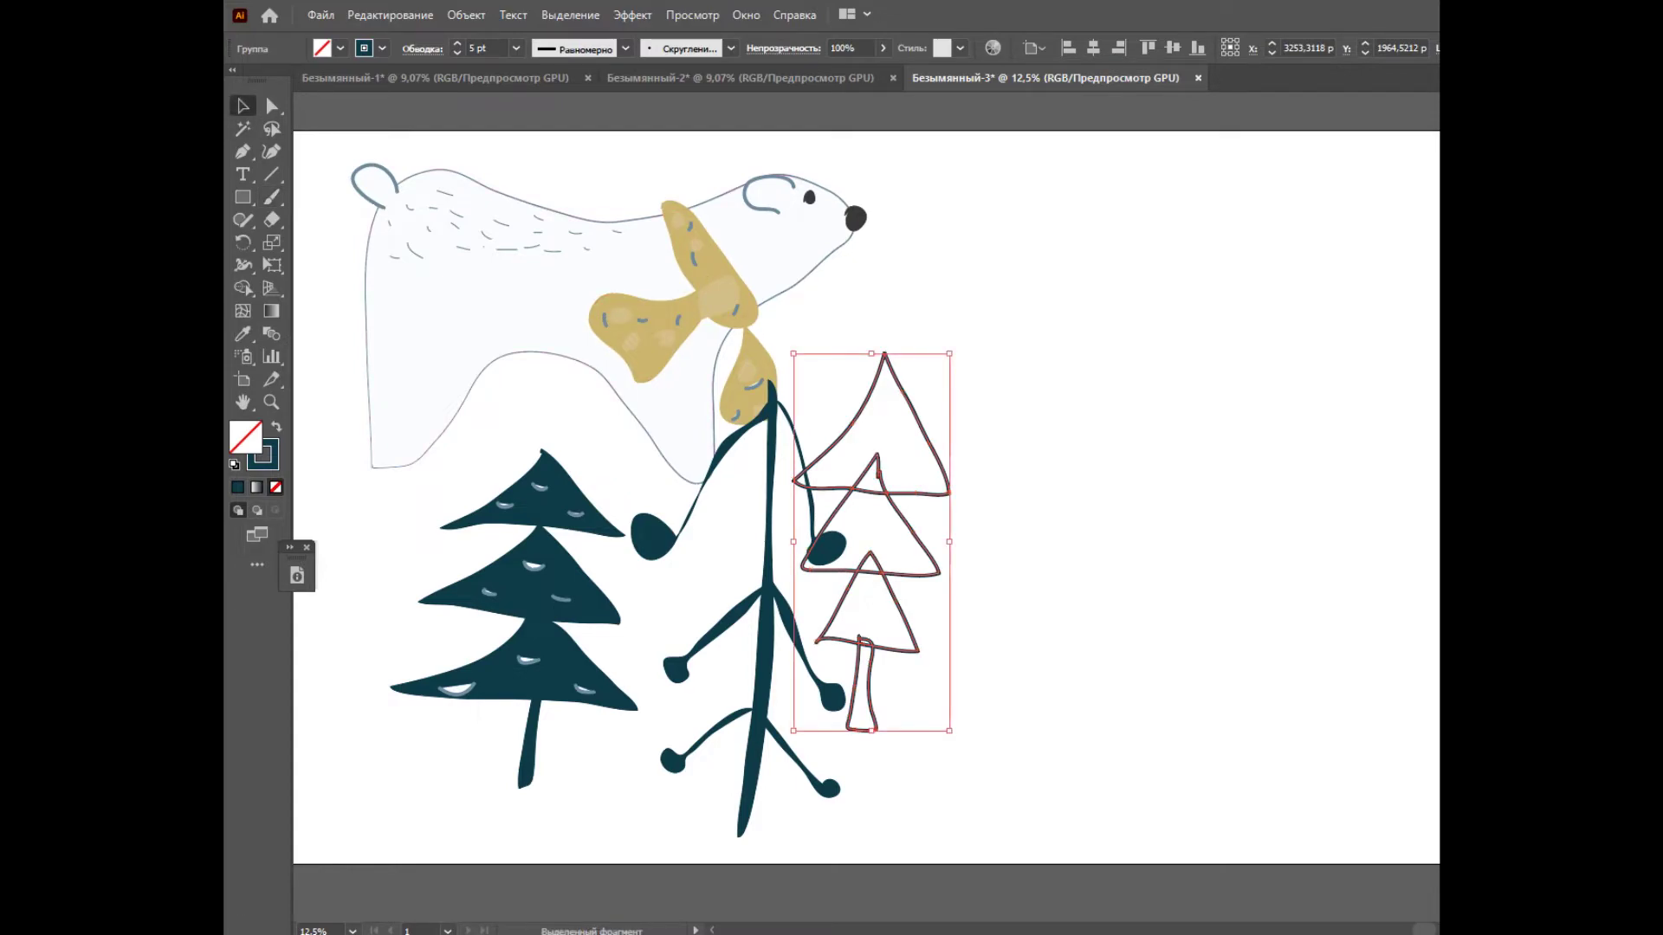
left_click(271, 197)
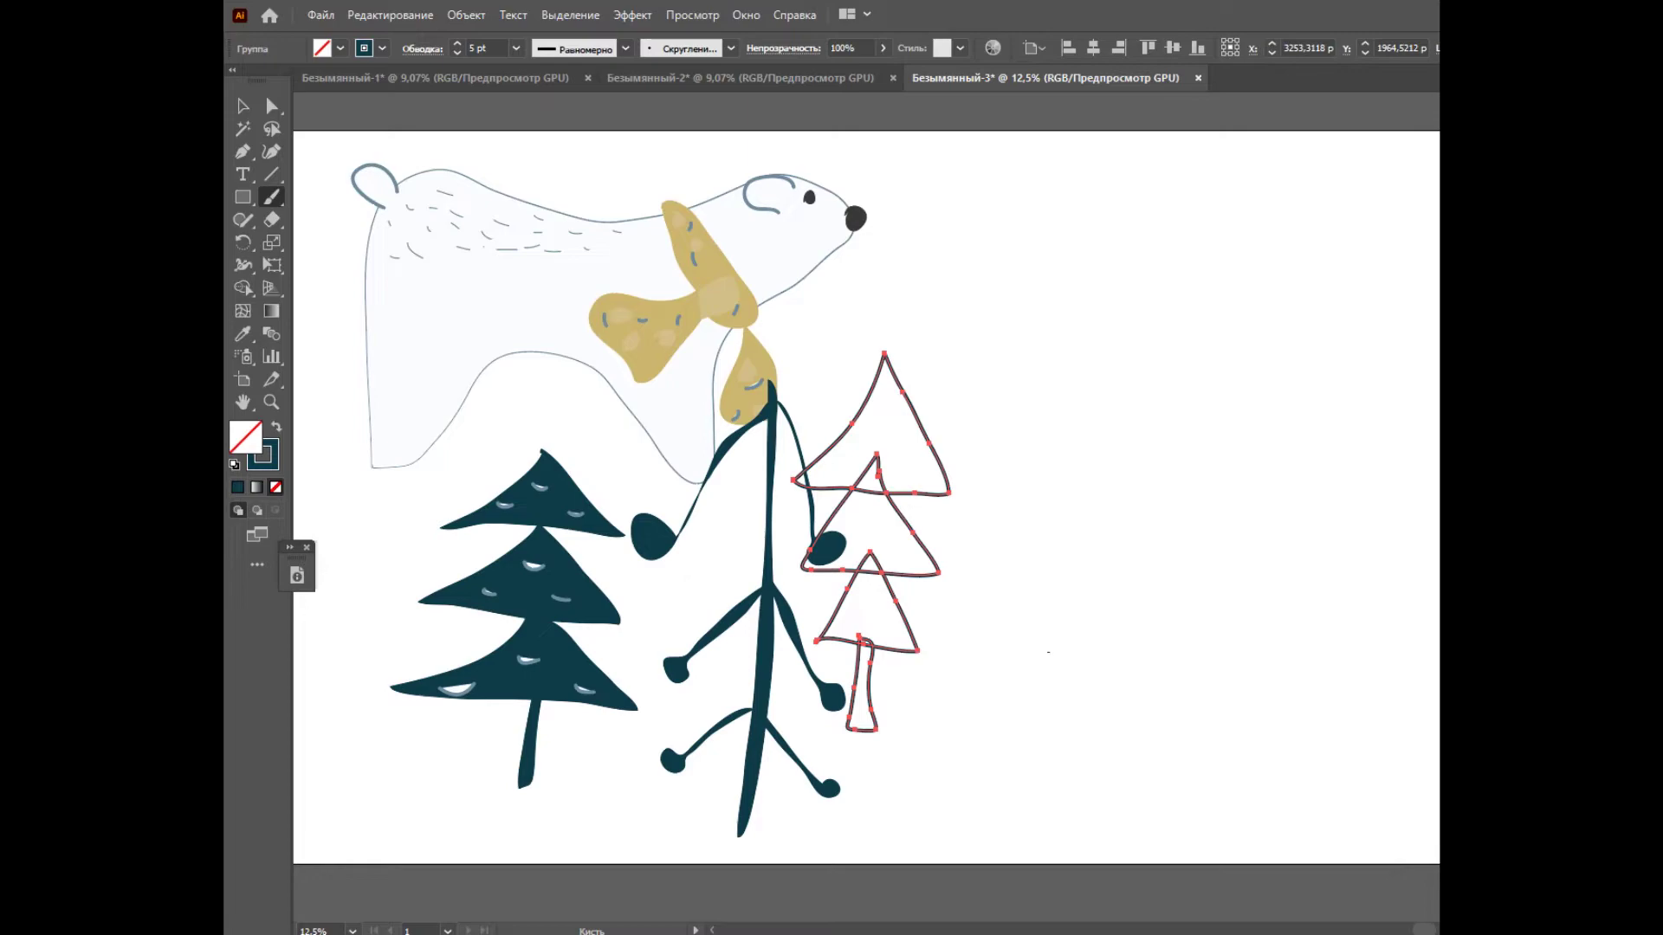
Step: Paint about ten small snow-patch ovals at the lower right and select them all
mouse_move(1048, 653)
left_mouse_down()
mouse_move(1155, 669)
mouse_move(1117, 661)
left_mouse_up()
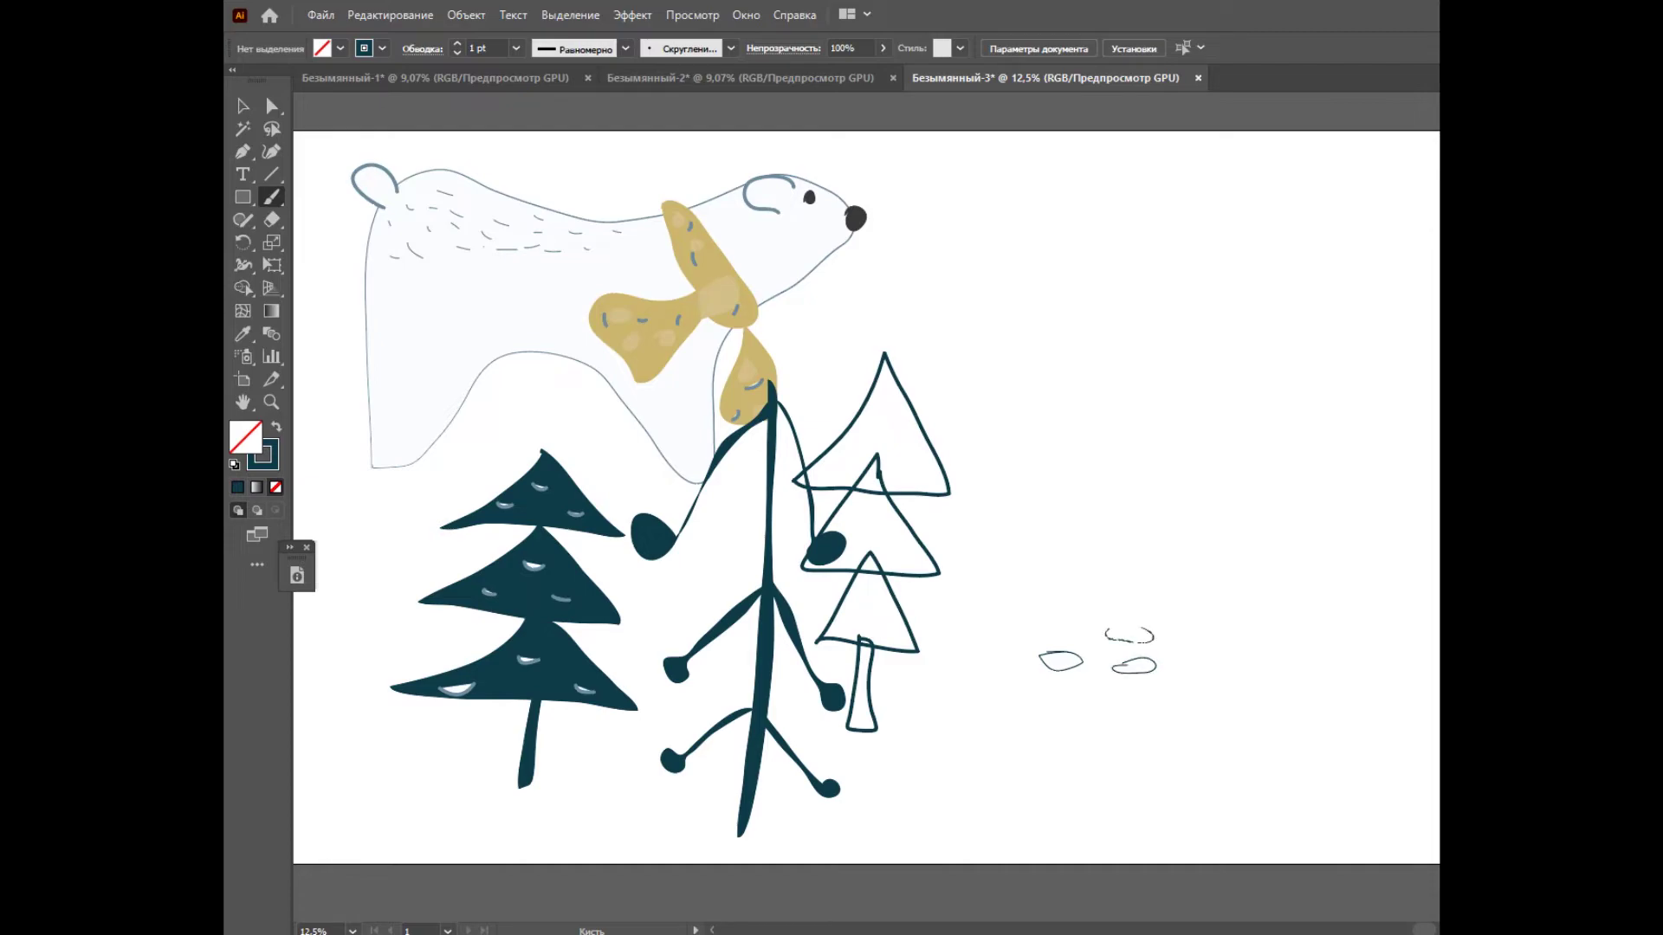
left_click_drag(1111, 631, 1107, 628)
mouse_move(1004, 690)
left_mouse_down()
mouse_move(1114, 697)
mouse_move(1060, 687)
left_mouse_up()
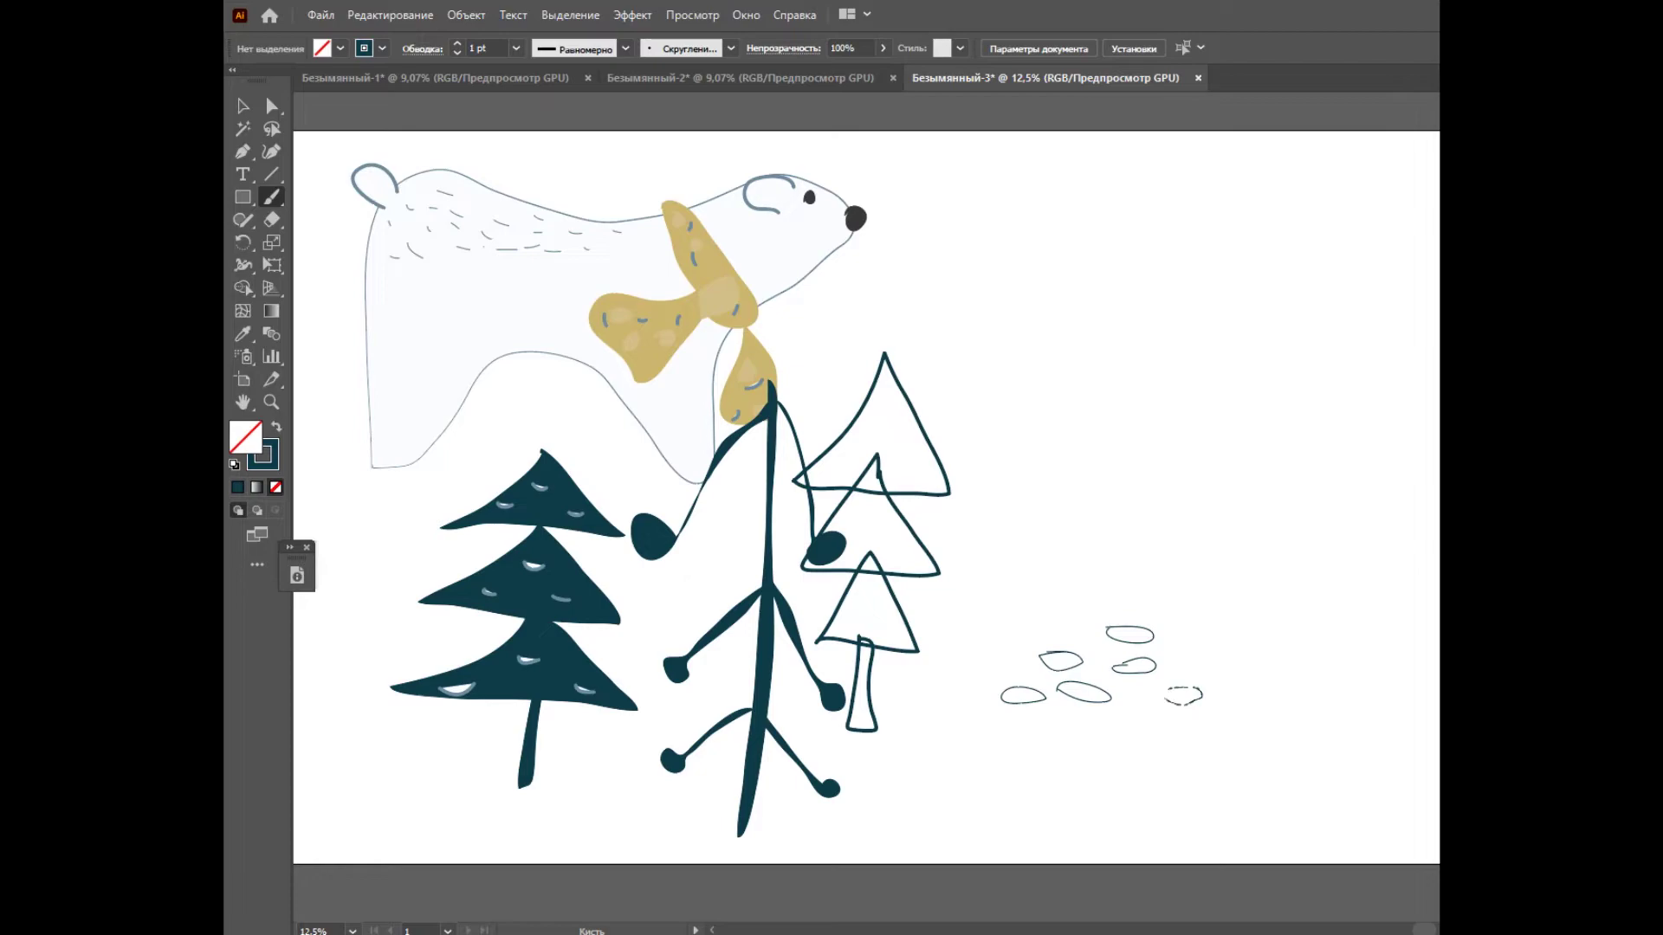
mouse_move(1165, 704)
left_mouse_down()
mouse_move(1150, 692)
mouse_move(1221, 663)
mouse_move(1200, 648)
left_mouse_up()
mouse_move(1033, 623)
left_mouse_down()
mouse_move(1082, 628)
mouse_move(1031, 625)
left_mouse_up()
key("v")
mouse_move(1016, 567)
left_mouse_down()
mouse_move(1018, 615)
mouse_move(1311, 711)
left_mouse_up()
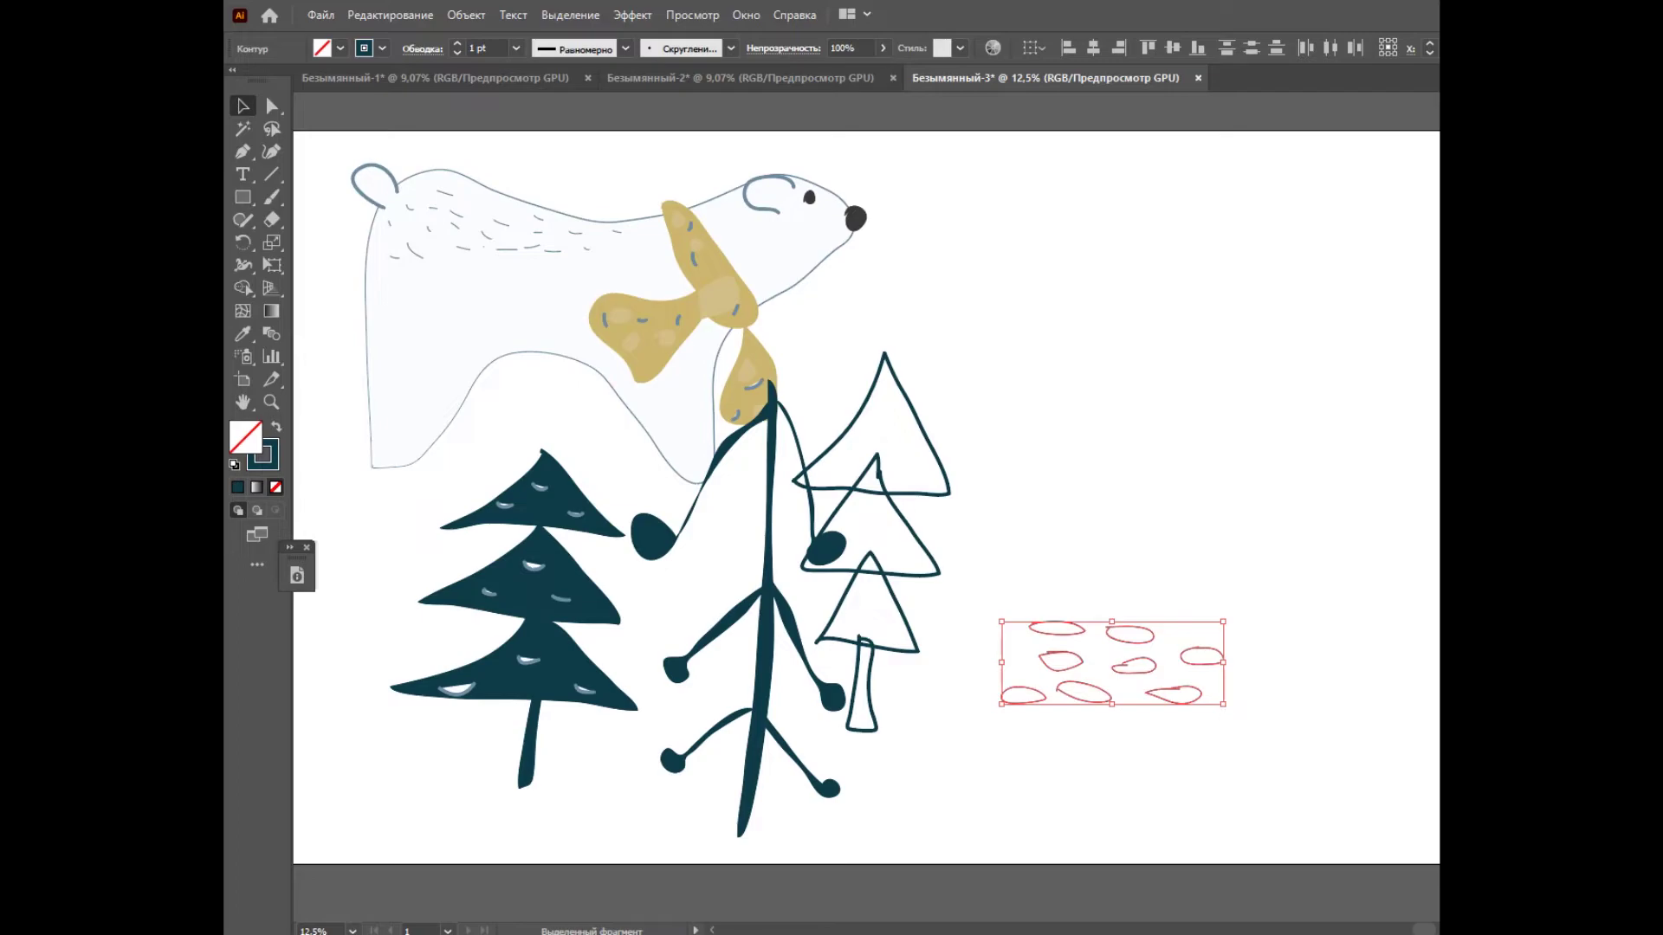
Step: Style the ovals like the bear body: basic brush, tapered width profile, 8 pt stroke
left_click(243, 334)
left_click(433, 327)
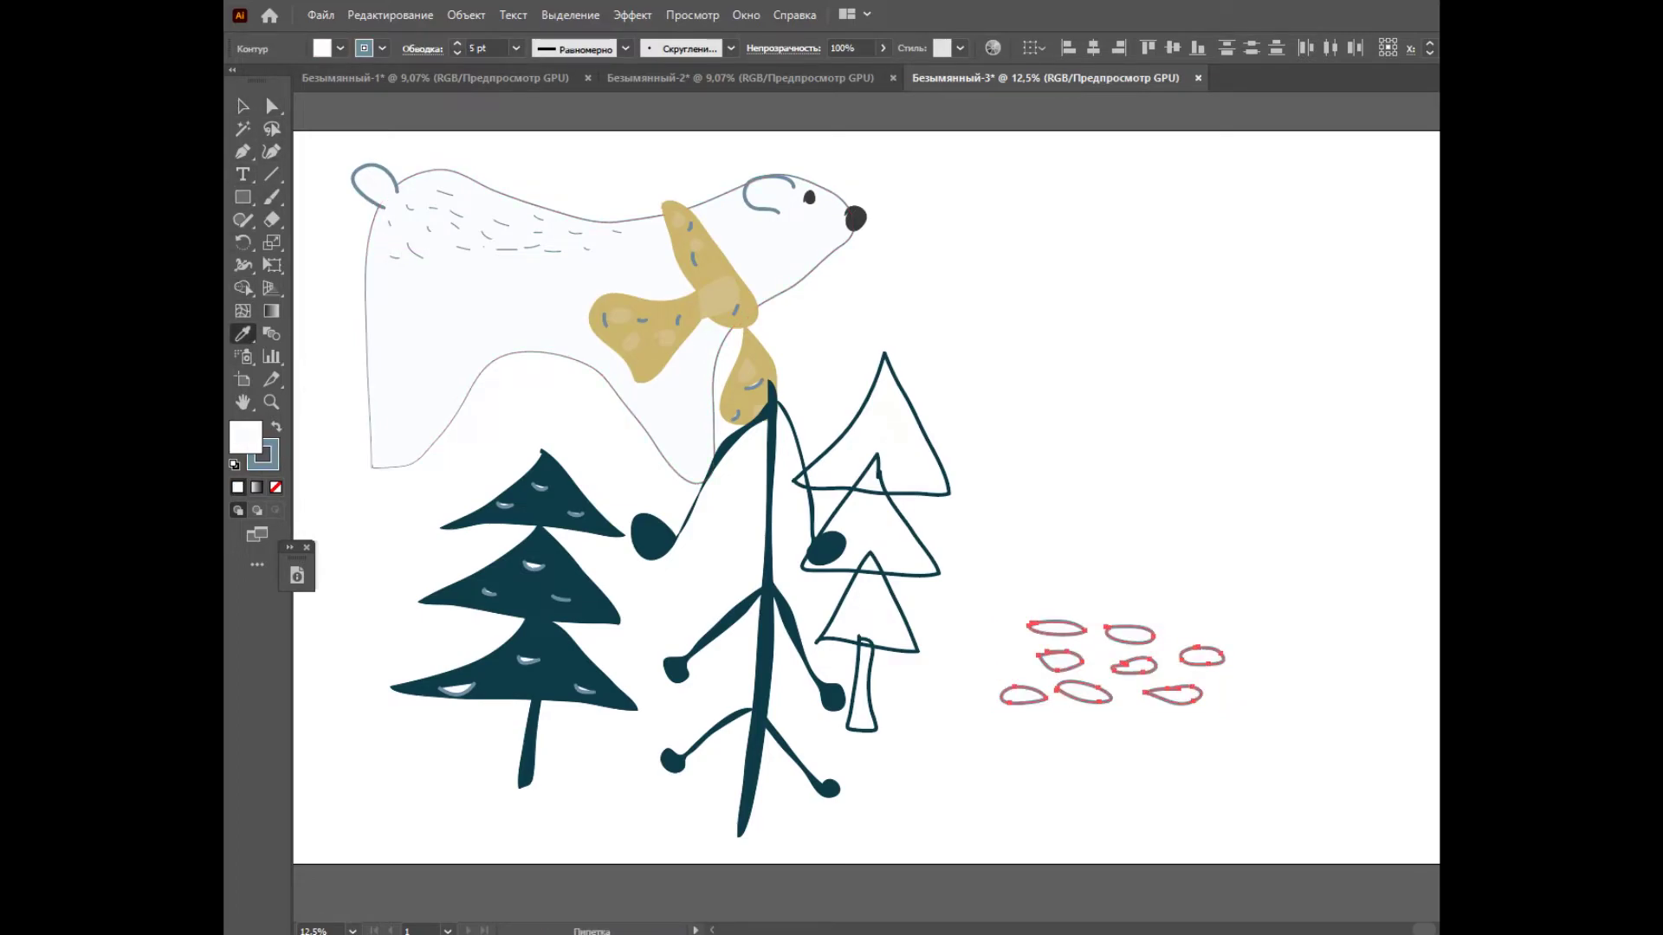
left_click(457, 53)
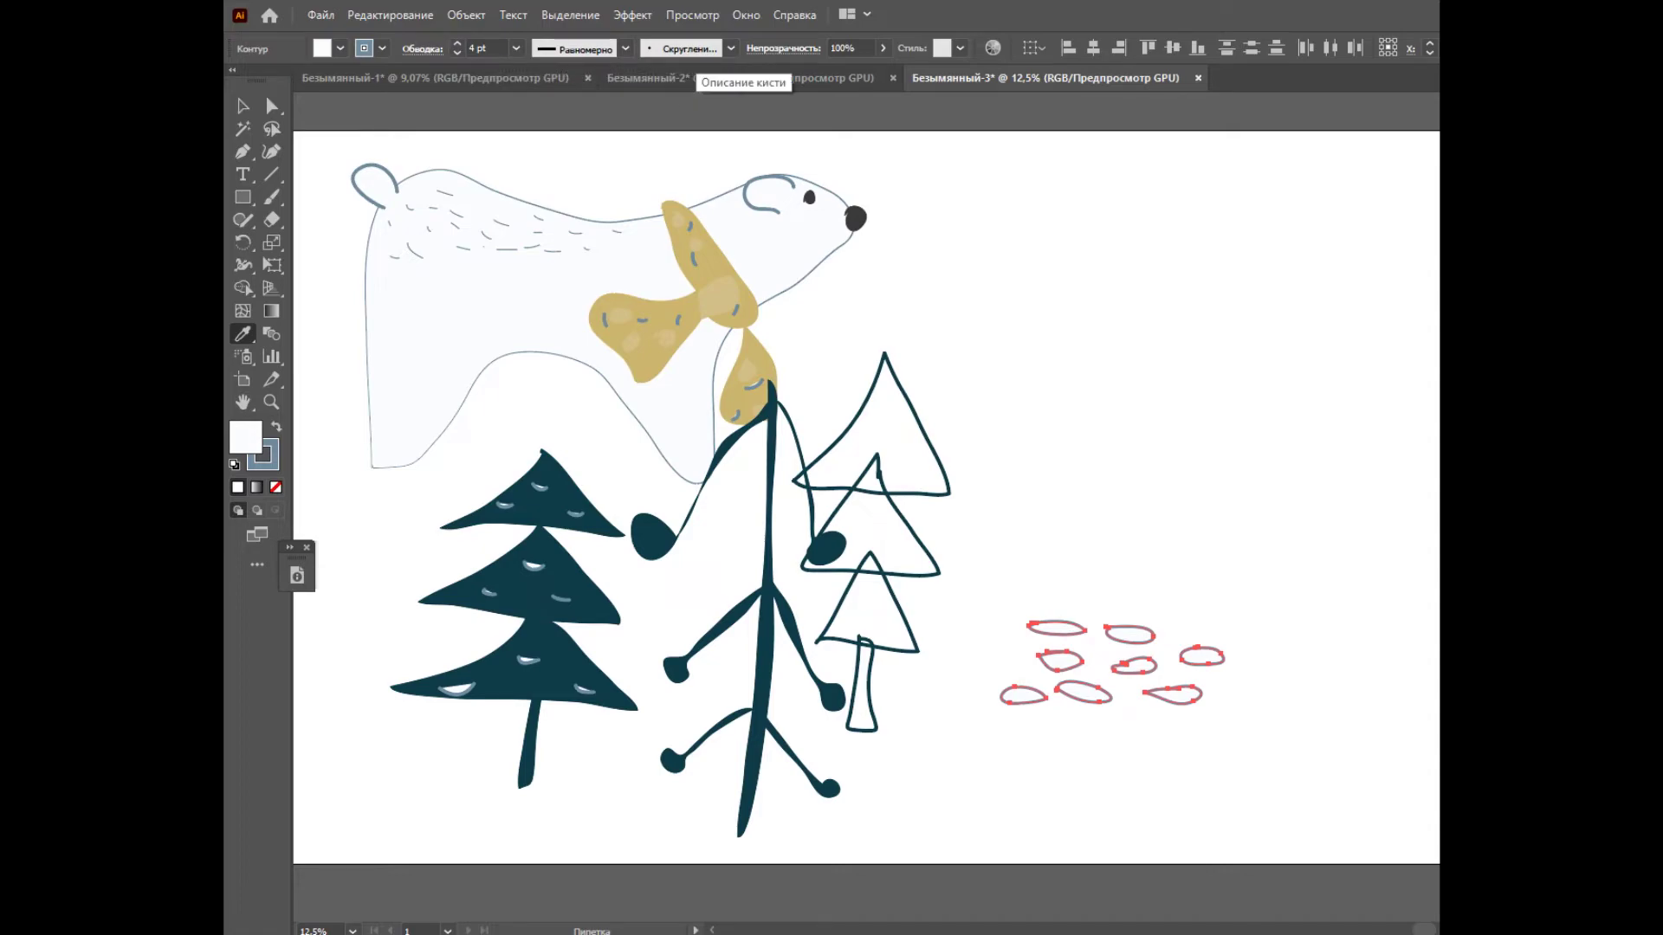
left_click(731, 49)
left_click(606, 120)
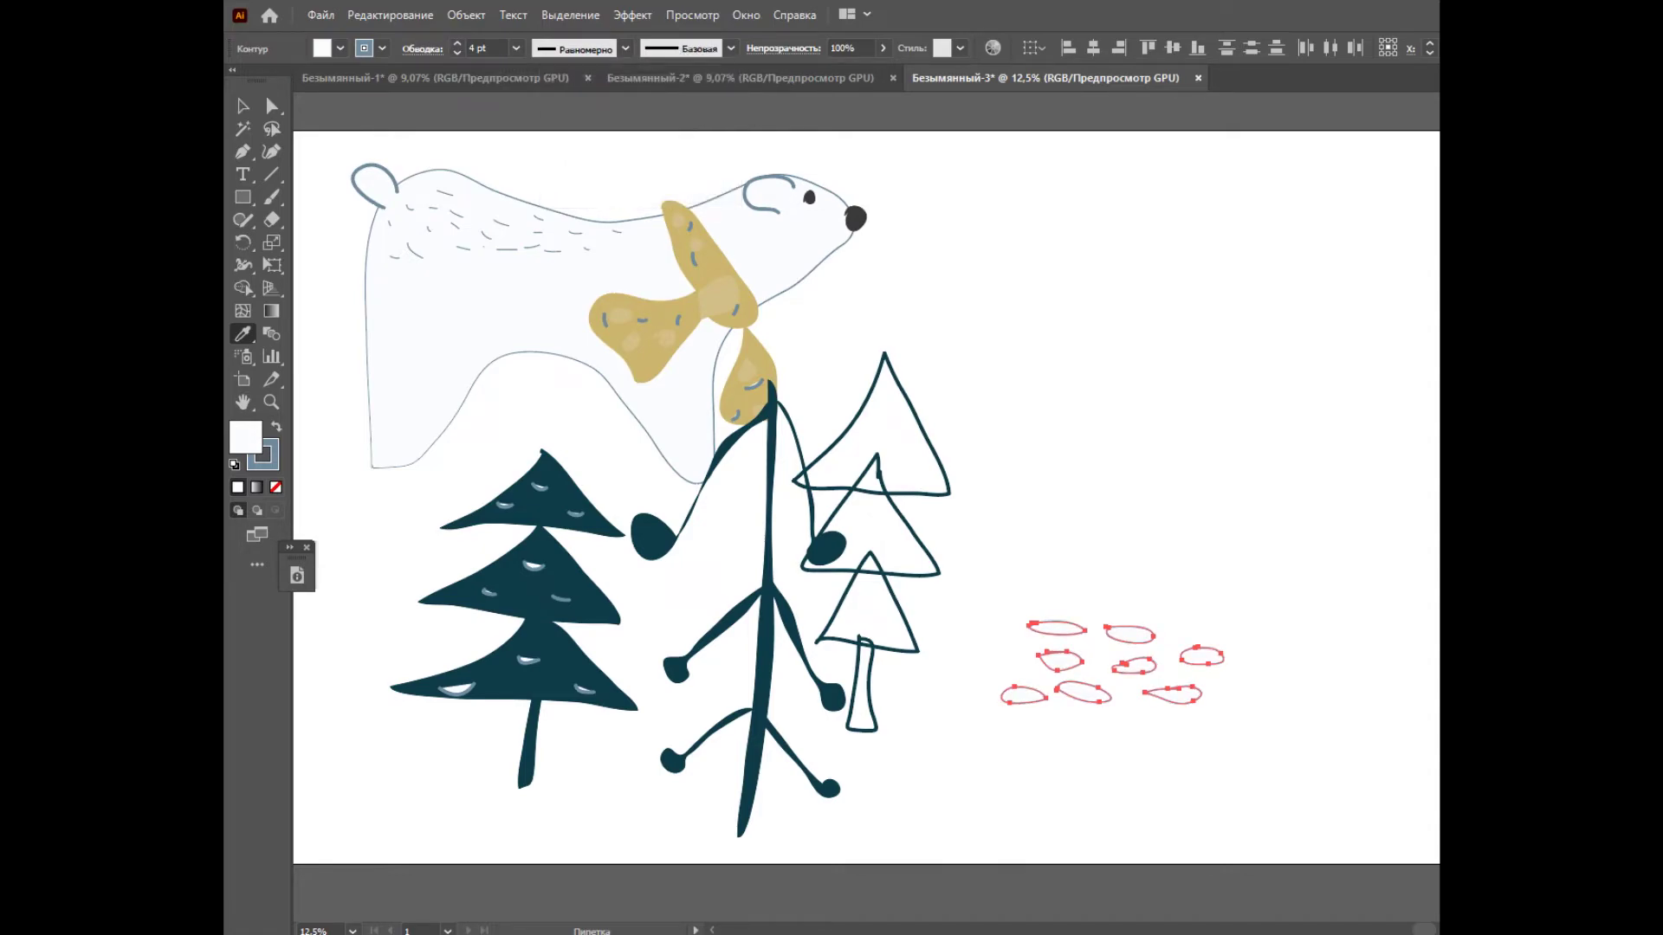
left_click(606, 48)
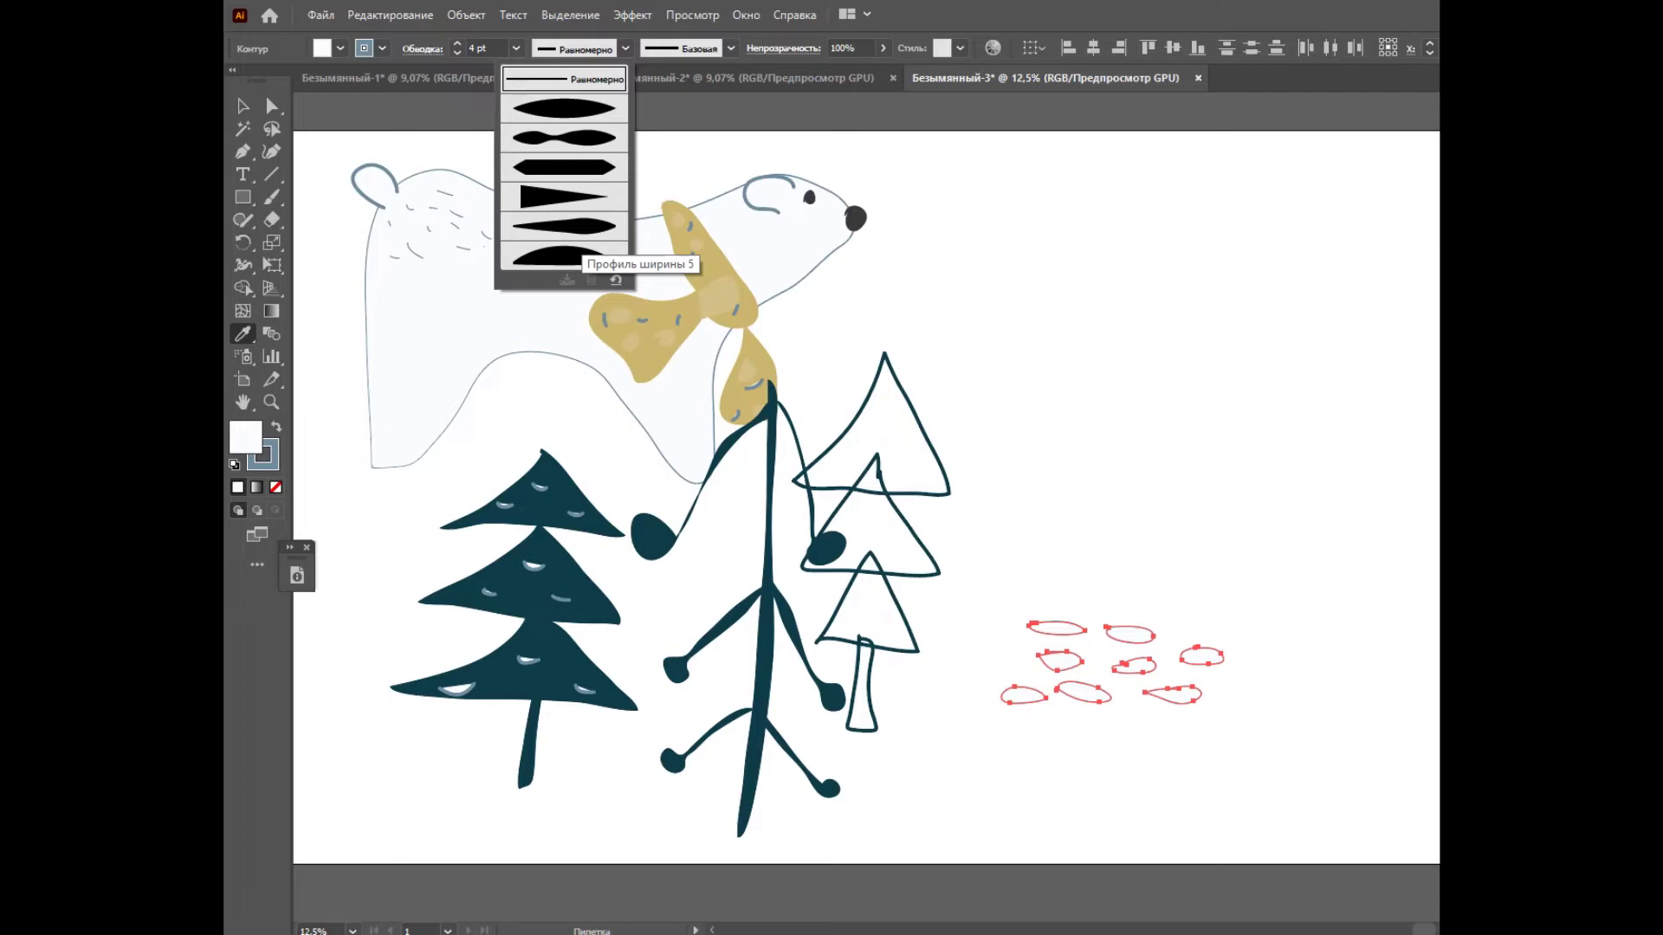
left_click(572, 229)
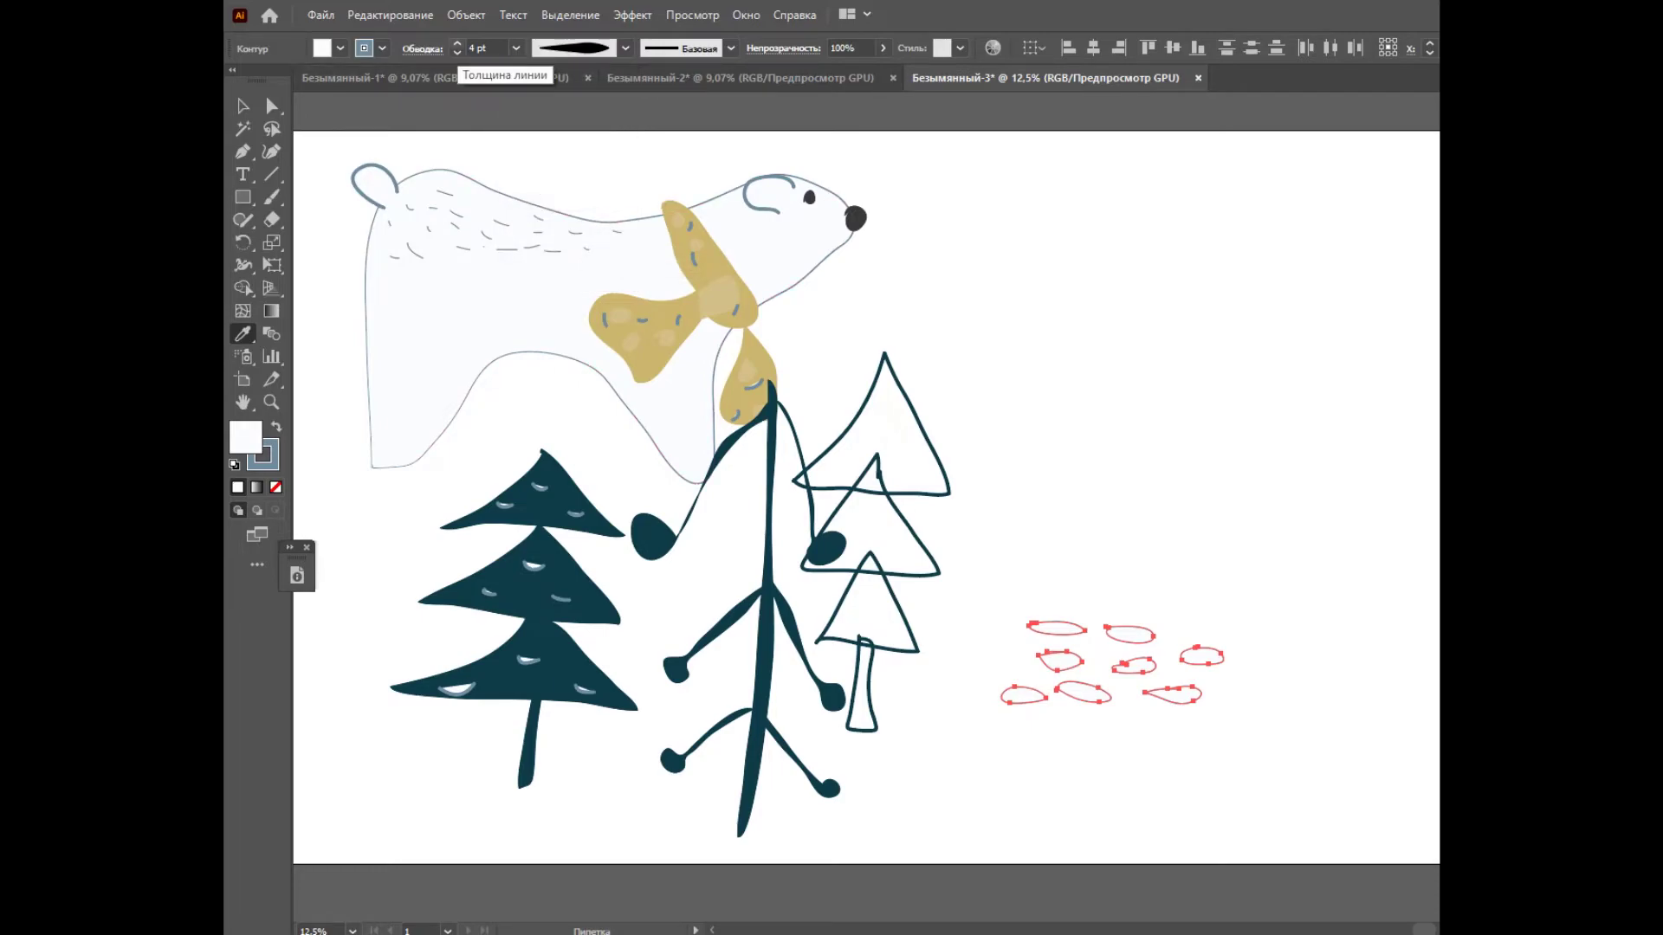
left_click(456, 43)
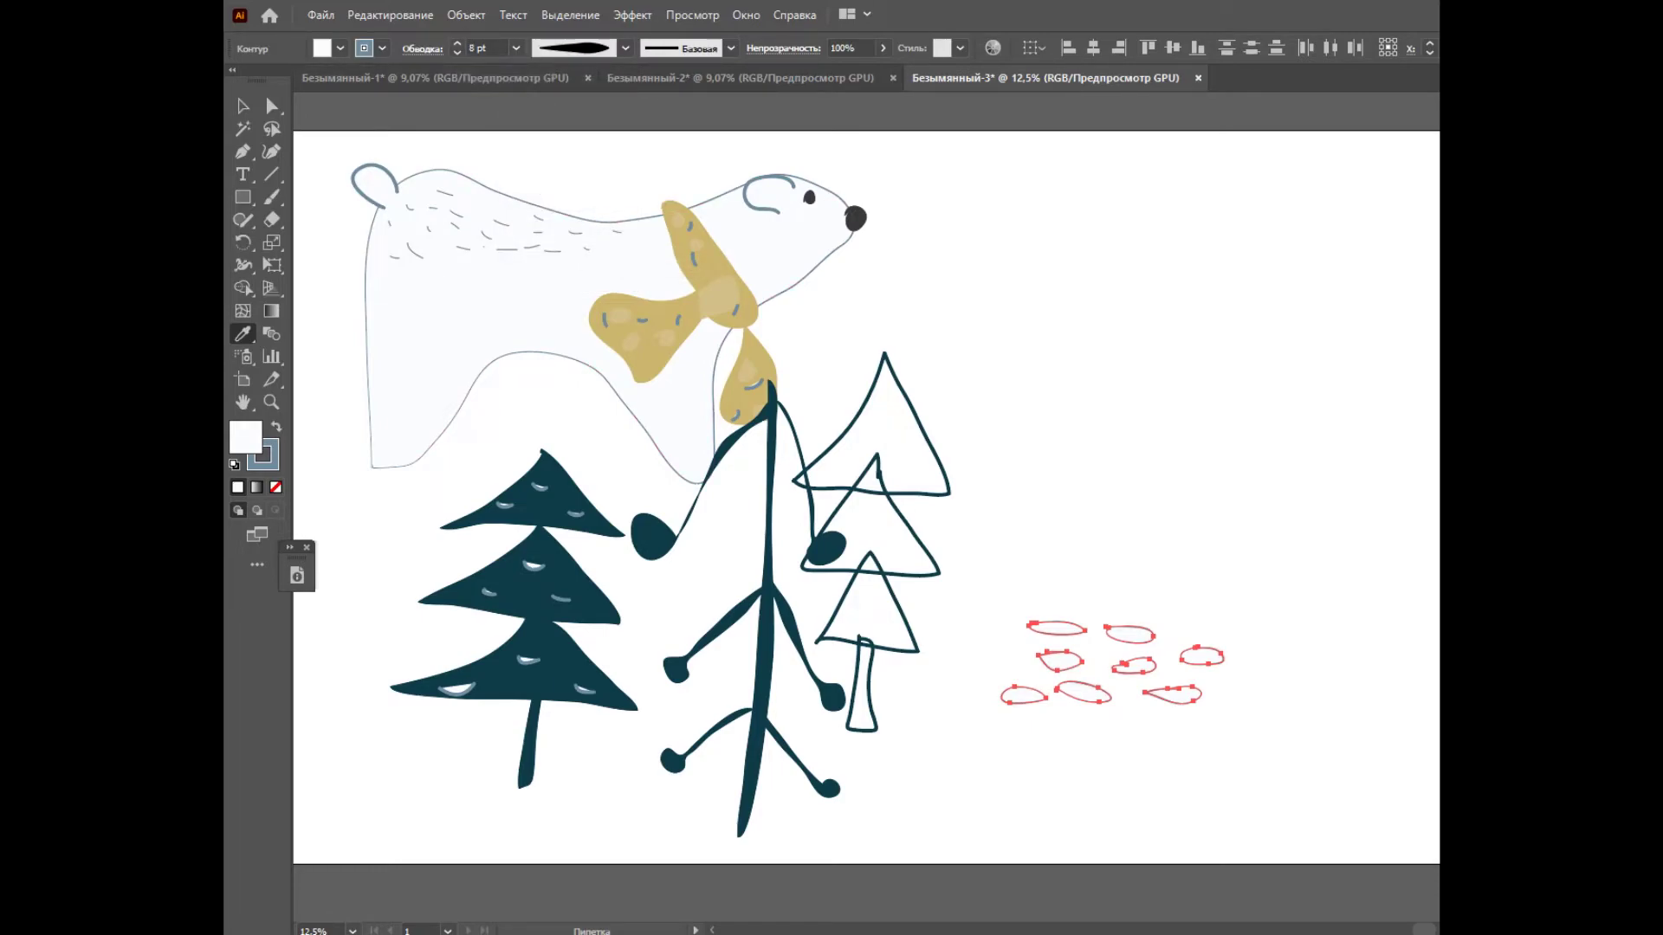
Step: Group the ovals and move the group below the outline tree
left_click(243, 105)
right_click(1053, 445)
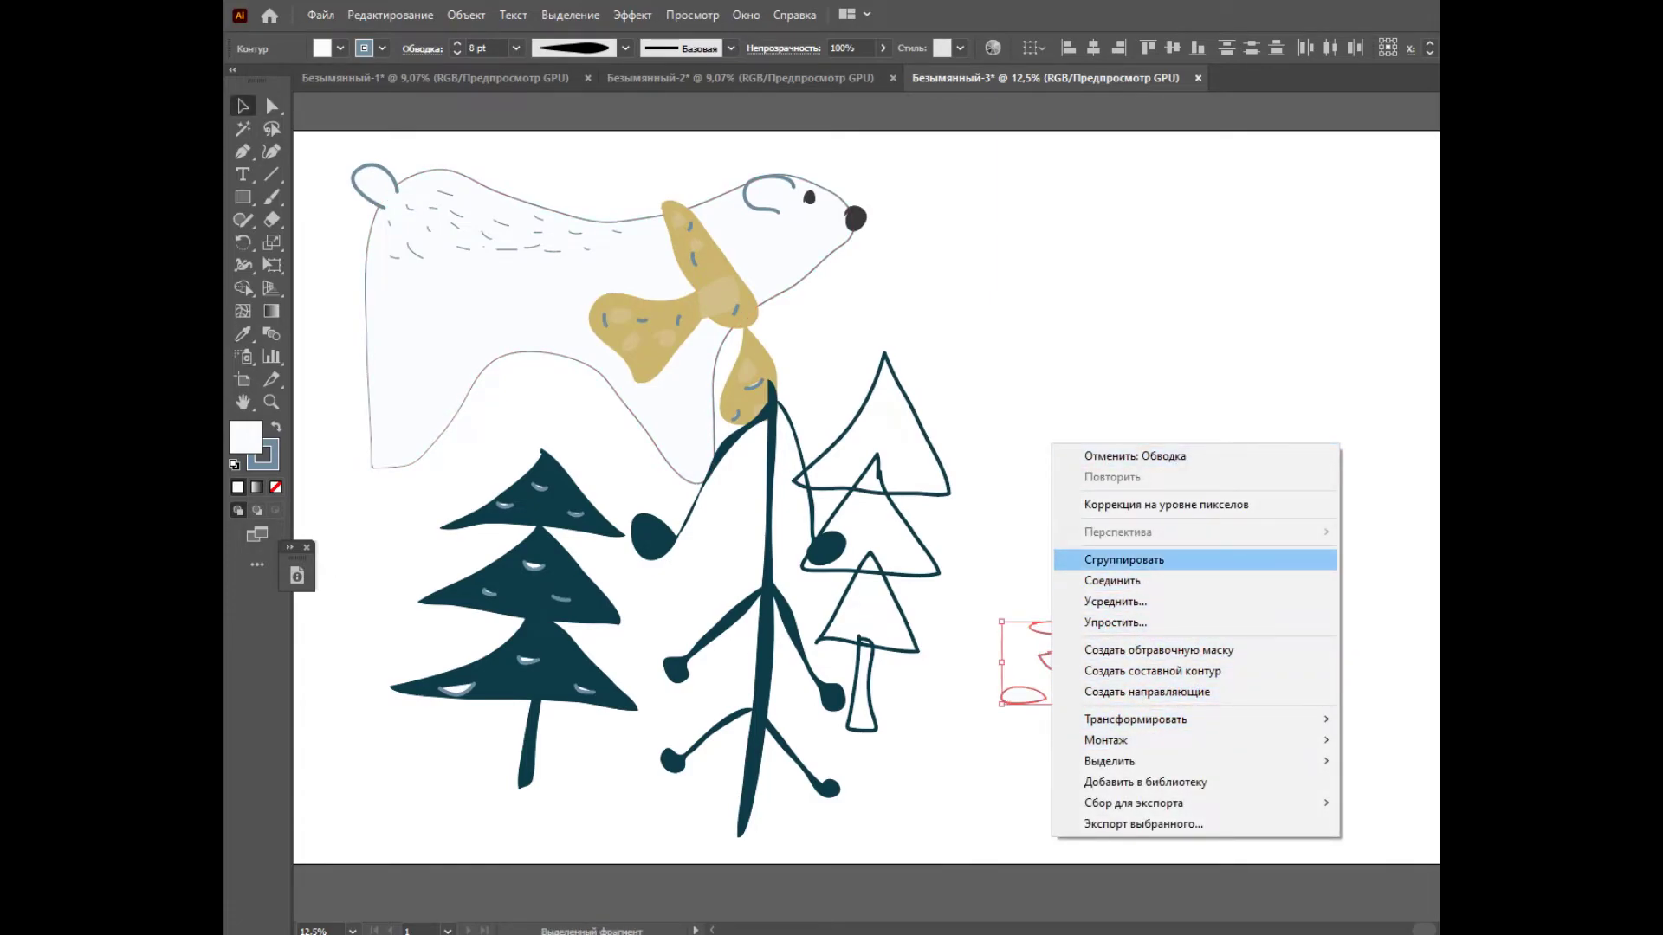
left_click(1195, 560)
left_click_drag(1224, 662, 931, 819)
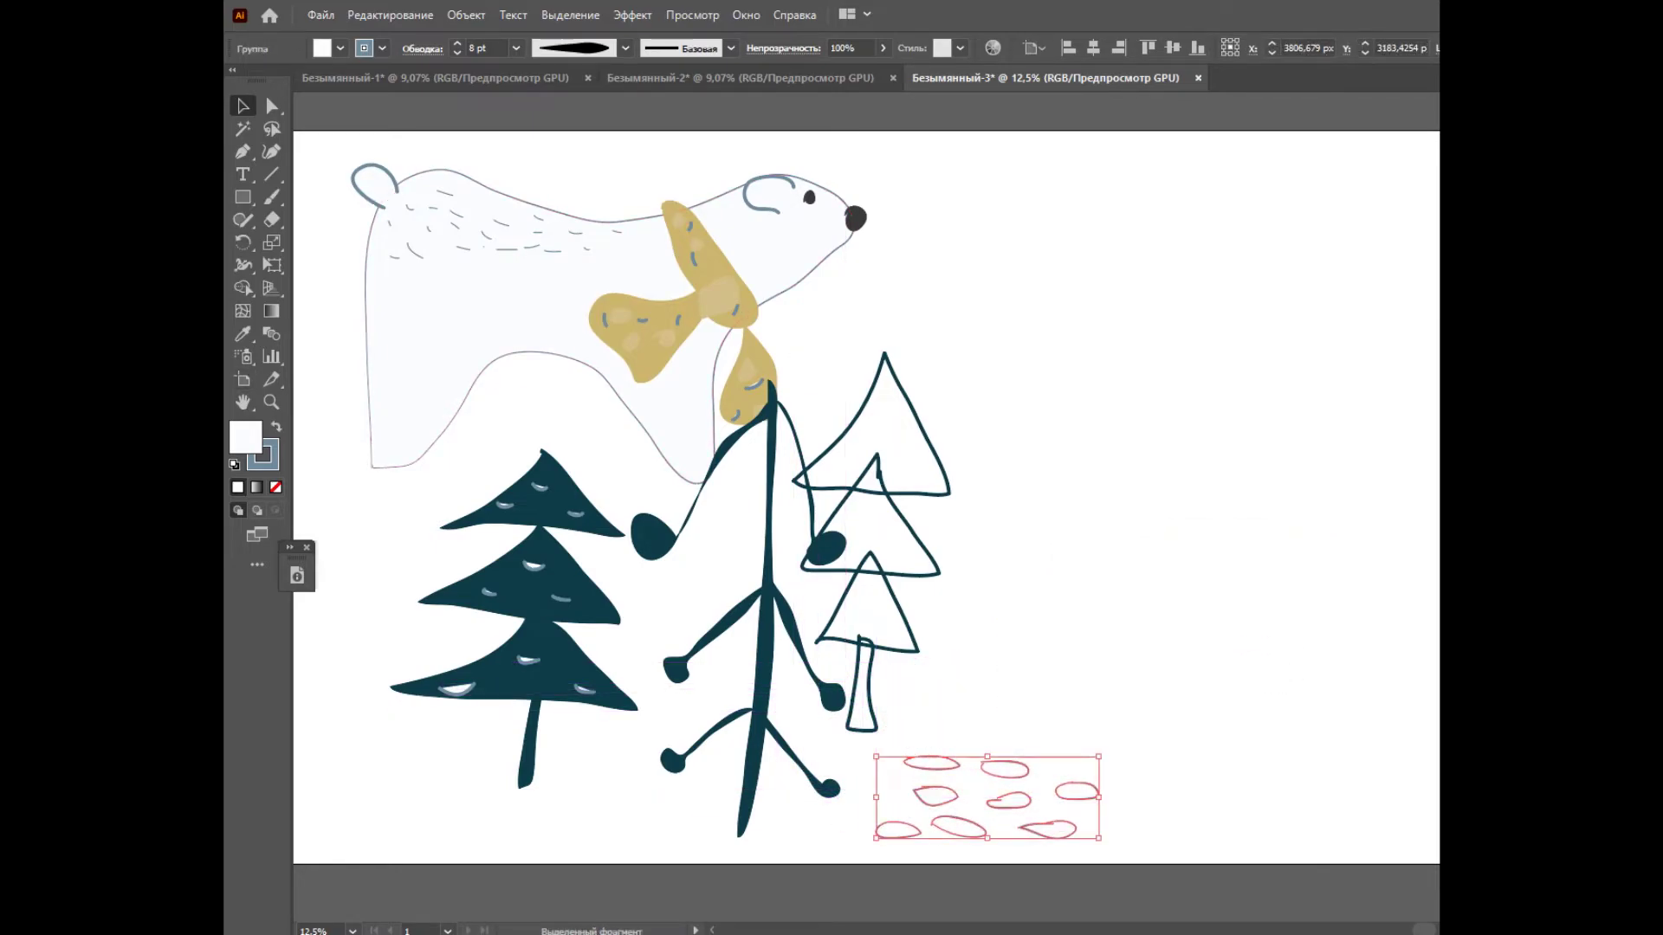
Step: Undo the nose colour on the ovals, keeping them white with blue-grey outlines
left_click(243, 333)
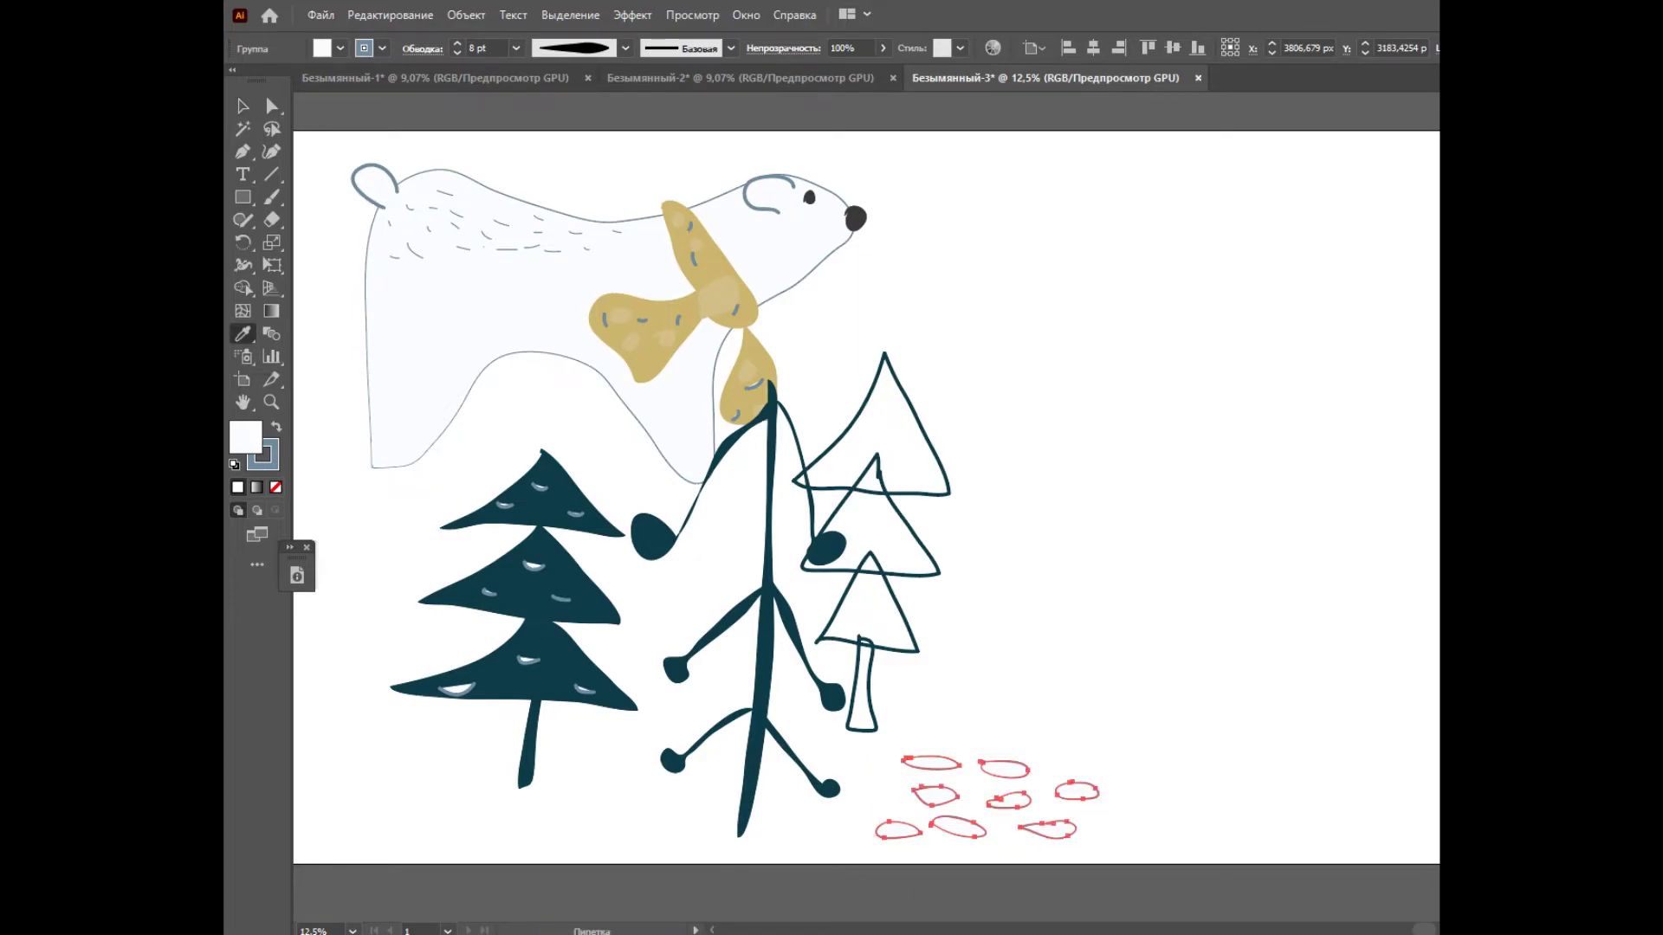
left_click(856, 219)
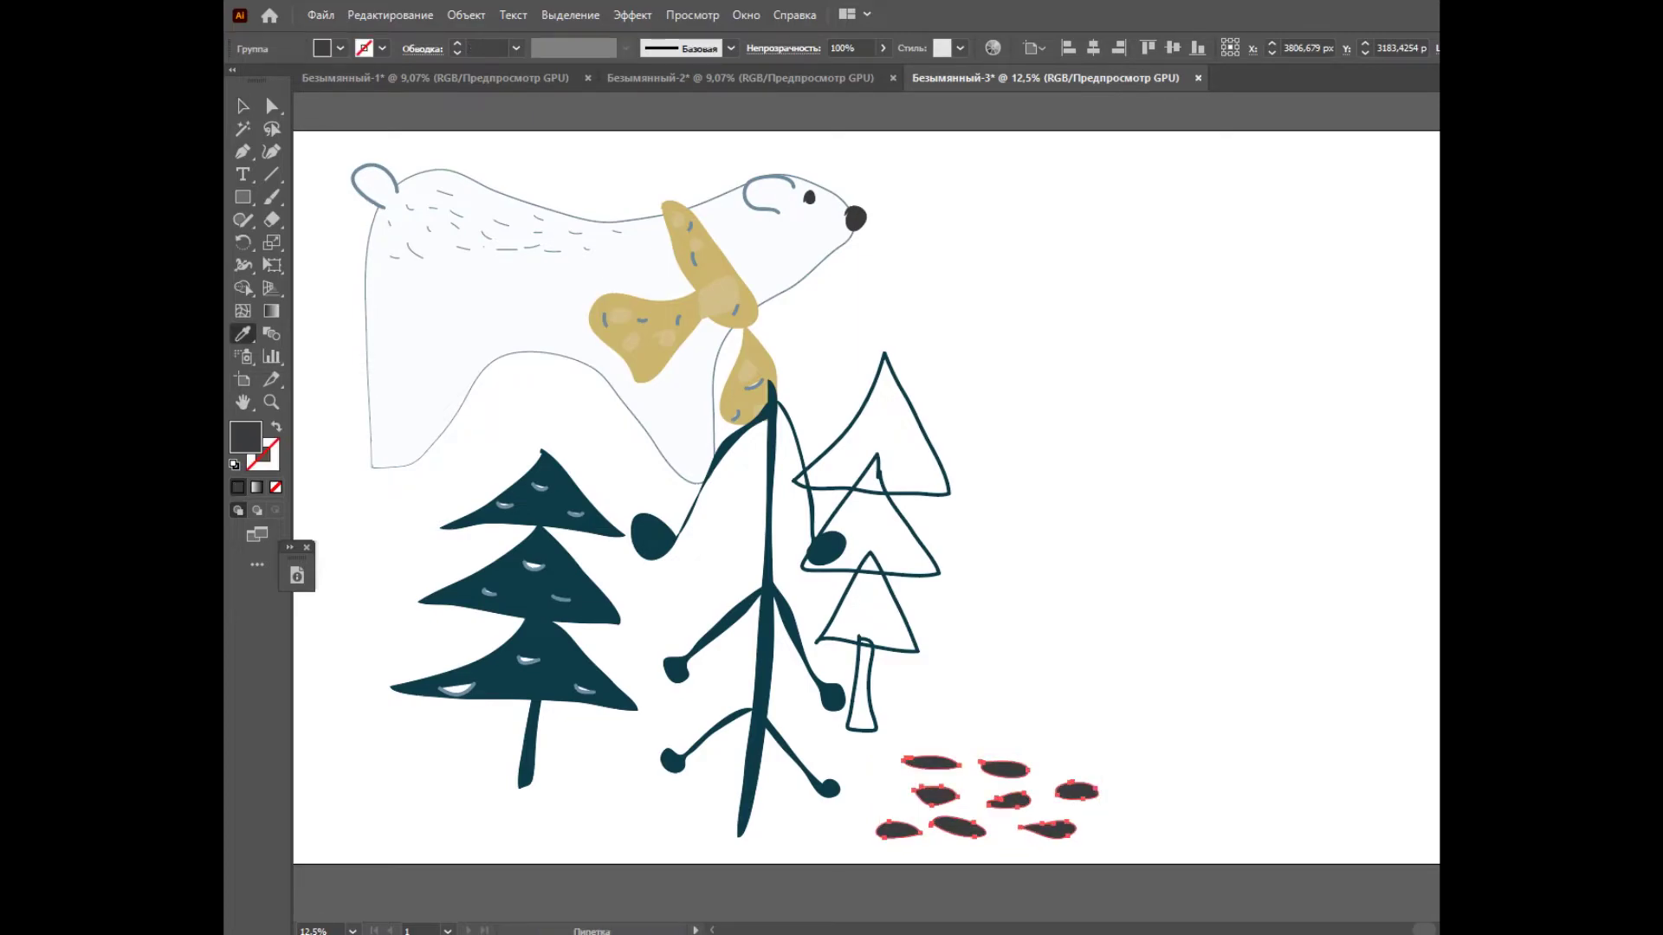
key("ctrl+z")
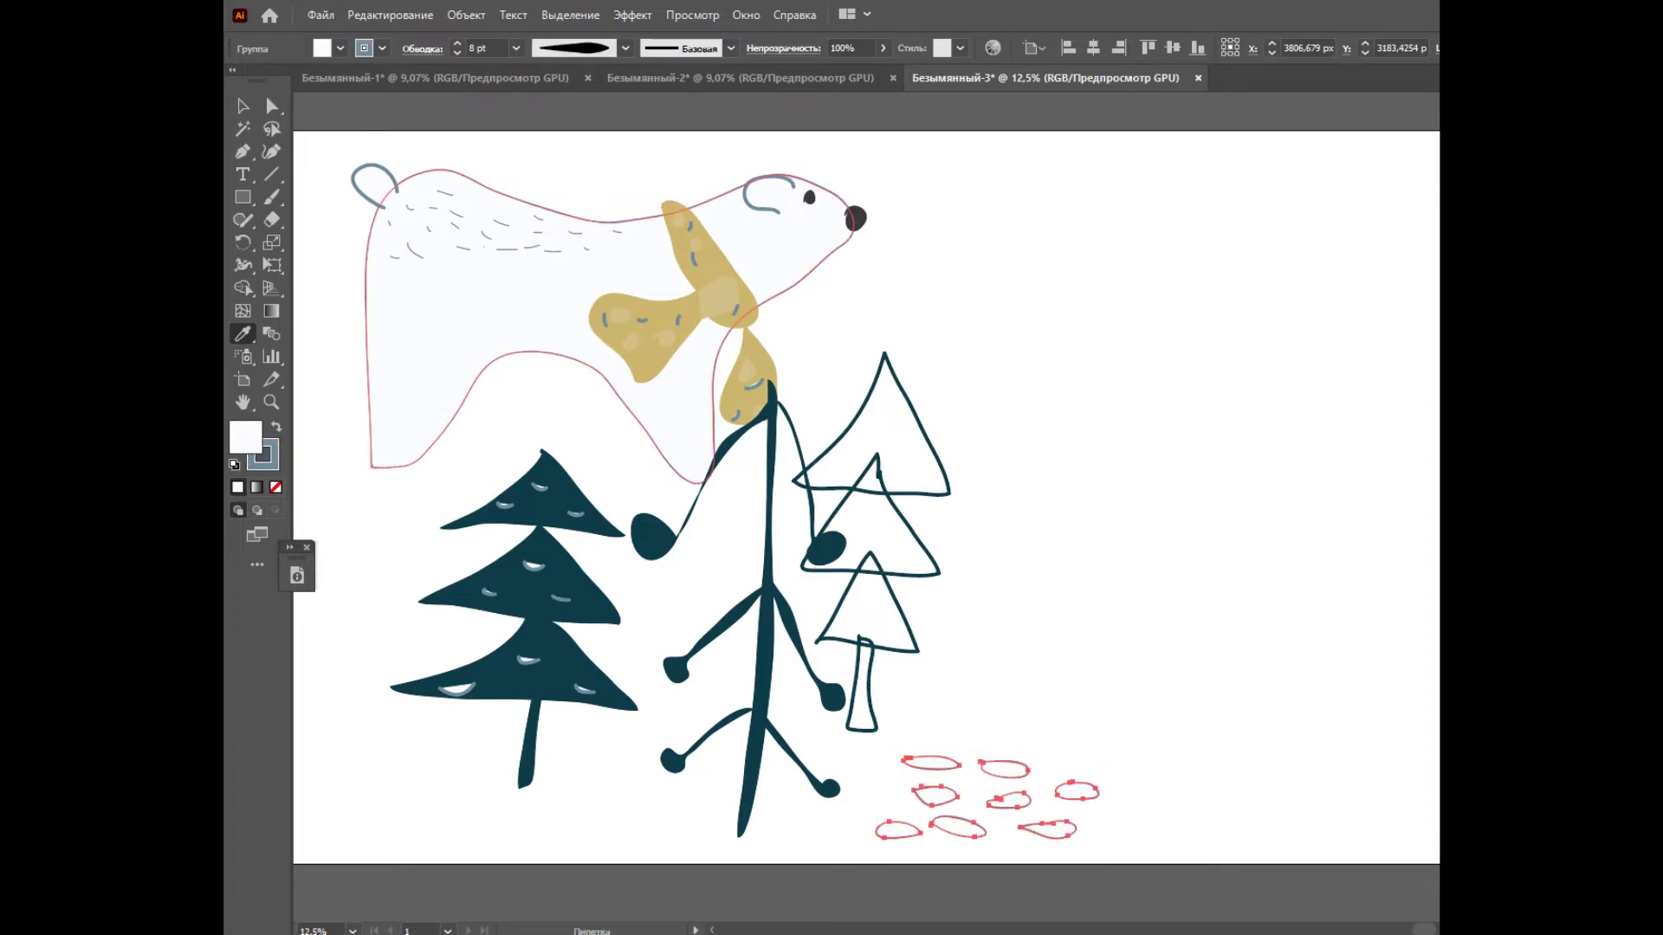
left_click(243, 105)
left_click(1039, 303)
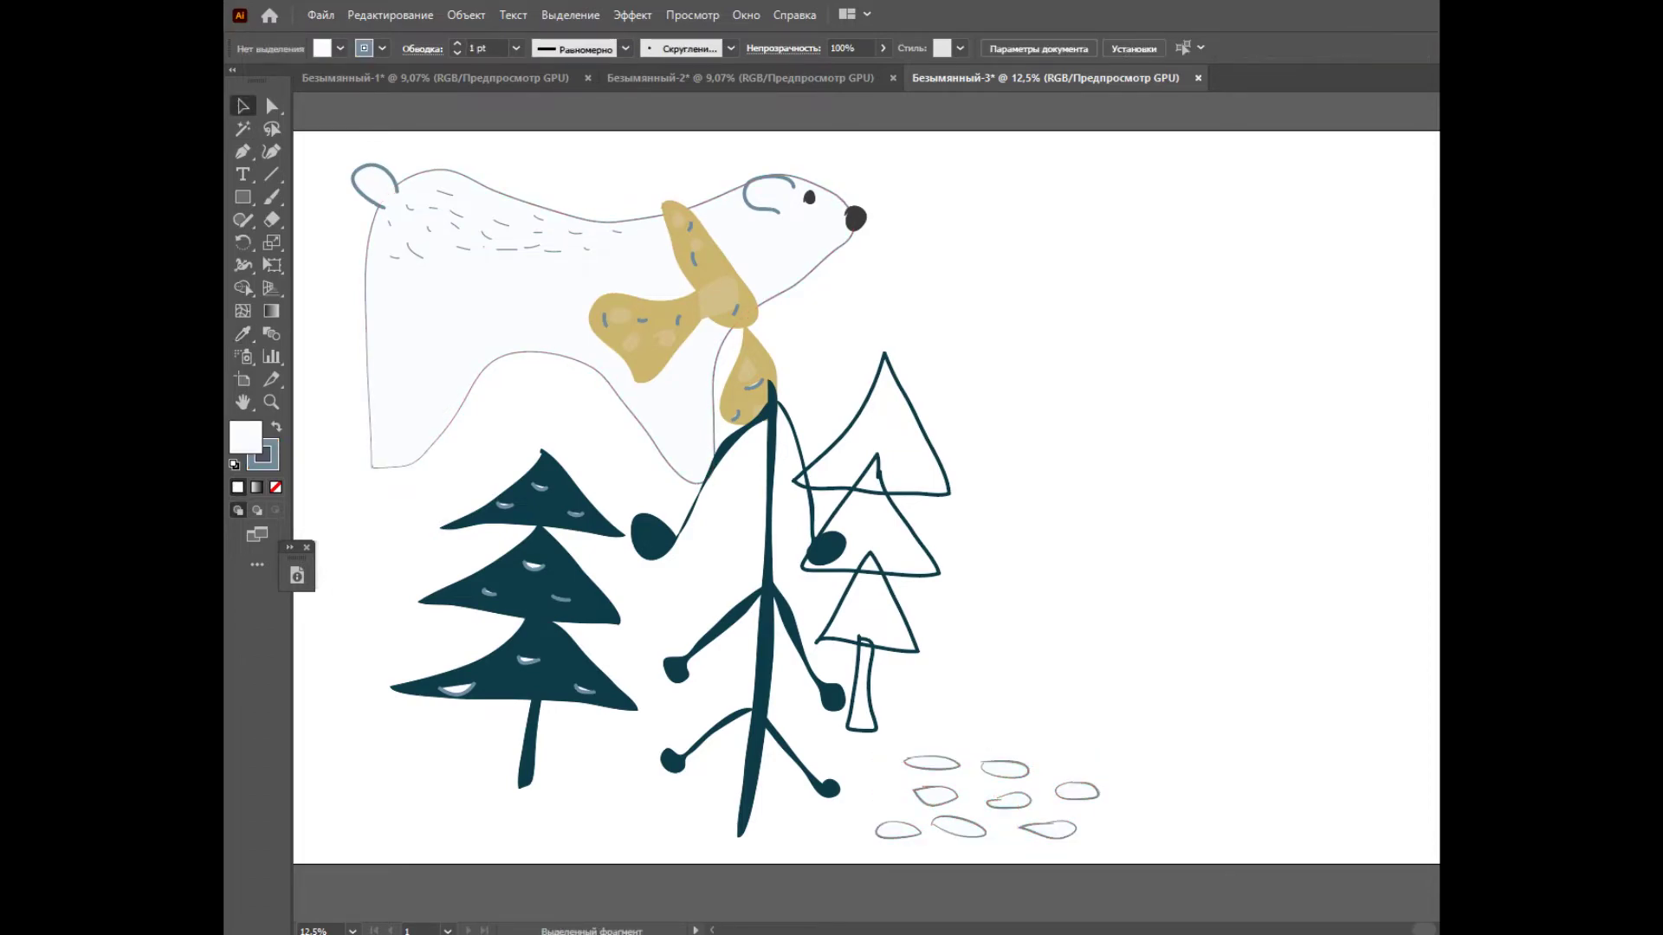
Step: Paint an arch in the bear's dark nose colour and copy it to the right
left_click(244, 334)
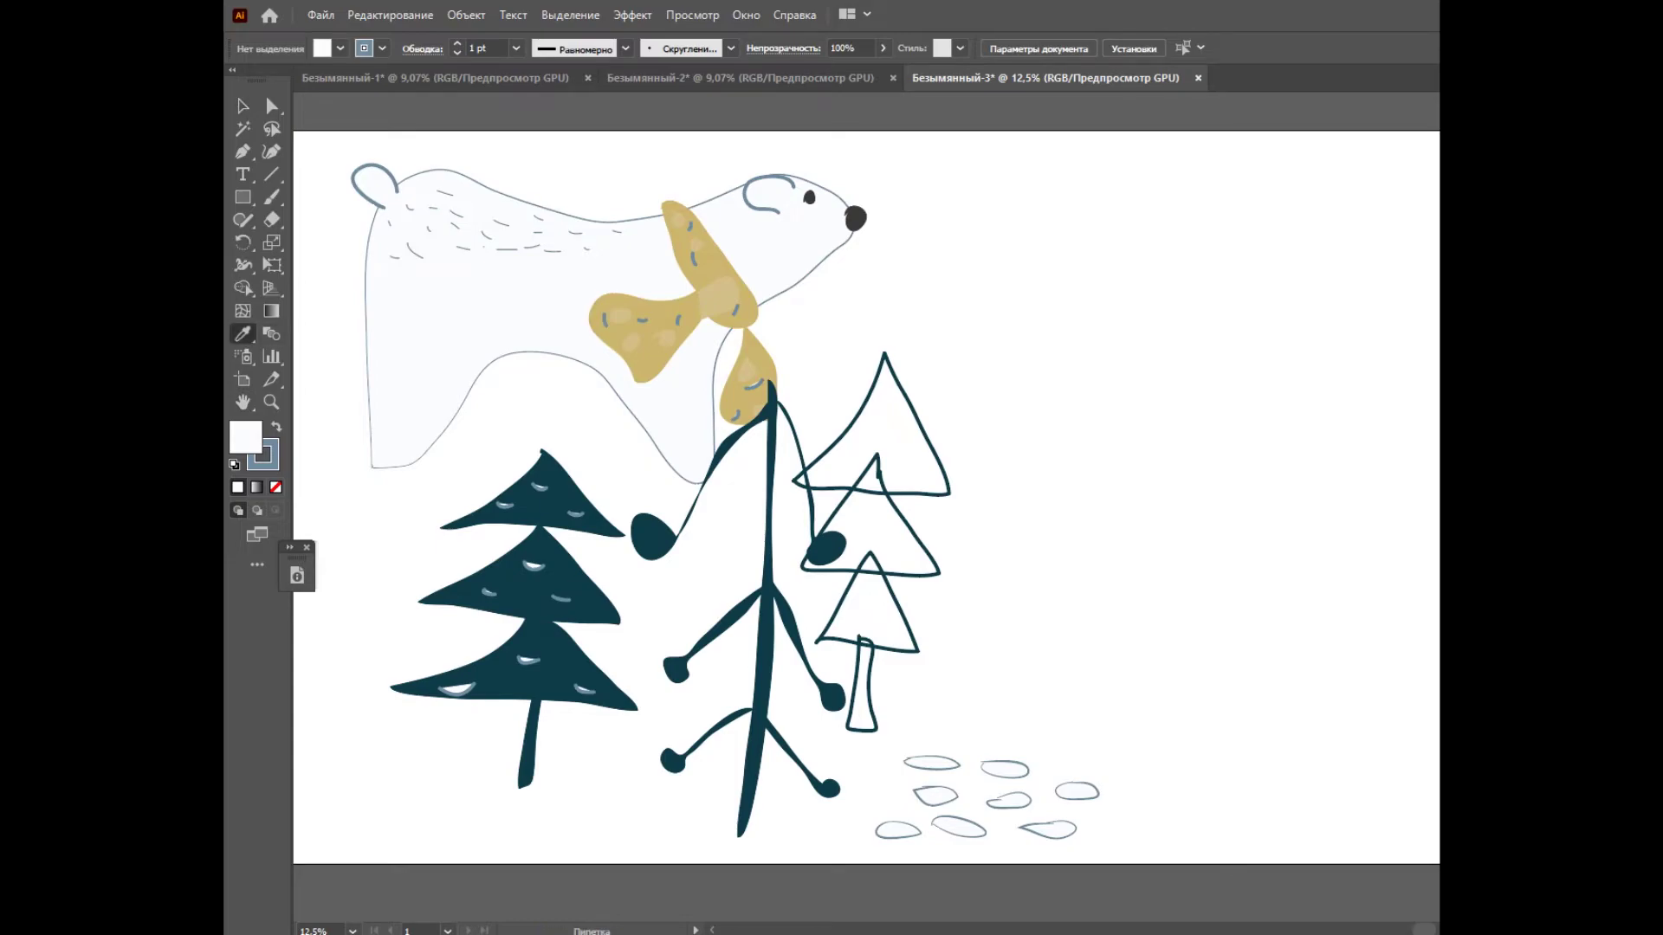
left_click(856, 218)
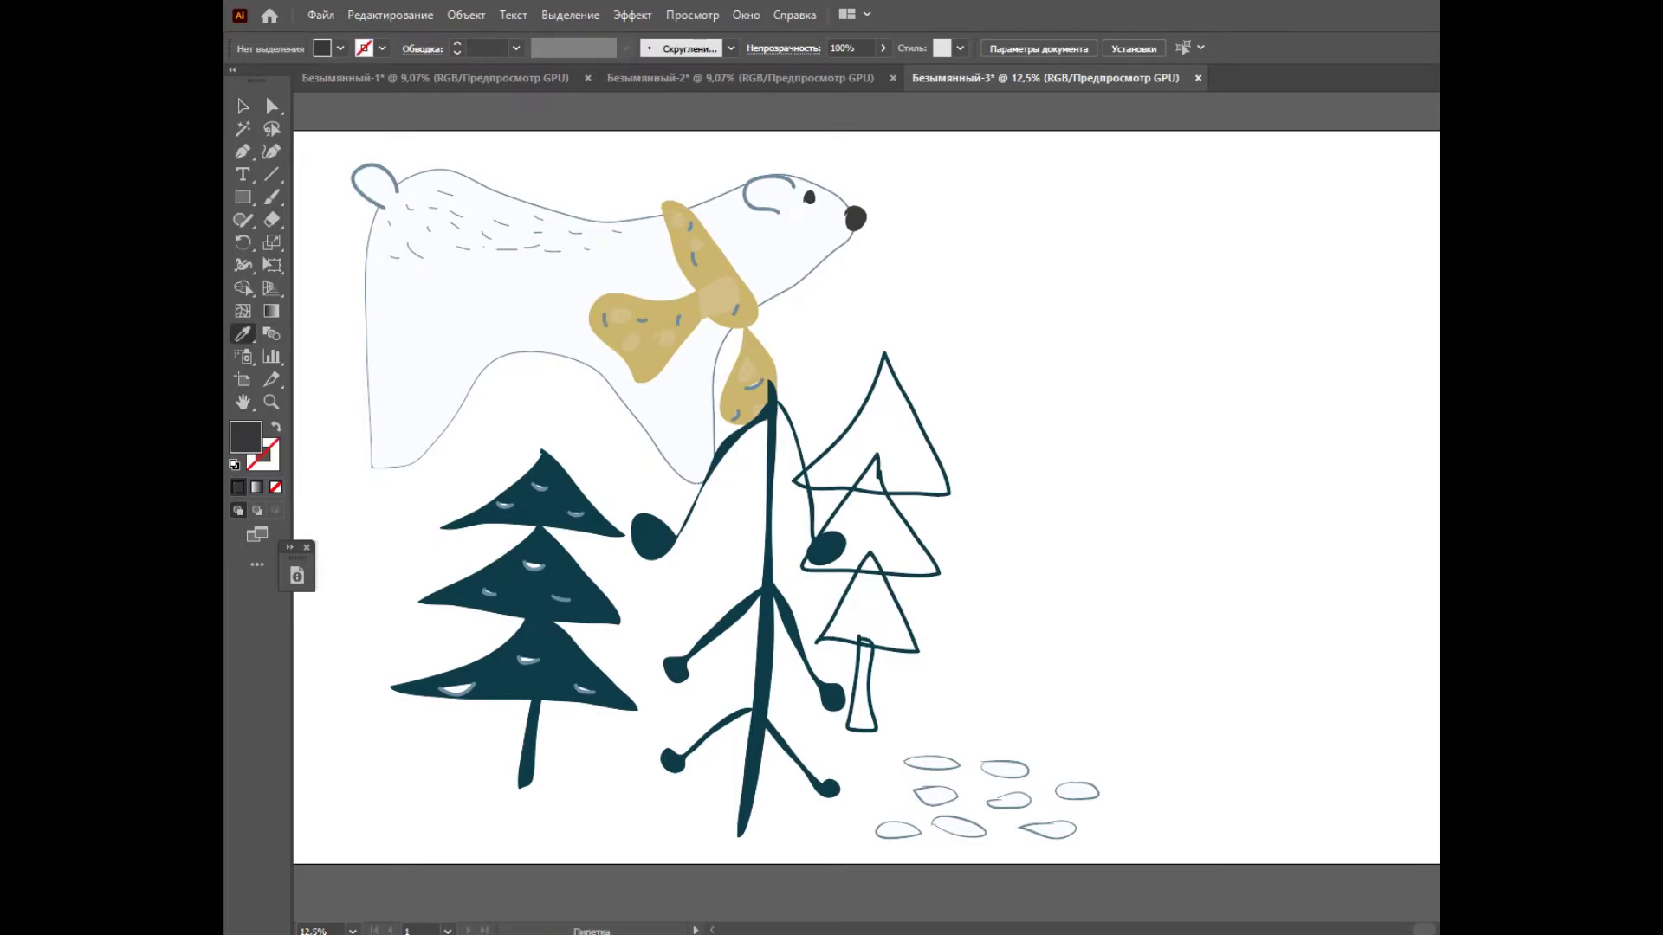
left_click(271, 198)
mouse_move(1055, 624)
left_mouse_down()
mouse_move(1069, 673)
mouse_move(1018, 674)
left_mouse_up()
key("v")
left_click_drag(1041, 648, 1145, 651)
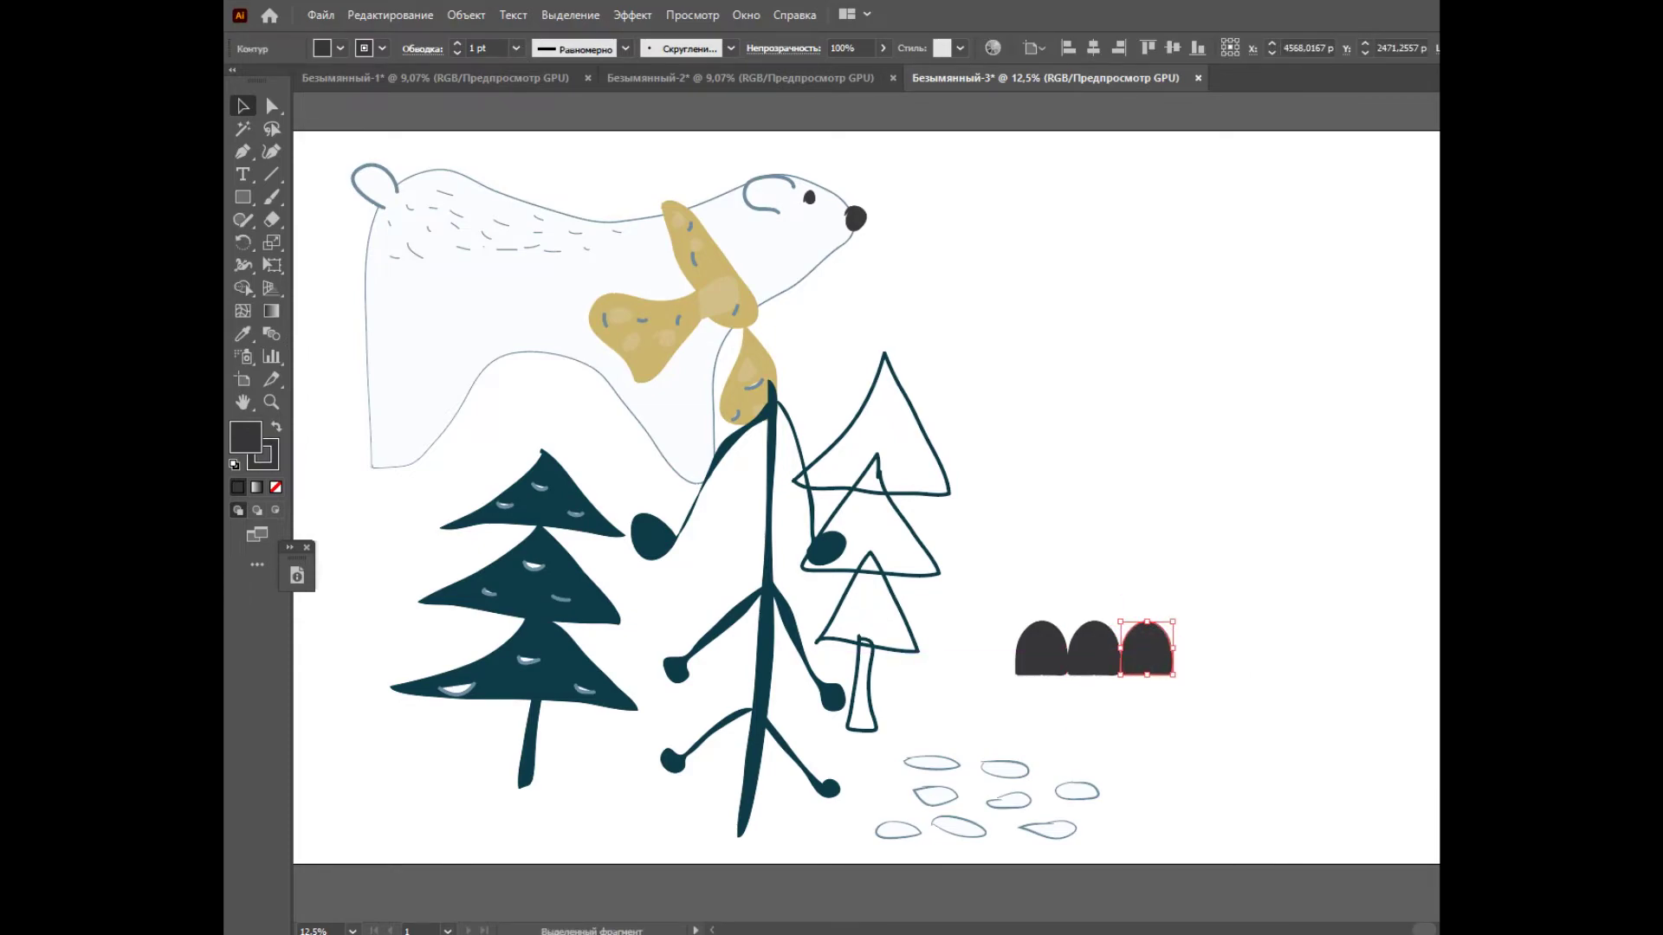
Step: Group the three arches, move them to the upper right, and remove their fill
left_click_drag(988, 574, 1213, 675)
right_click(1218, 673)
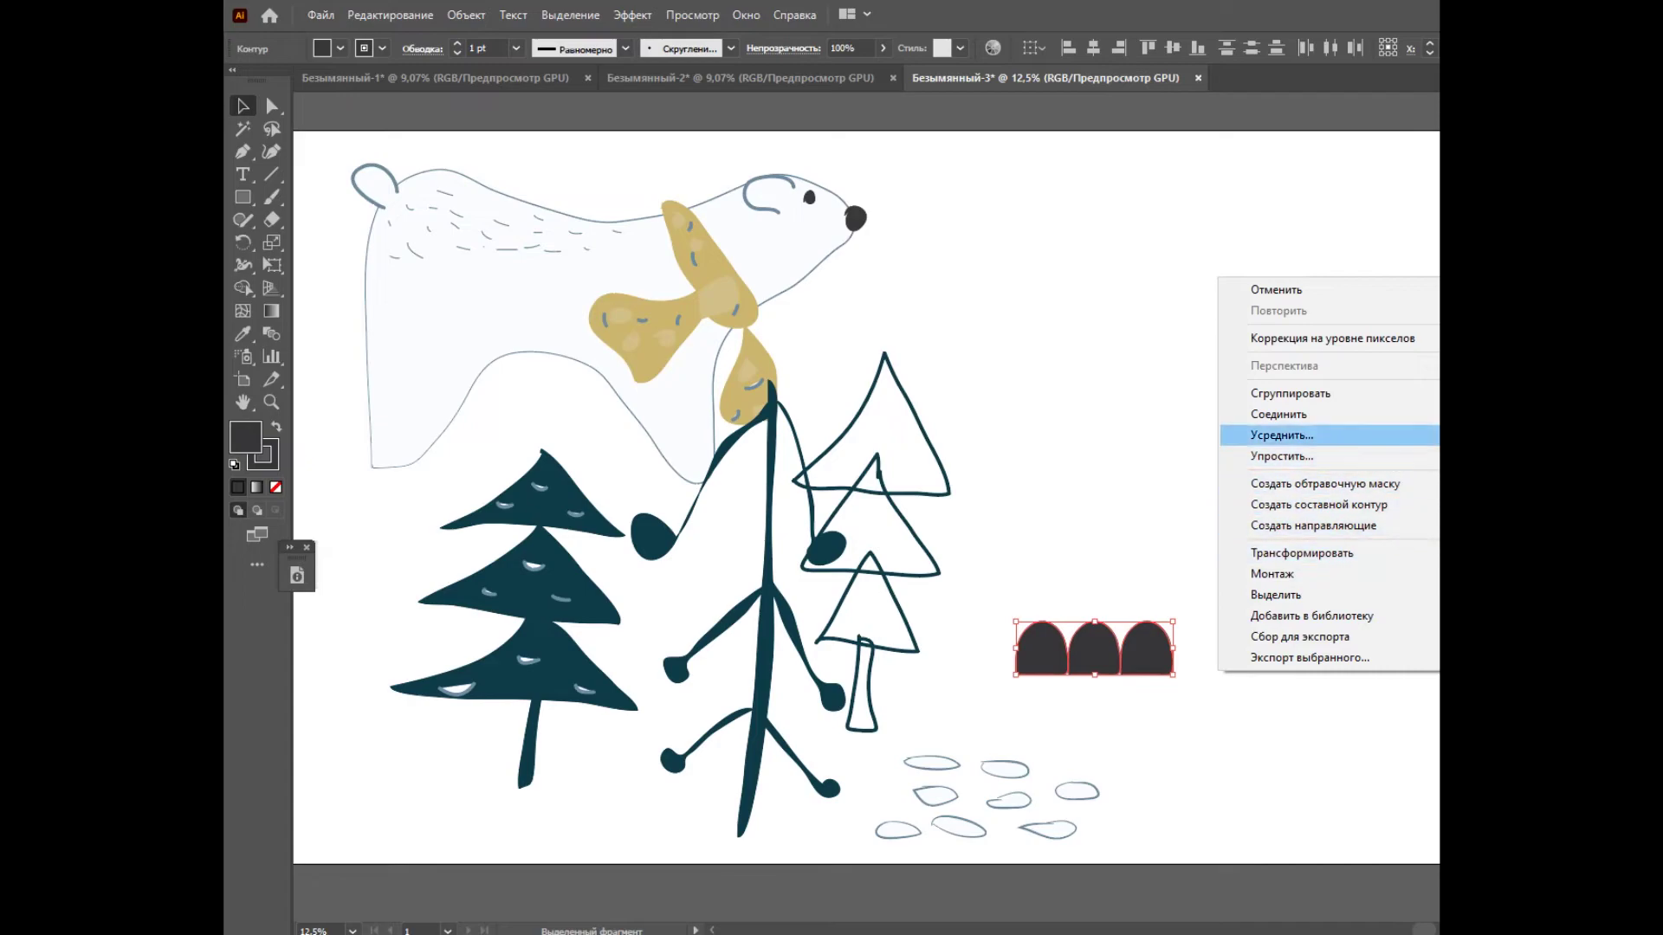
left_click(1290, 393)
left_click(1287, 407)
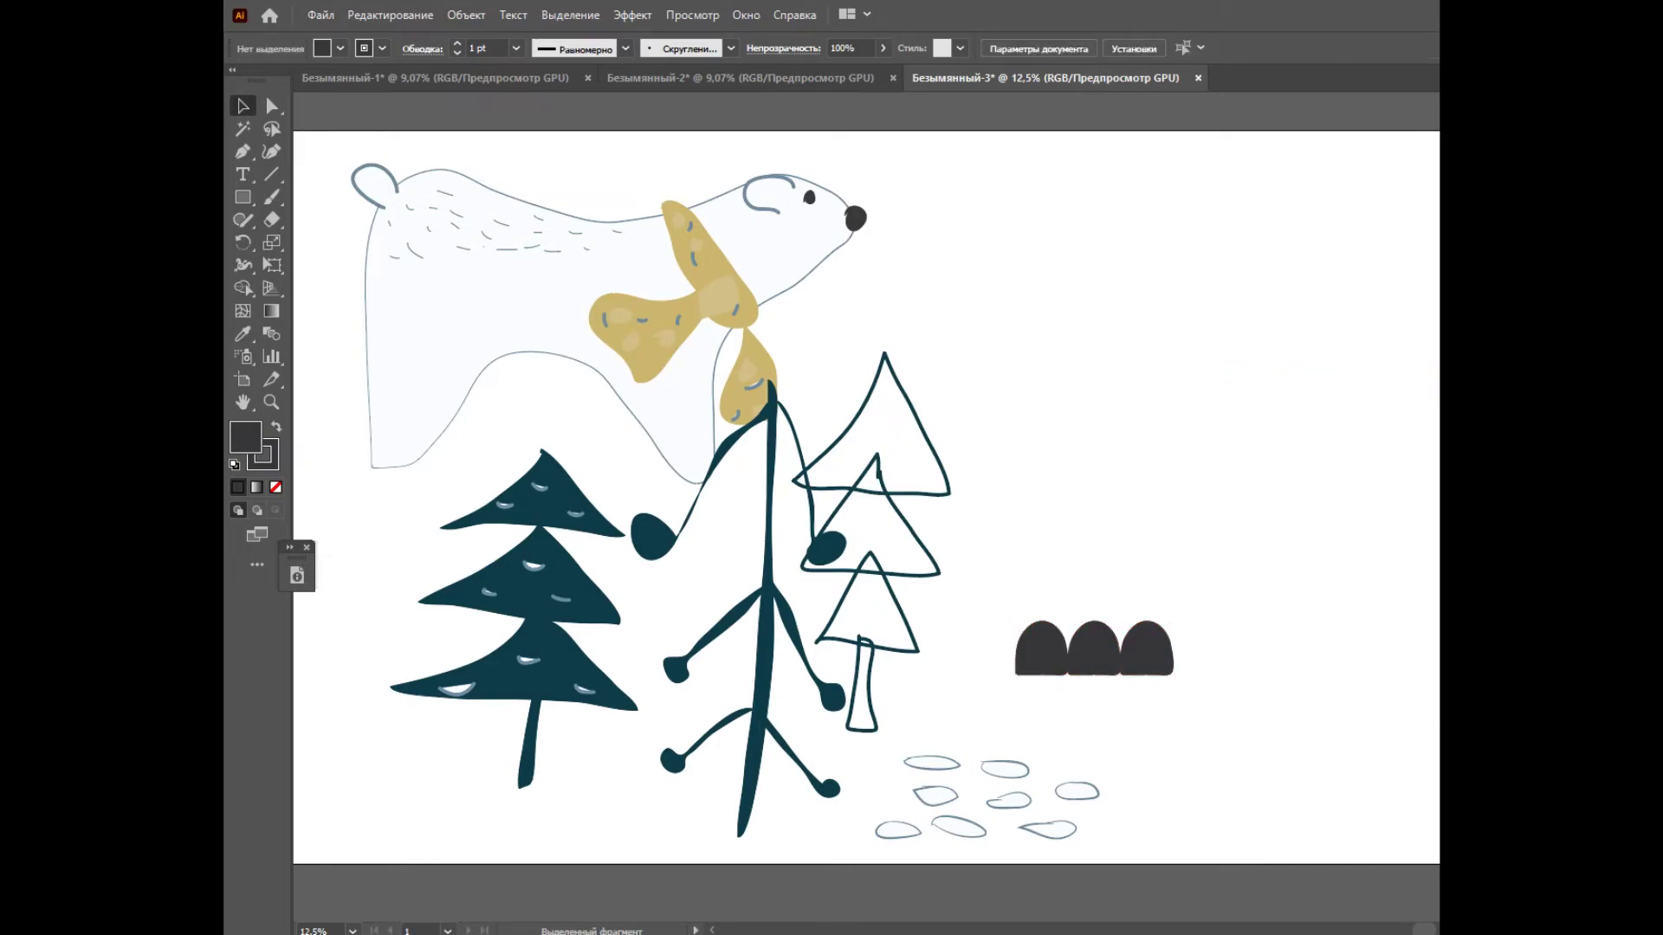
left_click_drag(1094, 650, 1177, 298)
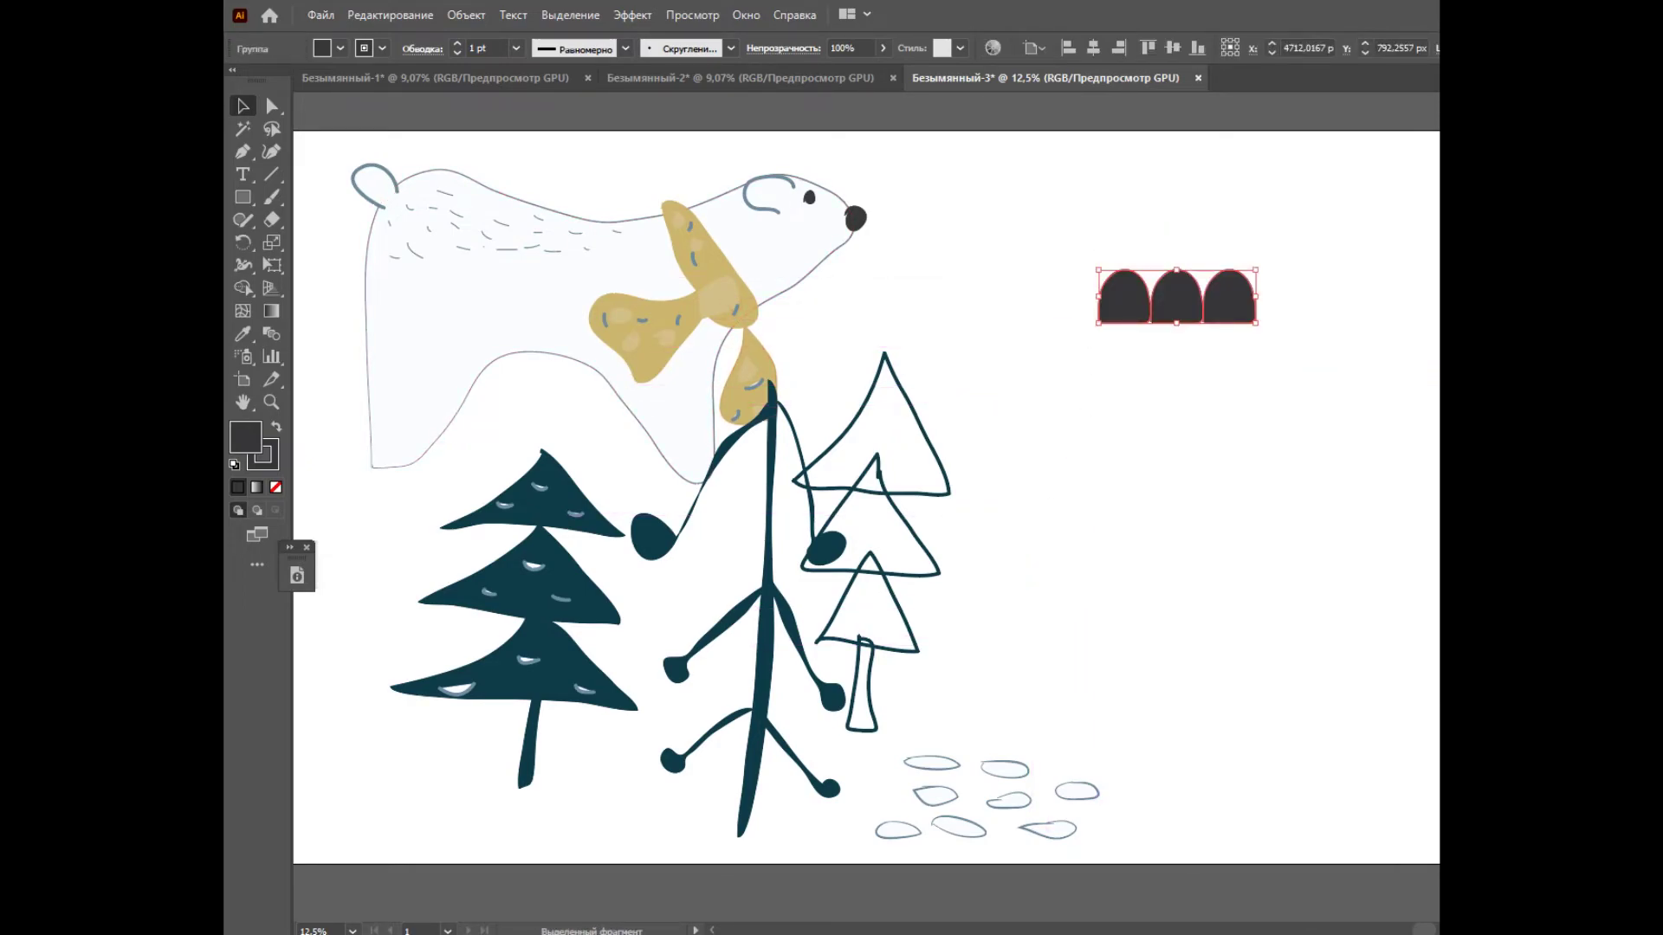
left_click(276, 487)
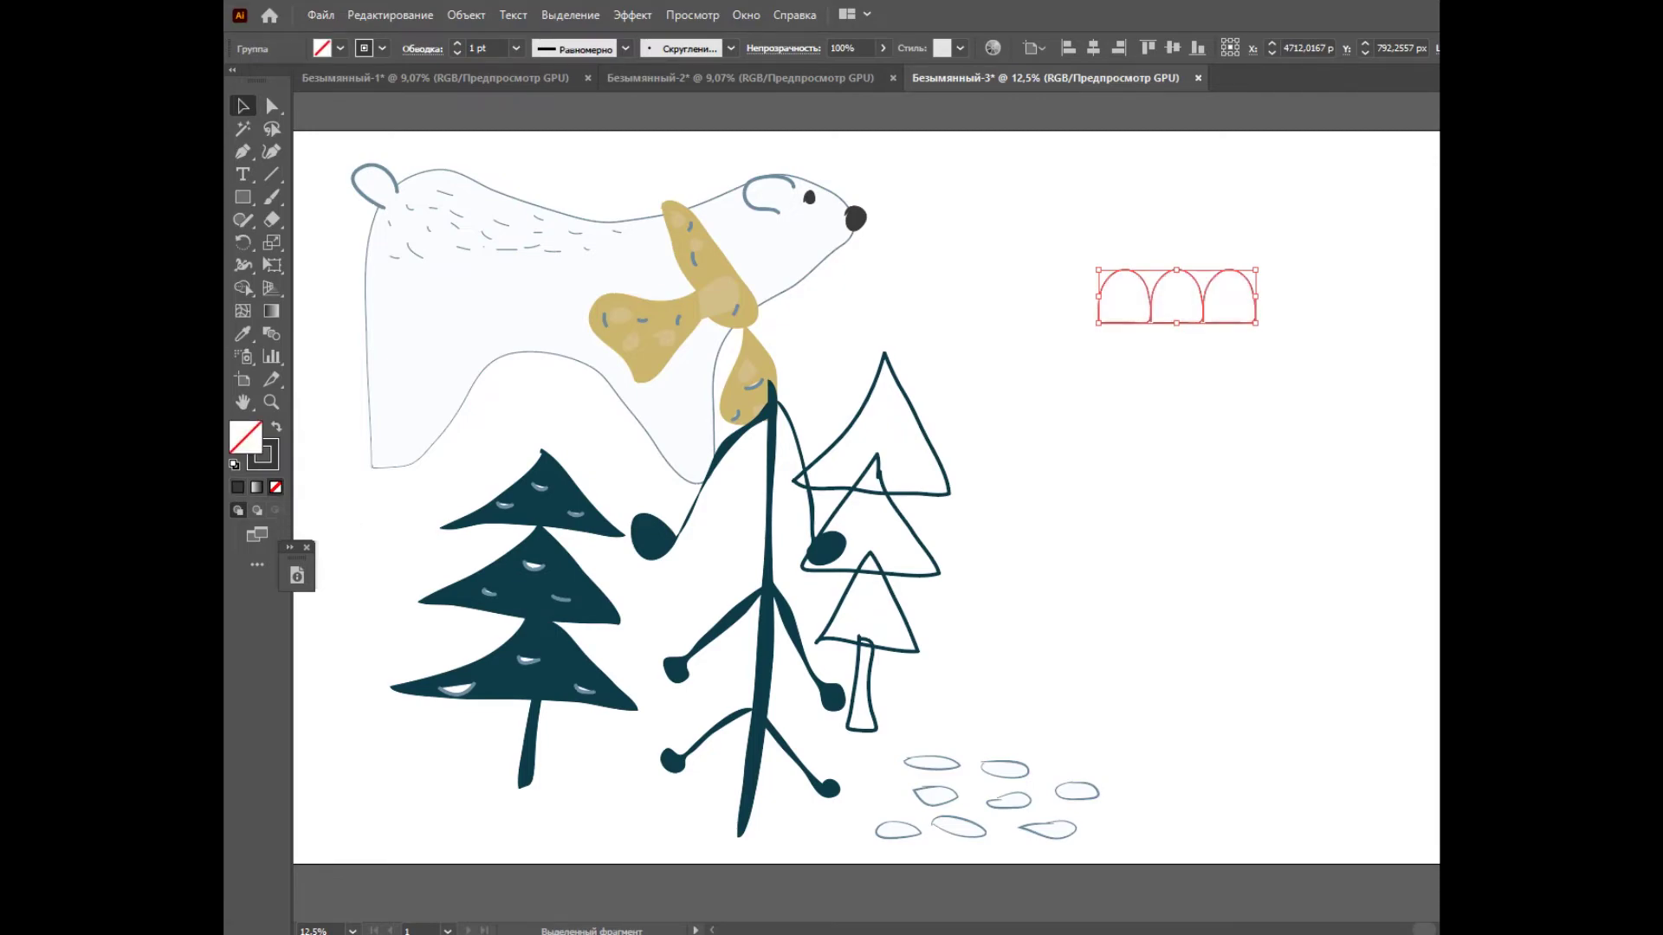
Step: Undo the fill removal to restore the arches' dark fill
key("ctrl+z")
left_click(537, 299)
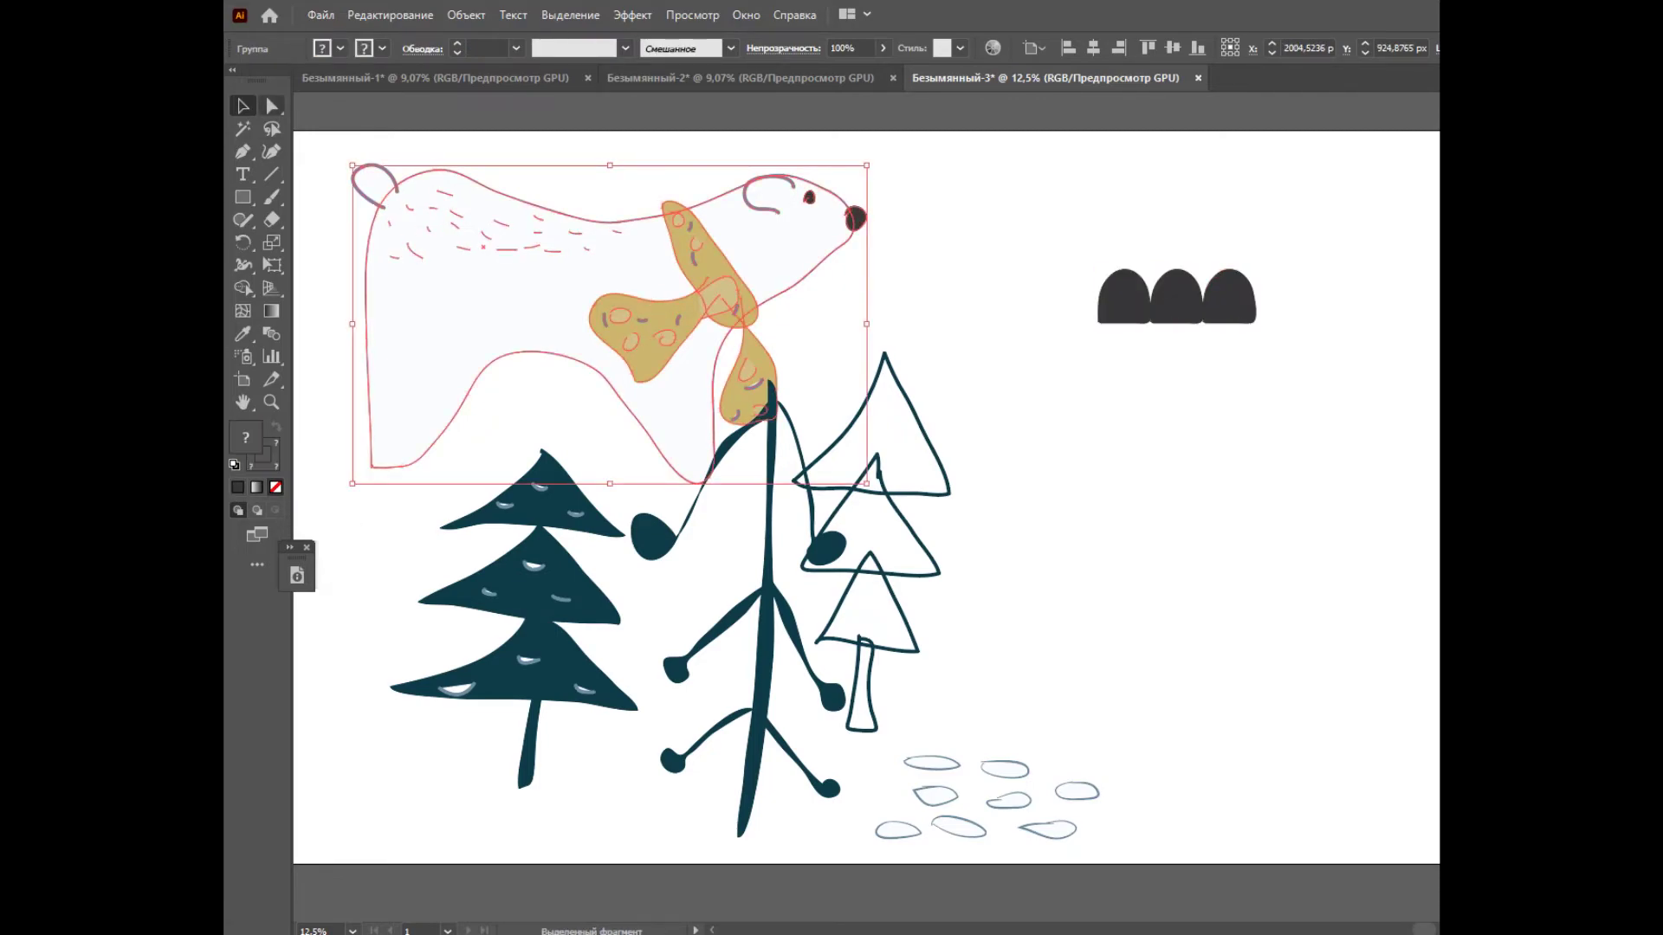
left_click(328, 390)
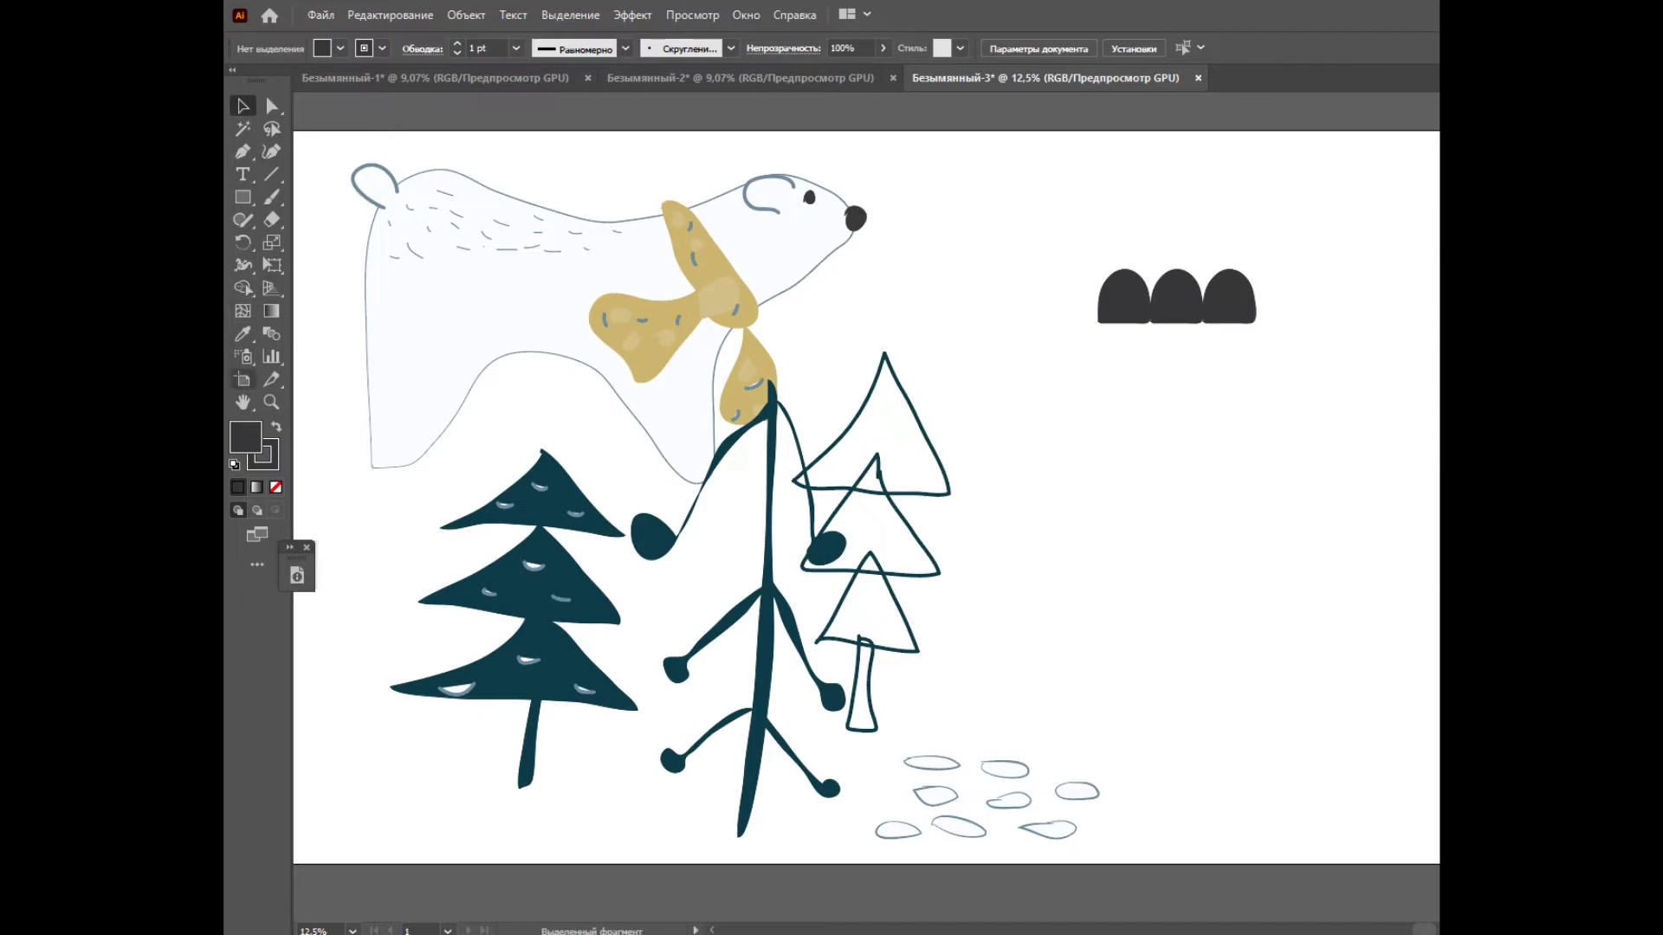
Step: With fill set to None, start painting a zigzag line right of the trees
left_click(276, 487)
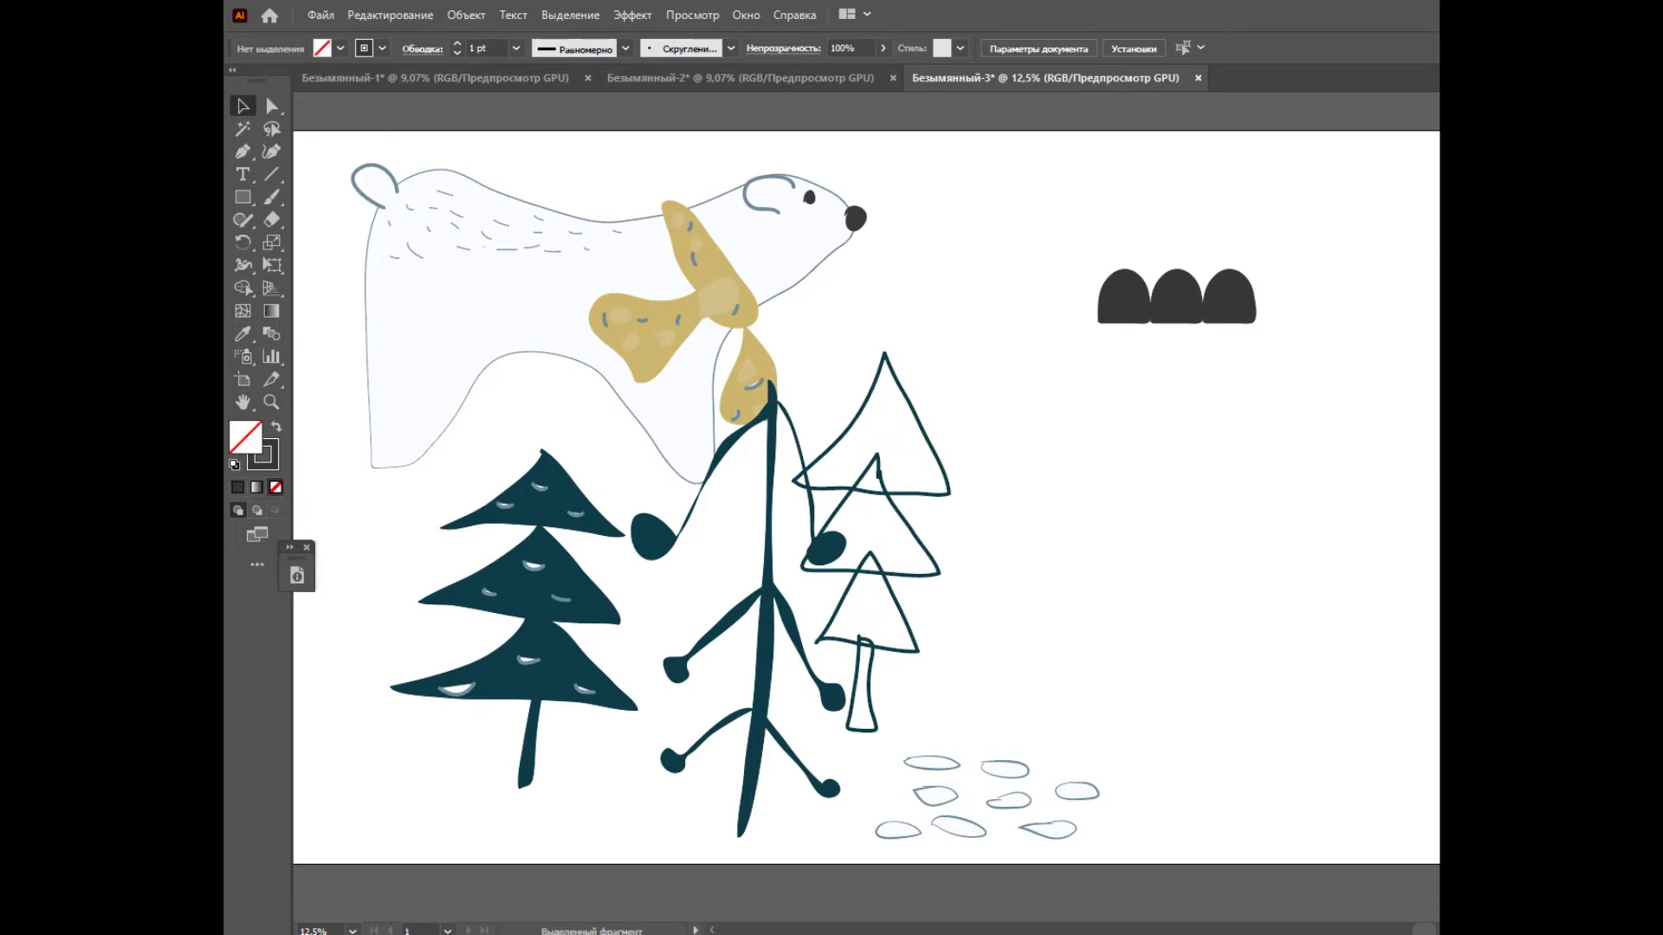
left_click(271, 198)
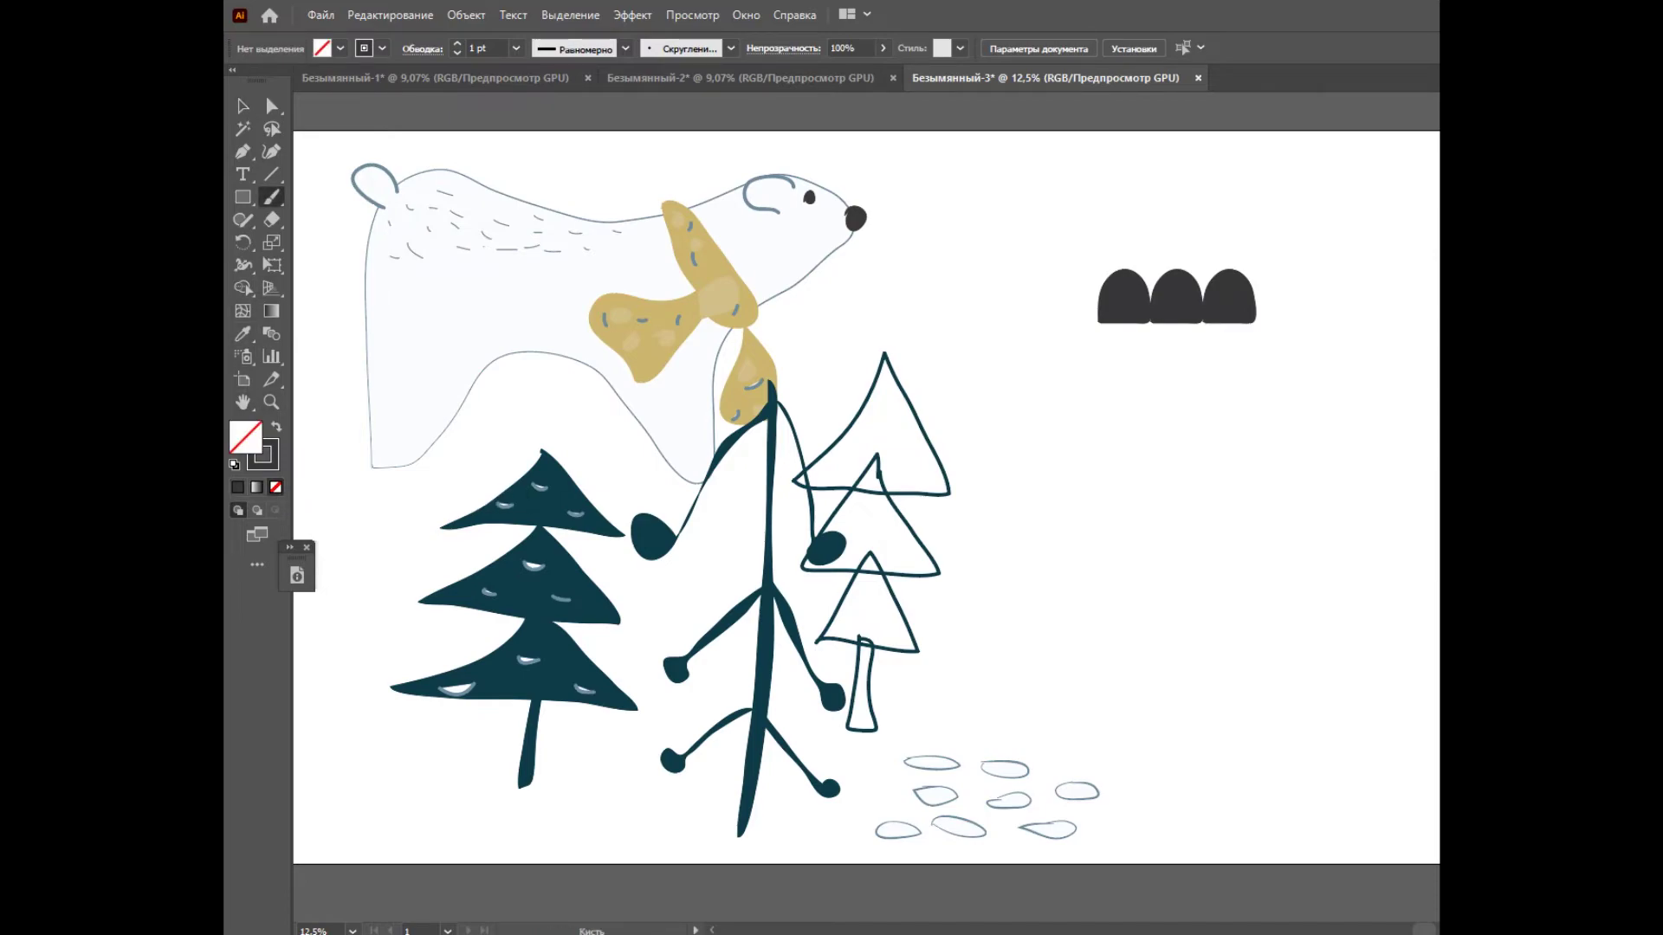
mouse_move(1050, 508)
left_mouse_down()
mouse_move(1079, 550)
mouse_move(1106, 501)
mouse_move(1133, 548)
mouse_move(1164, 500)
mouse_move(1194, 544)
mouse_move(1217, 498)
mouse_move(1239, 541)
left_mouse_up()
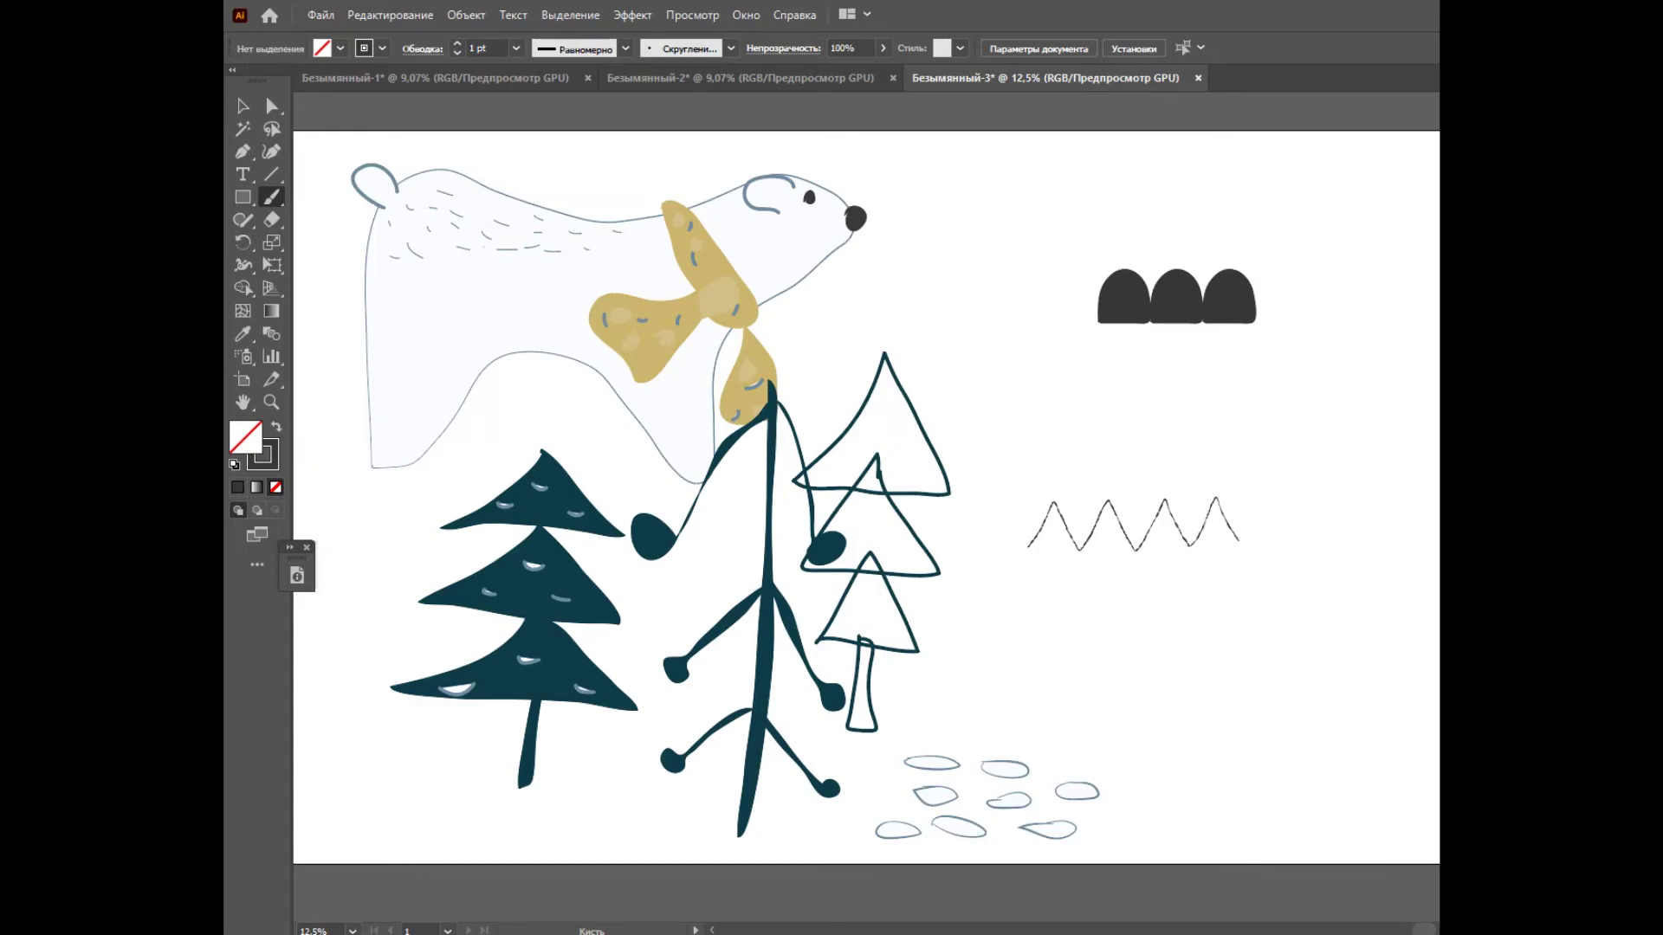
Step: Finish the zigzag line and raise its stroke weight to 4 pt
left_click_drag(1293, 528, 1298, 536)
key("v")
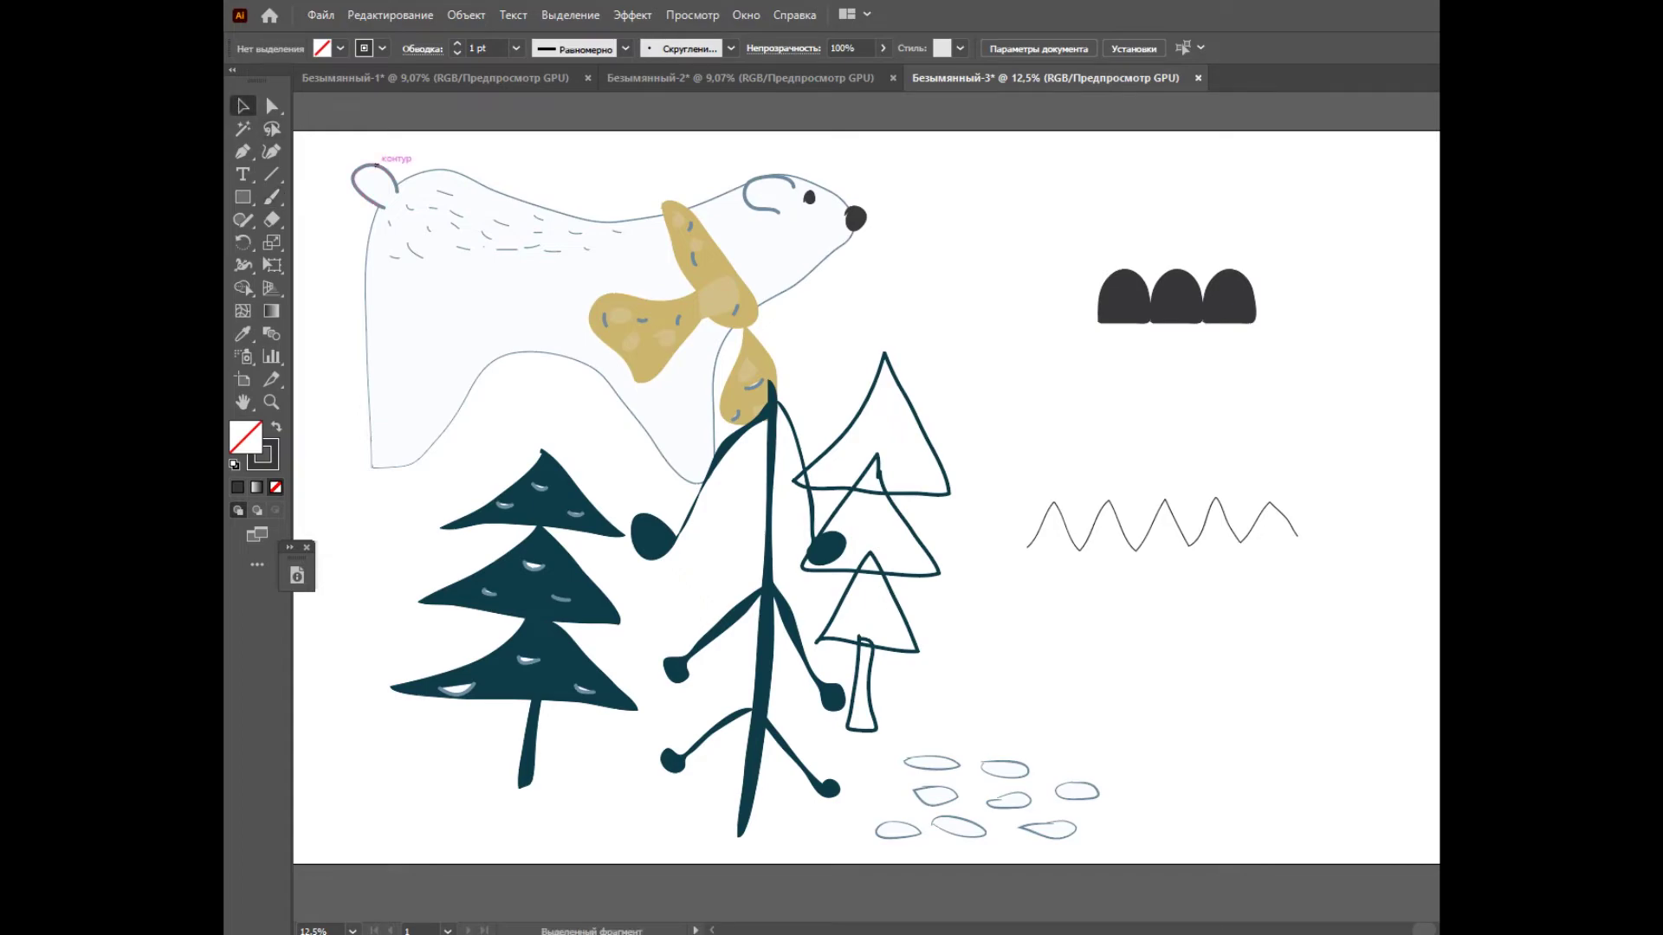
left_click(1201, 525)
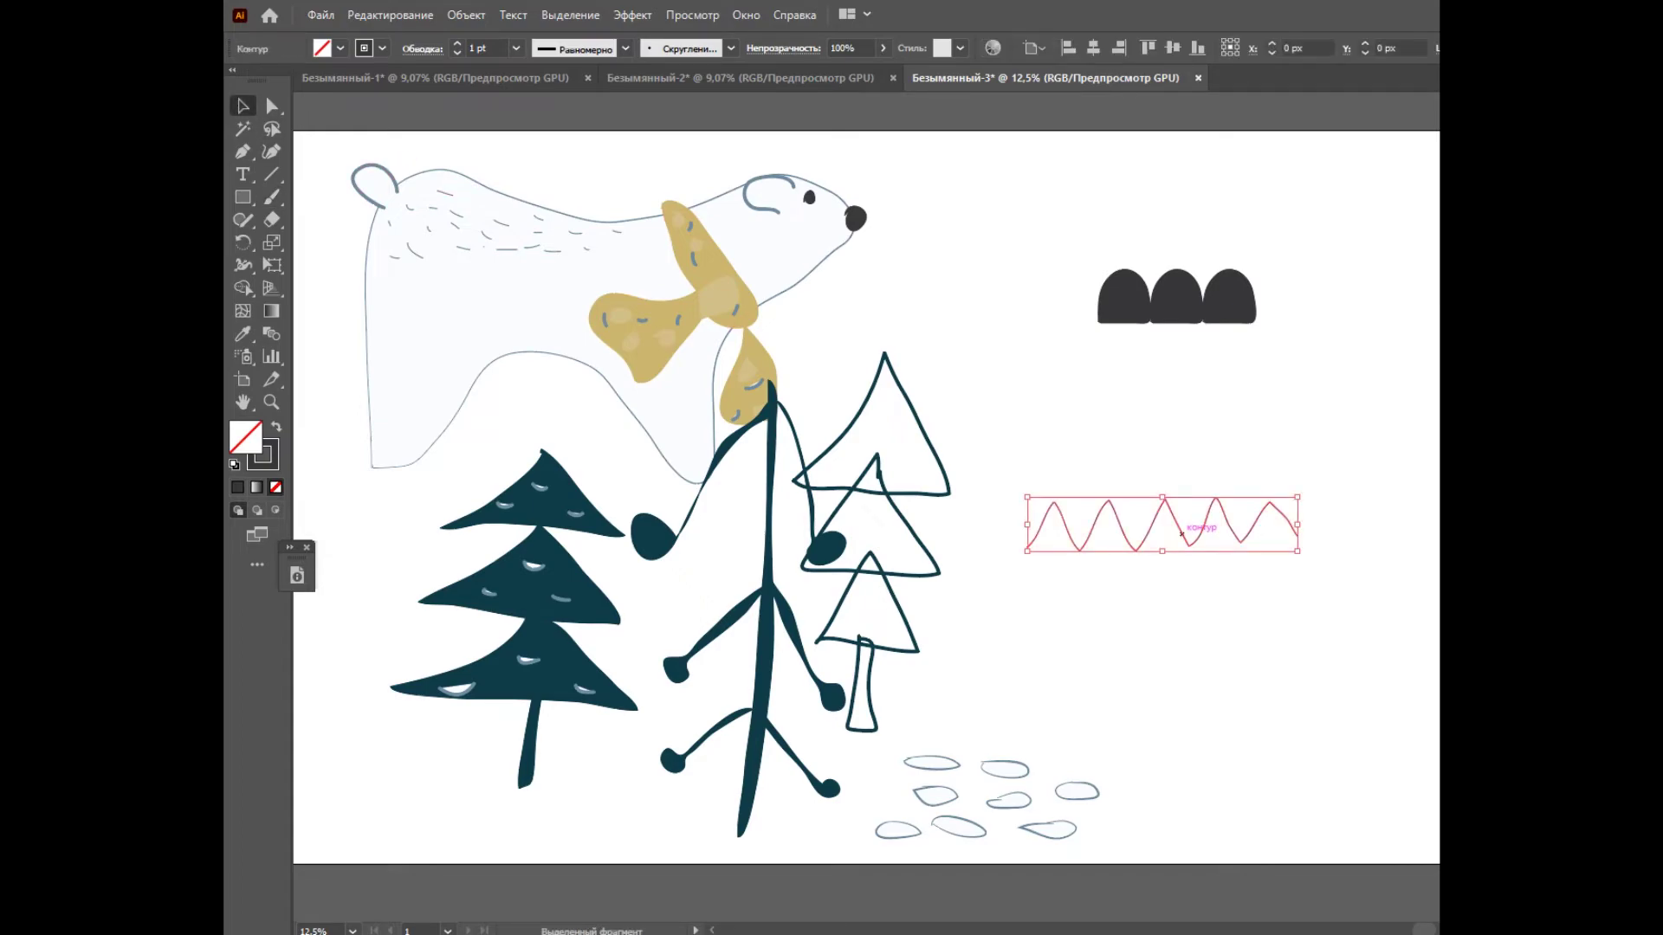
left_click(457, 44)
left_click(457, 44)
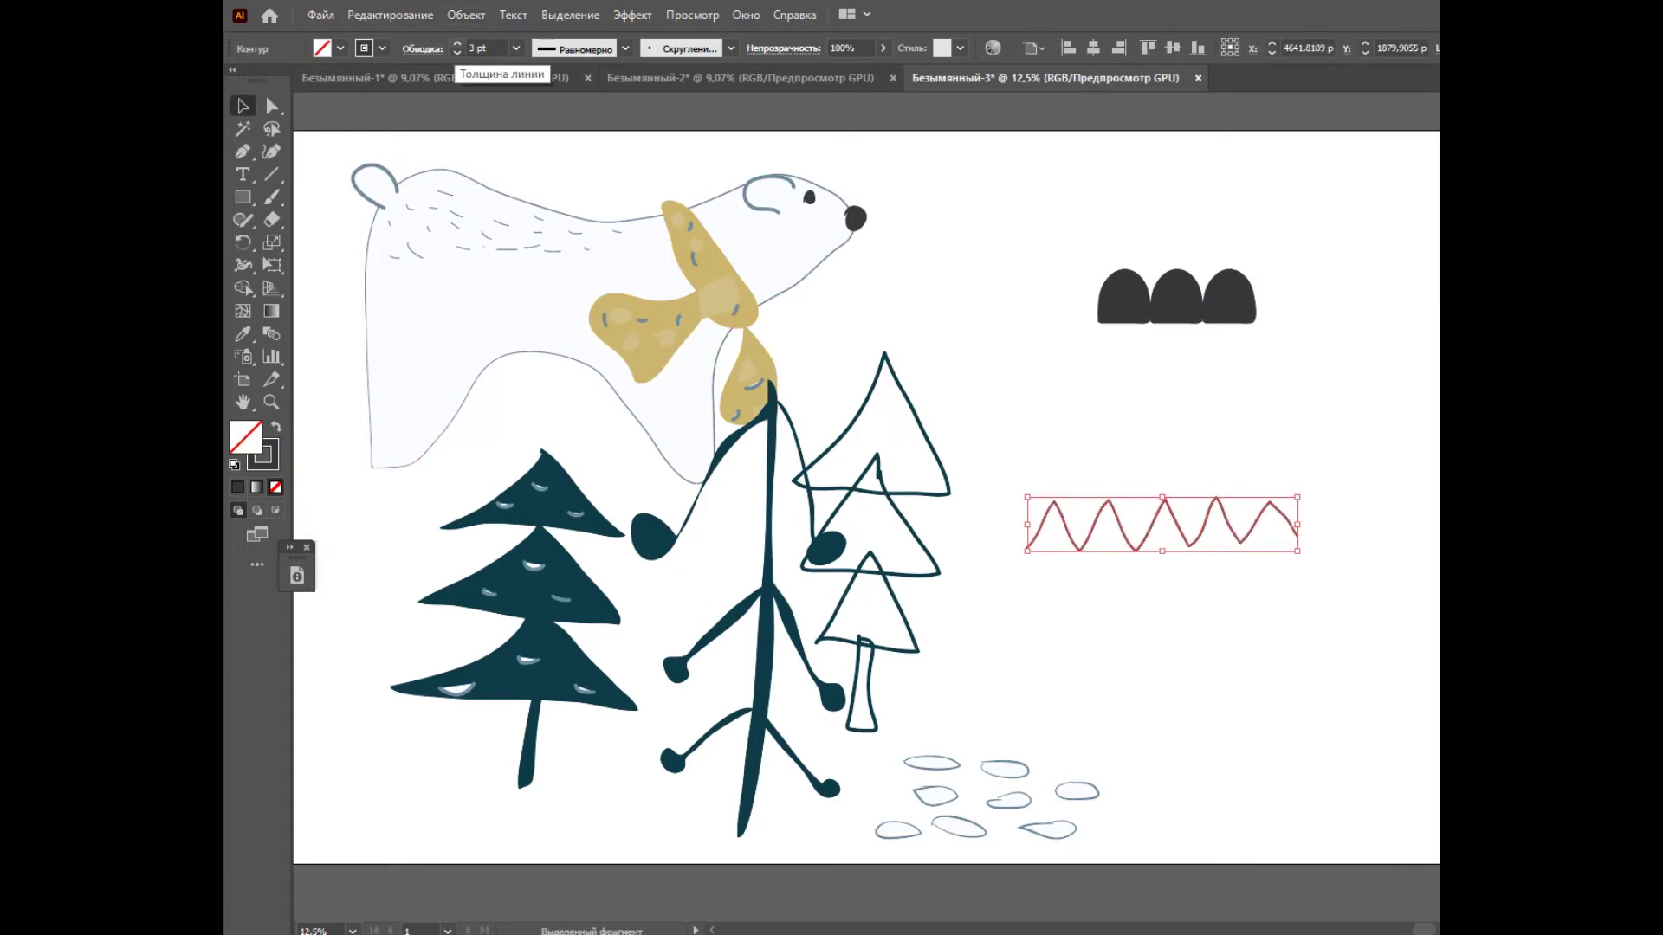
left_click(457, 44)
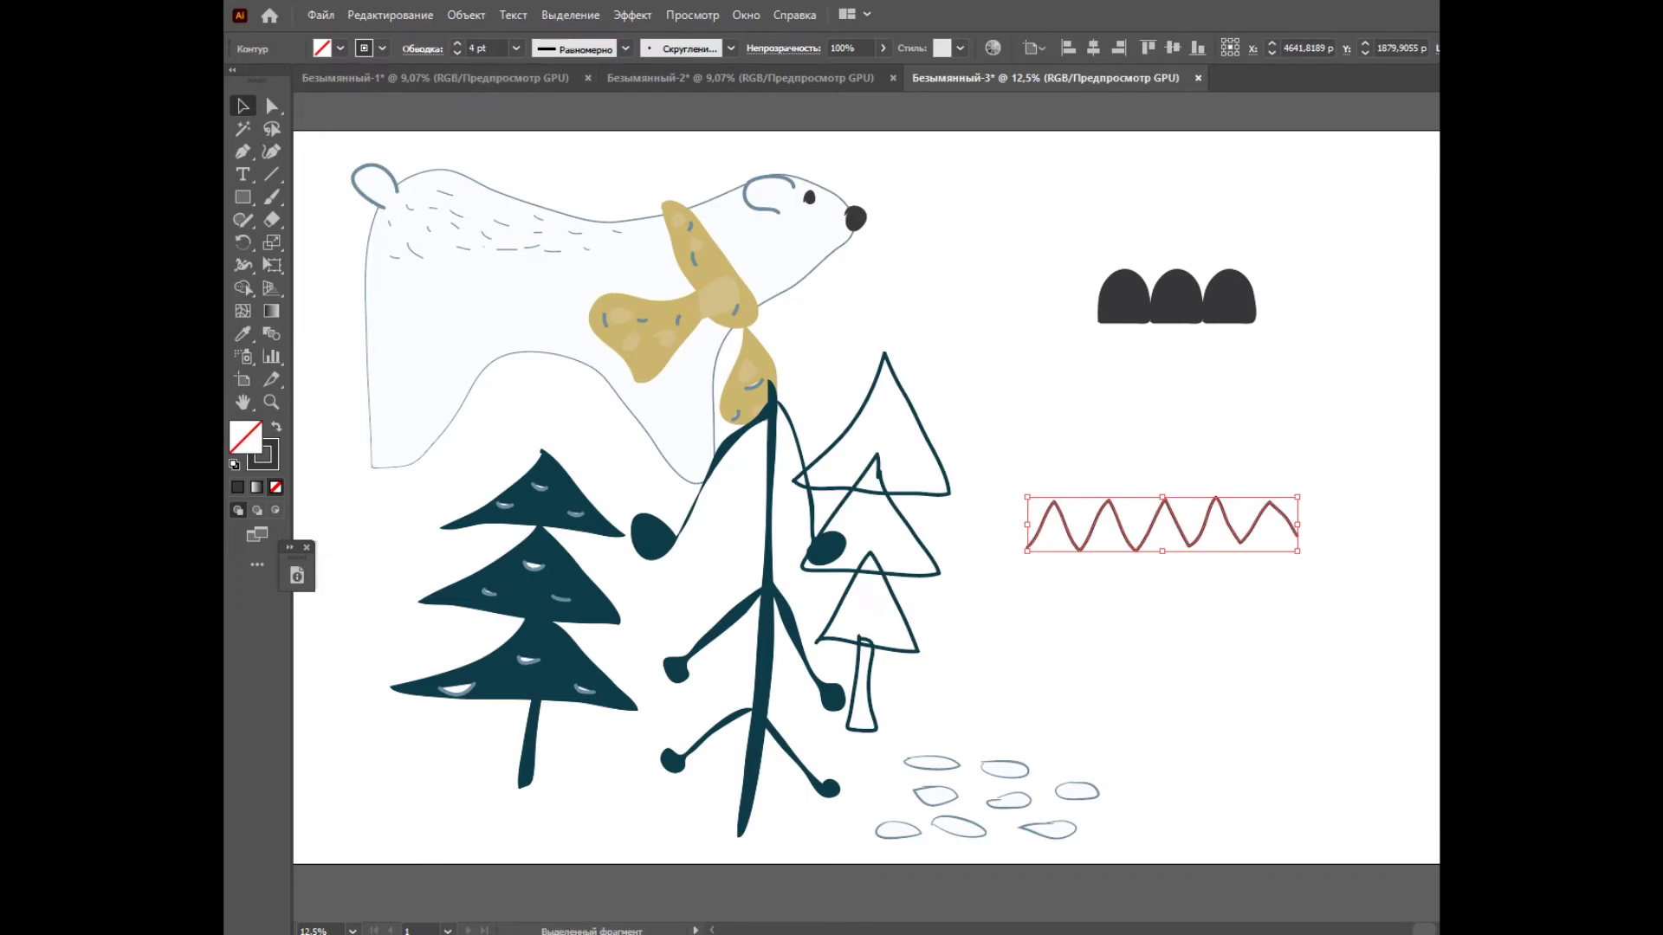
key("ctrl+shift+a")
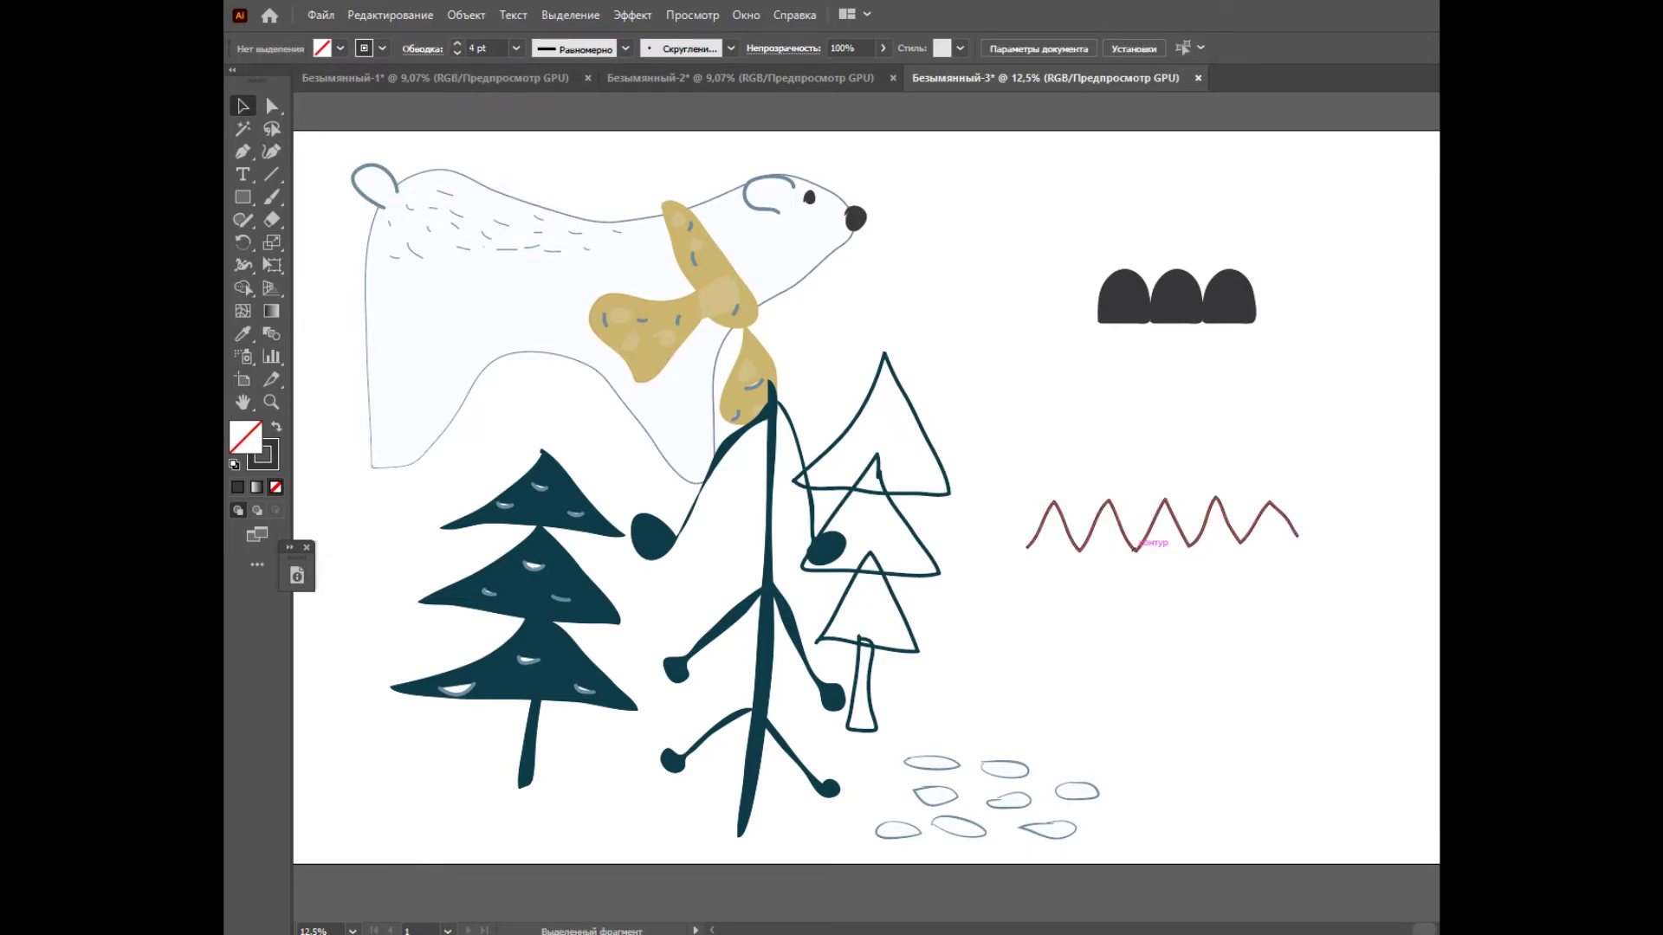
Step: Duplicate the zigzag into four stacked parallel lines and group them
key("alt")
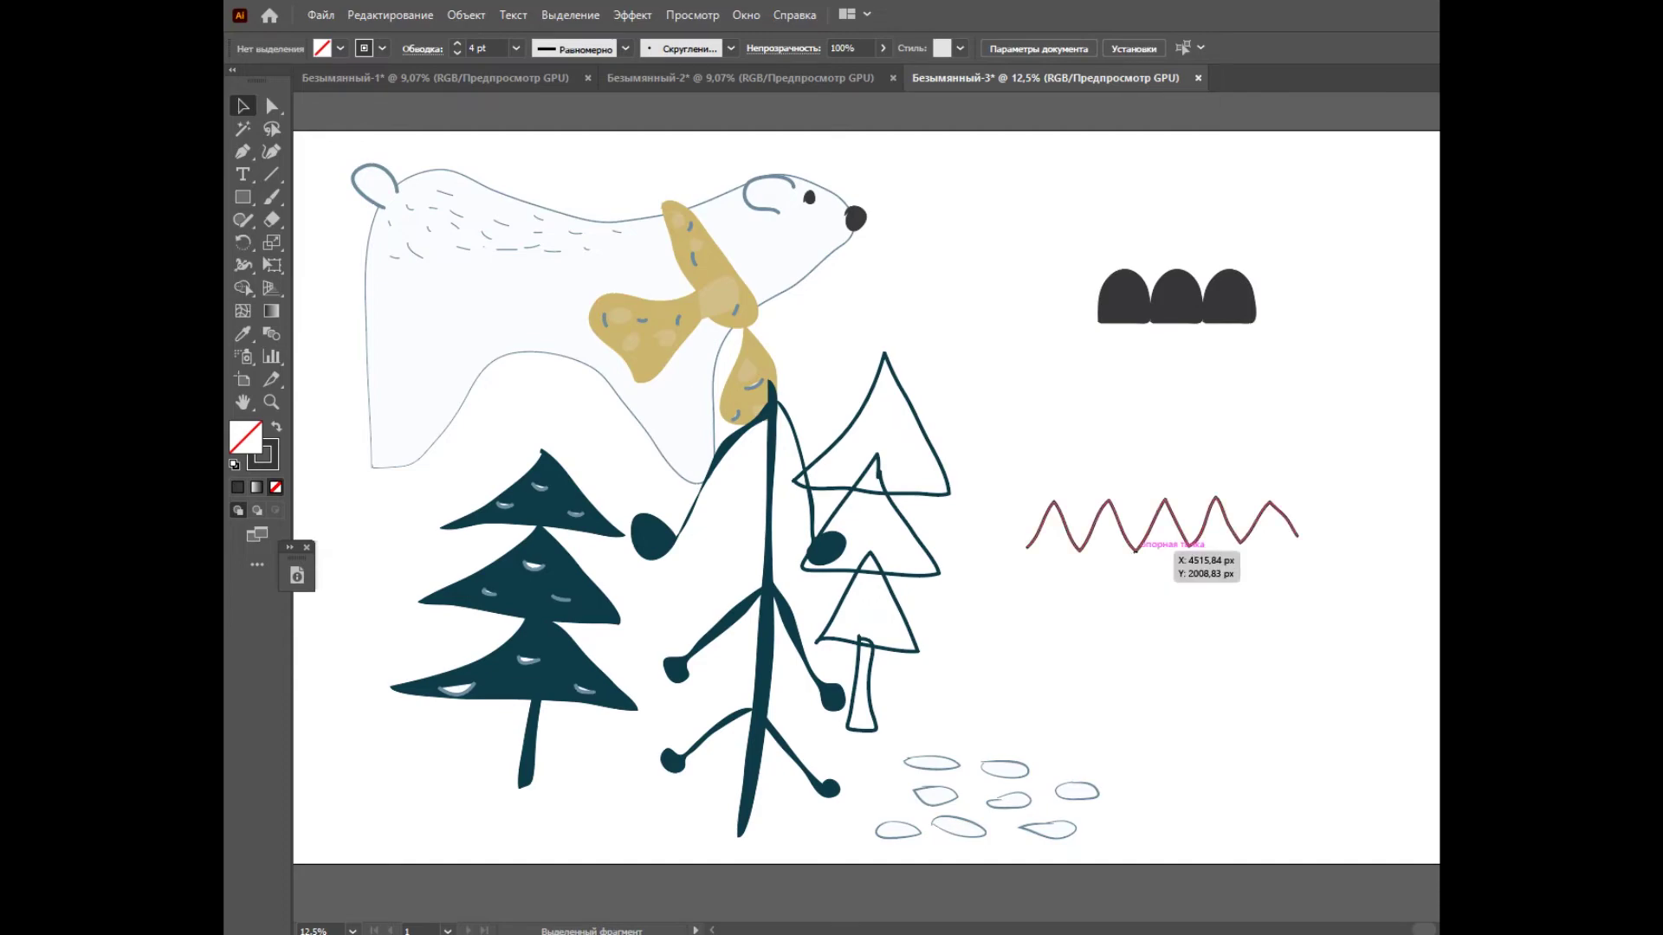
mouse_move(1136, 550)
left_mouse_down()
mouse_move(1135, 577)
mouse_move(1163, 552)
mouse_move(1154, 563)
left_mouse_up()
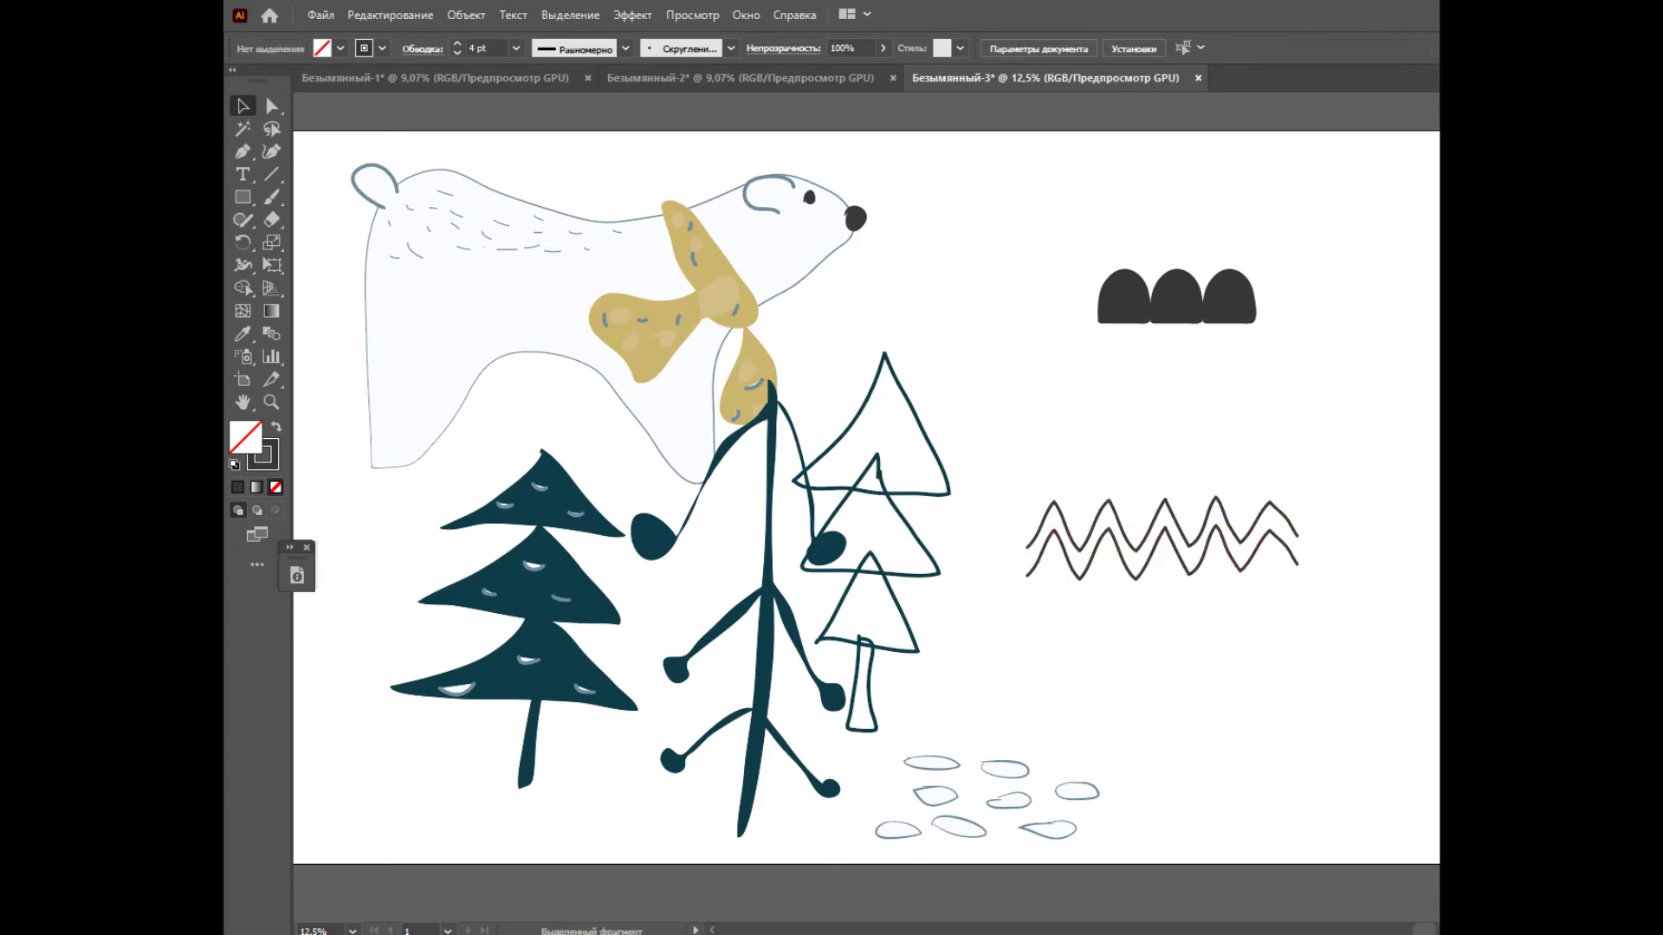
left_click_drag(1142, 474, 1162, 592)
key("ctrl+shift+a")
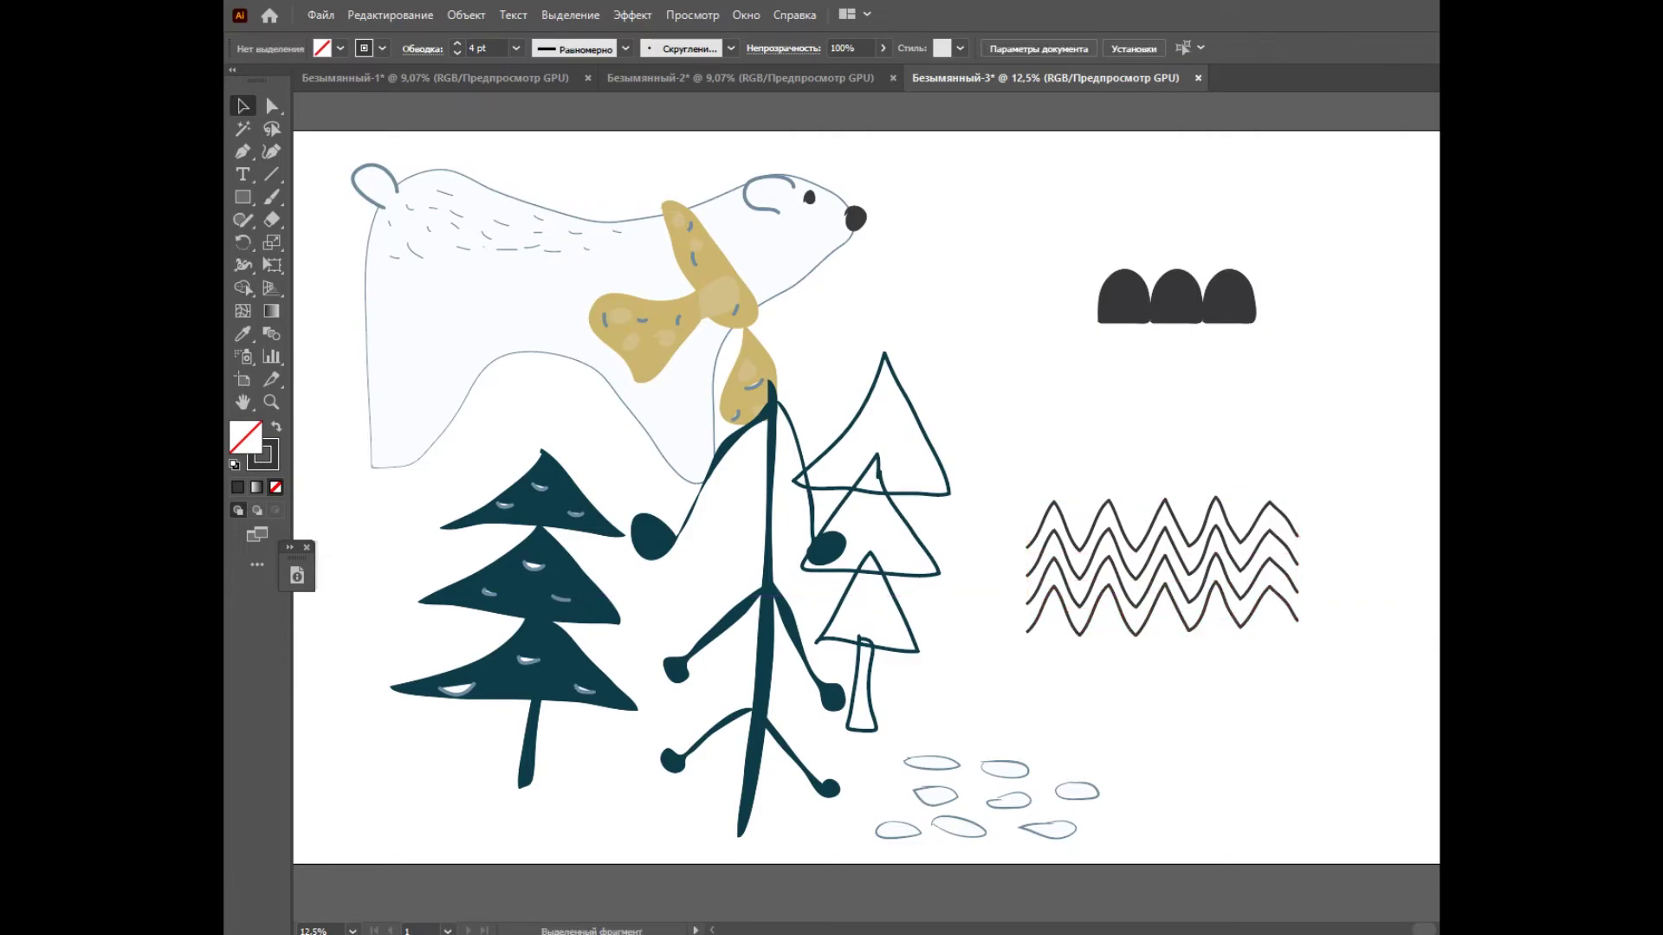
left_click_drag(1049, 422, 1261, 679)
right_click(1262, 676)
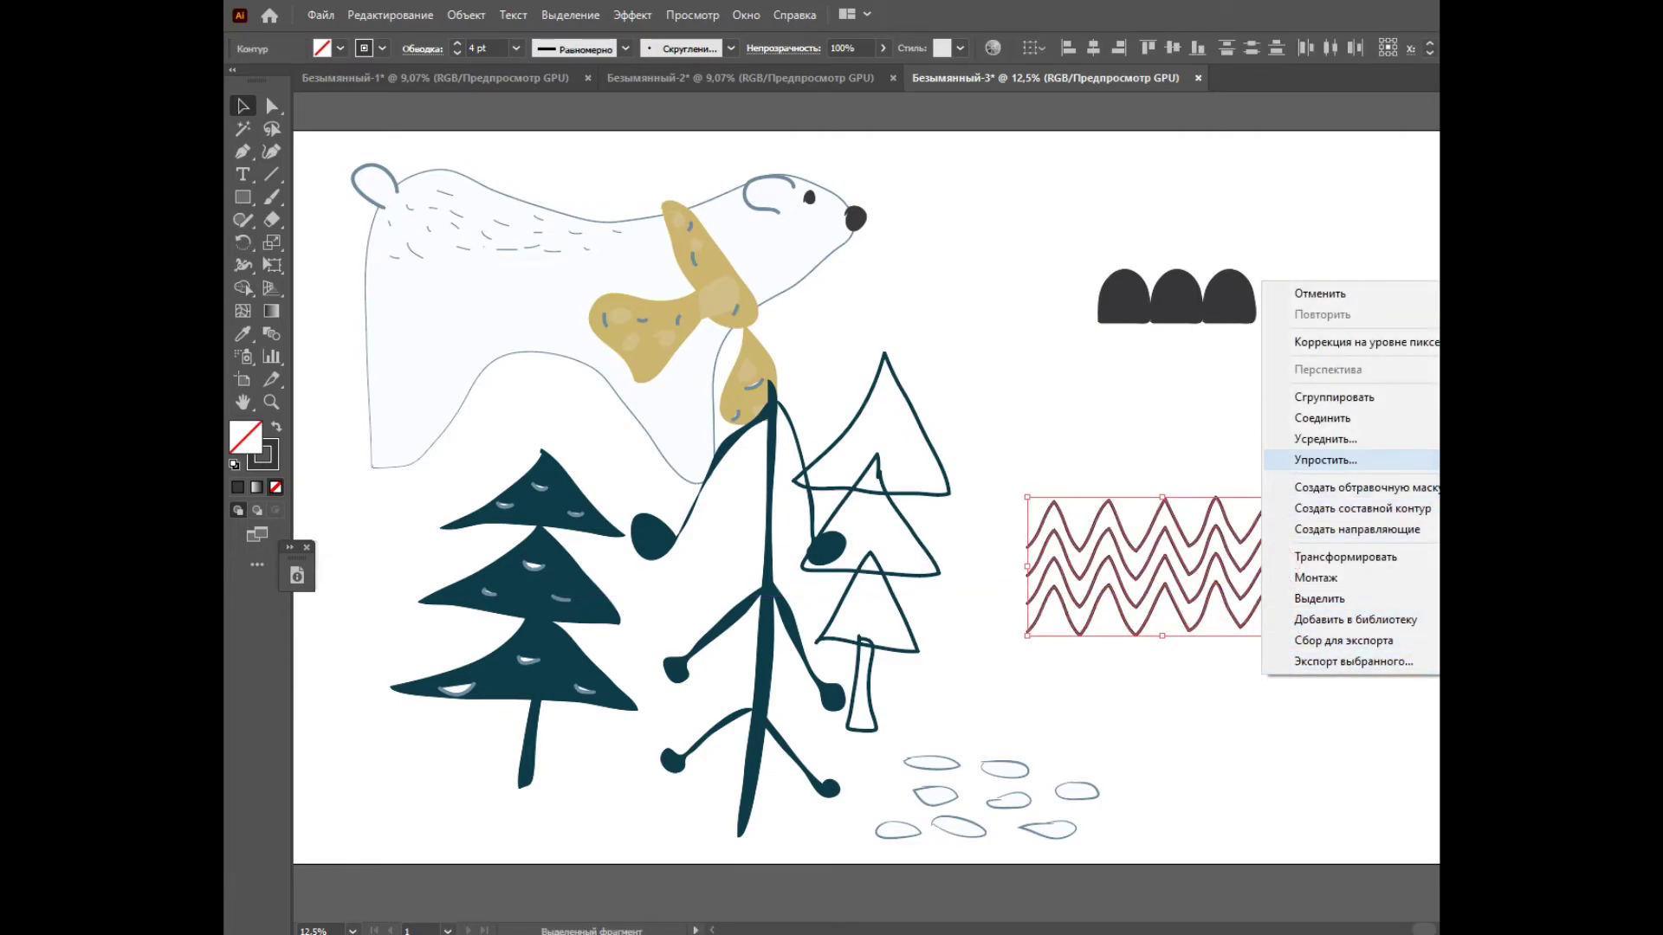
left_click(1334, 397)
key("ctrl+shift+a")
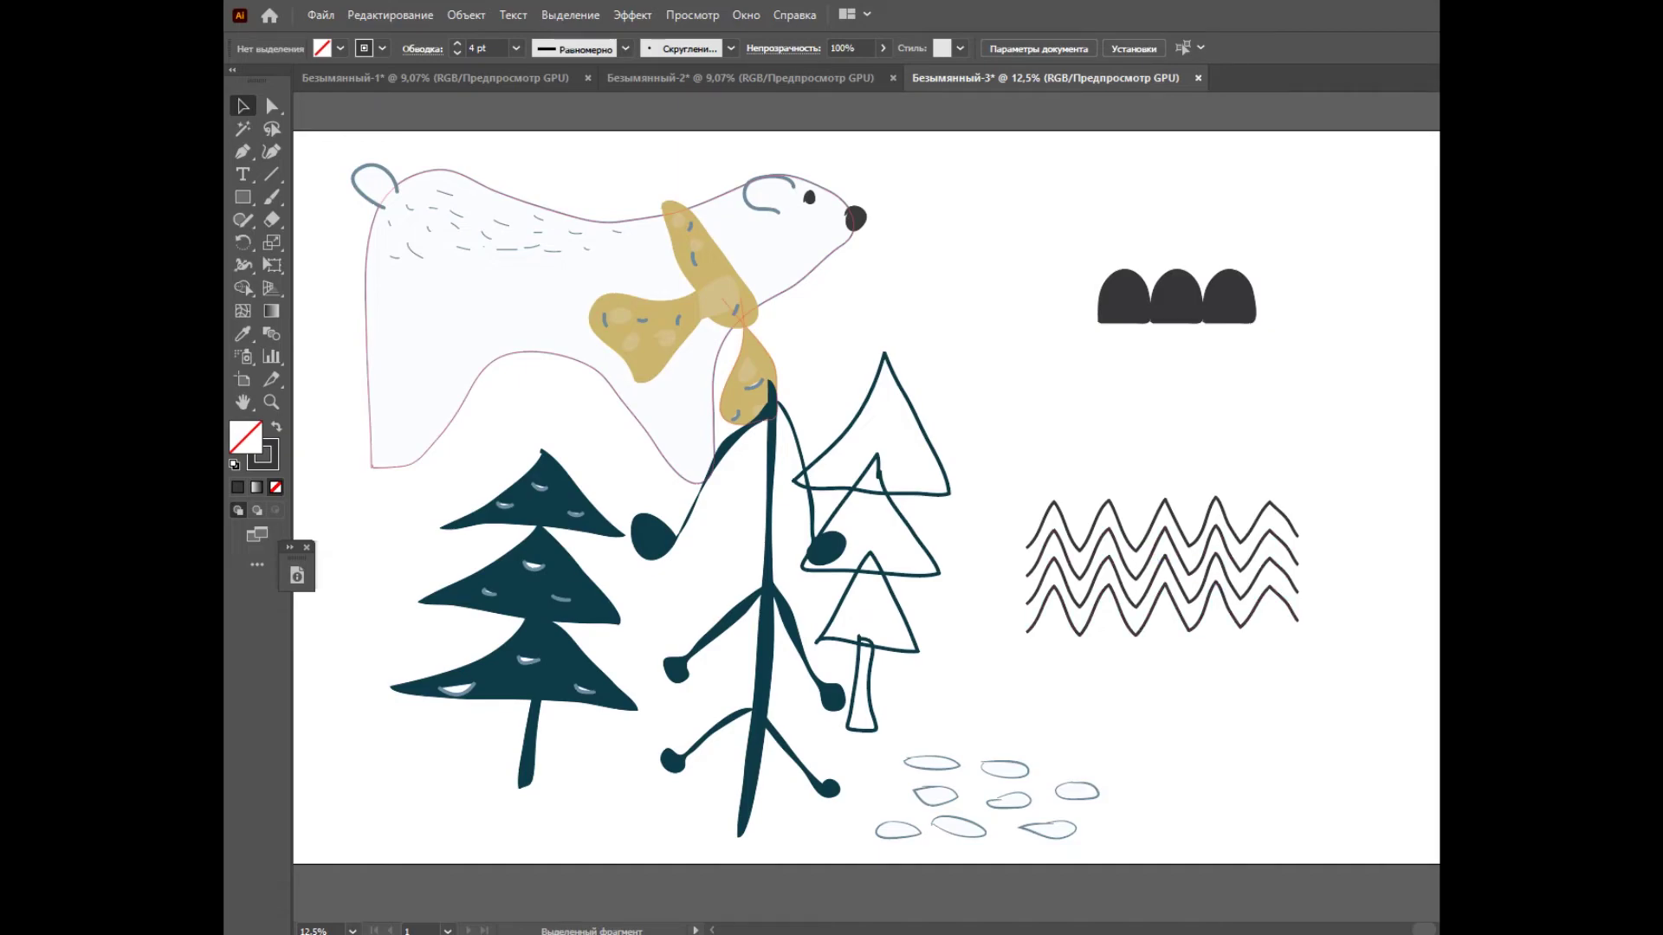
Step: Shrink the whole composition, then move the bear right and the arches to the upper left
left_click_drag(311, 151, 1375, 853)
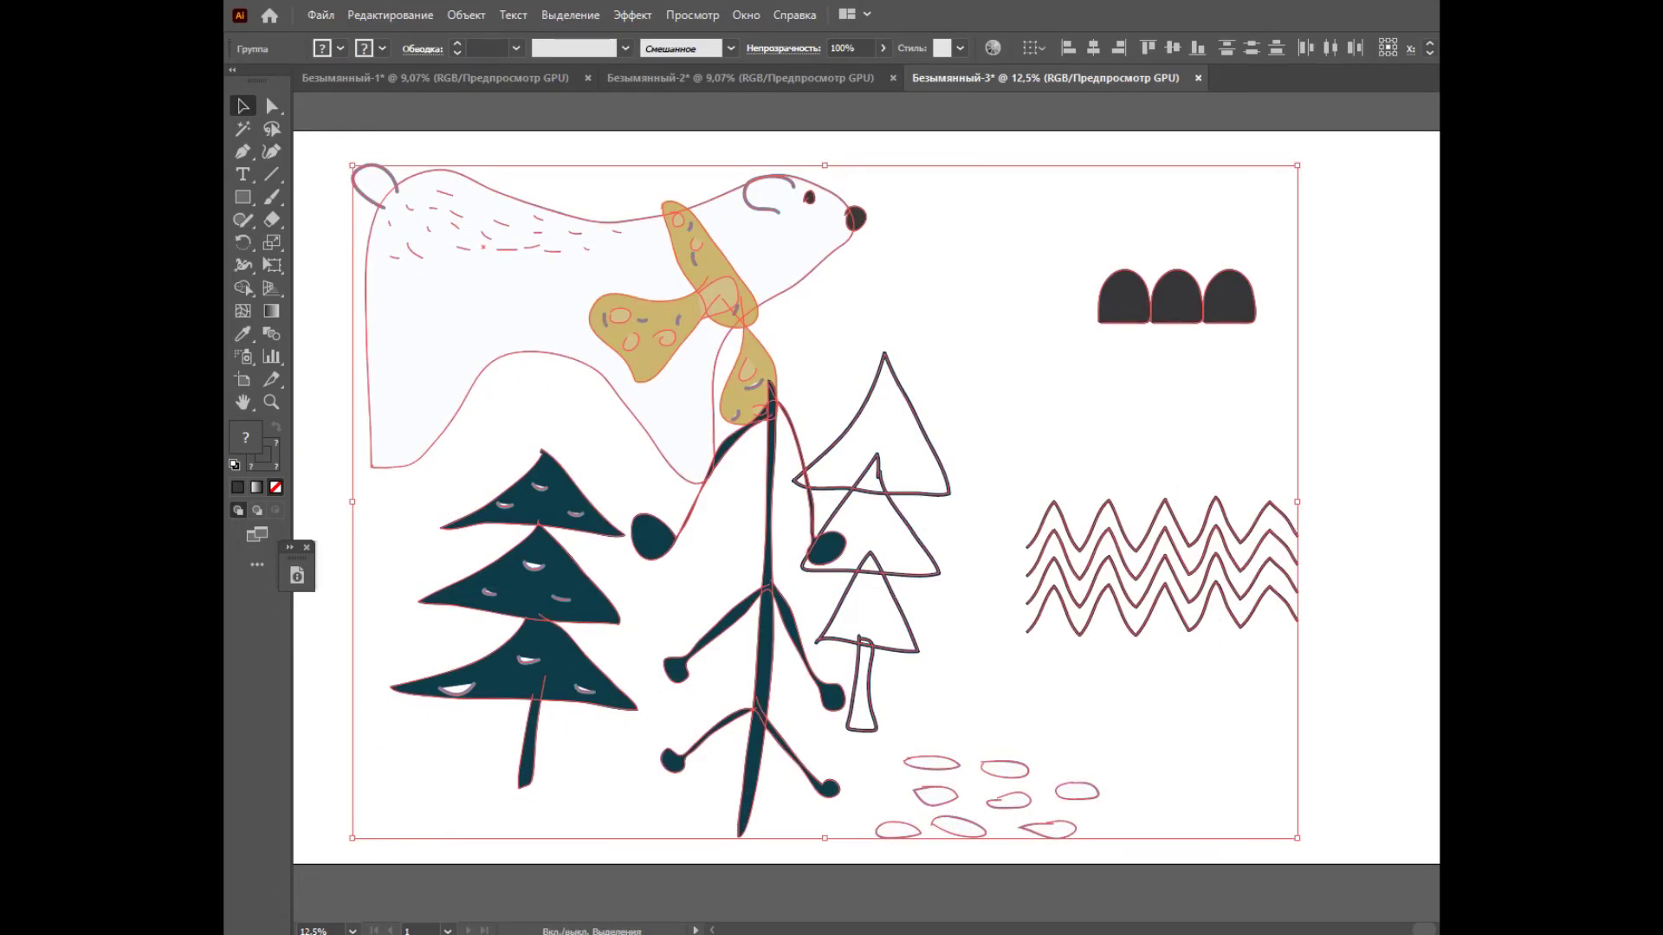
left_click_drag(1297, 164, 952, 411)
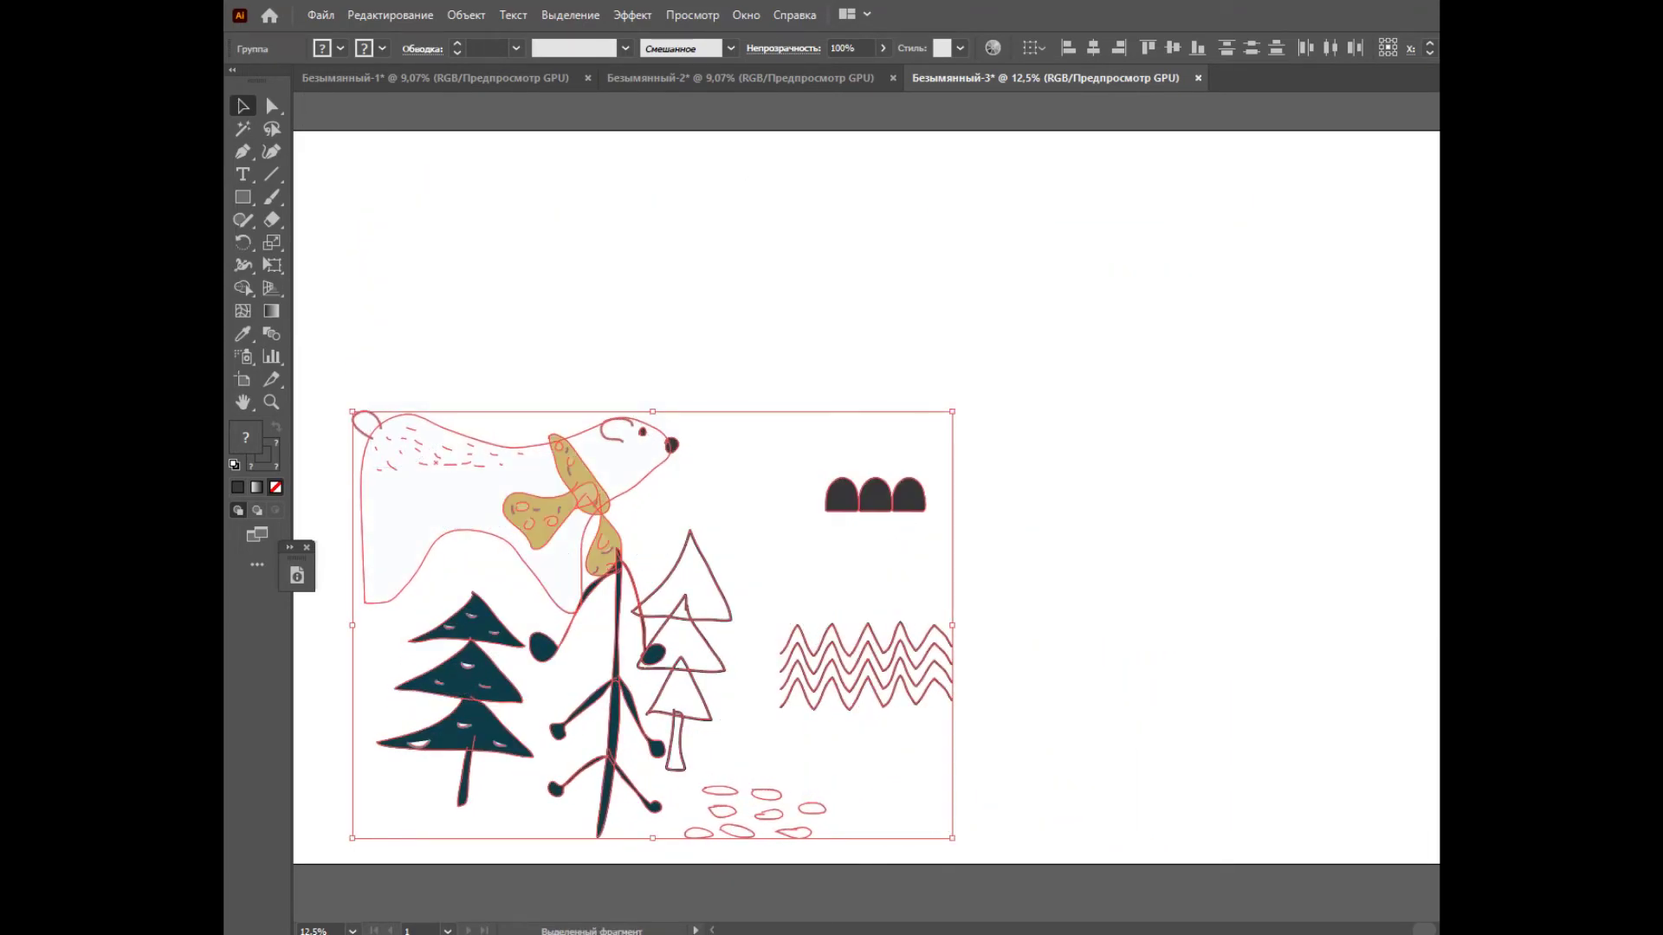
left_click(805, 390)
left_click_drag(664, 459, 1289, 530)
left_click_drag(754, 426, 941, 548)
left_click_drag(875, 496, 486, 401)
Step: Enlarge the solid fir near centre, place the outline tree left and branch tree right
left_click_drag(455, 700, 857, 462)
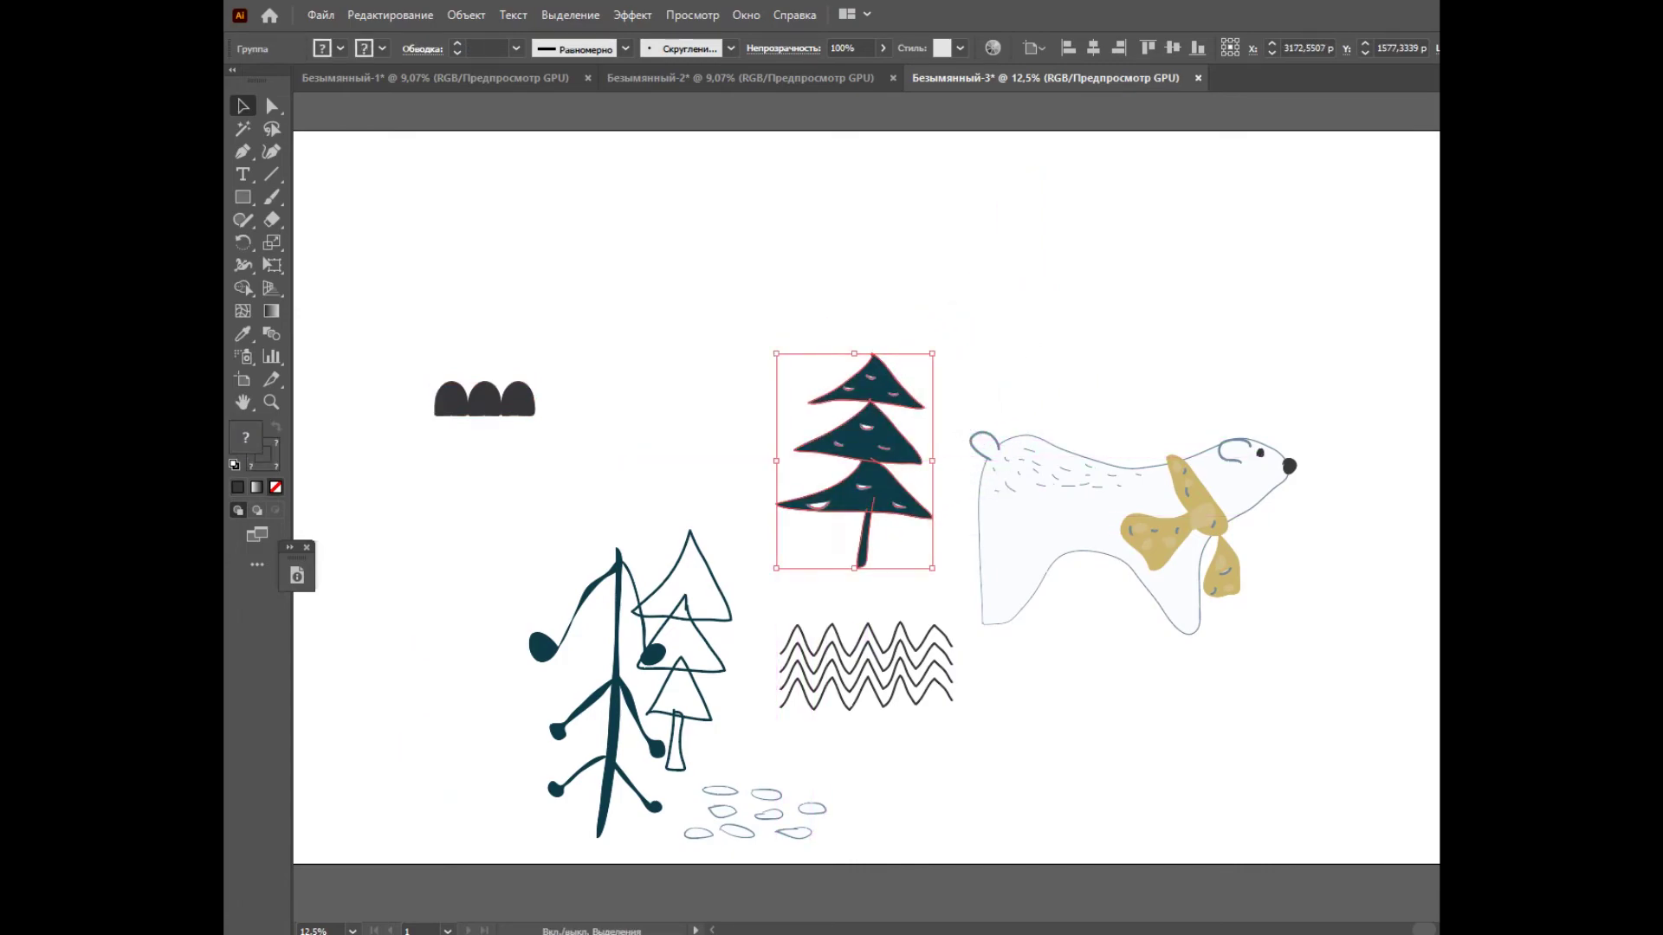
left_click_drag(932, 354, 994, 271)
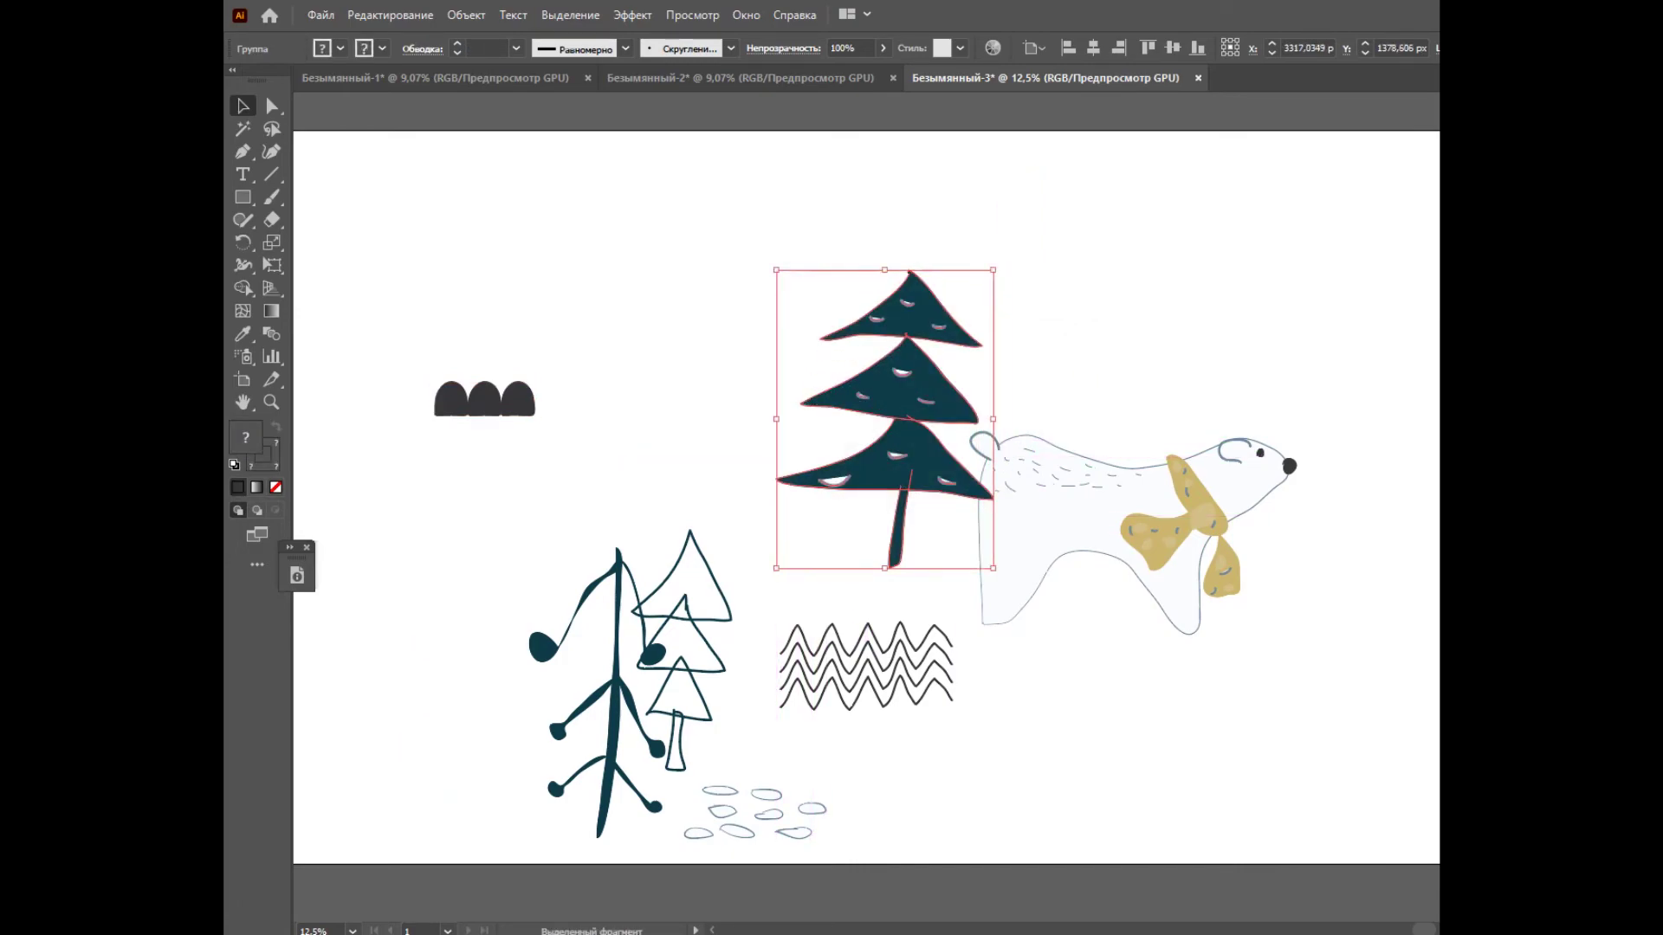
left_click_drag(725, 606, 501, 585)
left_click_drag(508, 513, 525, 470)
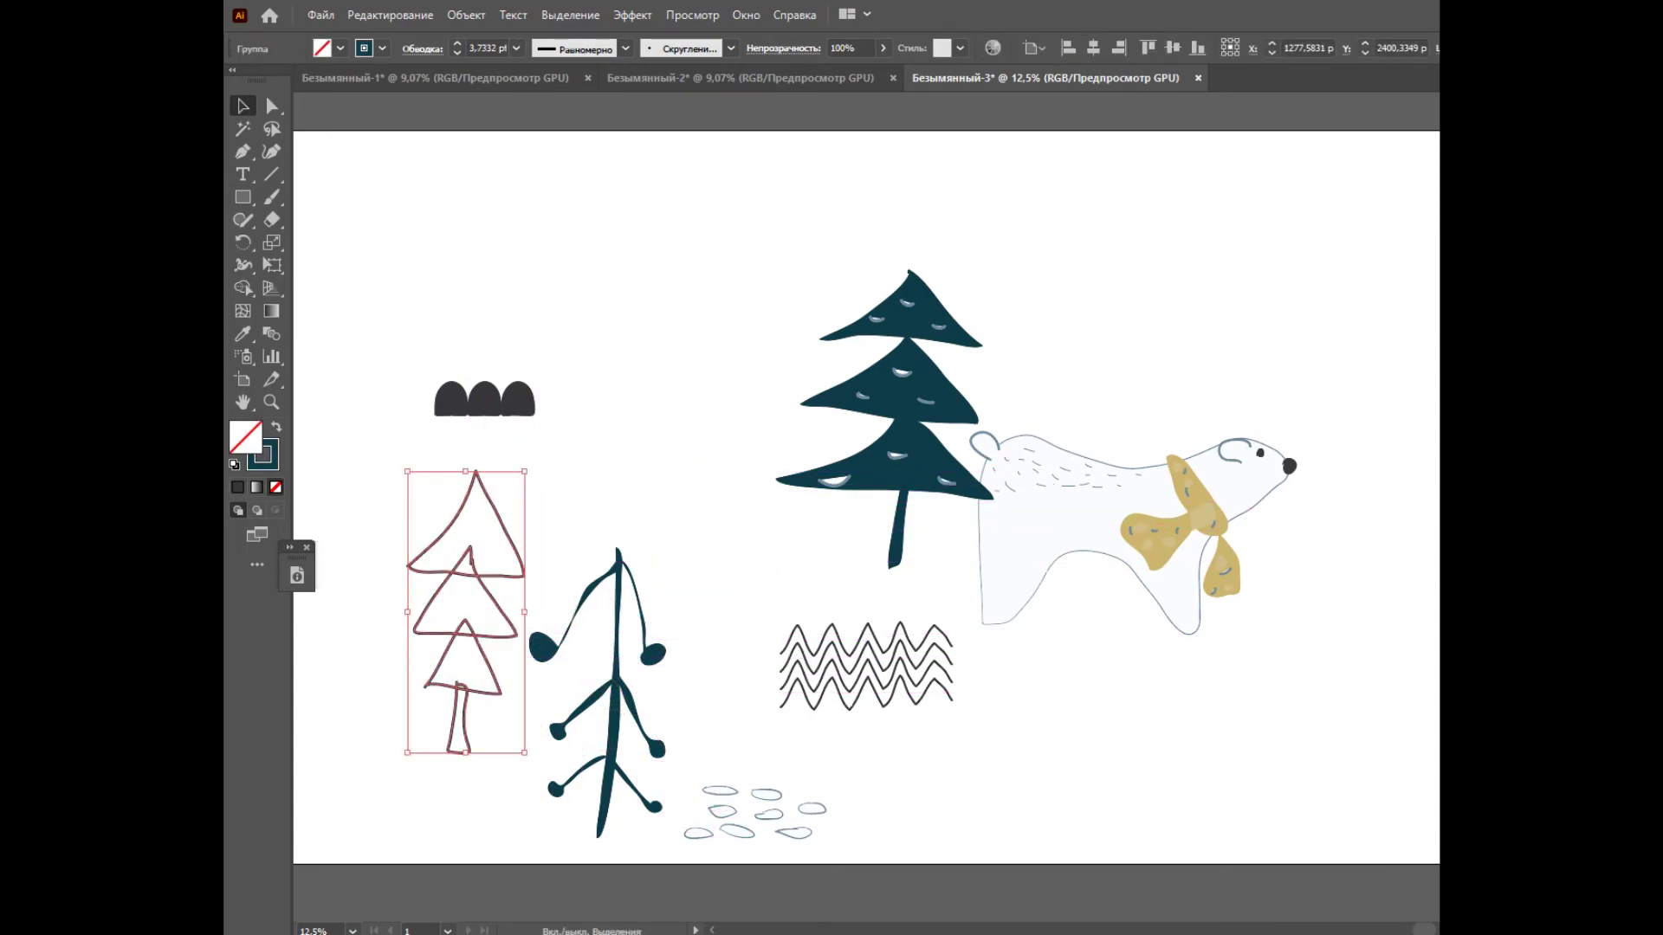
left_click_drag(617, 681, 1289, 636)
left_click_drag(1133, 528, 1089, 617)
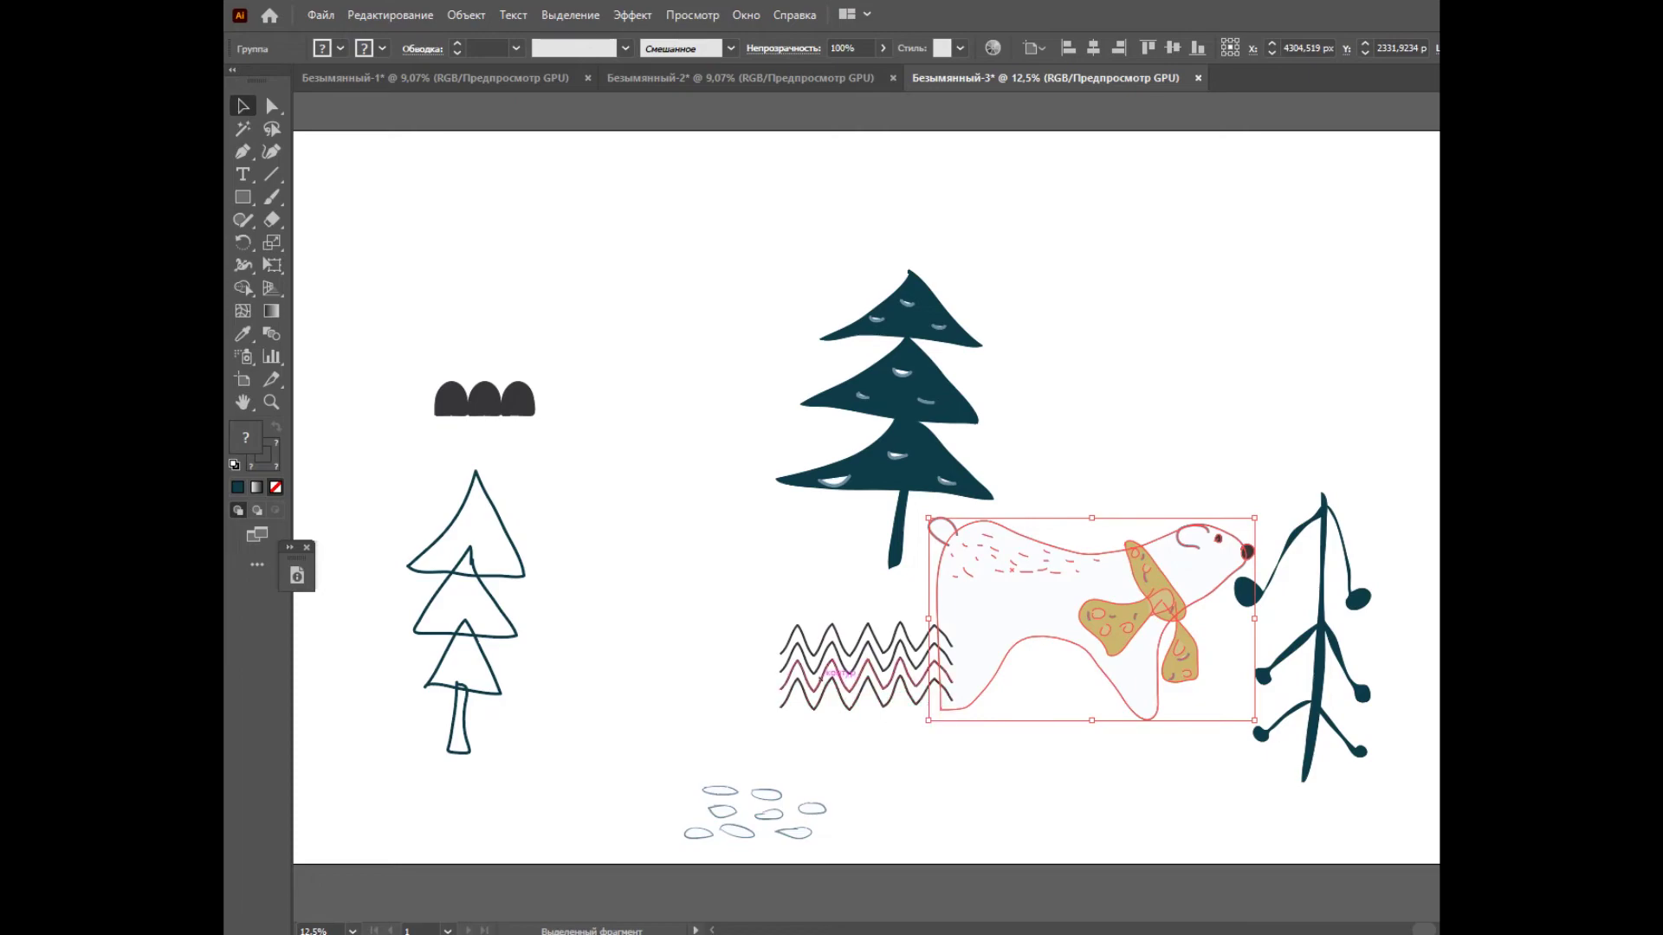
Step: Move the zigzags to the bottom right and add two snow-patch copies beside the trees
left_click_drag(864, 621, 1255, 801)
left_click_drag(673, 745, 870, 839)
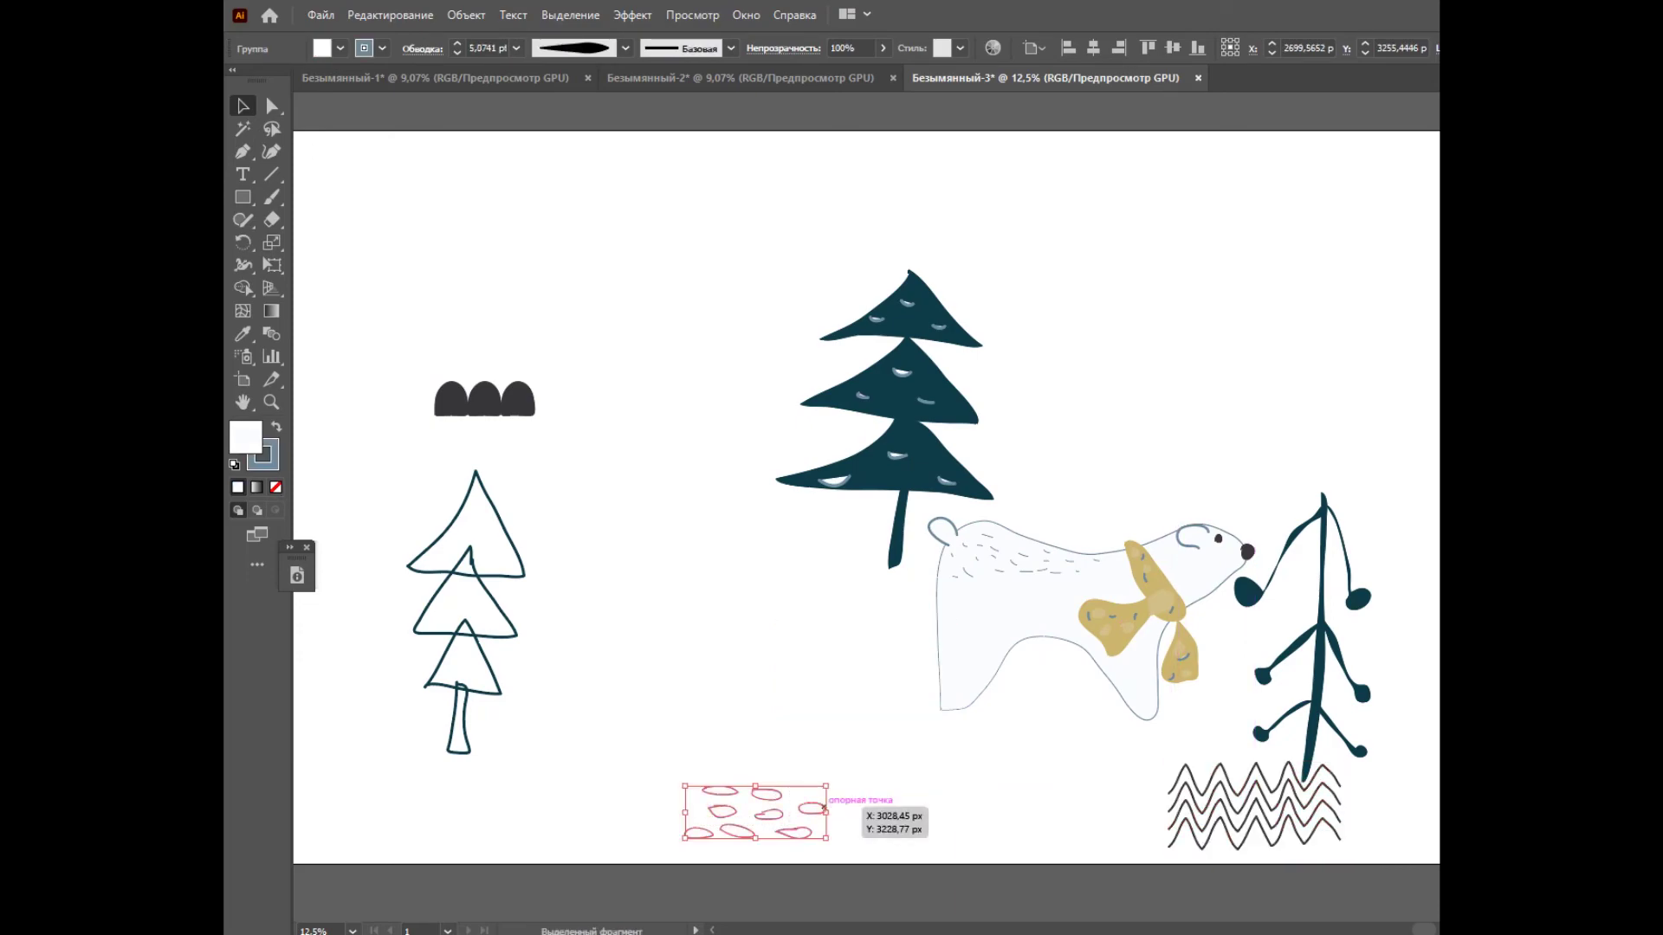
left_click_drag(826, 786, 897, 556)
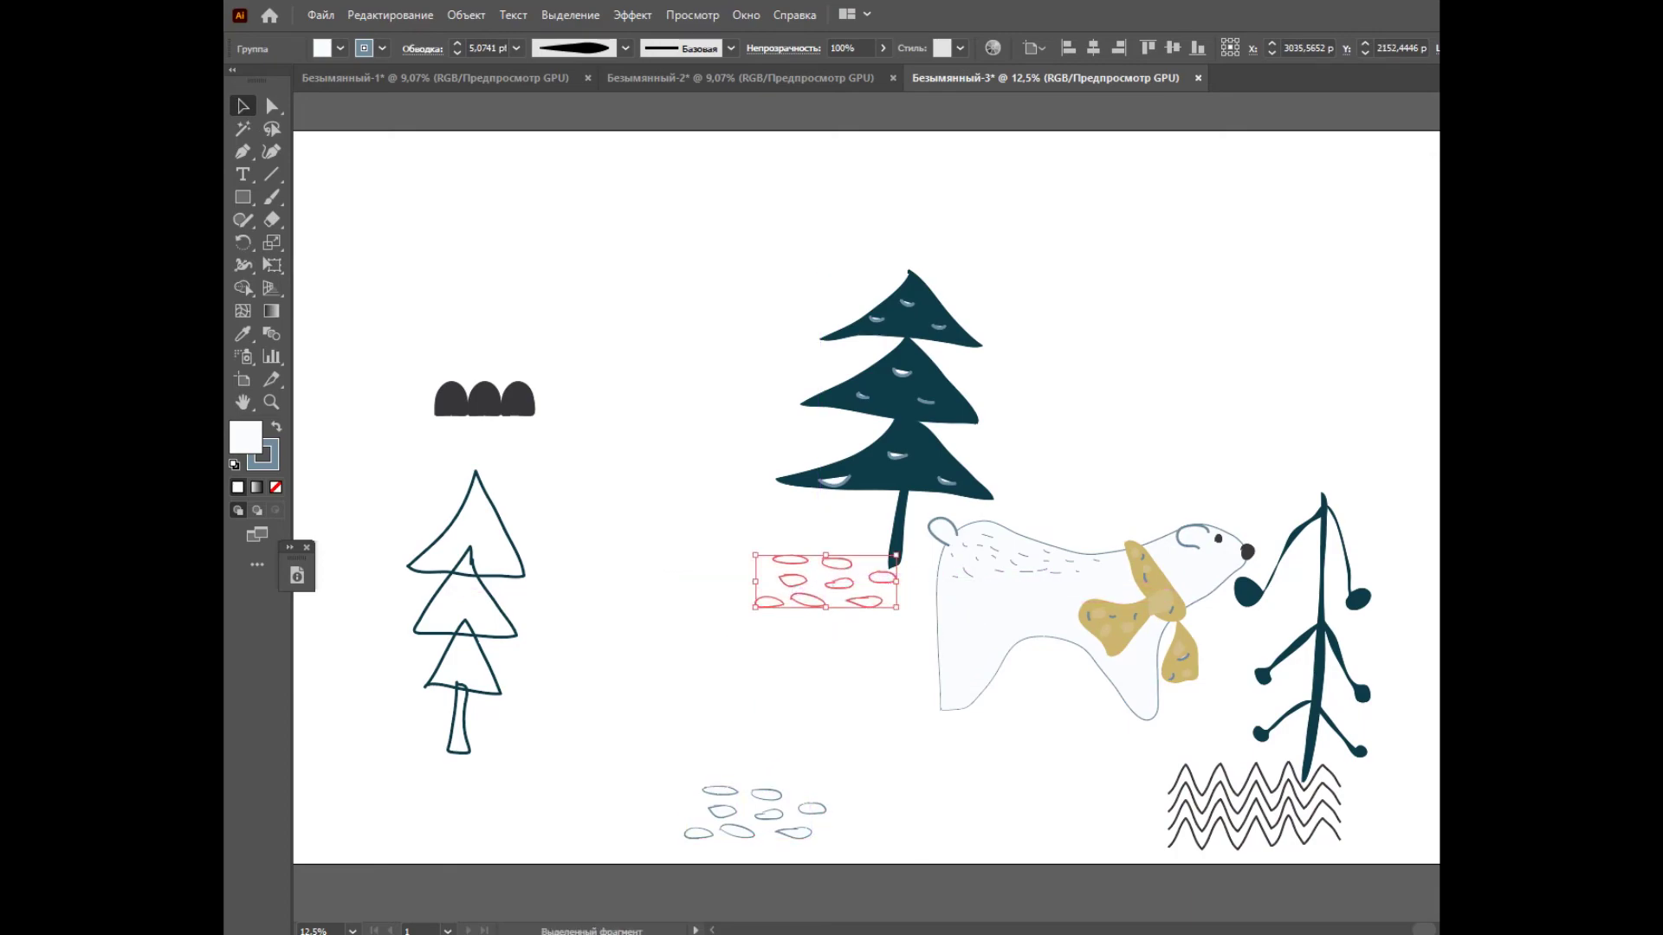
left_click_drag(828, 595, 459, 799)
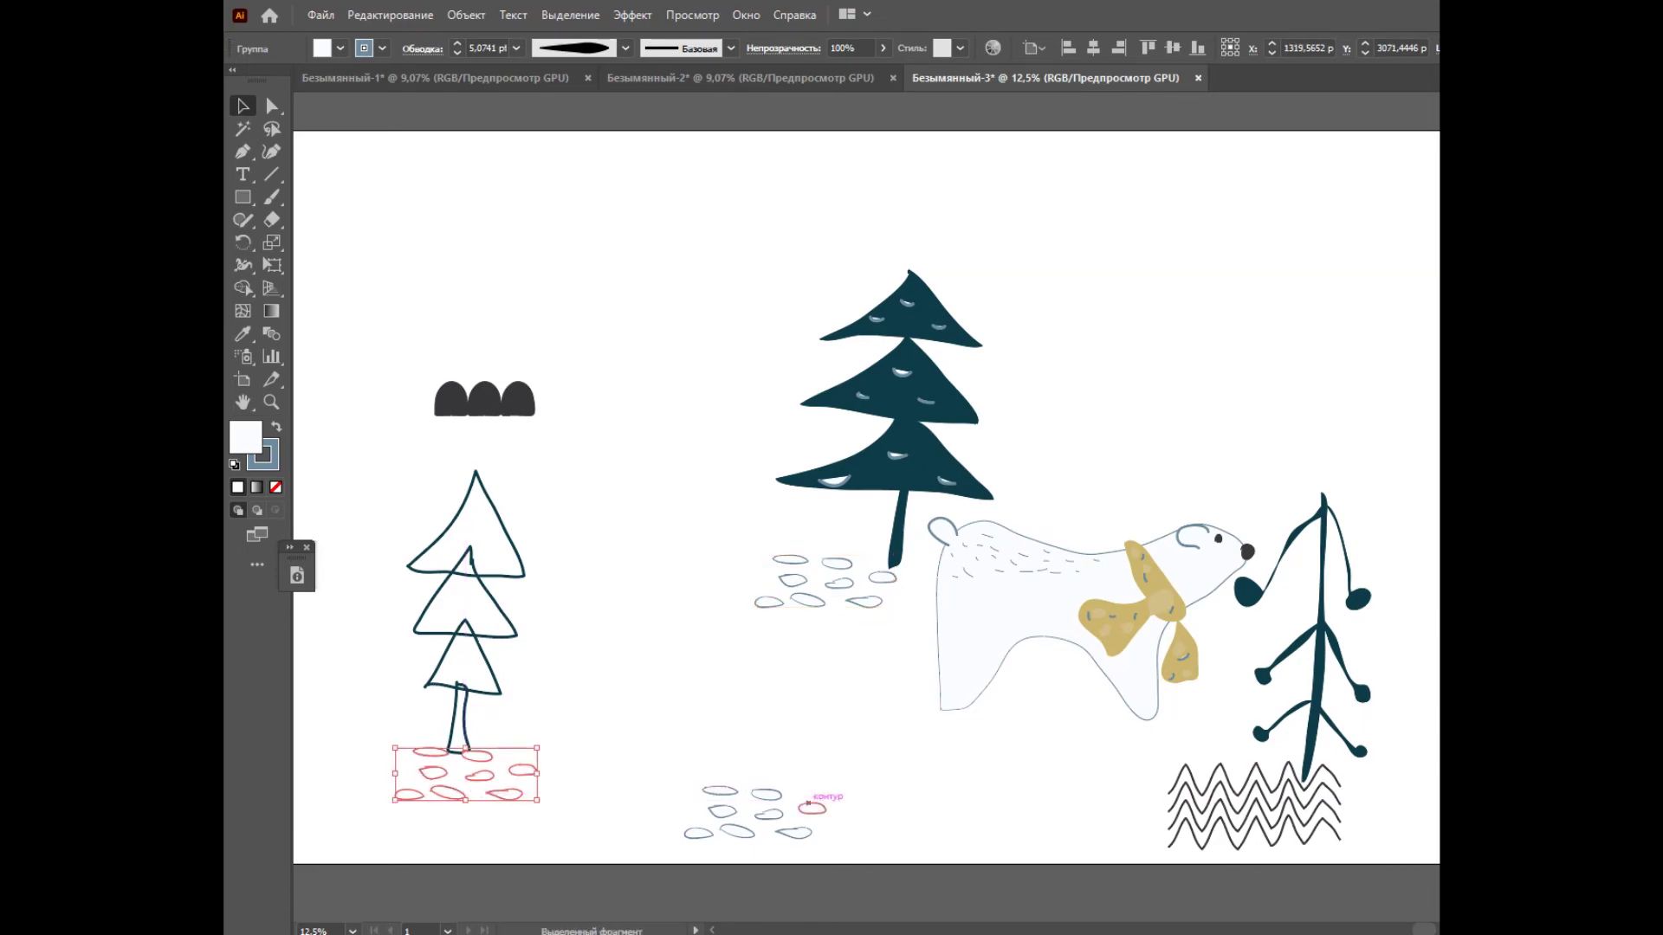
left_click_drag(1003, 609, 990, 621)
Step: Shift the fir and its snow patches left, reposition the bear, and select all artwork
left_click_drag(745, 303, 860, 609)
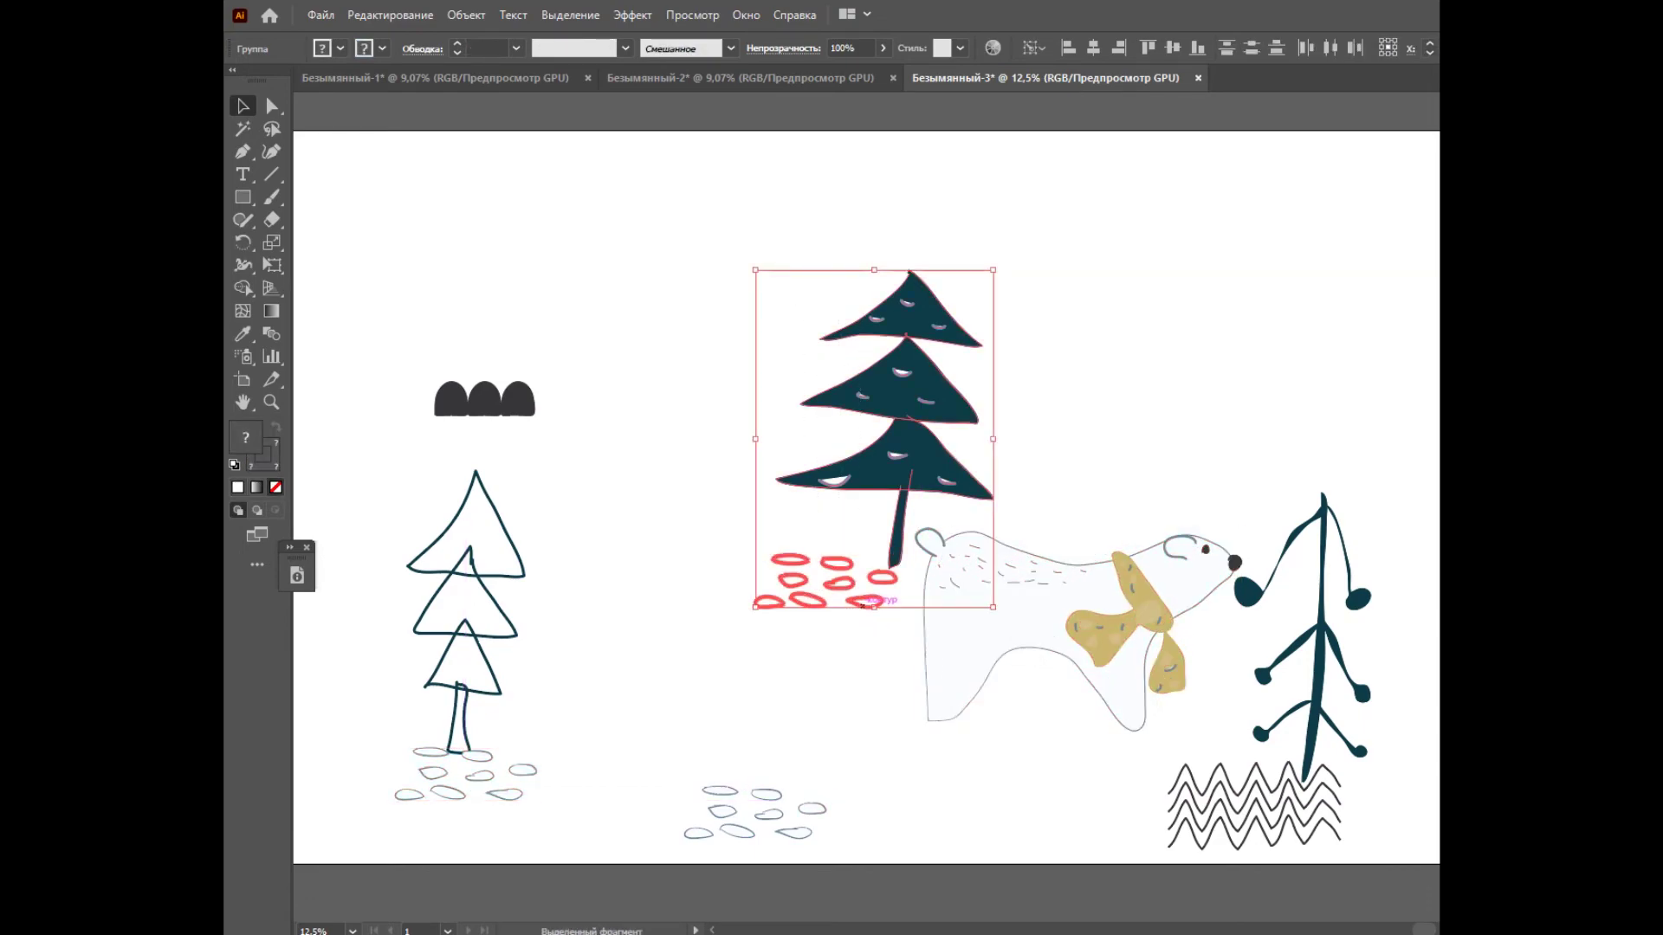
left_click_drag(892, 553, 773, 563)
left_click_drag(1018, 624, 976, 537)
left_click_drag(397, 327, 1133, 700)
mouse_move(652, 748)
left_mouse_down()
mouse_move(717, 814)
mouse_move(834, 816)
mouse_move(1135, 622)
mouse_move(1378, 416)
mouse_move(1362, 406)
left_mouse_up()
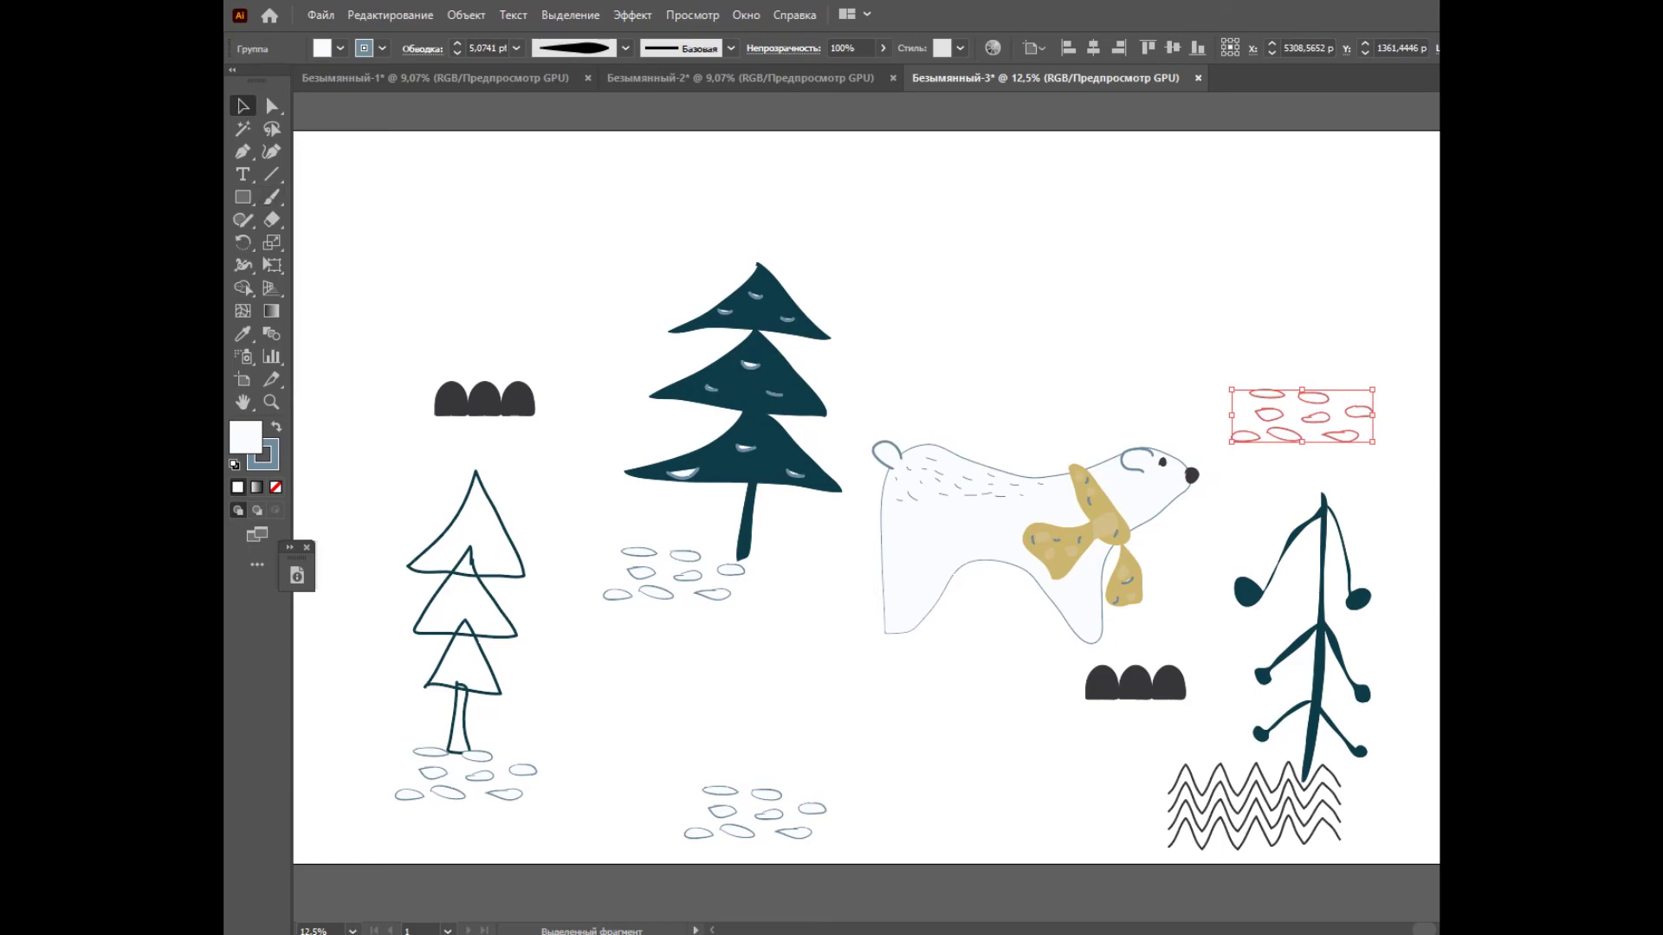
left_click_drag(327, 401, 1377, 849)
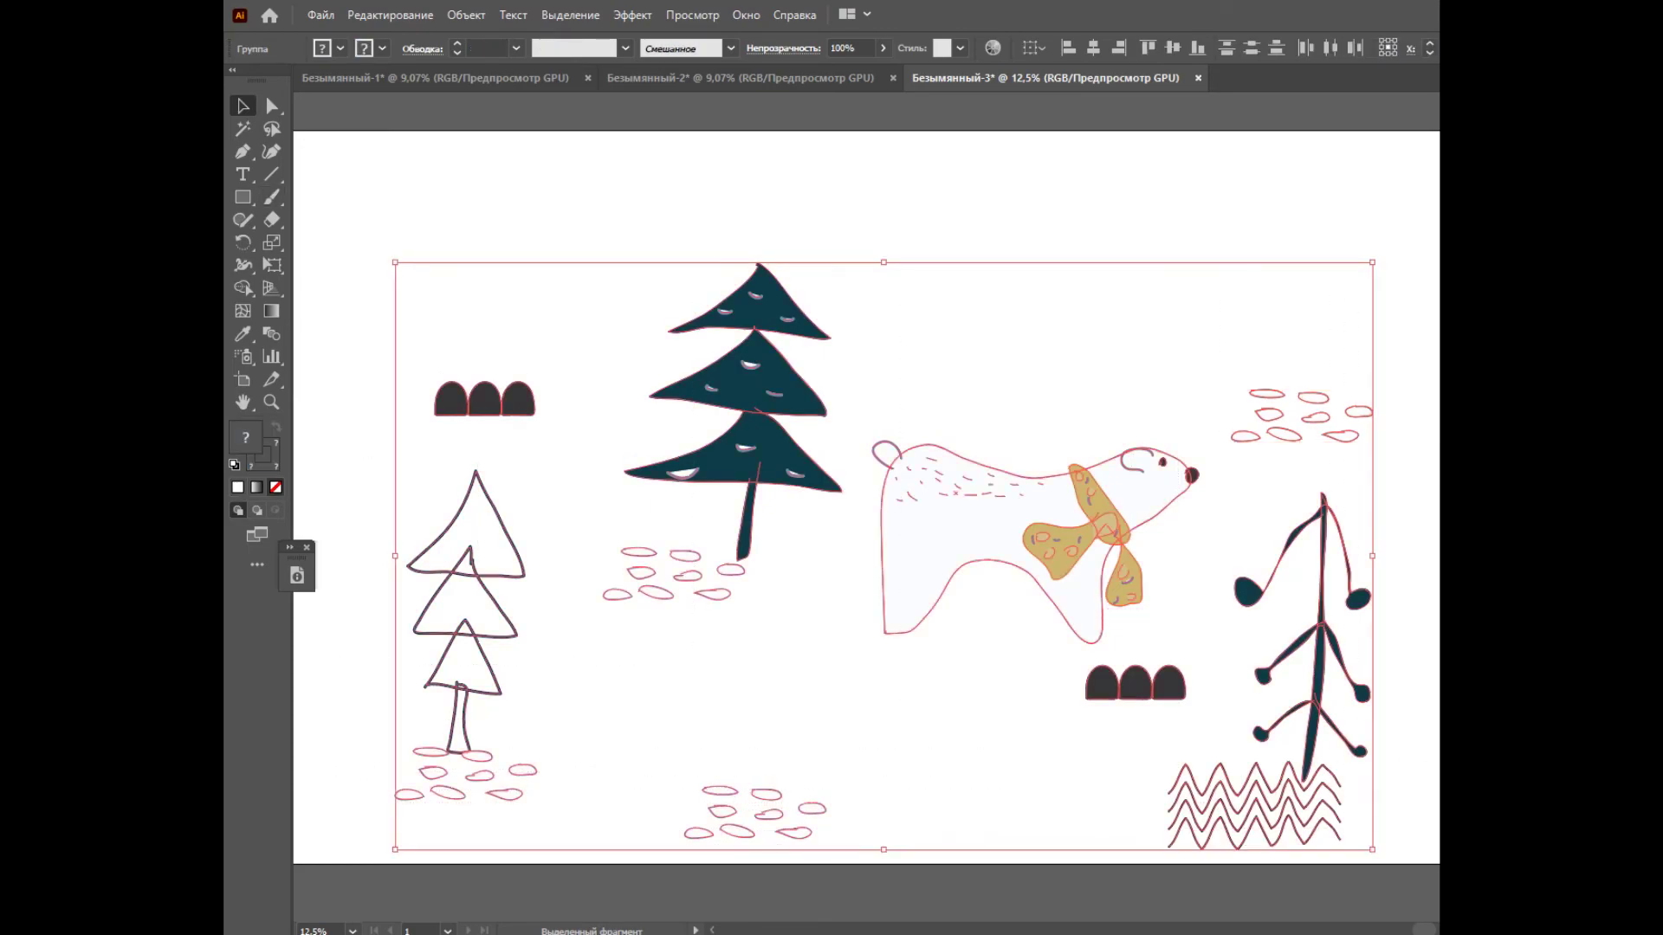
Step: Group the whole scene and centre it on the artboard at X 3000 px, Y 1750 px
right_click(1072, 595)
left_click(1143, 738)
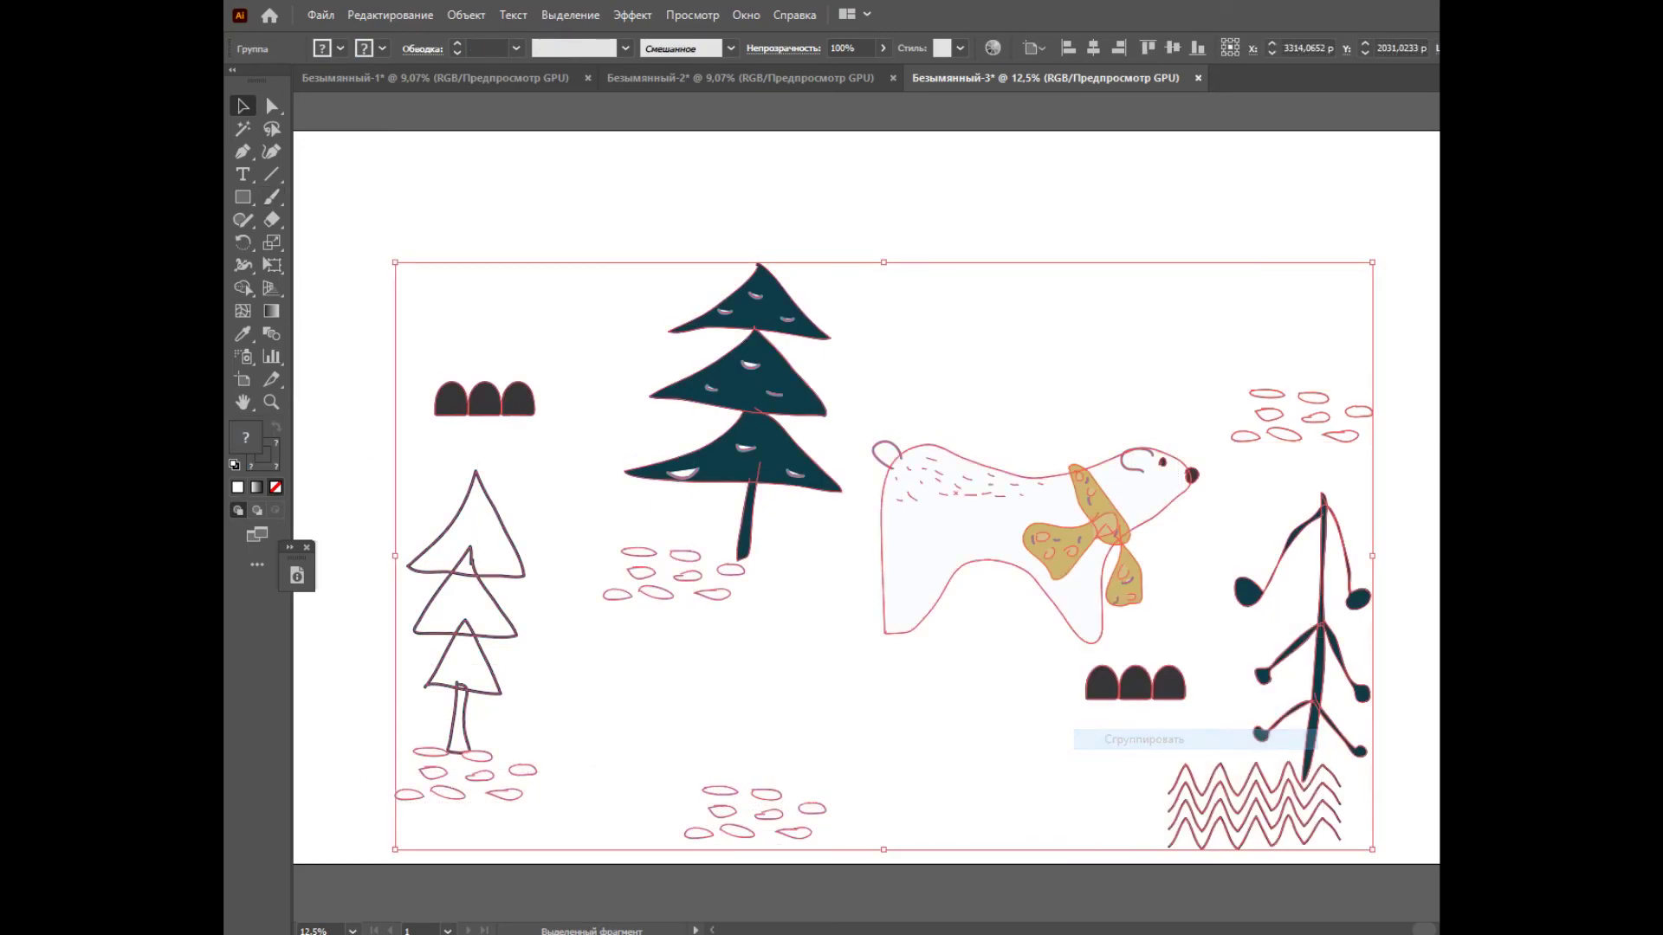
left_click(1093, 48)
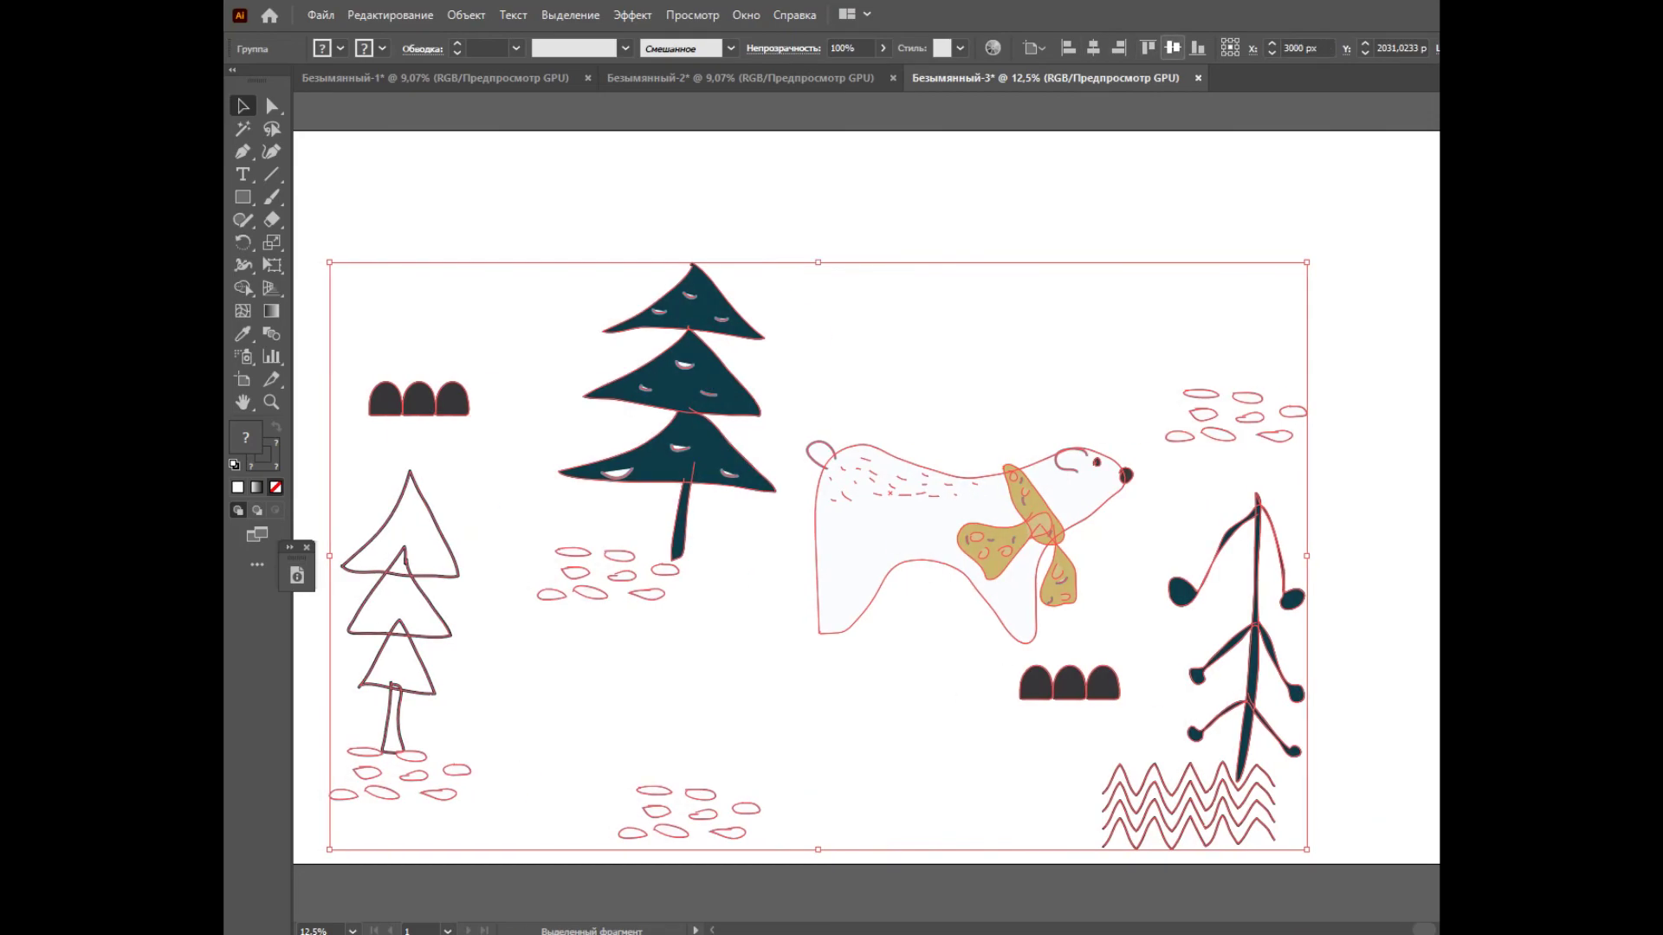
left_click(1173, 48)
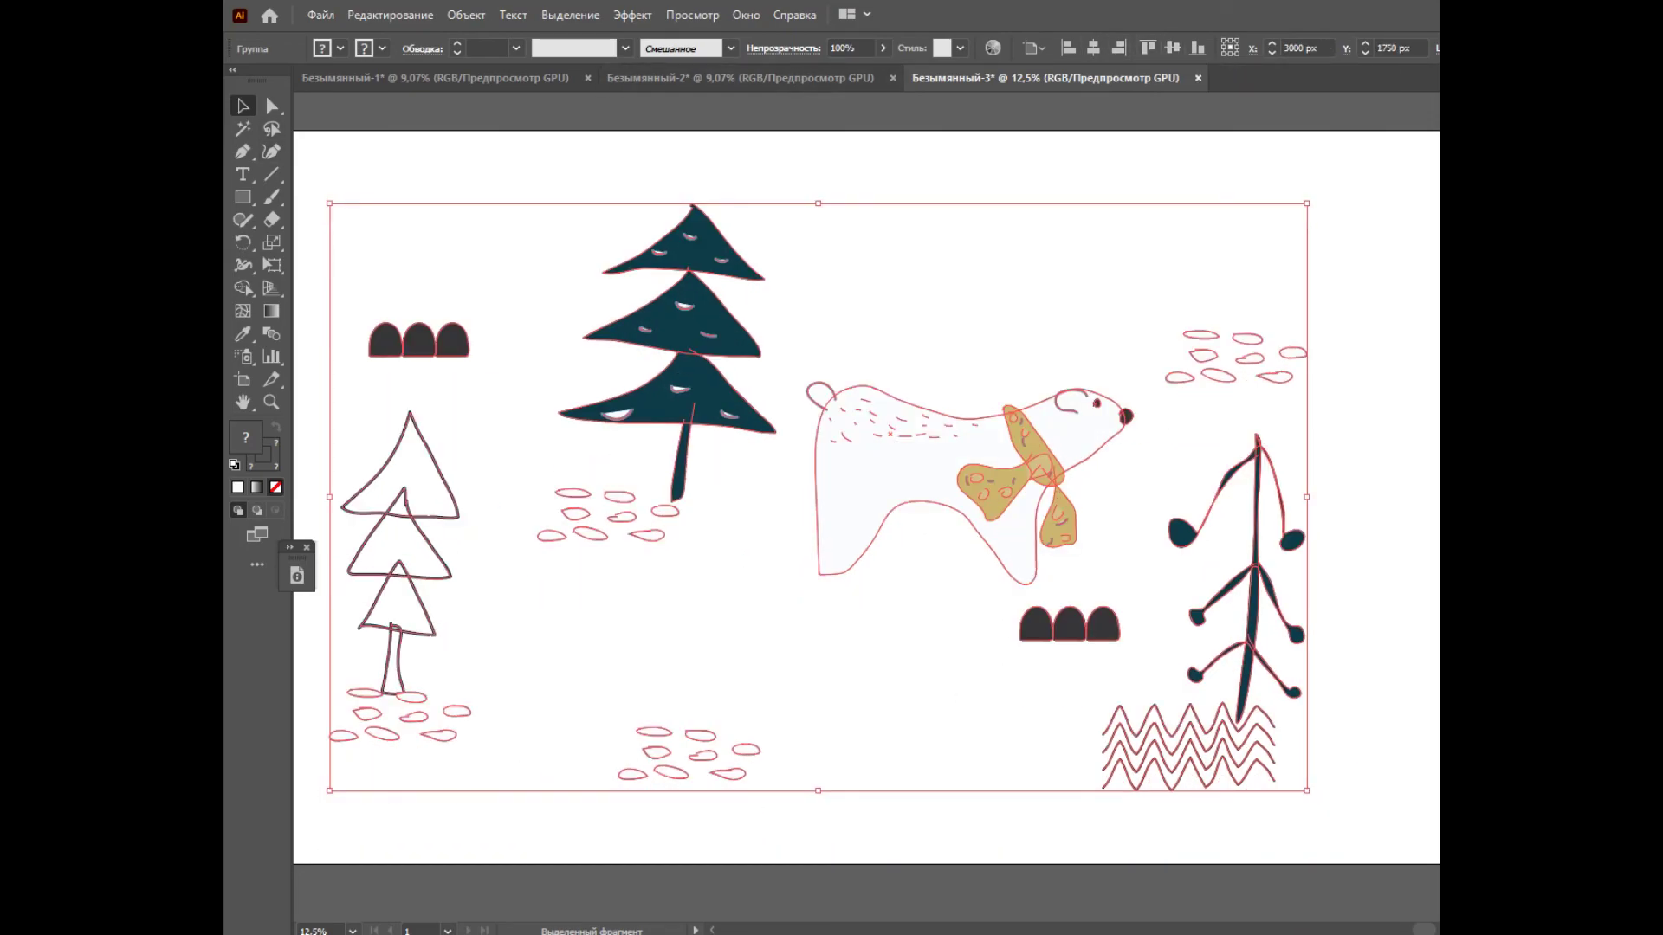
left_click(970, 260)
left_click(242, 197)
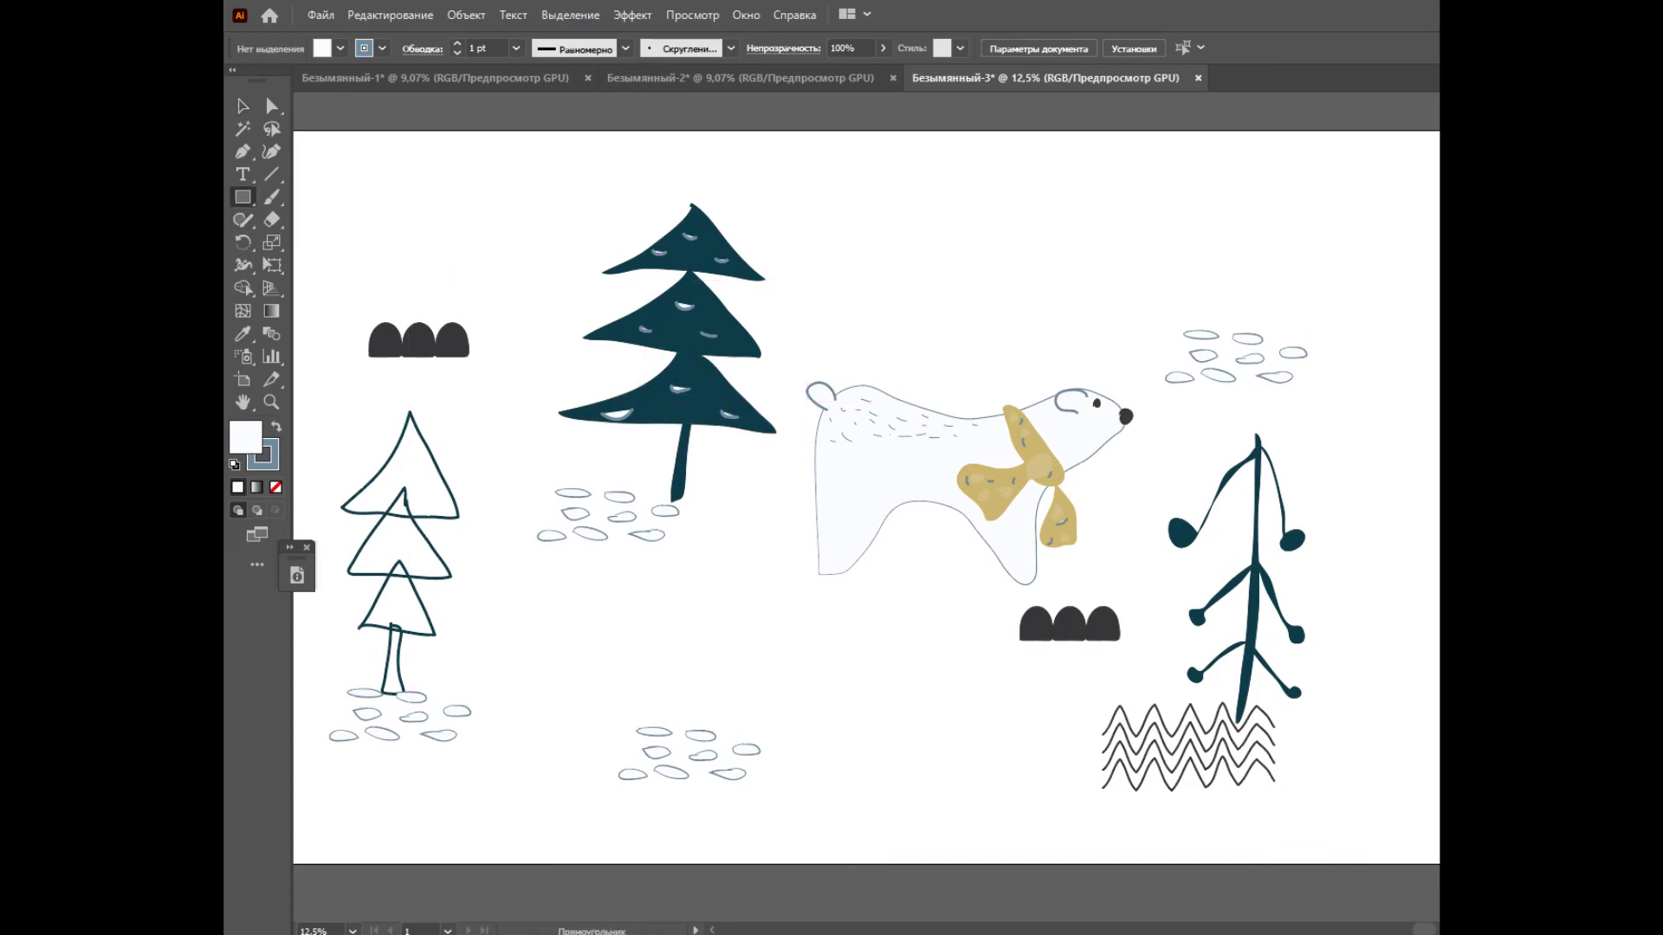
Step: Create a 6000×3500 px rectangle and centre it horizontally and vertically on the artboard
left_click(454, 275)
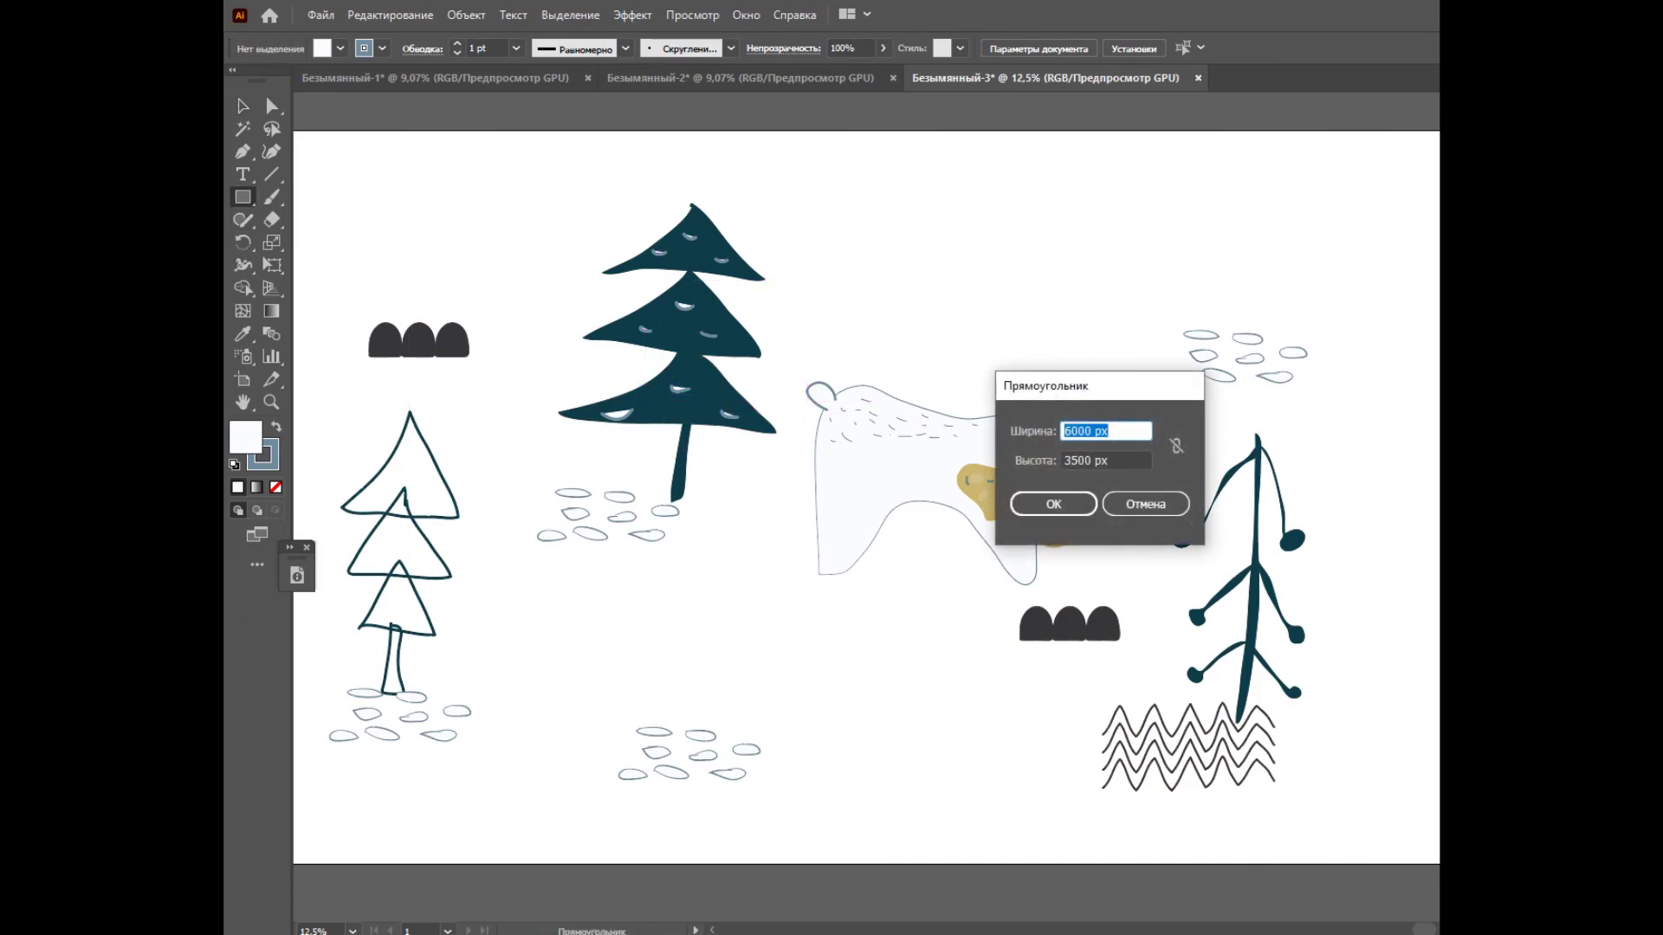
key("Return")
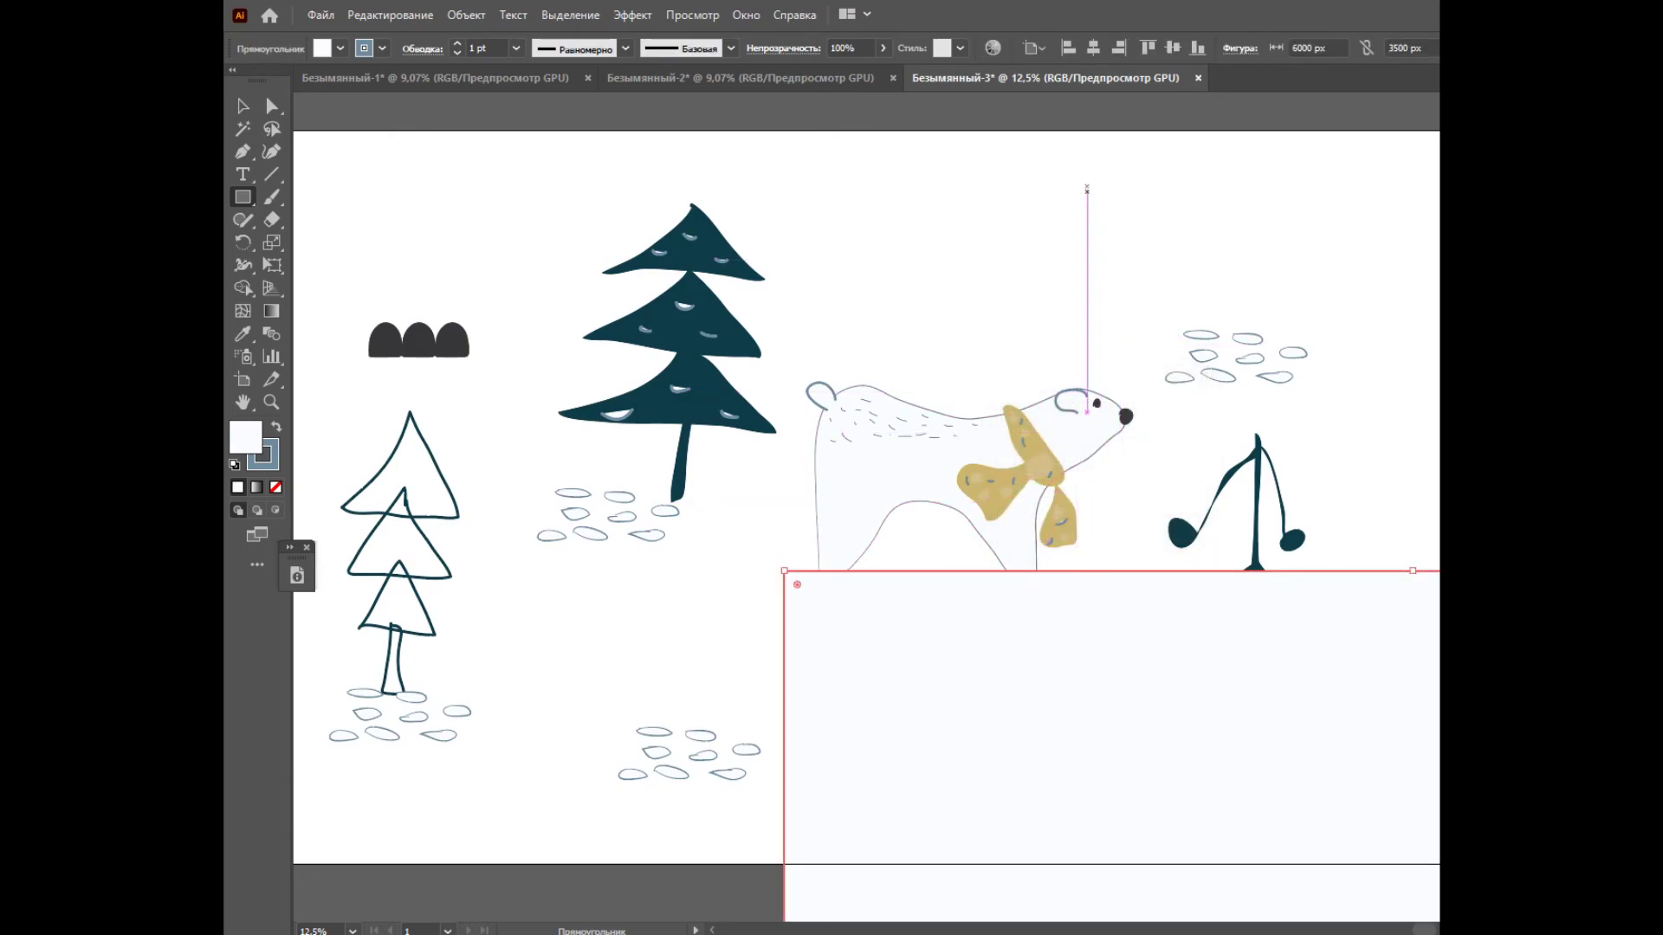
left_click(1093, 48)
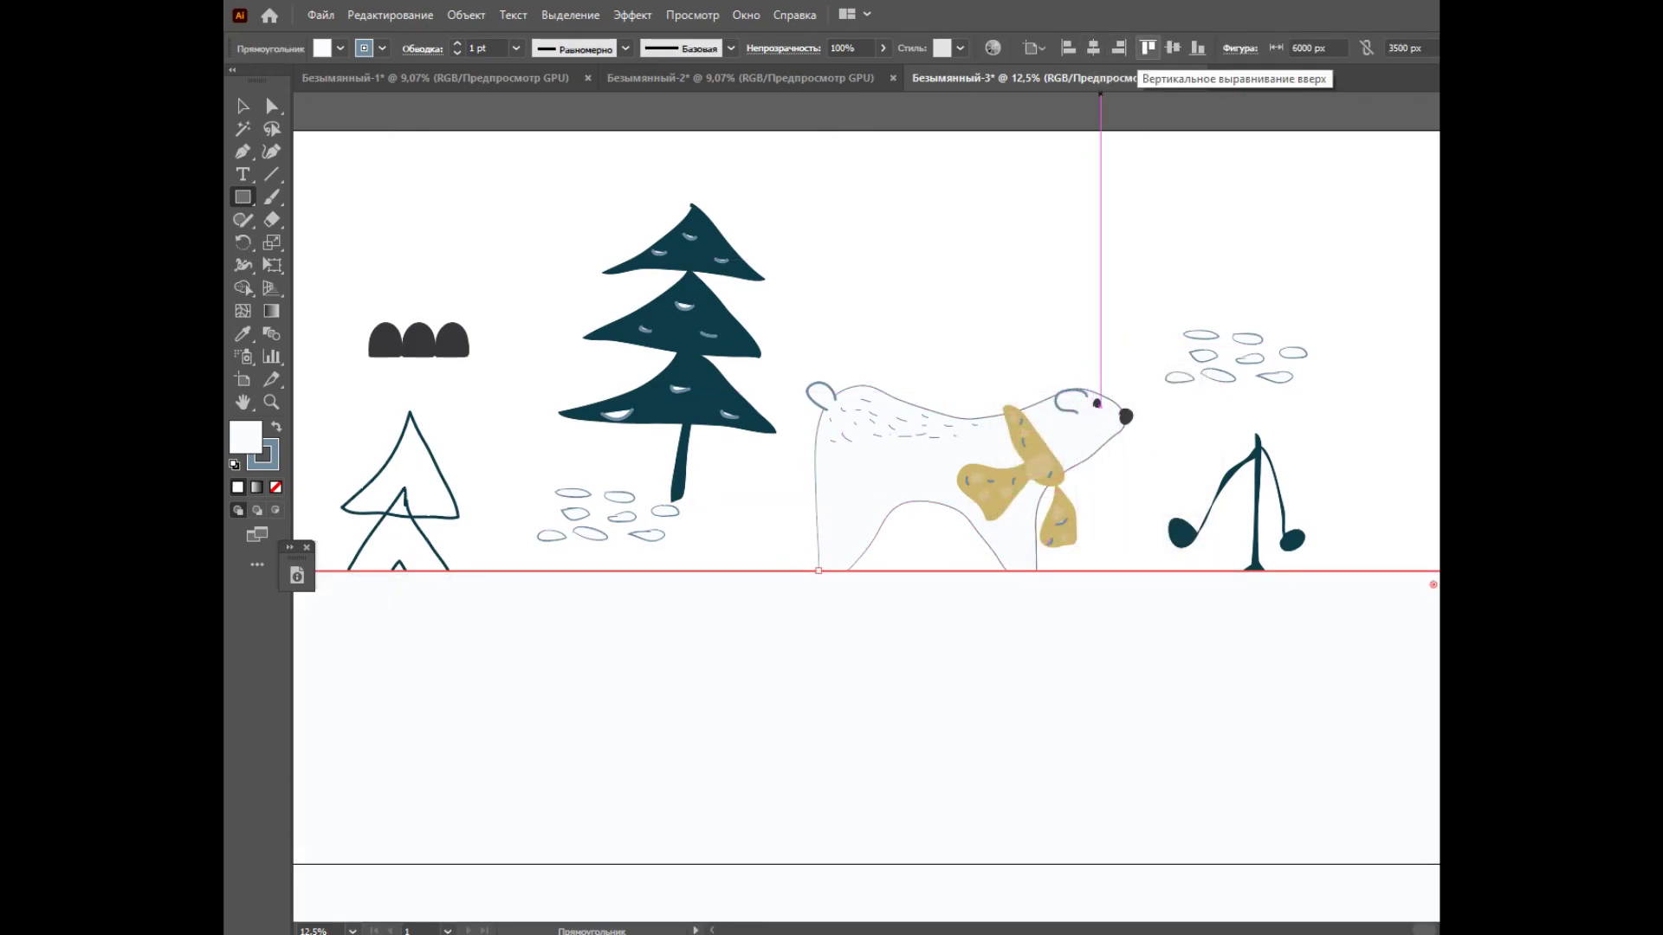
left_click(1172, 48)
Step: Swap the rectangle's fill and stroke, set its stroke to None, and send it to the back
left_click(243, 106)
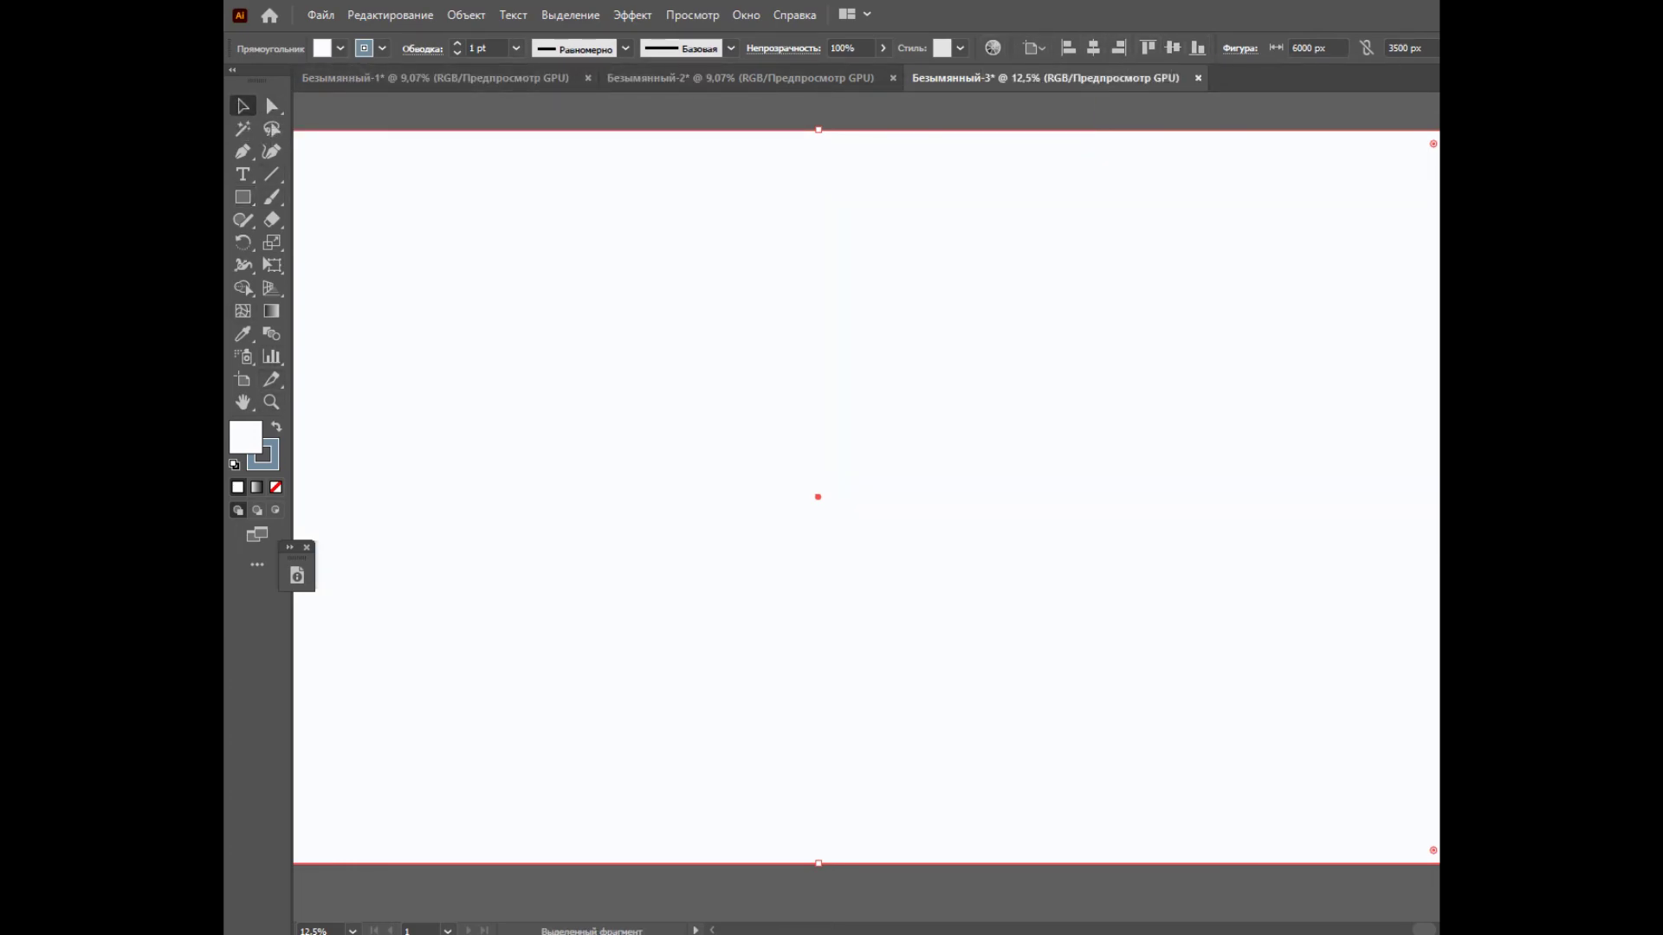
left_click(276, 427)
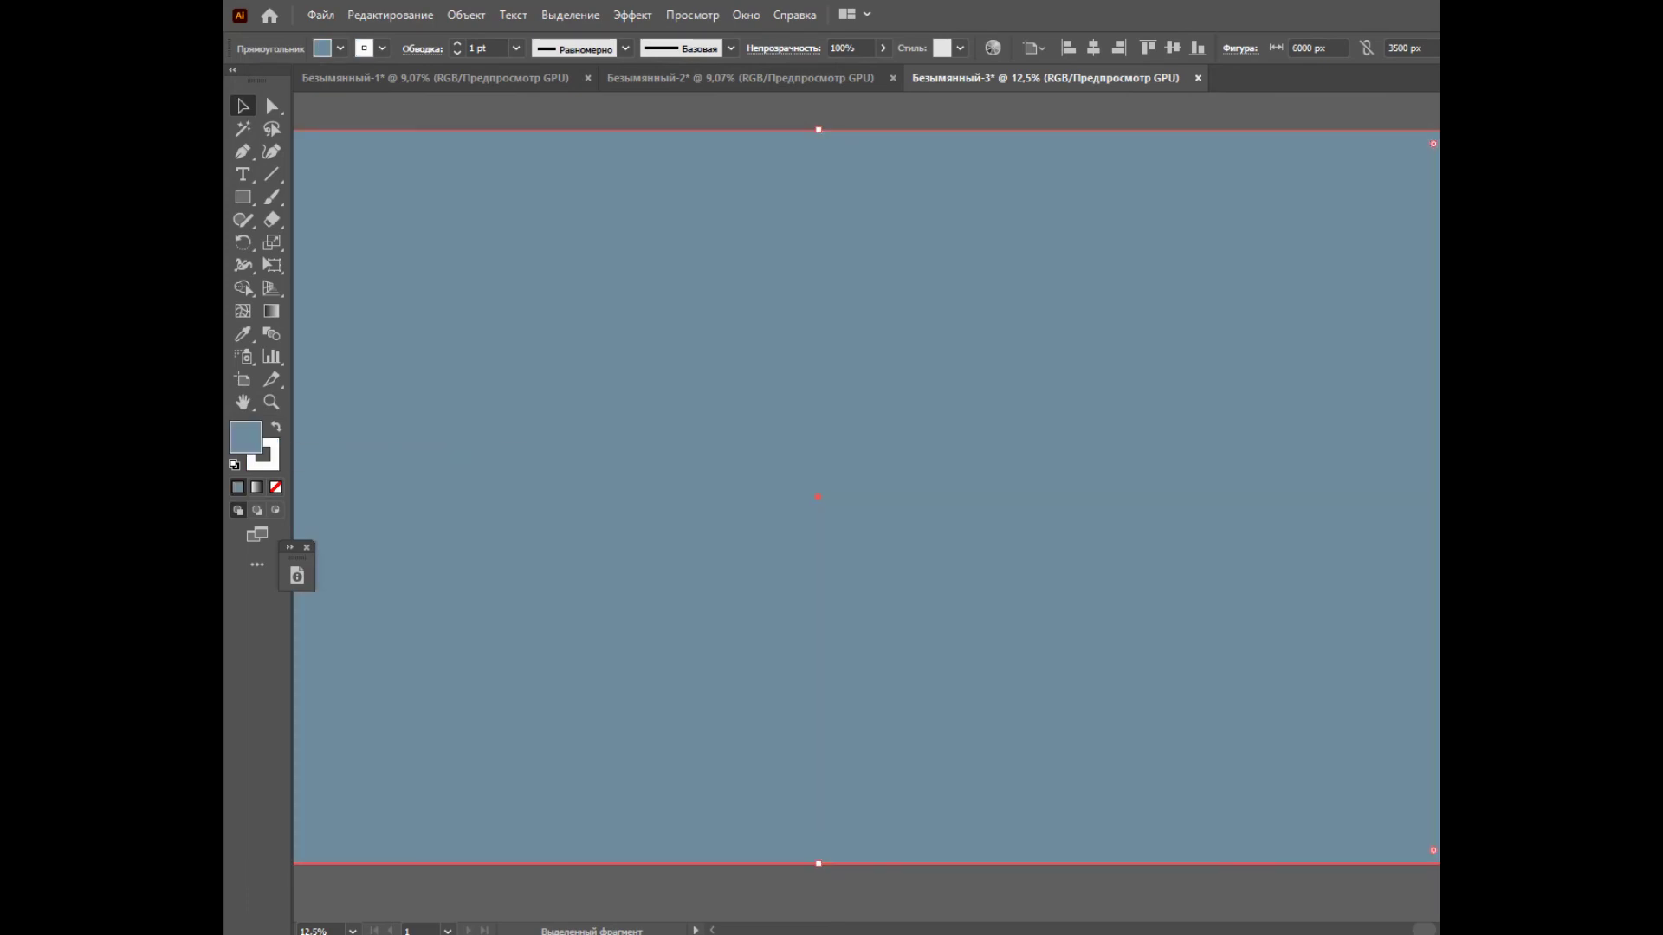
left_click(382, 48)
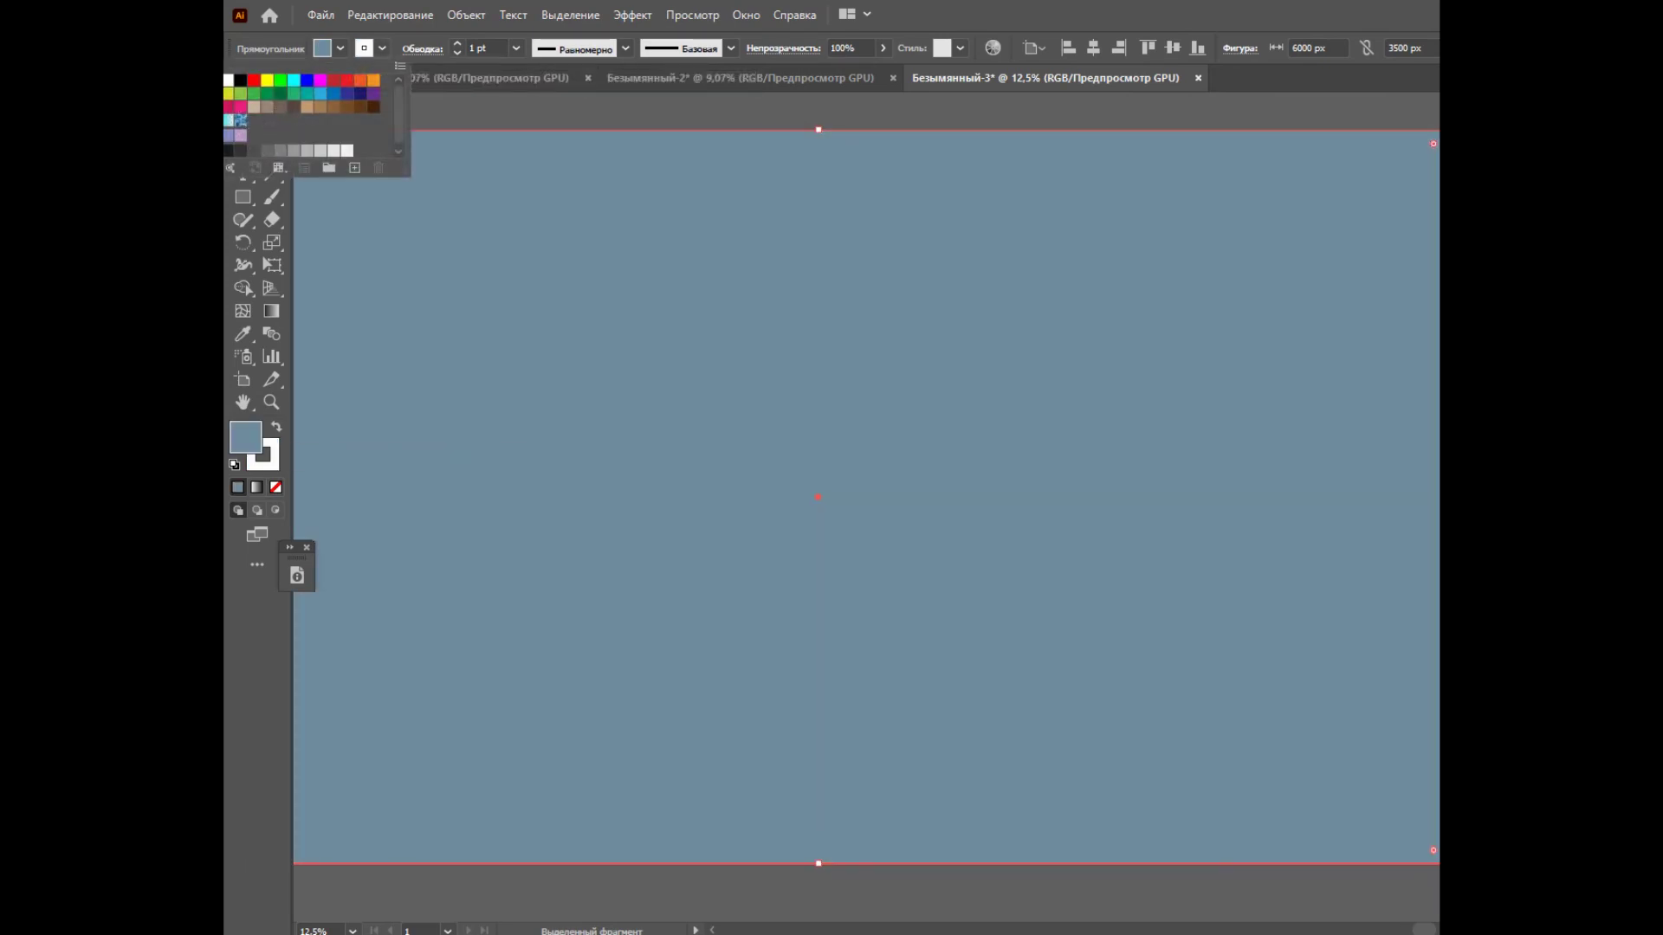
left_click(202, 81)
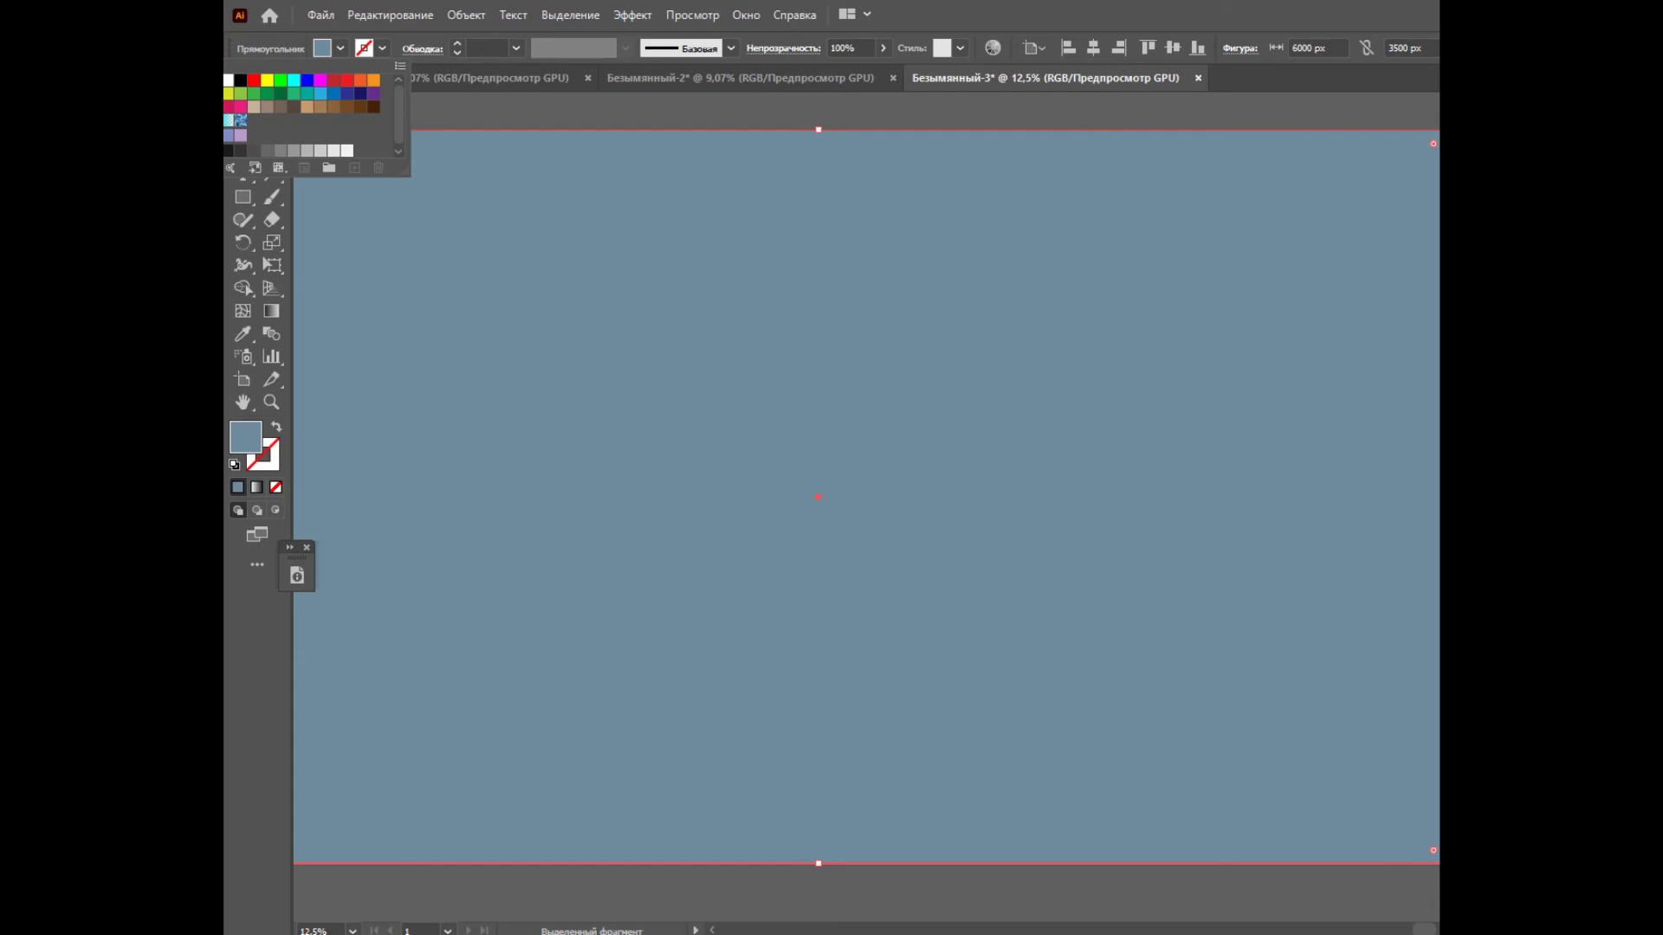
key("Escape")
right_click(669, 217)
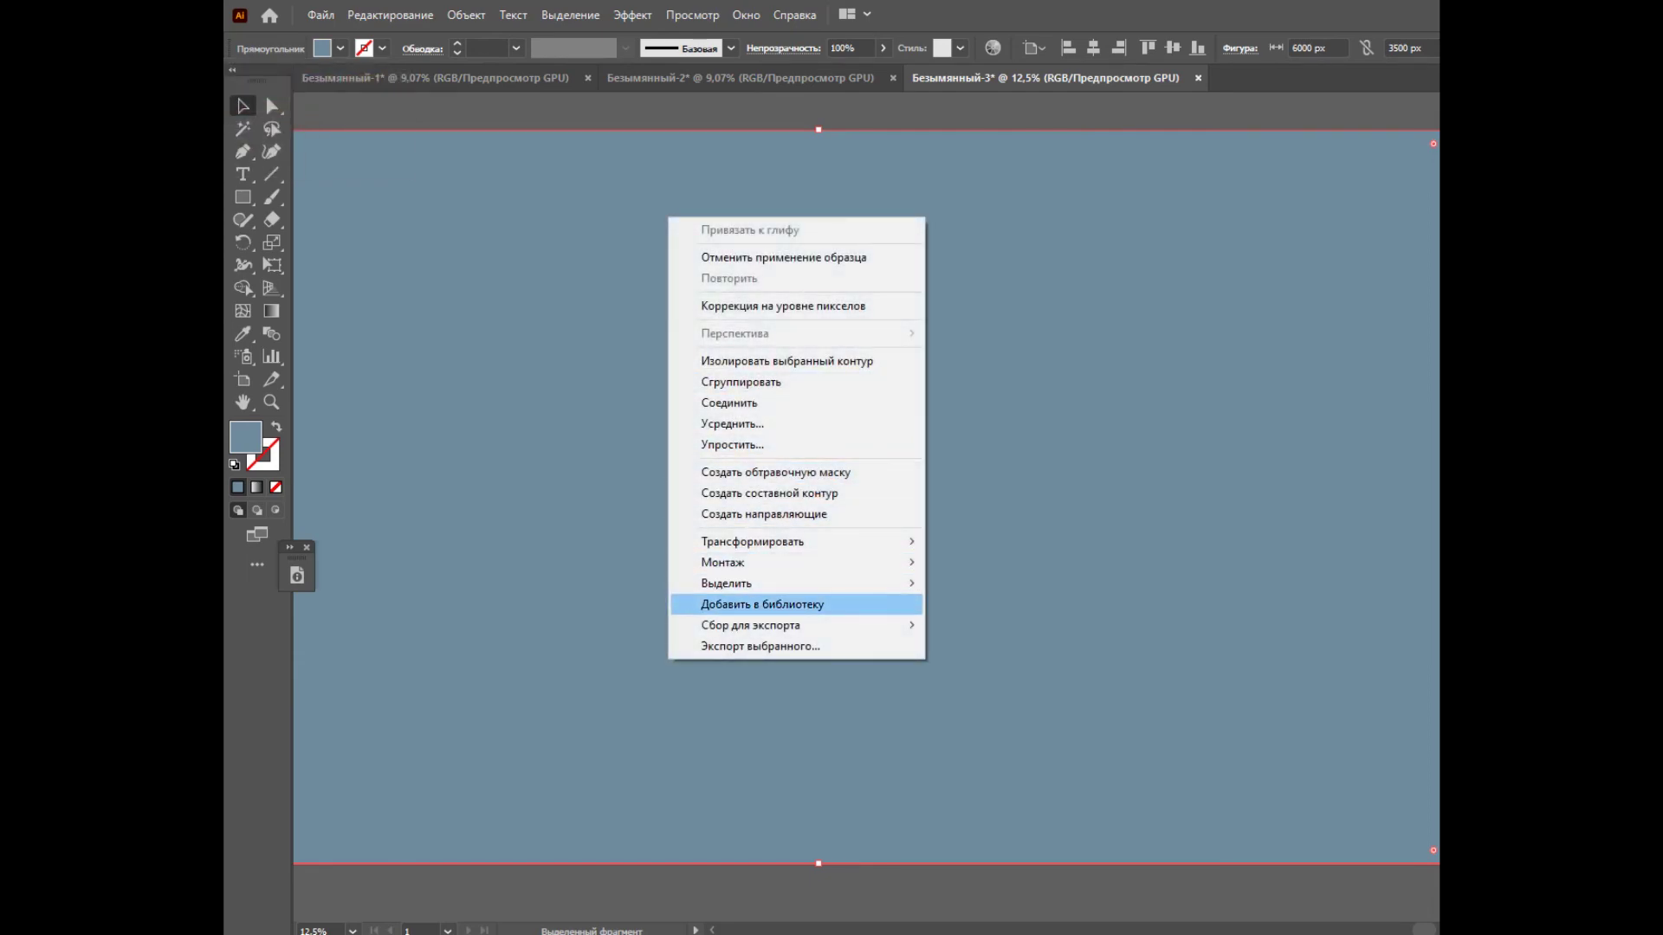
left_click(994, 624)
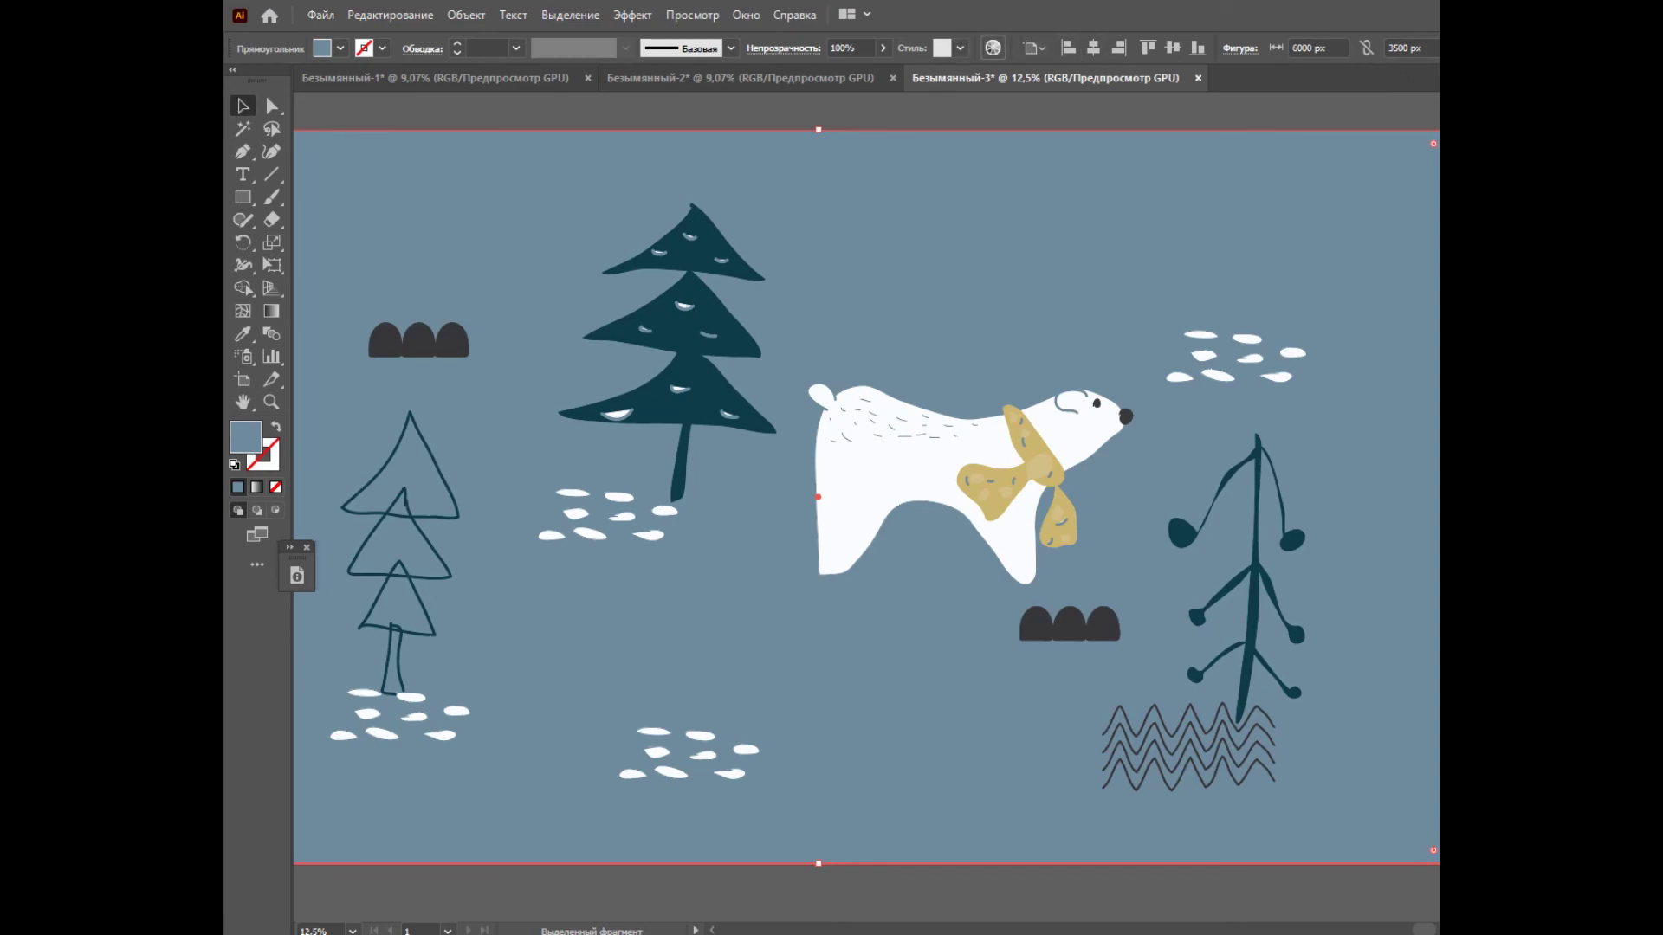
Step: In Recolor Artwork, raise the background's brightness, slightly lower saturation, apply, then deselect
left_click(992, 48)
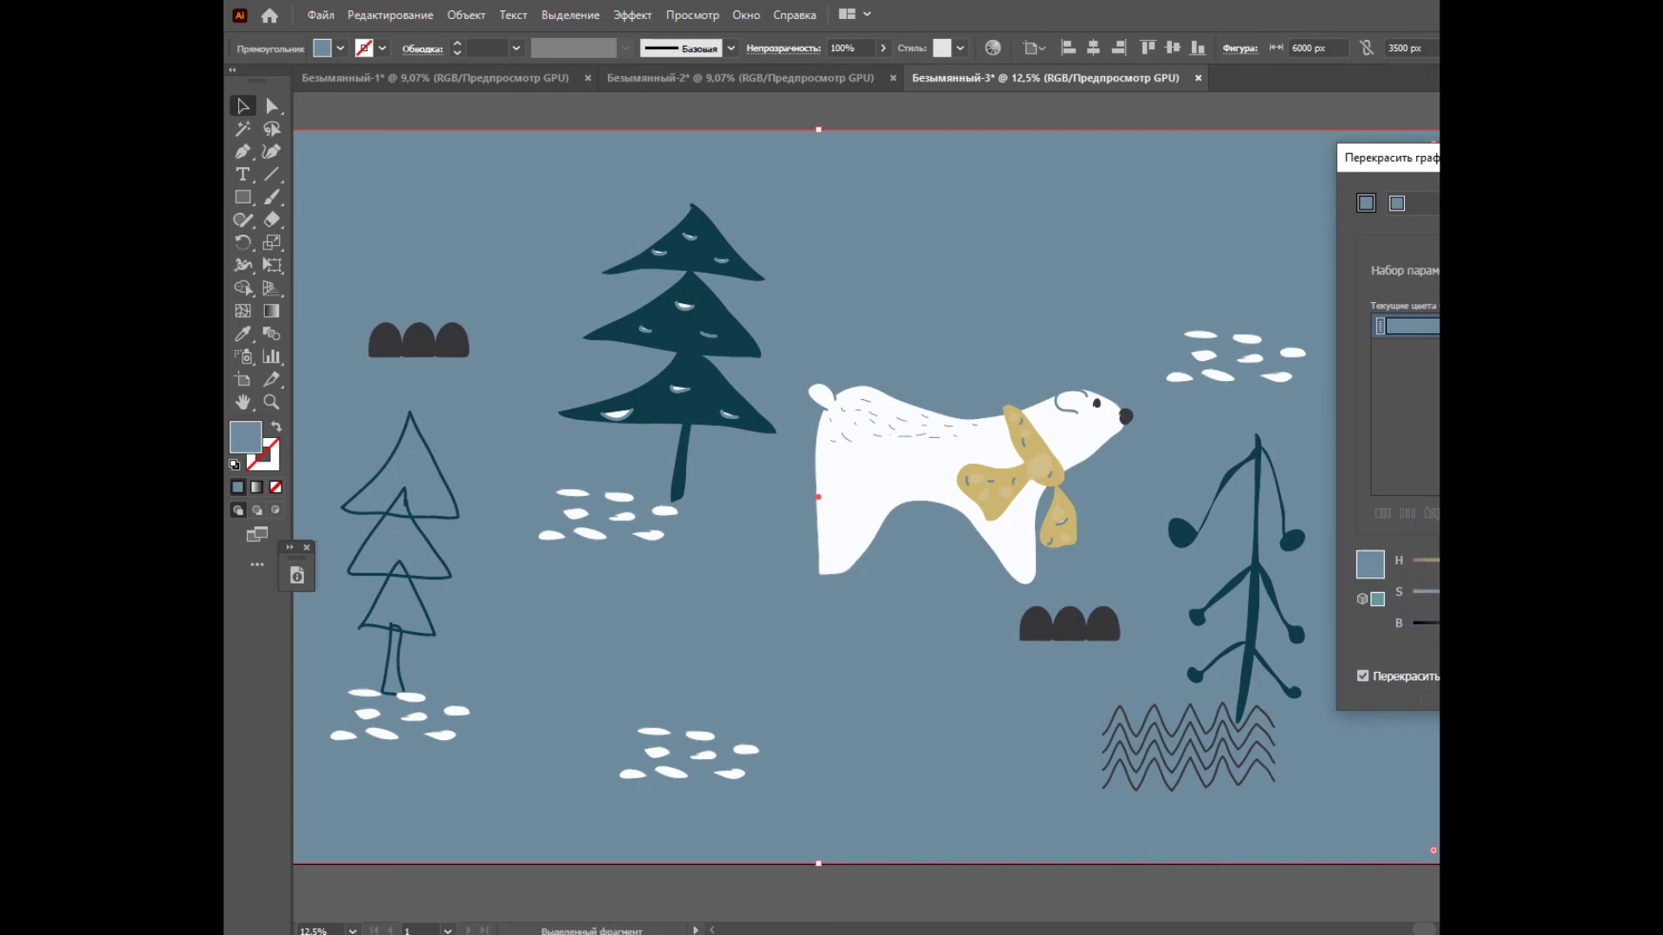
left_click_drag(1530, 623, 1550, 624)
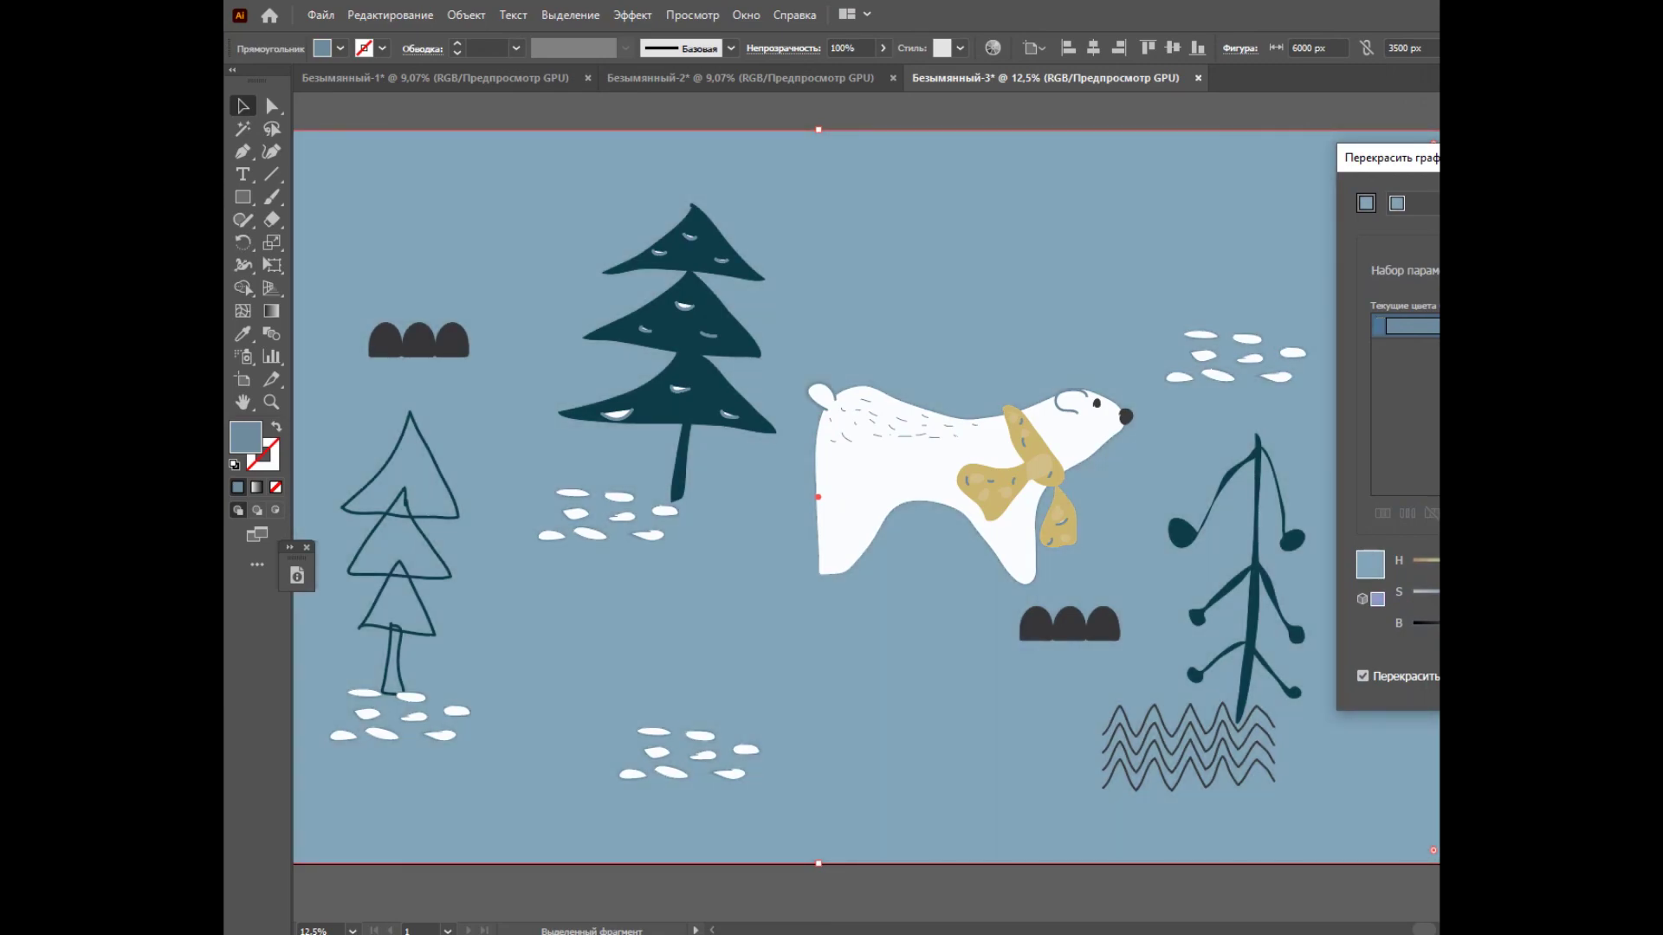
left_click_drag(1446, 598, 1440, 597)
left_click_drag(1551, 624, 1566, 624)
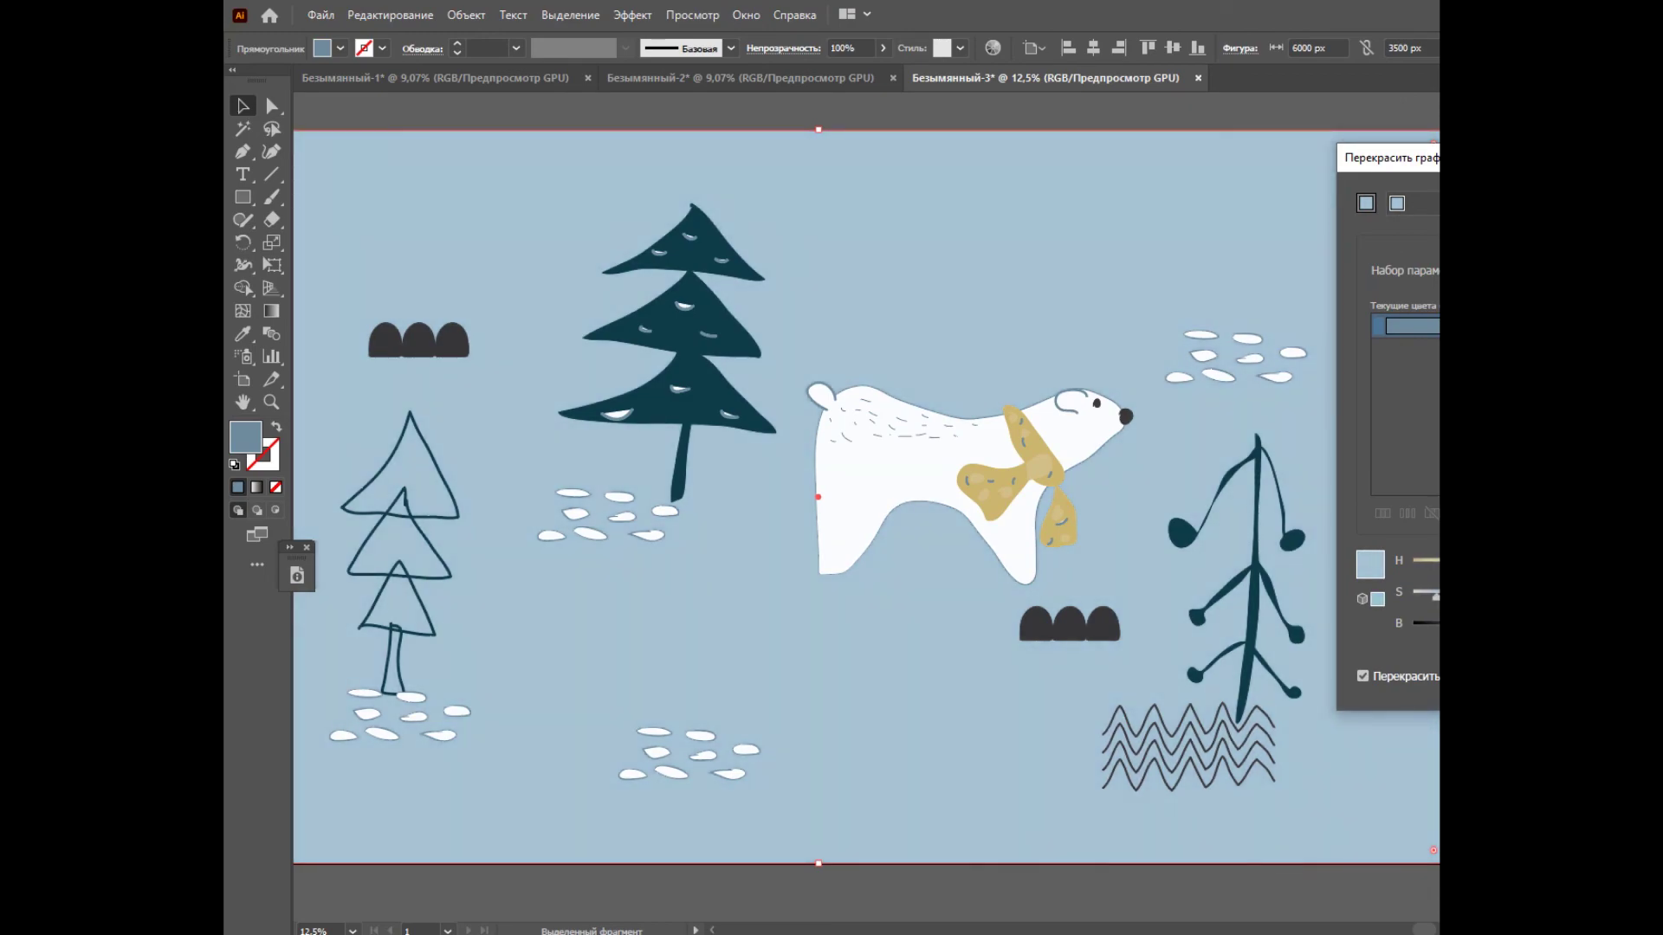
key("Return")
key("ctrl+shift+a")
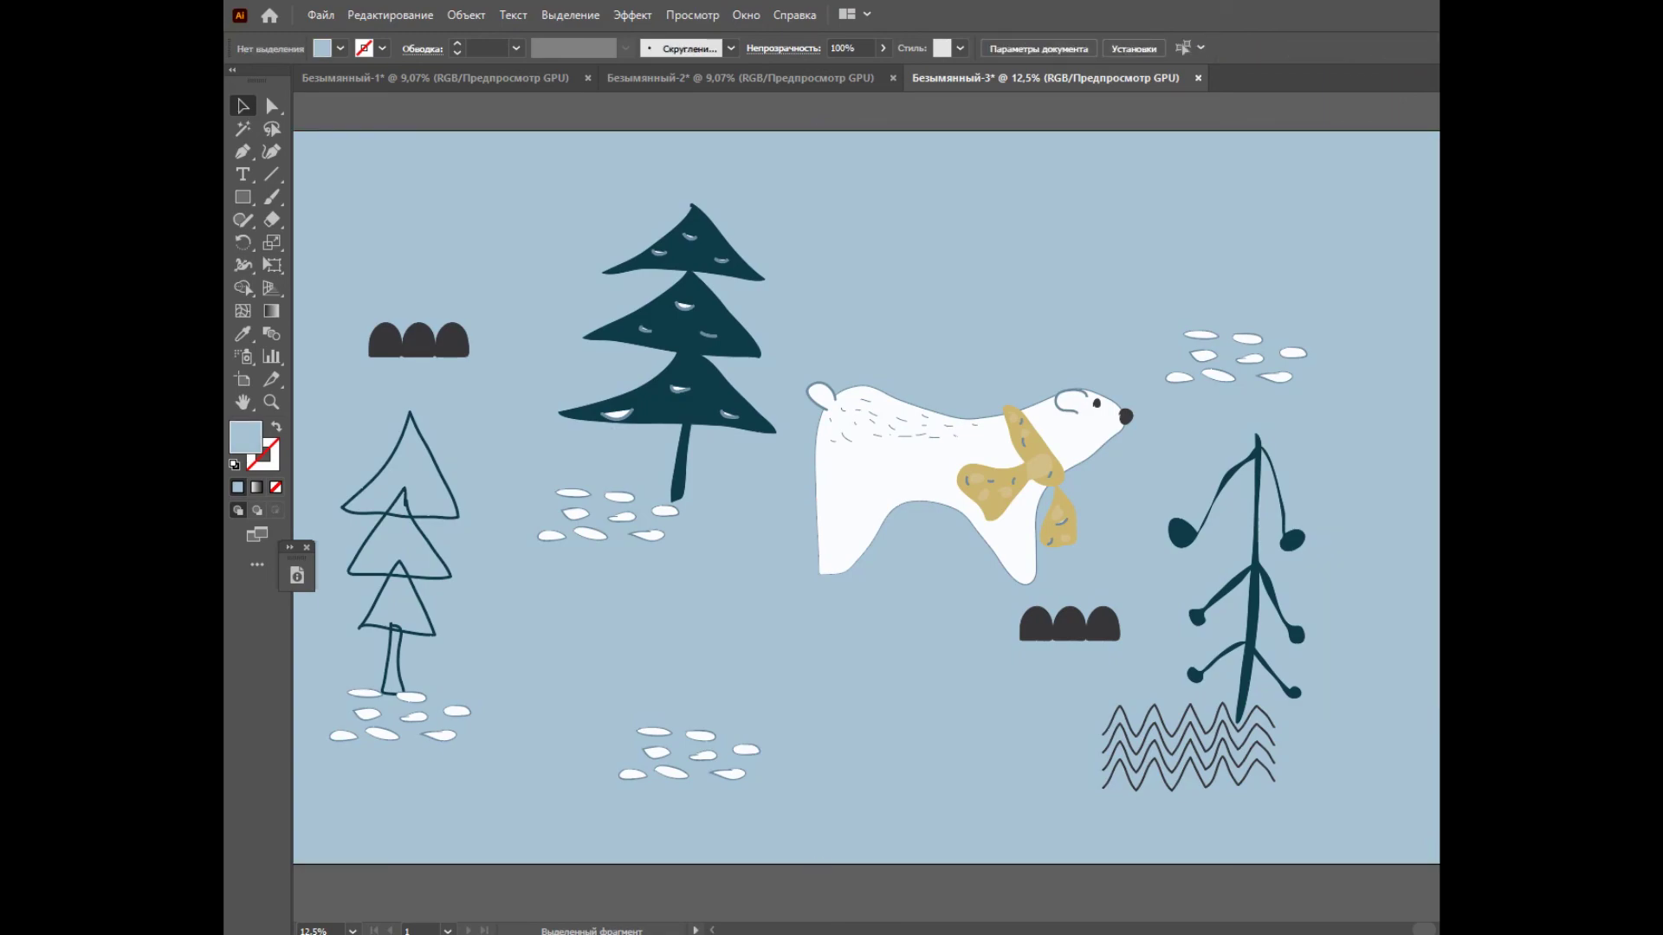